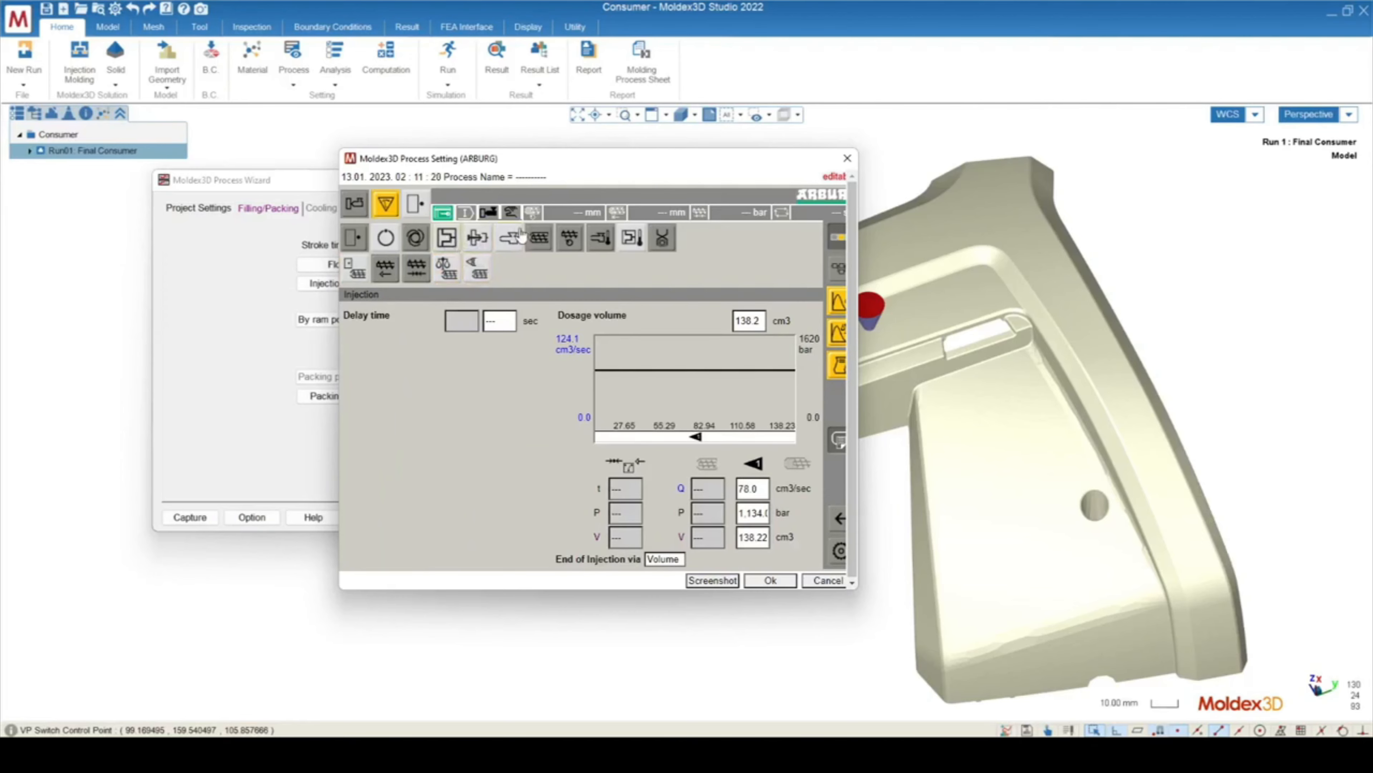
{"action": "left_click", "coordinate": [571, 237]}
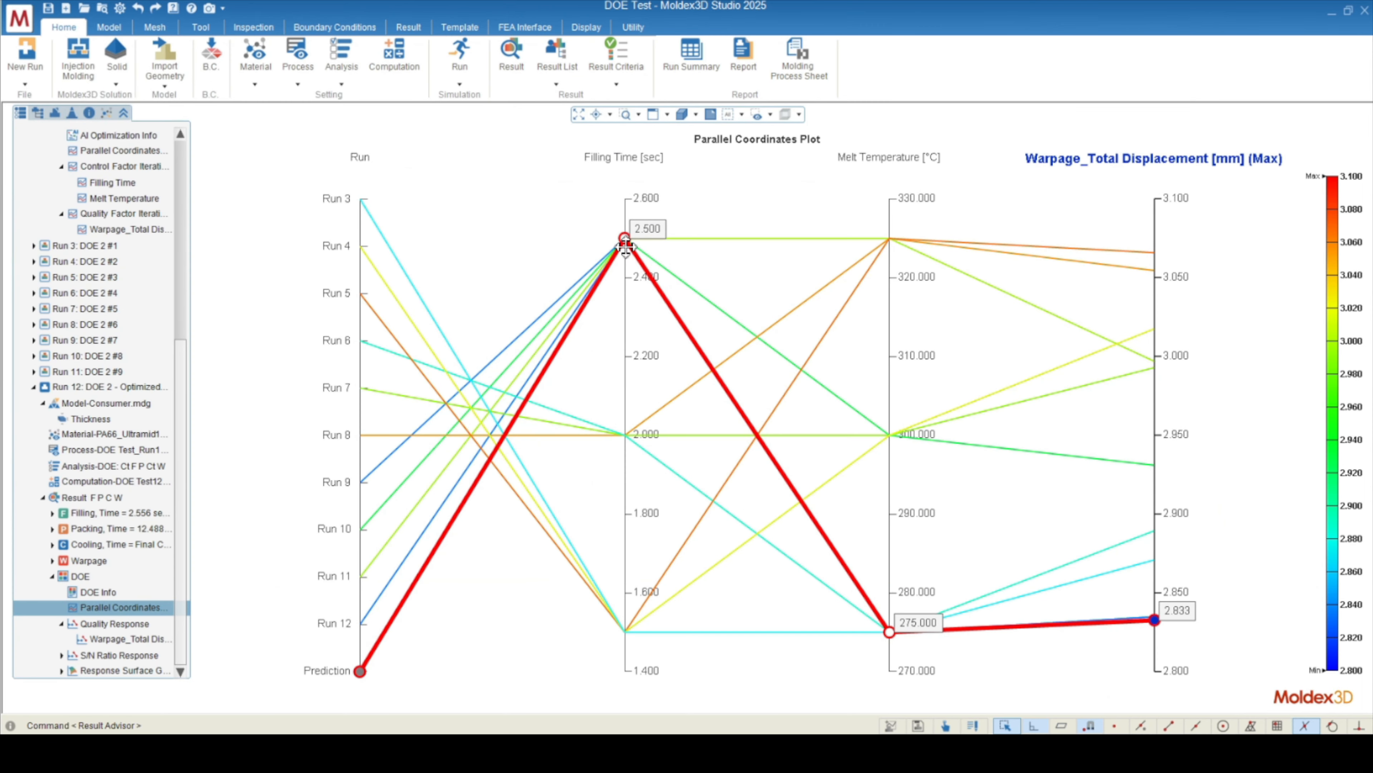
Step: Explore the predicted warpage by varying the filling time and melt temperature of the Prediction line in the parallel coordinates plot
{"action": "left_click_drag", "start_coordinate": [627, 224], "coordinate": [635, 356]}
{"action": "left_click_drag", "start_coordinate": [889, 631], "coordinate": [920, 303]}
{"action": "left_click_drag", "start_coordinate": [628, 361], "coordinate": [629, 546]}
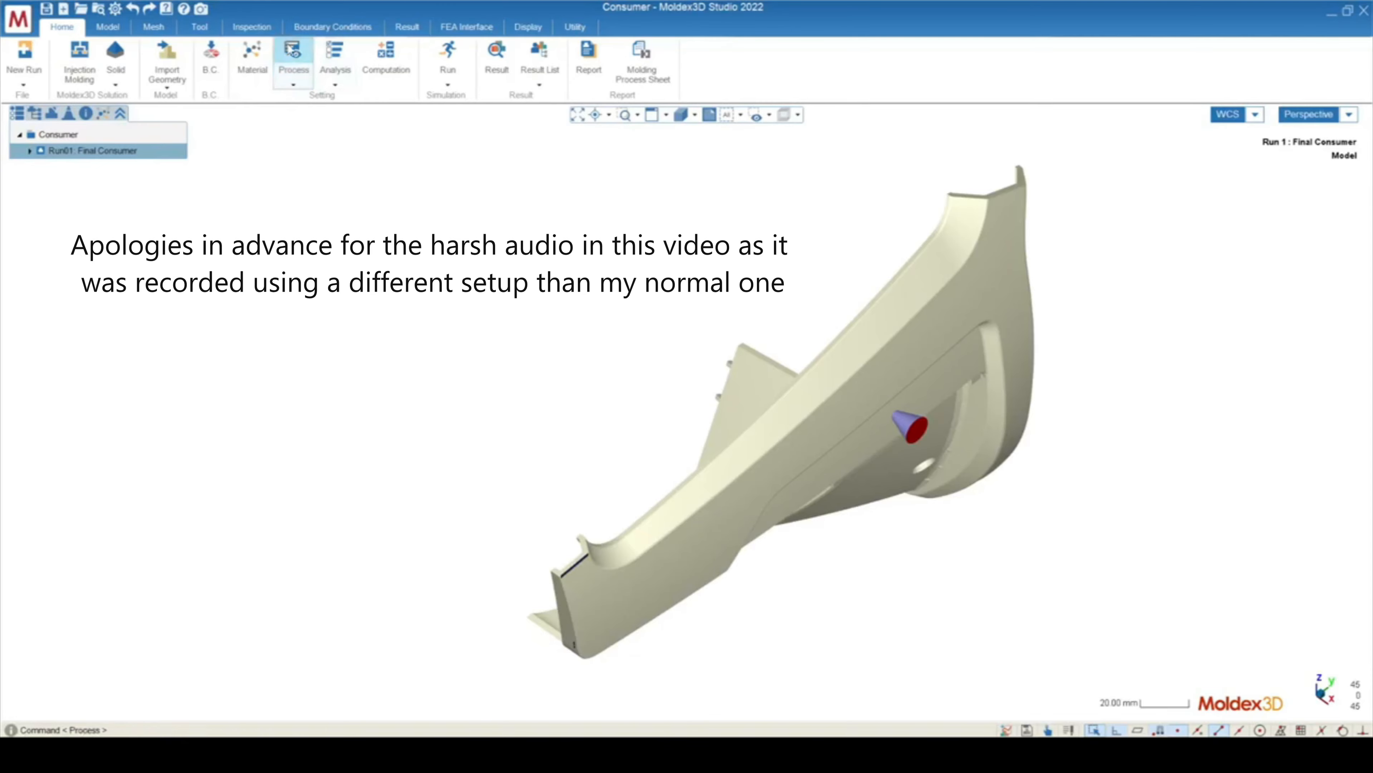
Step: Create a new process setting for the Final Consumer run with CAE mode as the setting method
{"action": "left_click", "coordinate": [294, 85]}
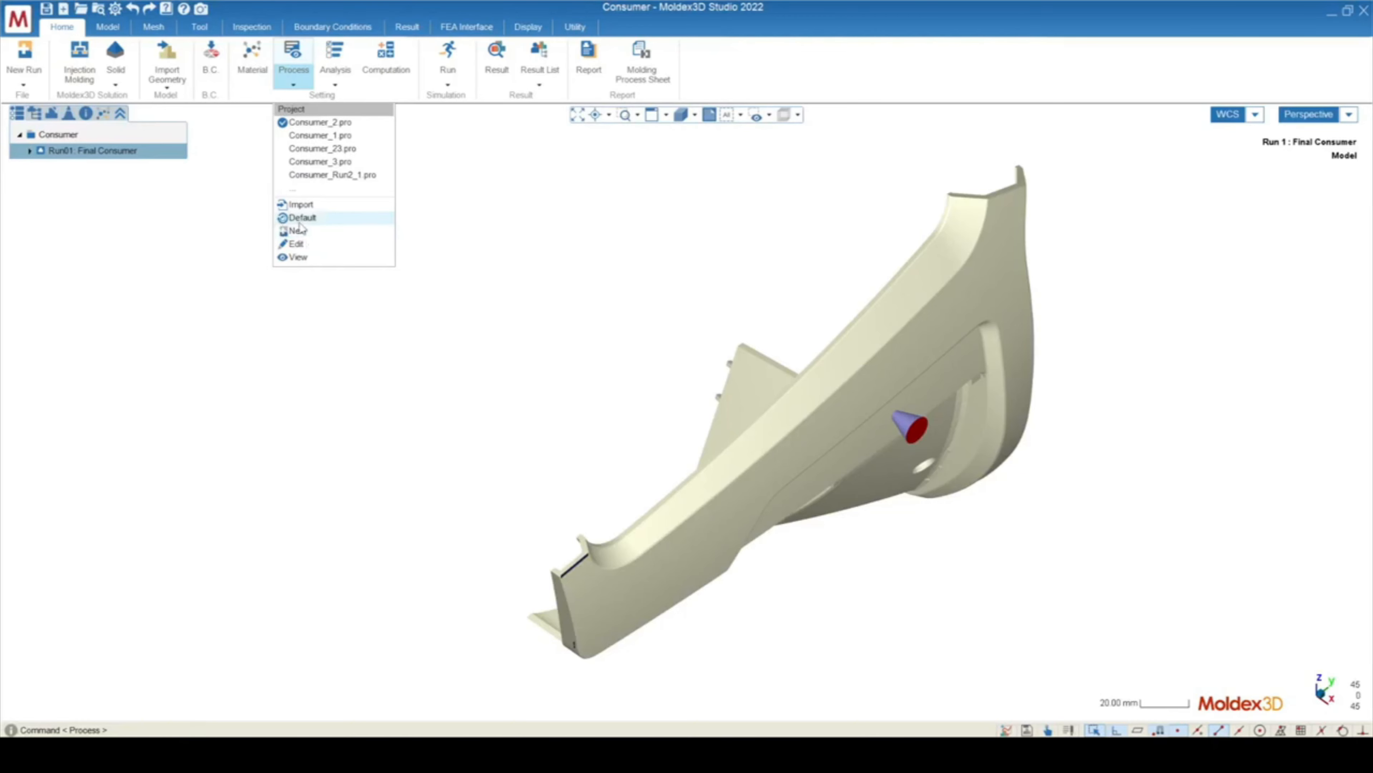
{"action": "left_click", "coordinate": [298, 230]}
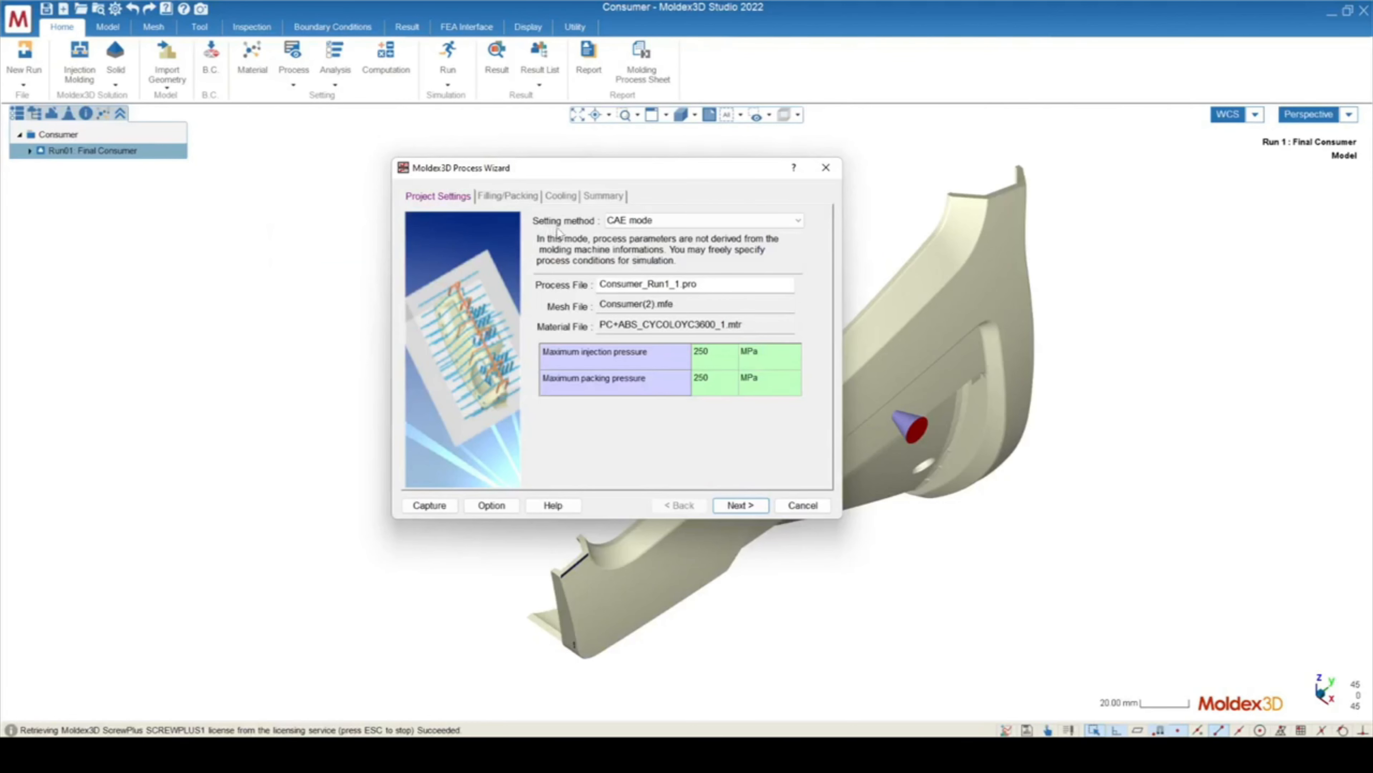
{"action": "left_click", "coordinate": [638, 223]}
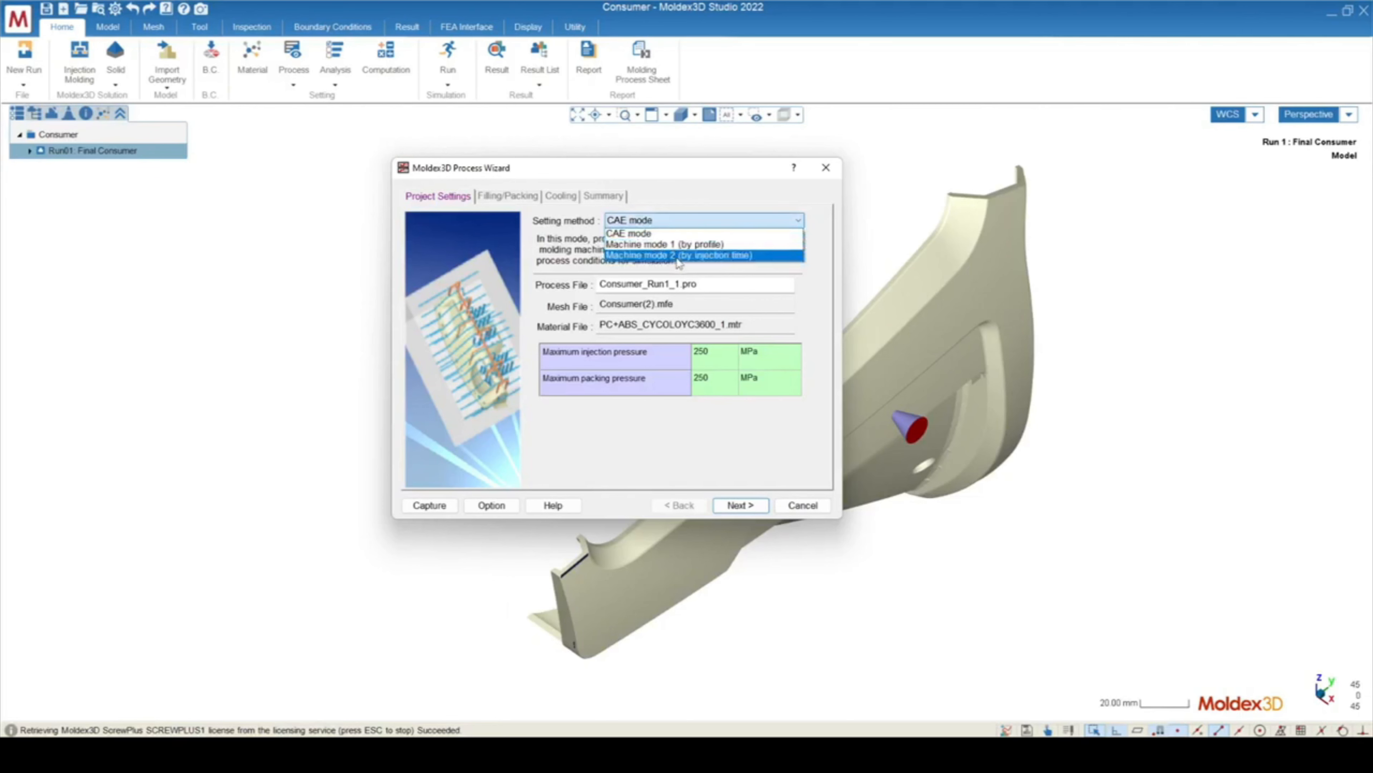
{"action": "left_click", "coordinate": [649, 233]}
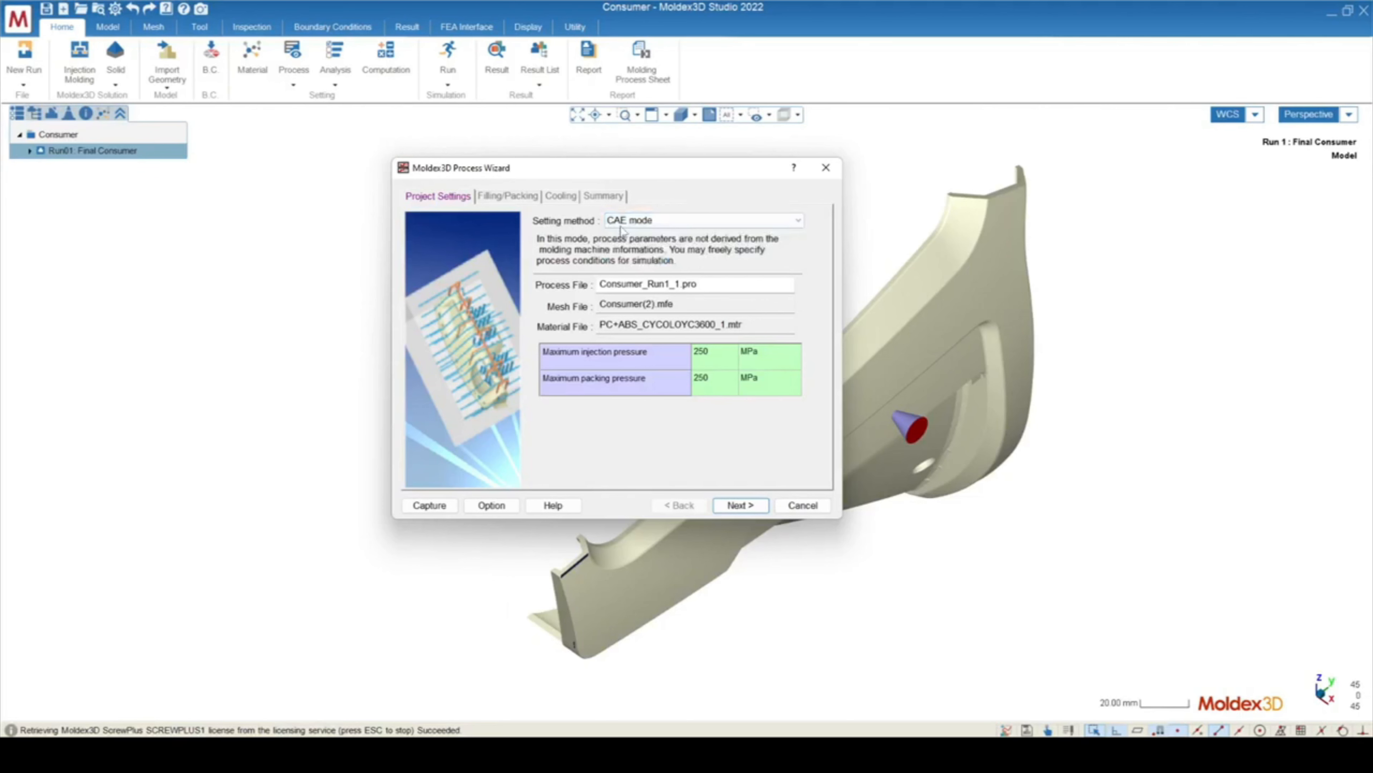
Step: Switch the setting method to Machine mode 1 (by profile) to view its machine settings, and return to CAE mode
{"action": "left_click", "coordinate": [648, 223]}
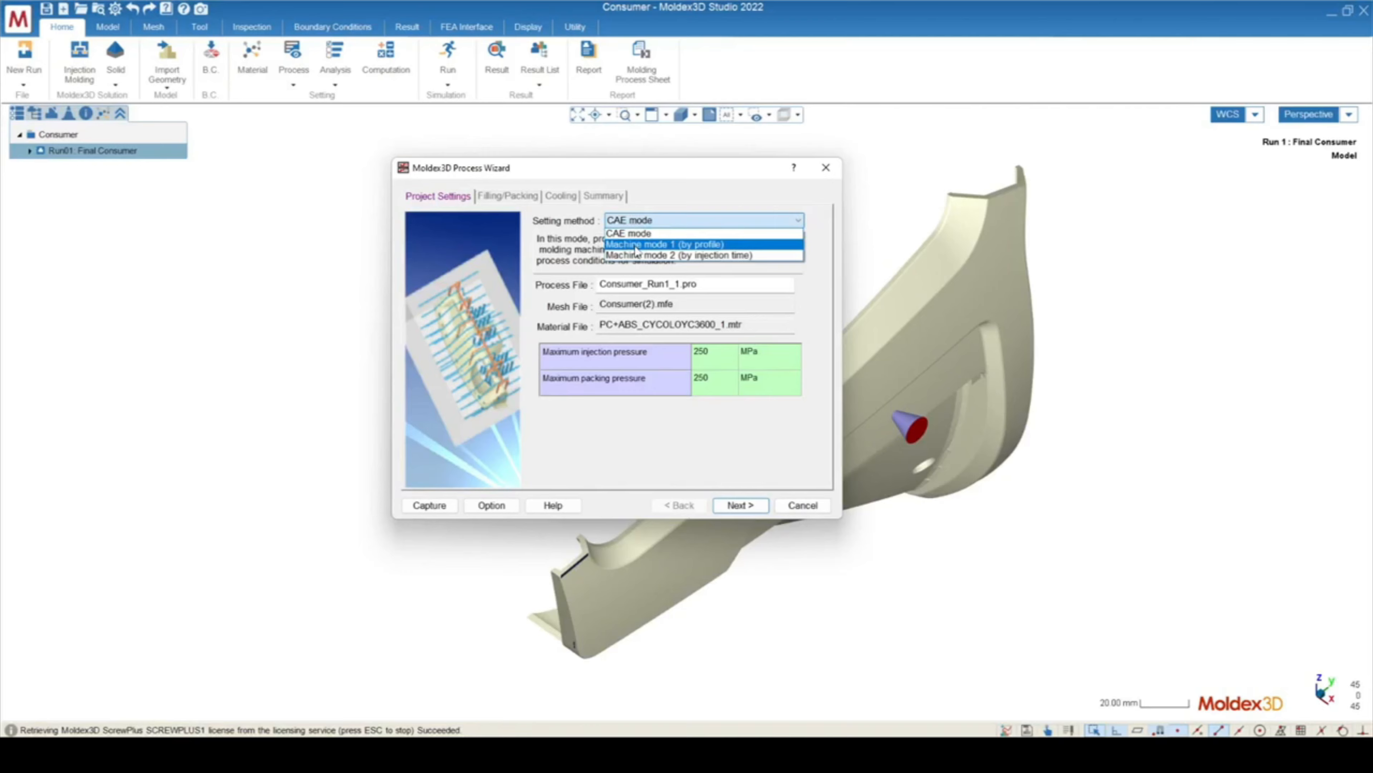
{"action": "left_click", "coordinate": [637, 246]}
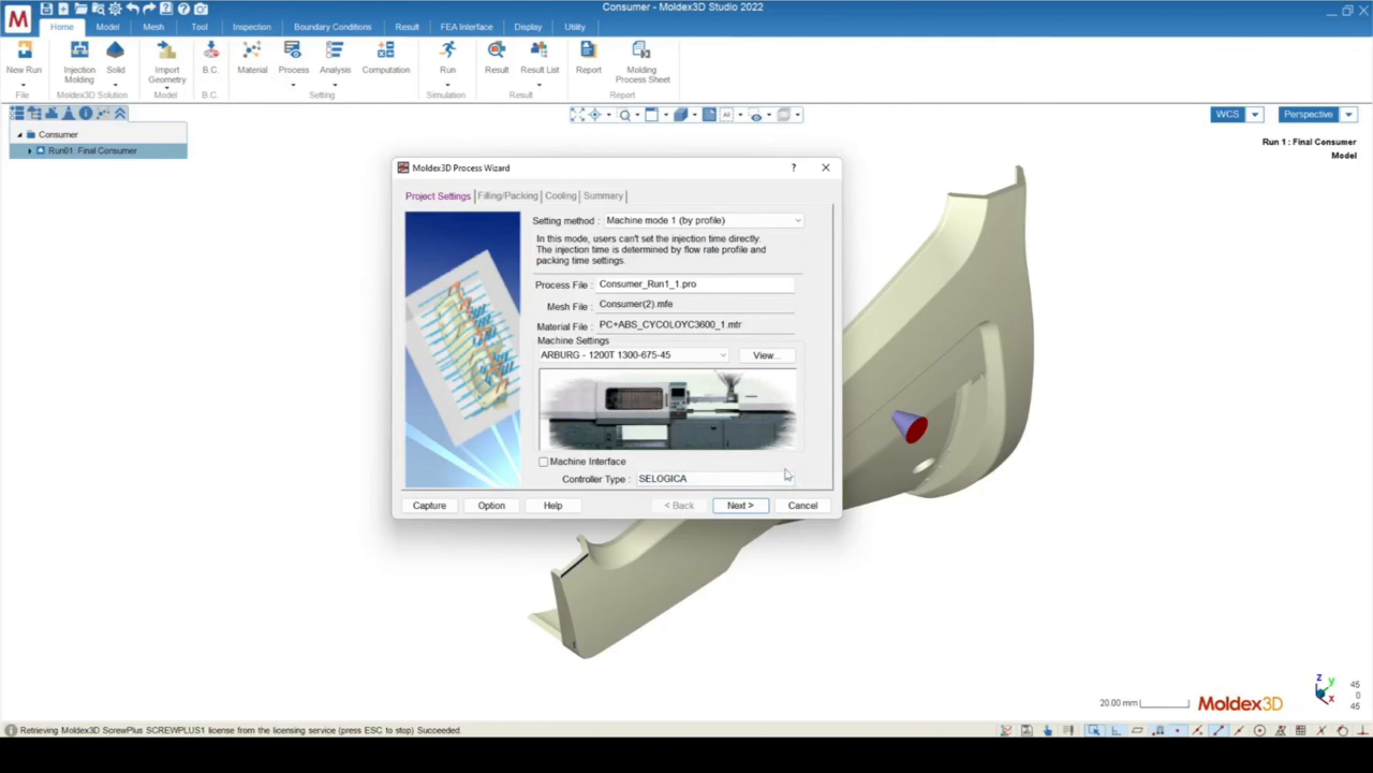
{"action": "left_click", "coordinate": [757, 220]}
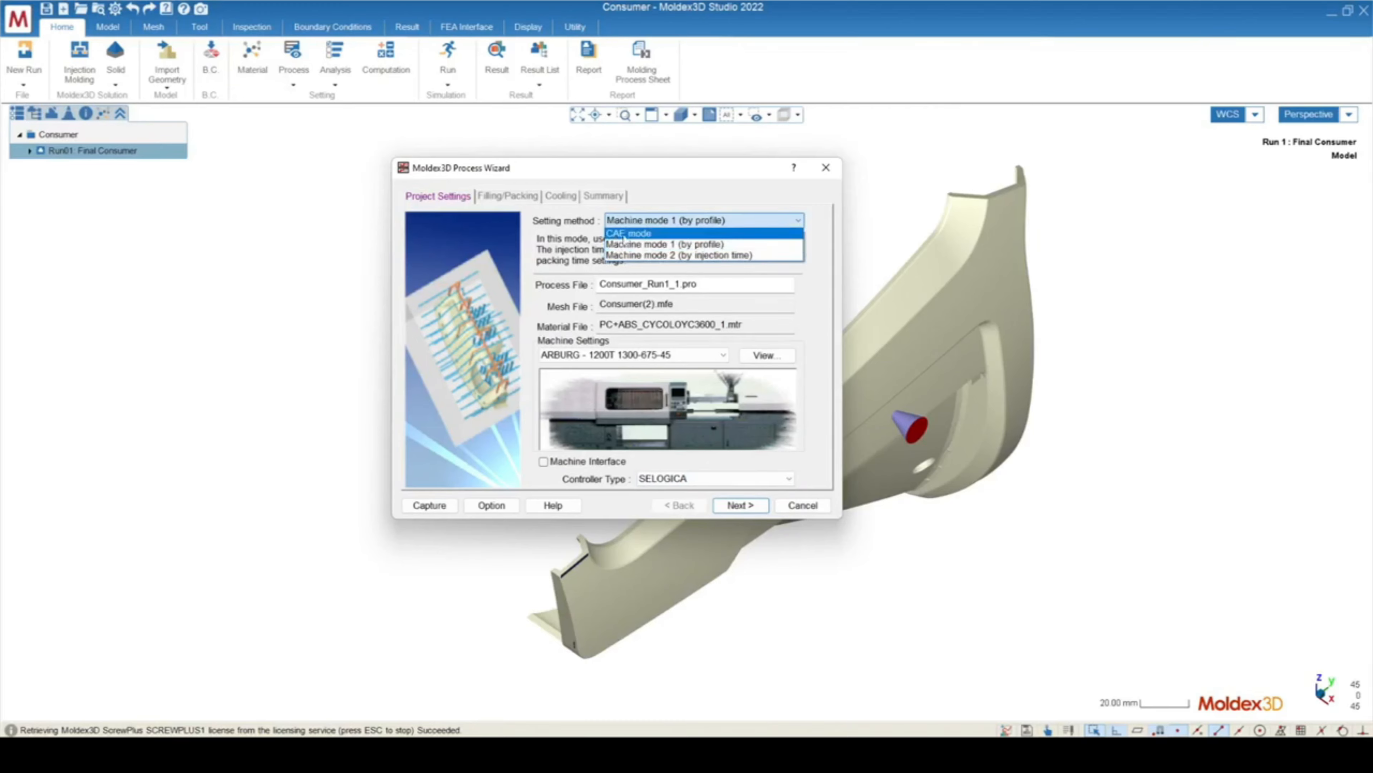
{"action": "left_click", "coordinate": [649, 263]}
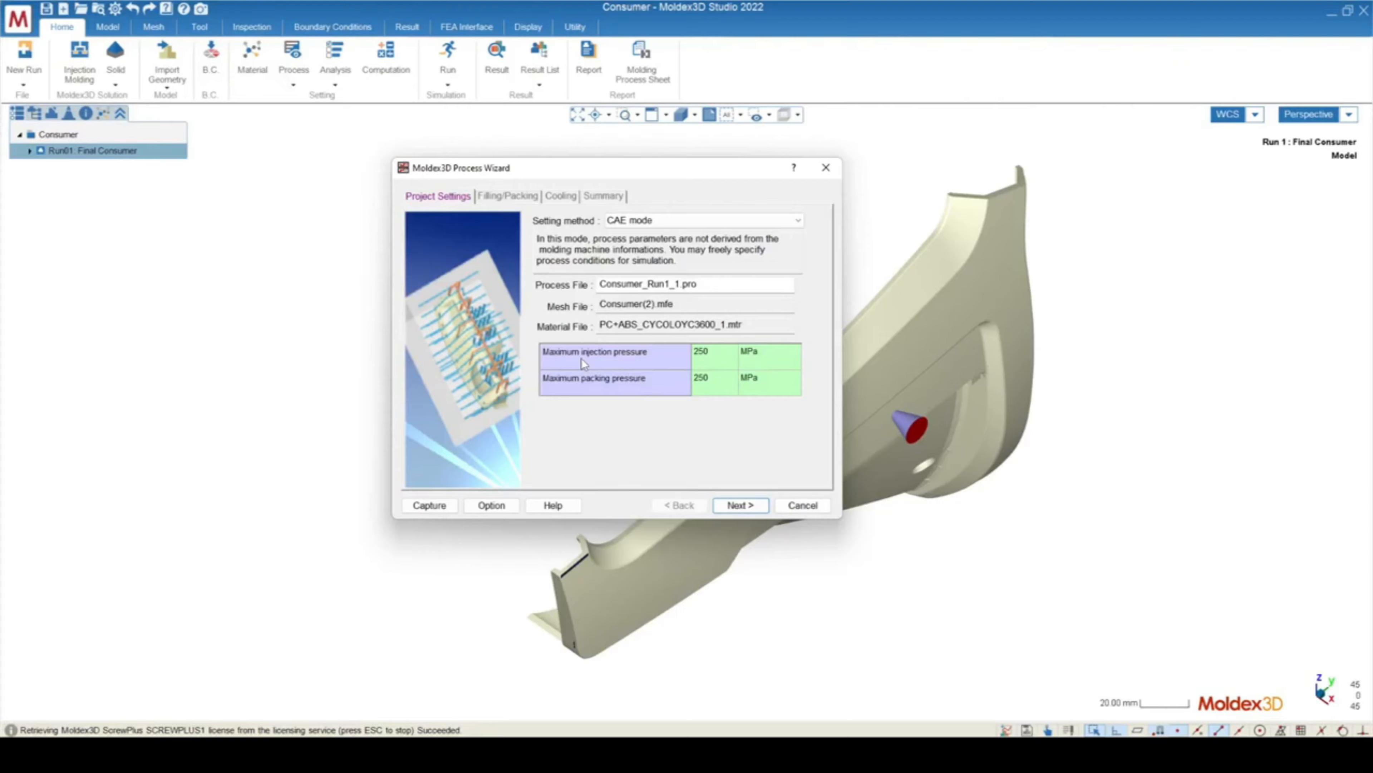
Step: Set the maximum injection pressure and maximum packing pressure to 350 MPa
{"action": "left_click", "coordinate": [709, 362]}
{"action": "type", "text": "350"}
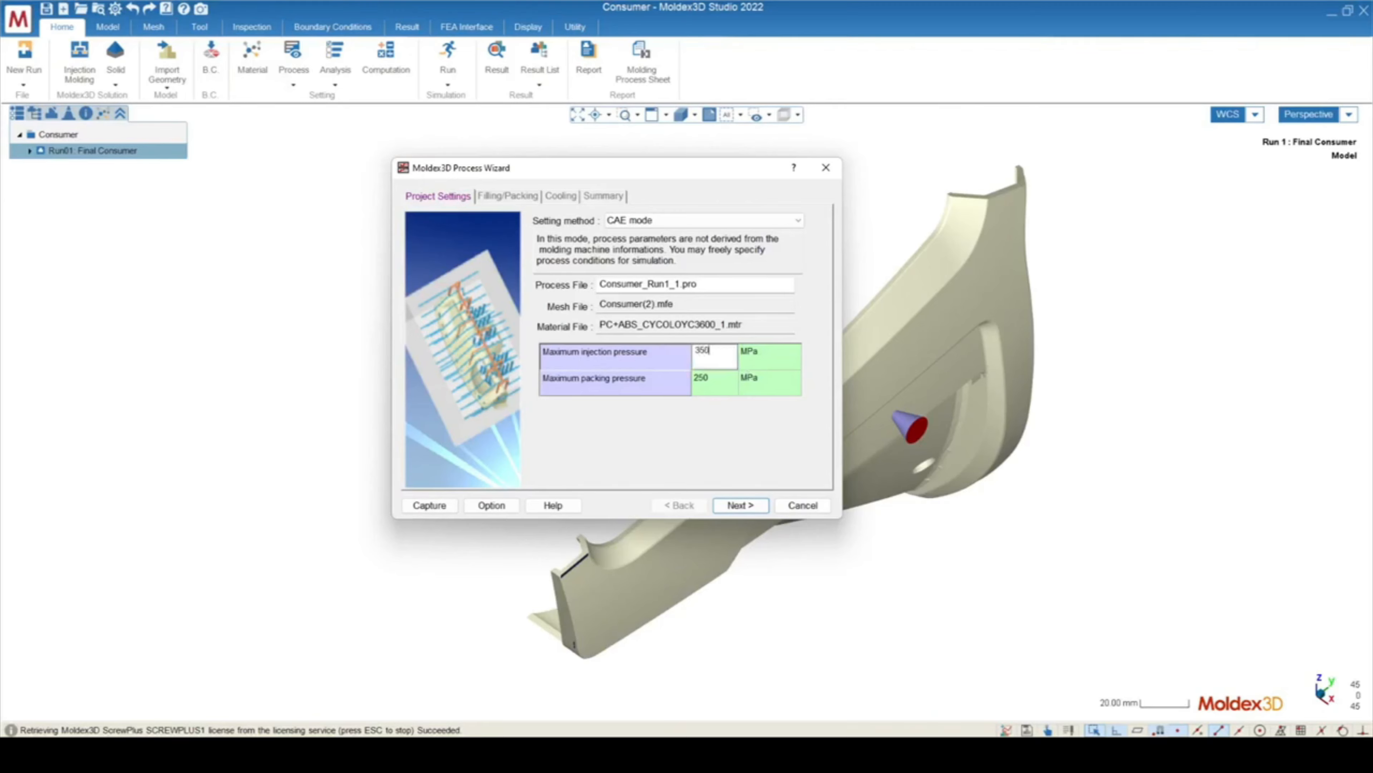
{"action": "key", "text": "Return"}
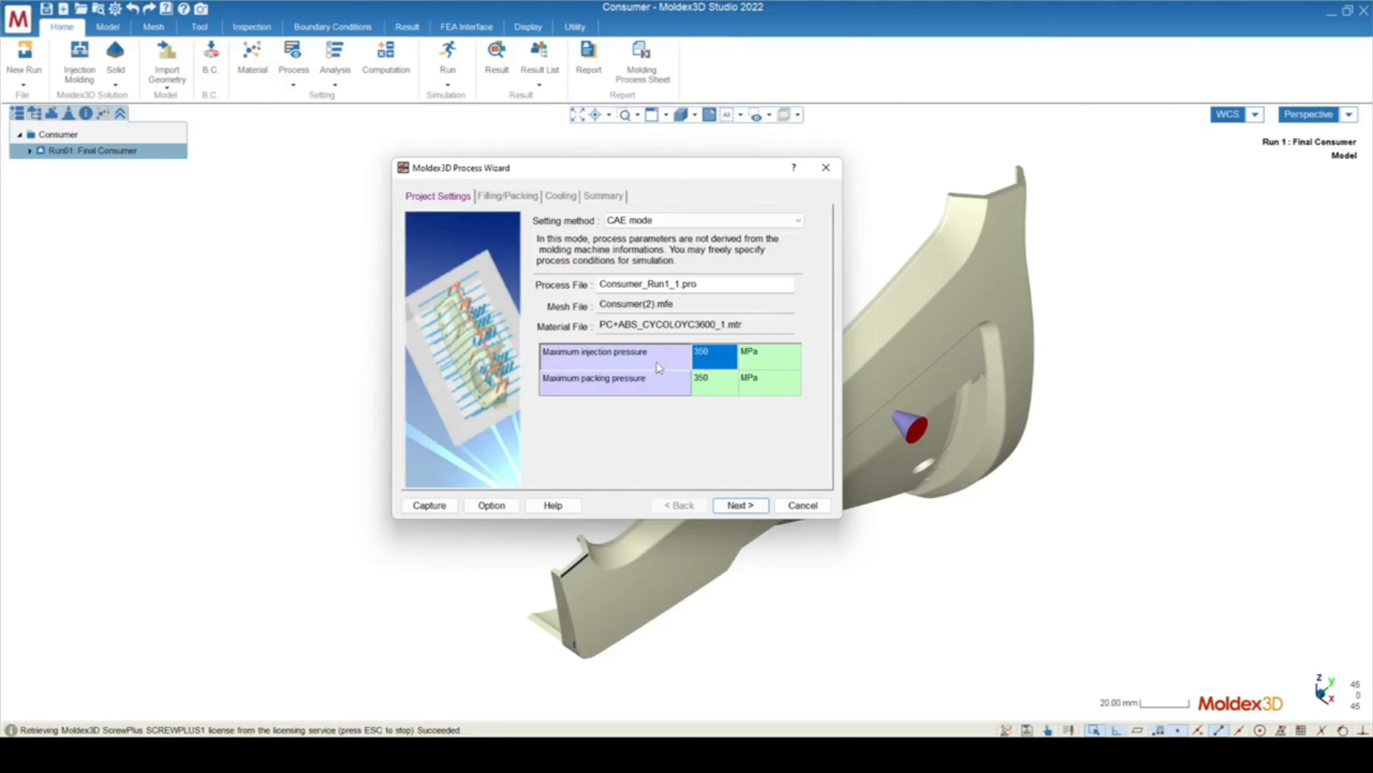
Step: Continue to the filling and packing settings and set the filling time to 1 sec
{"action": "left_click", "coordinate": [744, 506]}
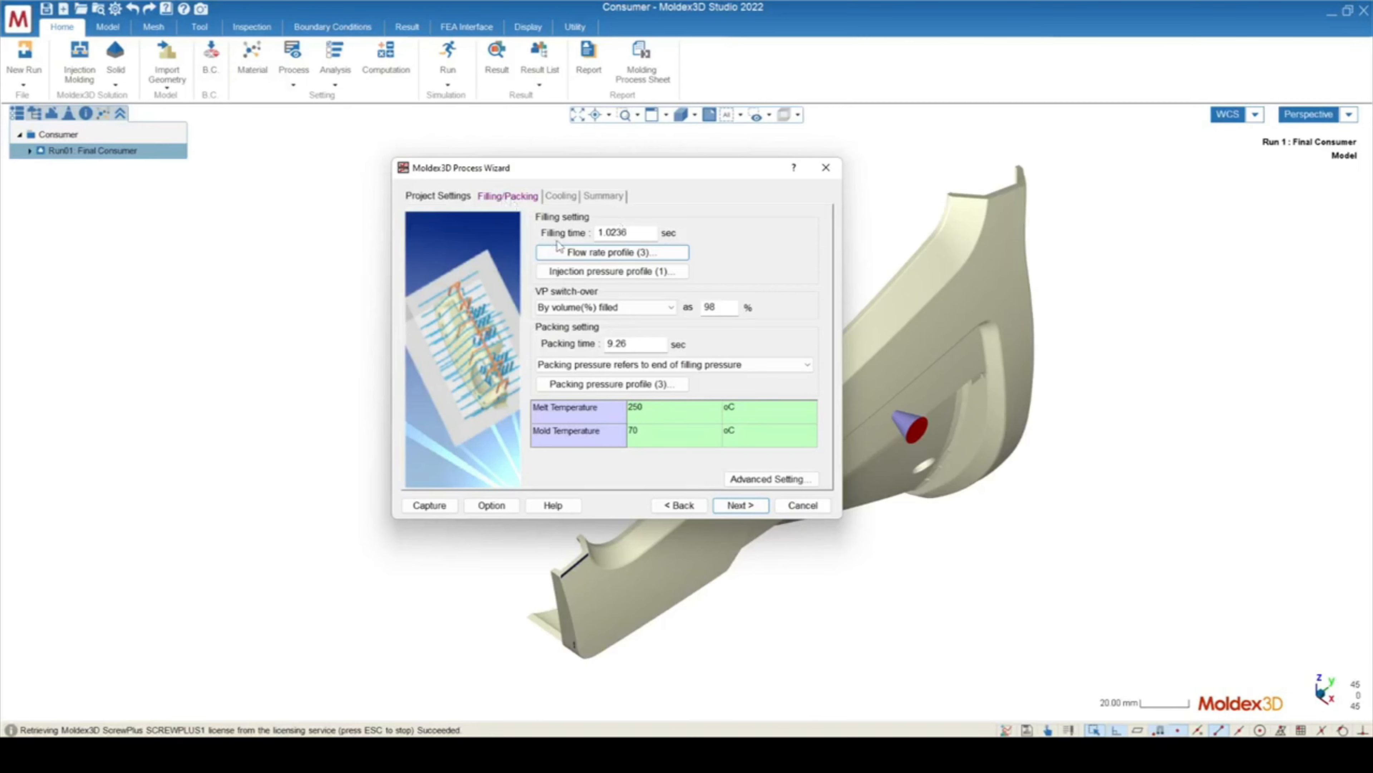
{"action": "key", "text": "shift+Tab"}
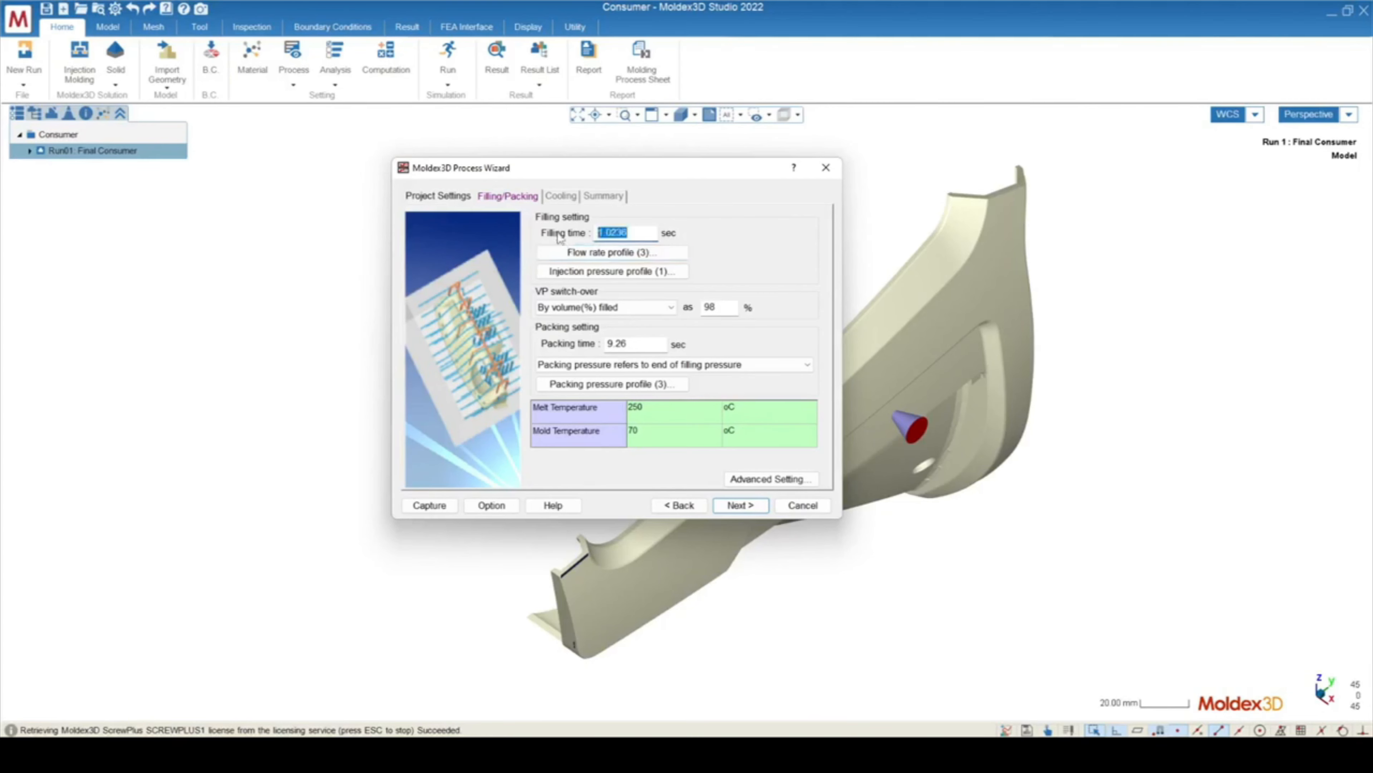
{"action": "type", "text": "1"}
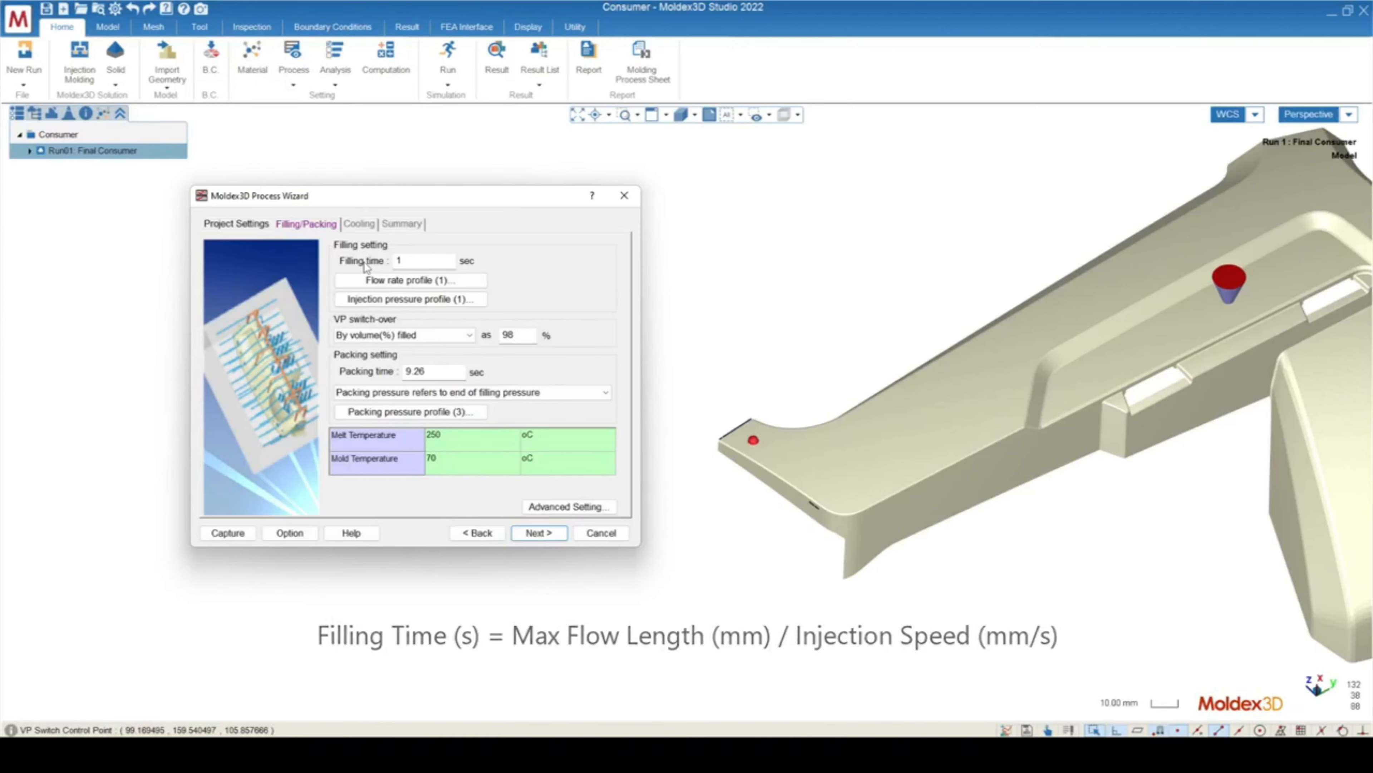
Step: Examine the flow length on the part from the injection gate to its far ends
{"action": "middle_click_drag", "start_coordinate": [847, 304], "coordinate": [1128, 333]}
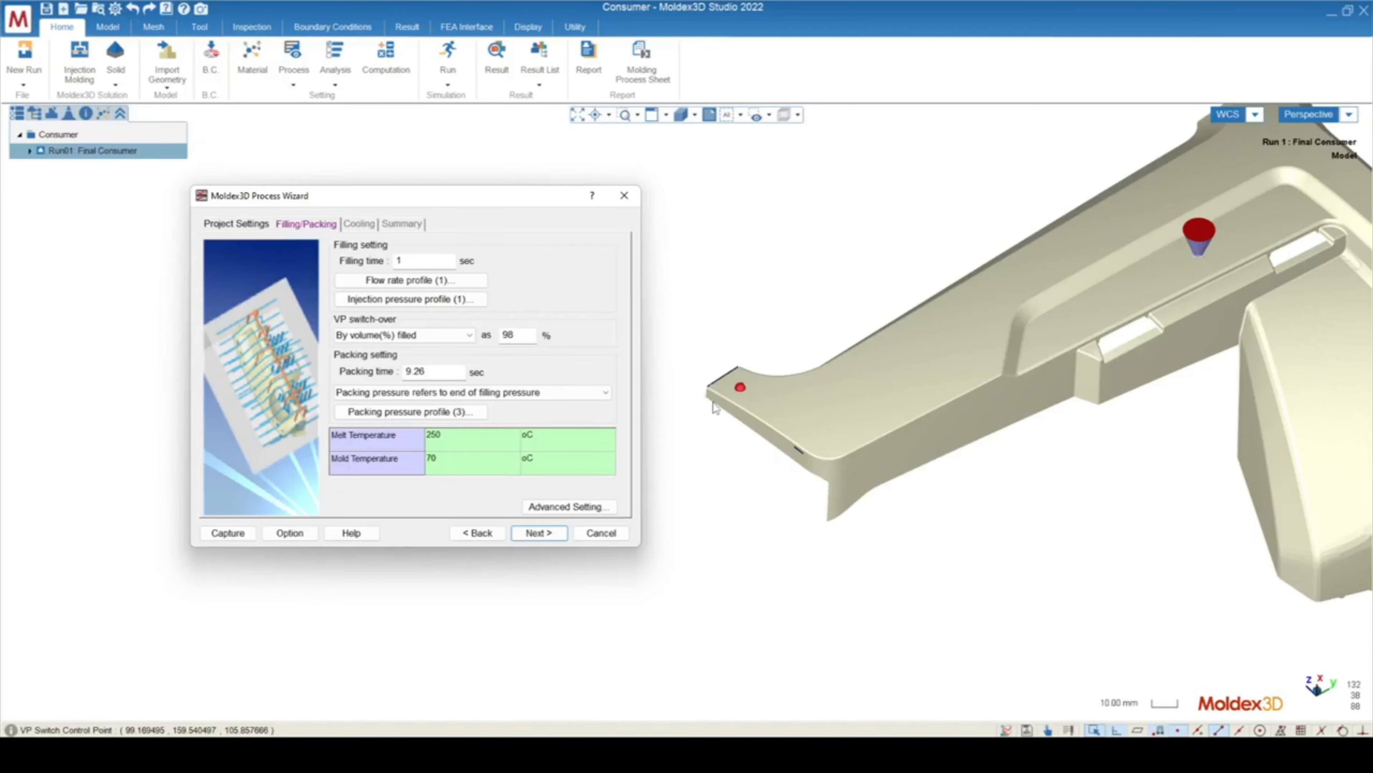
{"action": "scroll", "coordinate": [708, 402], "scroll_direction": "down", "scroll_amount": 4}
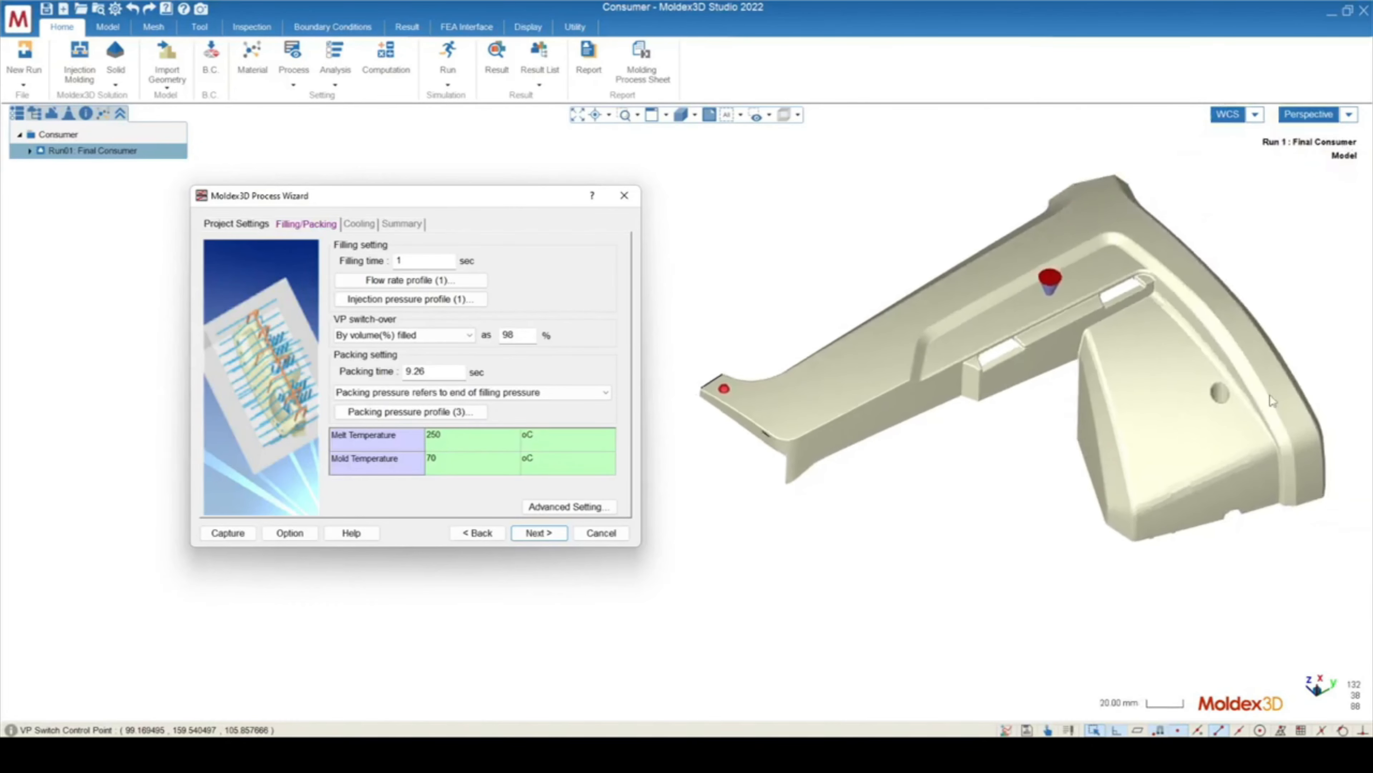
{"action": "middle_click_drag", "start_coordinate": [1271, 394], "coordinate": [1059, 395]}
{"action": "scroll", "coordinate": [891, 402], "scroll_direction": "up", "scroll_amount": 3}
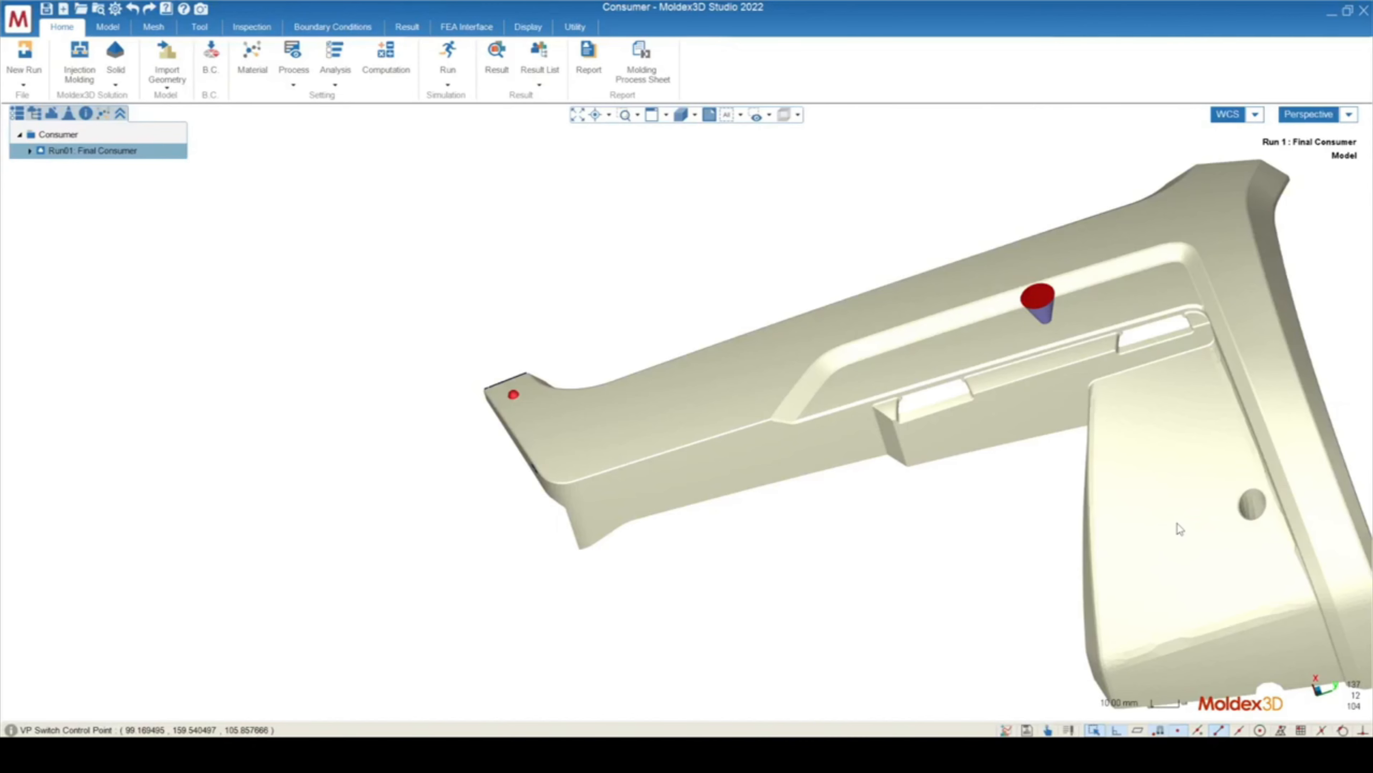
{"action": "scroll", "coordinate": [931, 382], "scroll_direction": "down", "scroll_amount": 3}
{"action": "middle_click_drag", "start_coordinate": [931, 382], "coordinate": [1027, 396]}
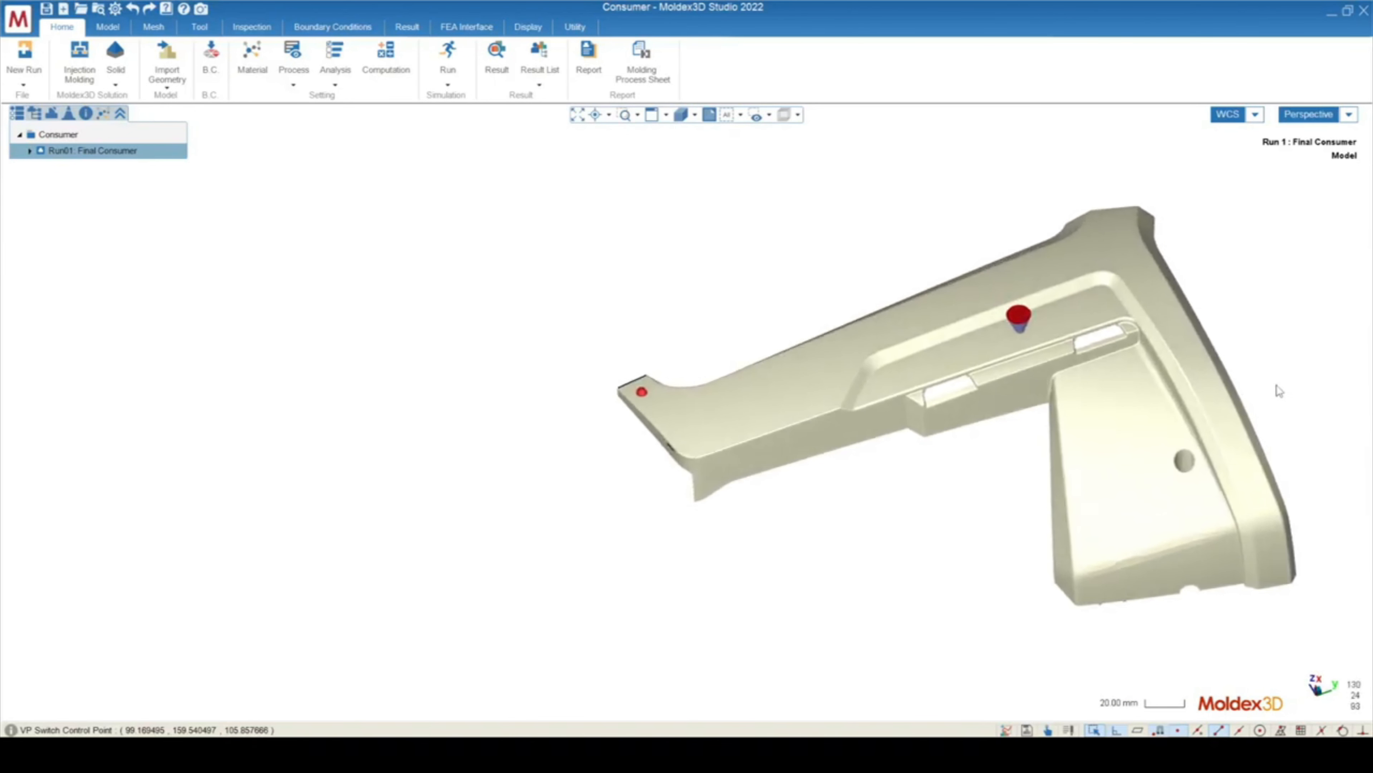
{"action": "scroll", "coordinate": [1280, 391], "scroll_direction": "up", "scroll_amount": 3}
{"action": "scroll", "coordinate": [879, 328], "scroll_direction": "down", "scroll_amount": 2}
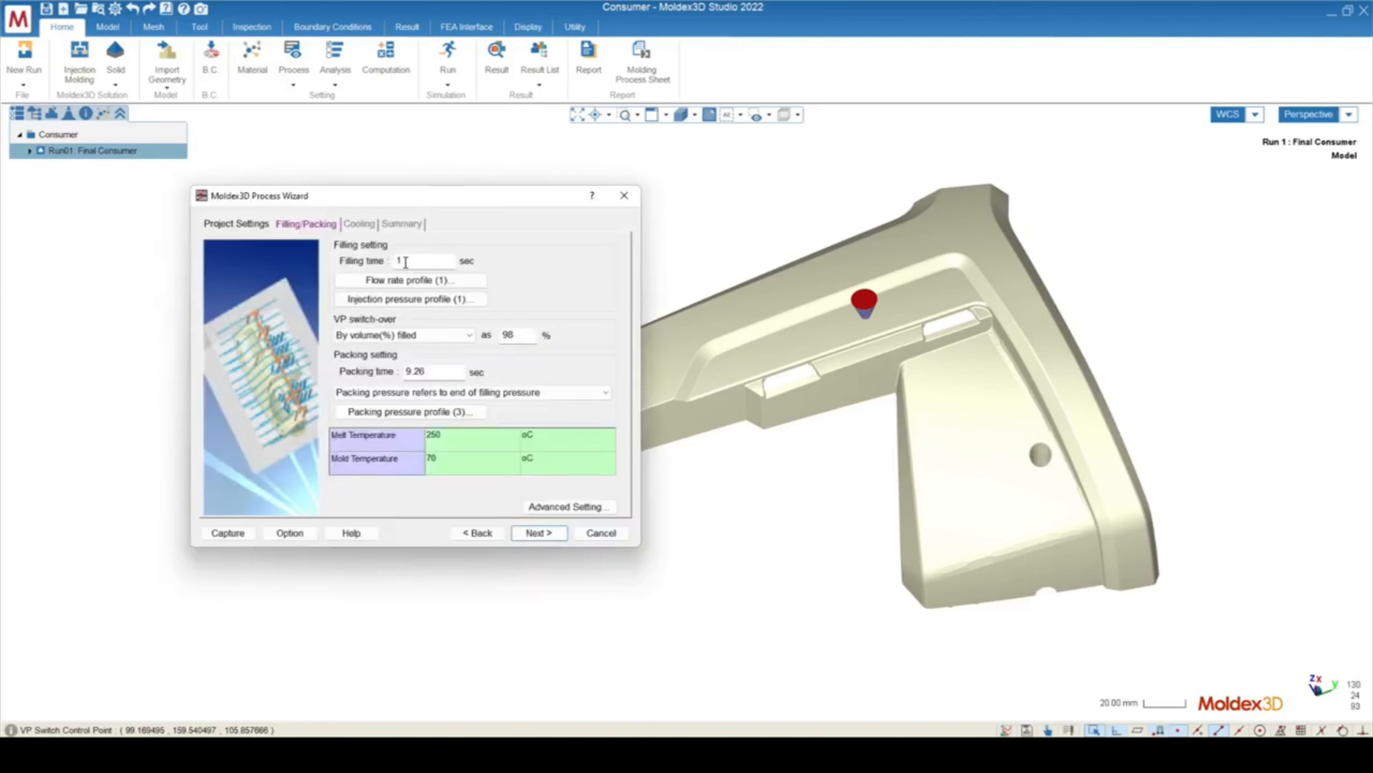
Step: Enter 1 sec as the filling time and set the flow rate profile type to Flow Rate (%) vs. Time (sec)
{"action": "left_click", "coordinate": [400, 262]}
{"action": "type", "text": "1"}
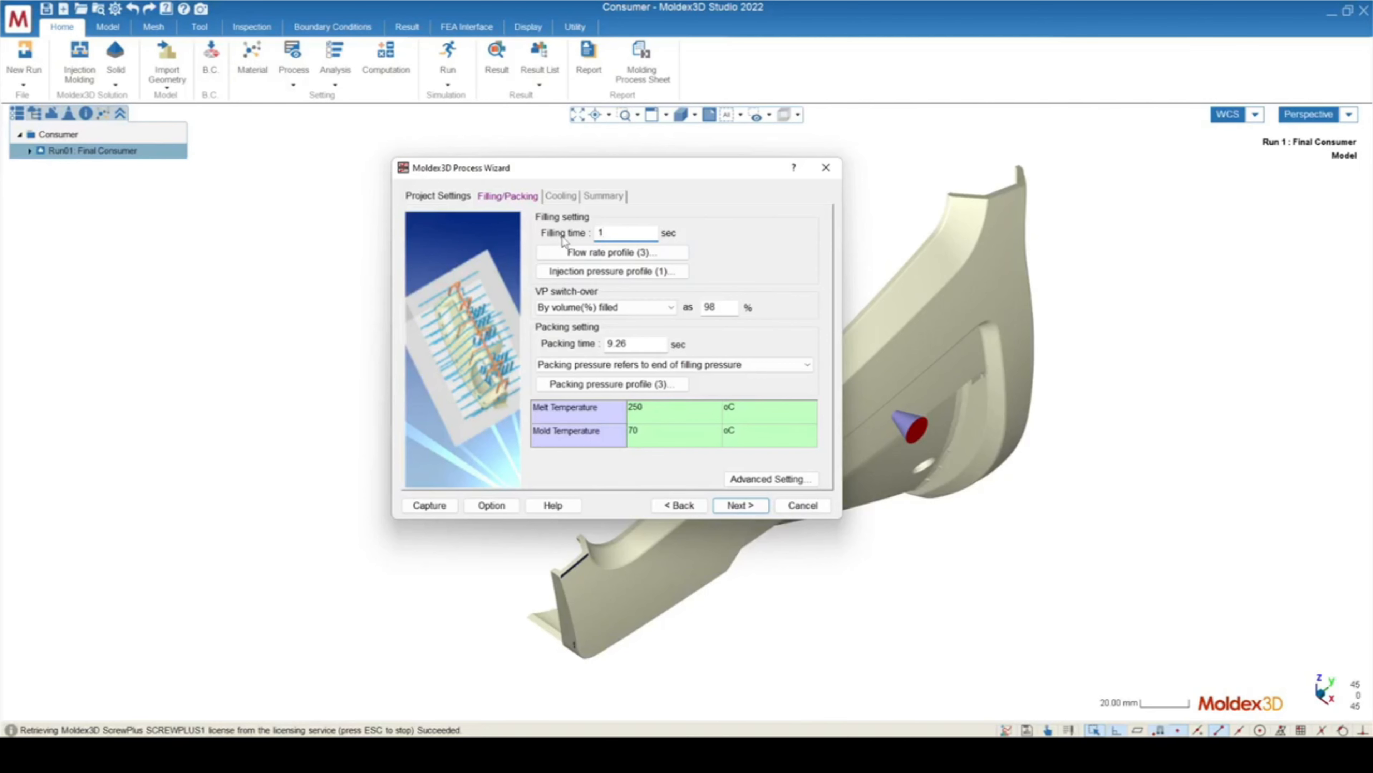
{"action": "left_click", "coordinate": [610, 254]}
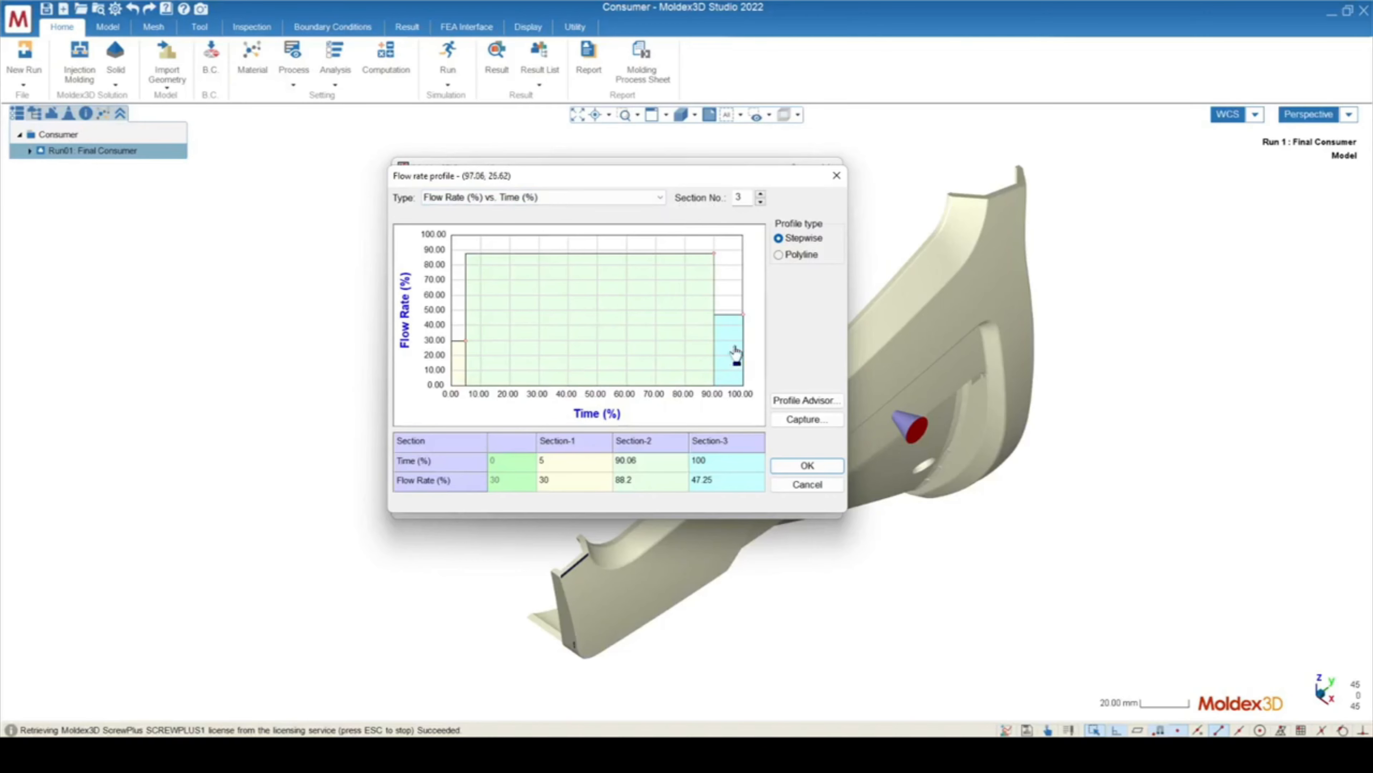
{"action": "left_click", "coordinate": [593, 199]}
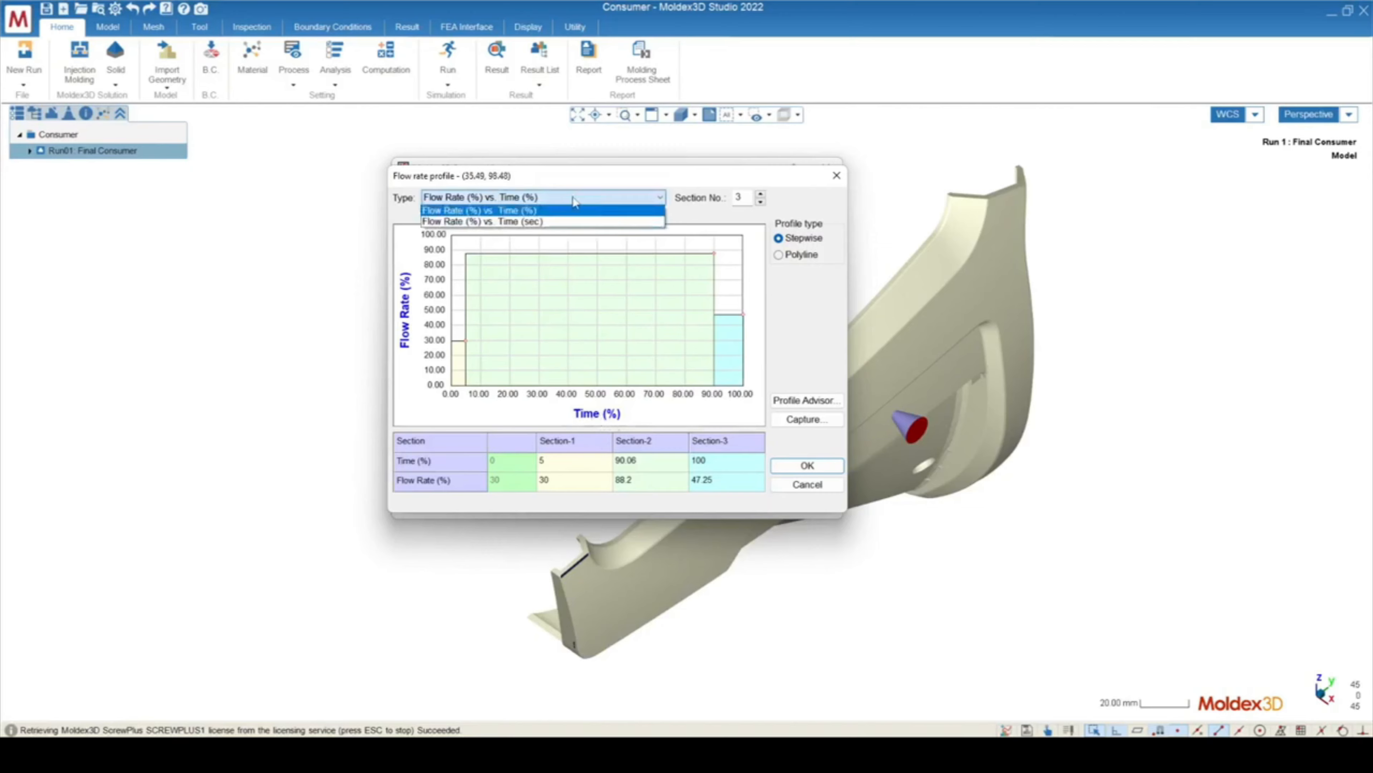
{"action": "left_click", "coordinate": [519, 222]}
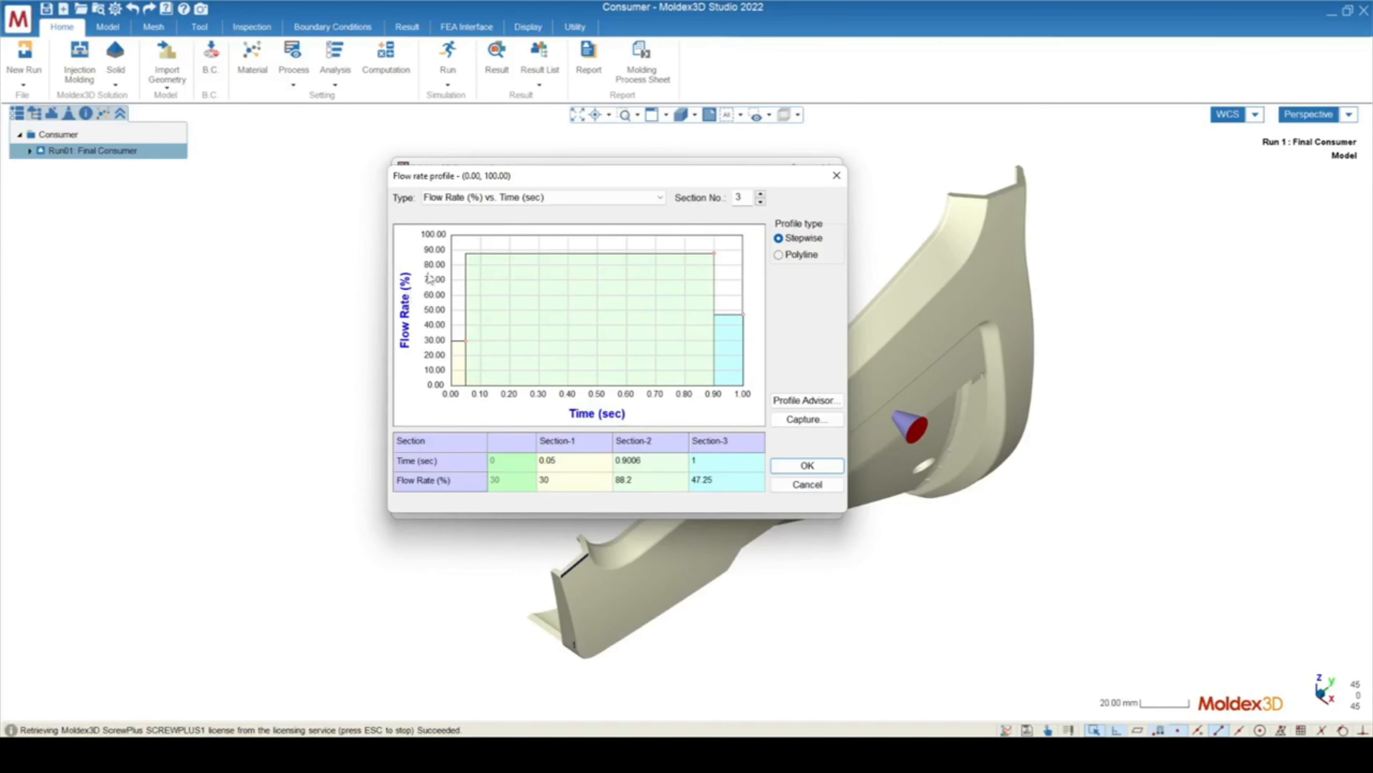
{"action": "left_click_drag", "start_coordinate": [535, 184], "coordinate": [612, 305]}
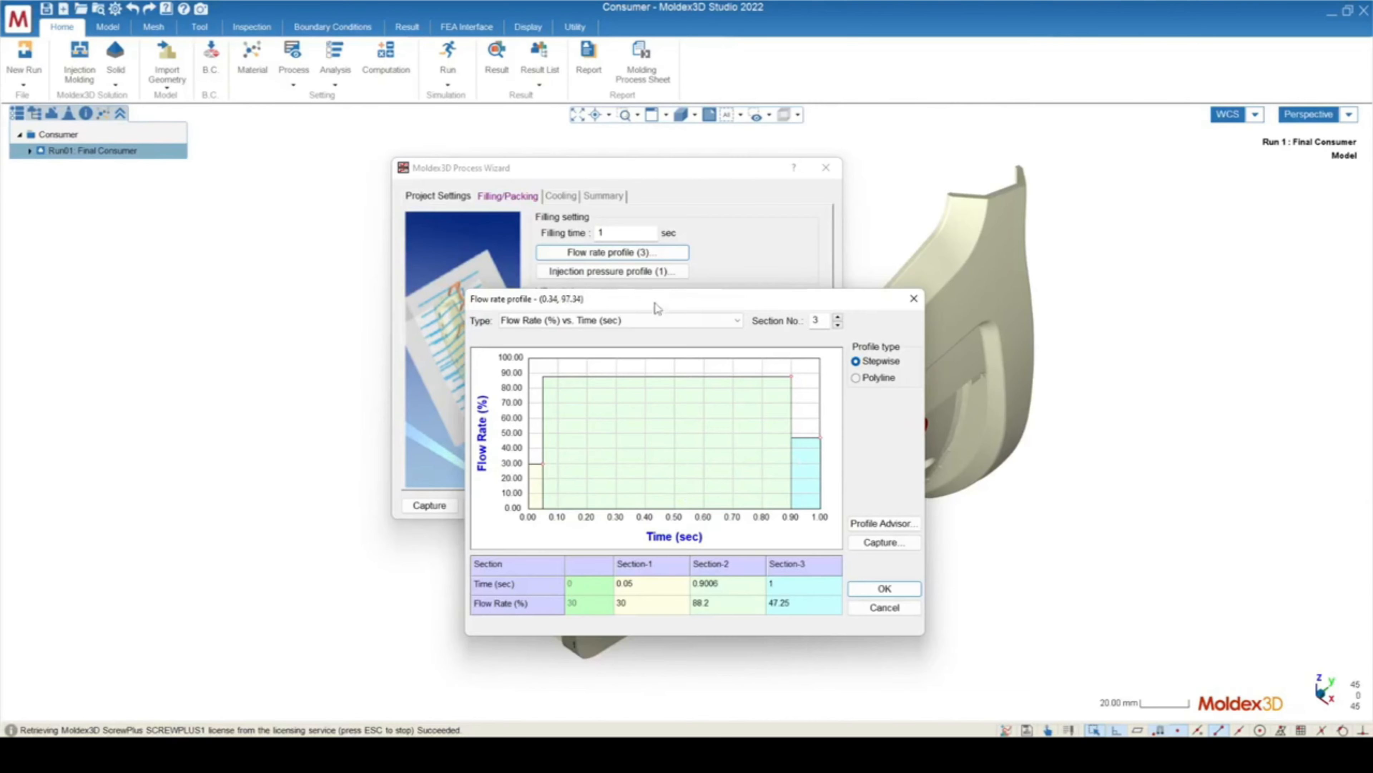
{"action": "left_click_drag", "start_coordinate": [657, 304], "coordinate": [579, 234]}
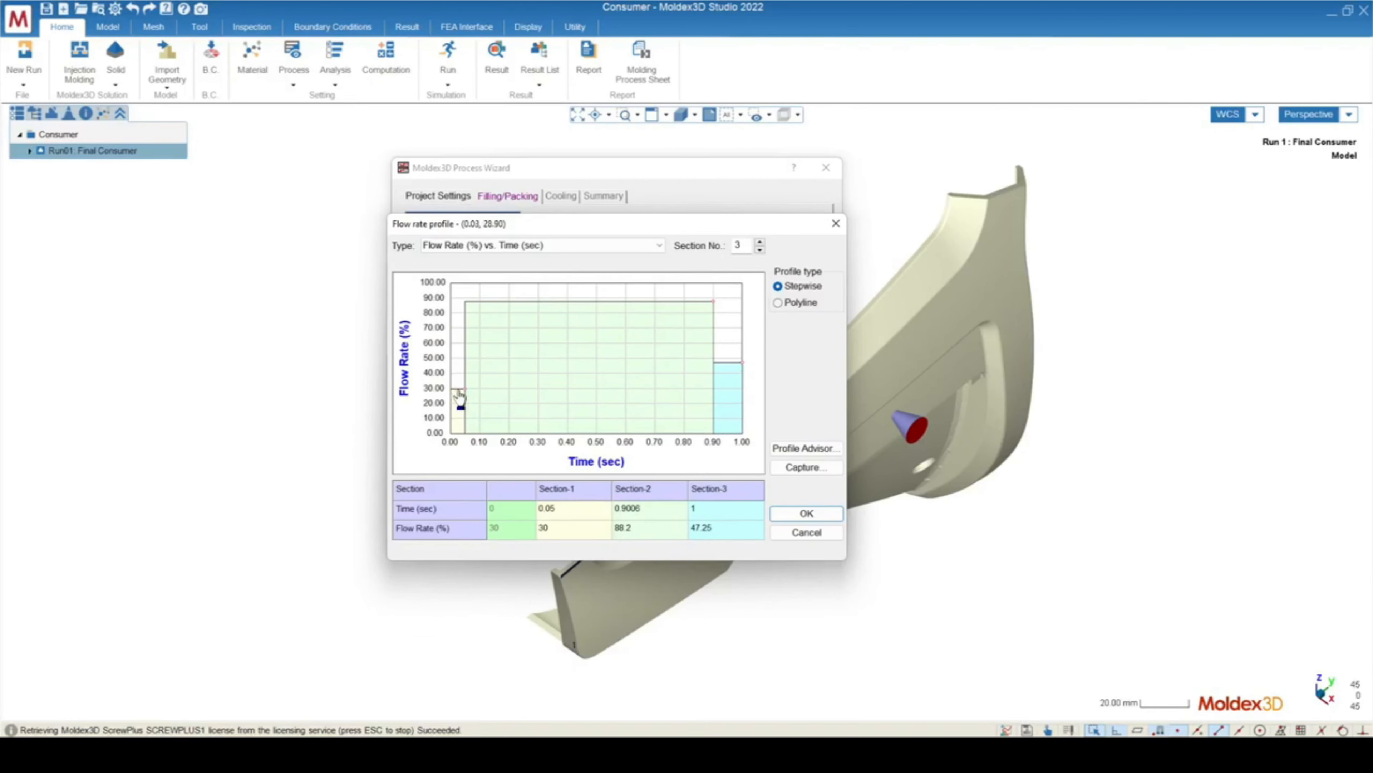
{"action": "left_click_drag", "start_coordinate": [580, 224], "coordinate": [580, 264]}
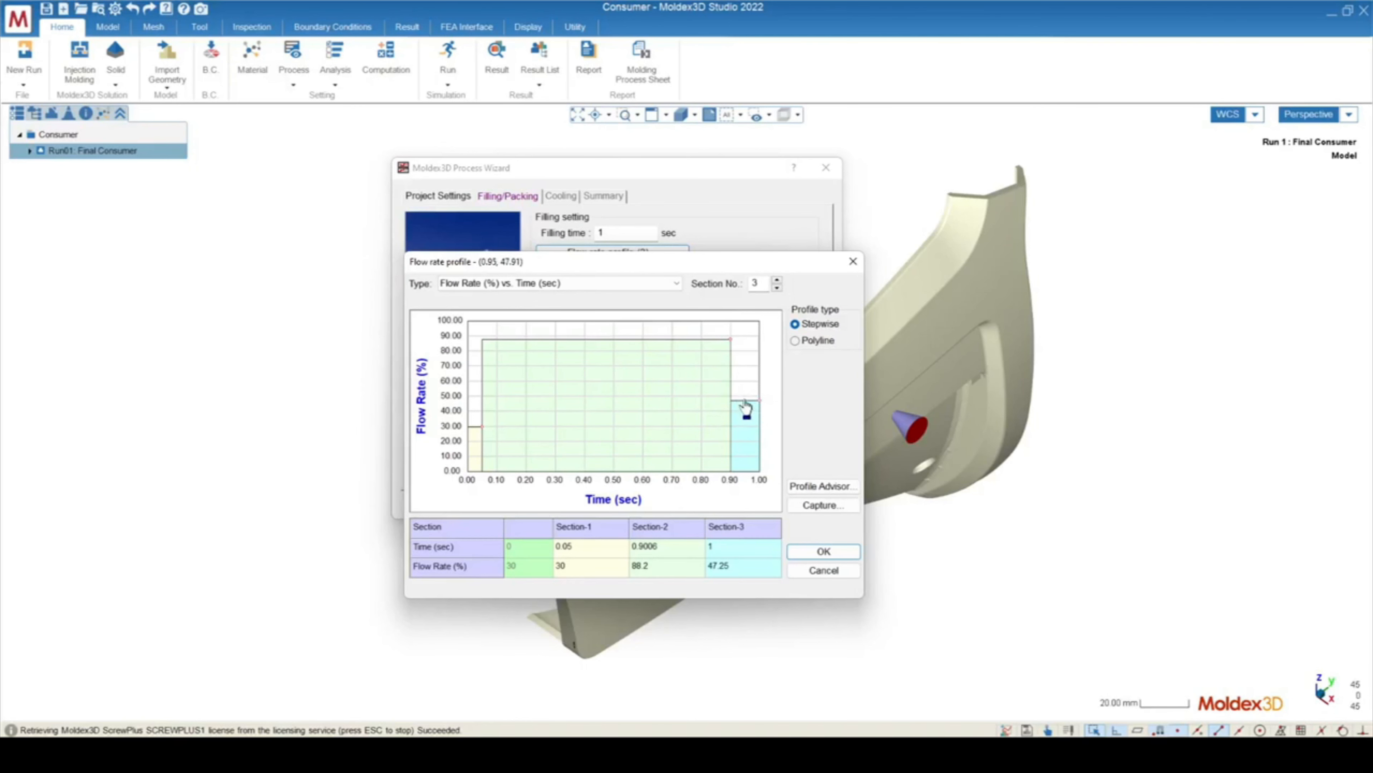
Step: Reduce the flow rate profile to two sections and set the end time of Section-1 to 0.5 sec
{"action": "left_click", "coordinate": [777, 288]}
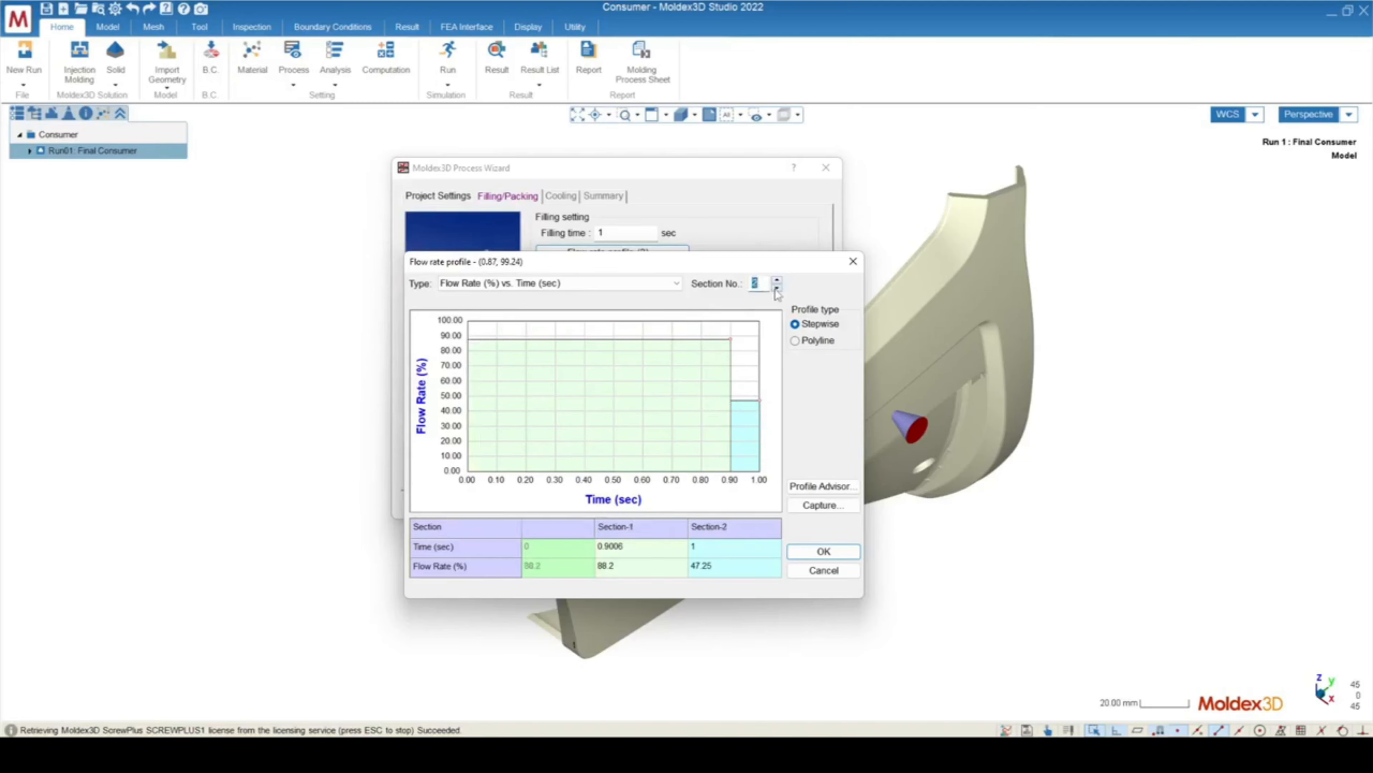
{"action": "left_click", "coordinate": [634, 549]}
{"action": "type", "text": "0.5"}
{"action": "key", "text": "Return"}
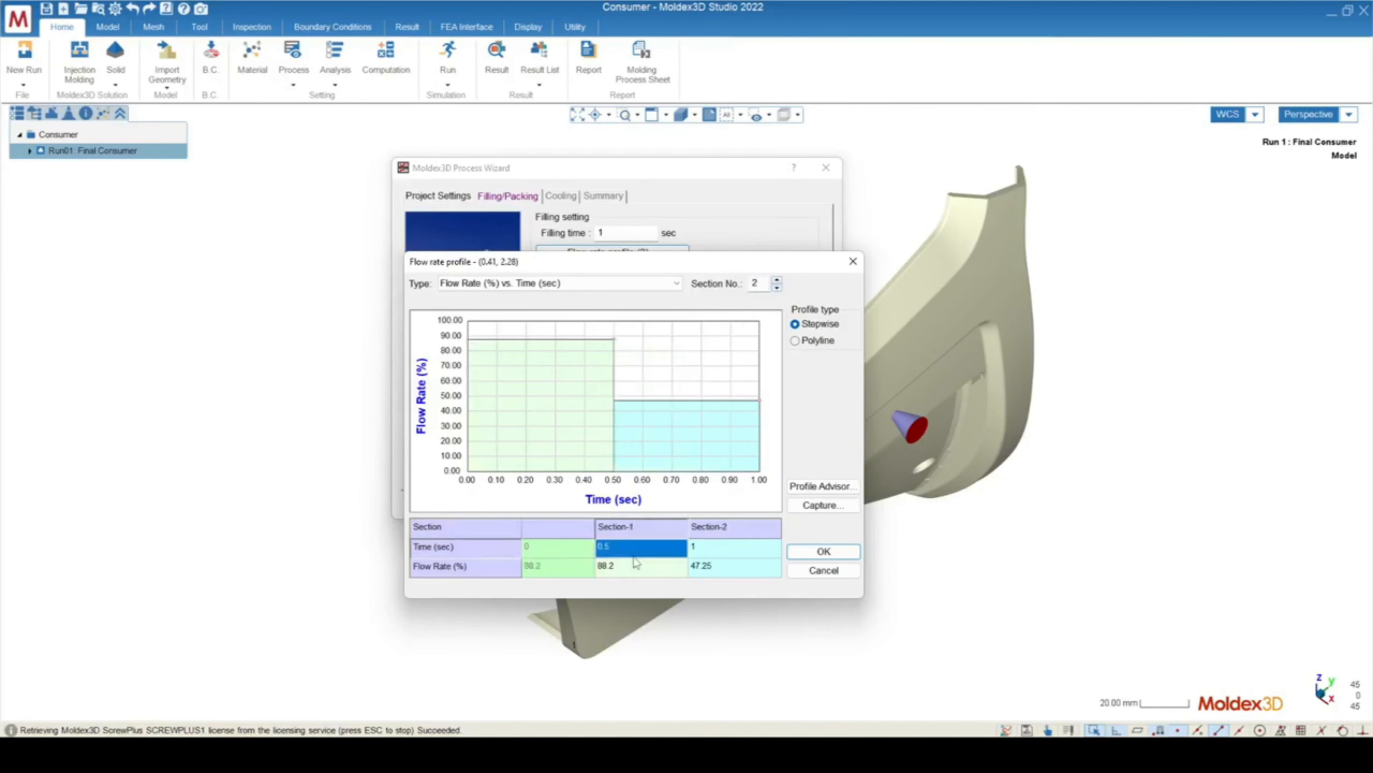
Step: Set the flow rate to 100% for Section-1 and 50% for Section-2 of the profile
{"action": "left_click", "coordinate": [638, 567]}
{"action": "type", "text": "100"}
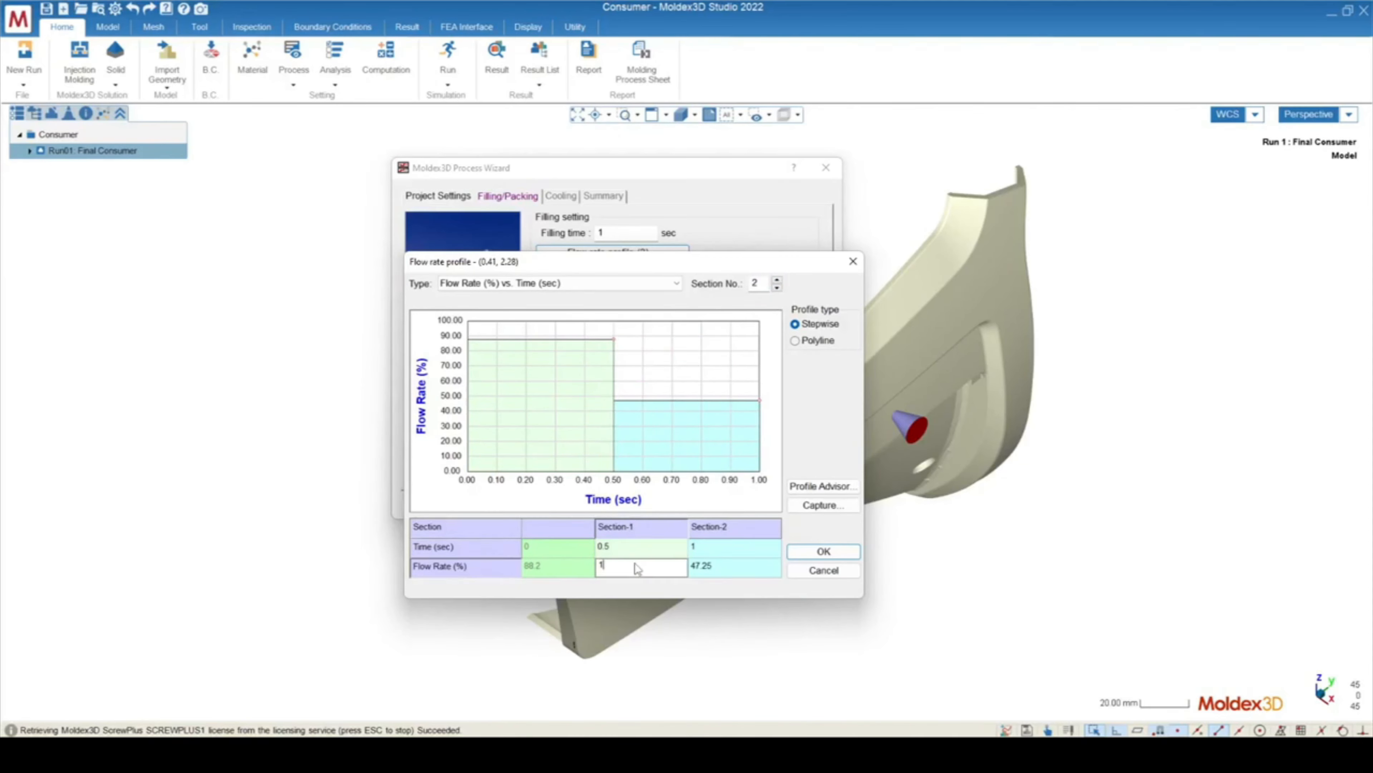
{"action": "key", "text": "Return"}
{"action": "left_click", "coordinate": [706, 567]}
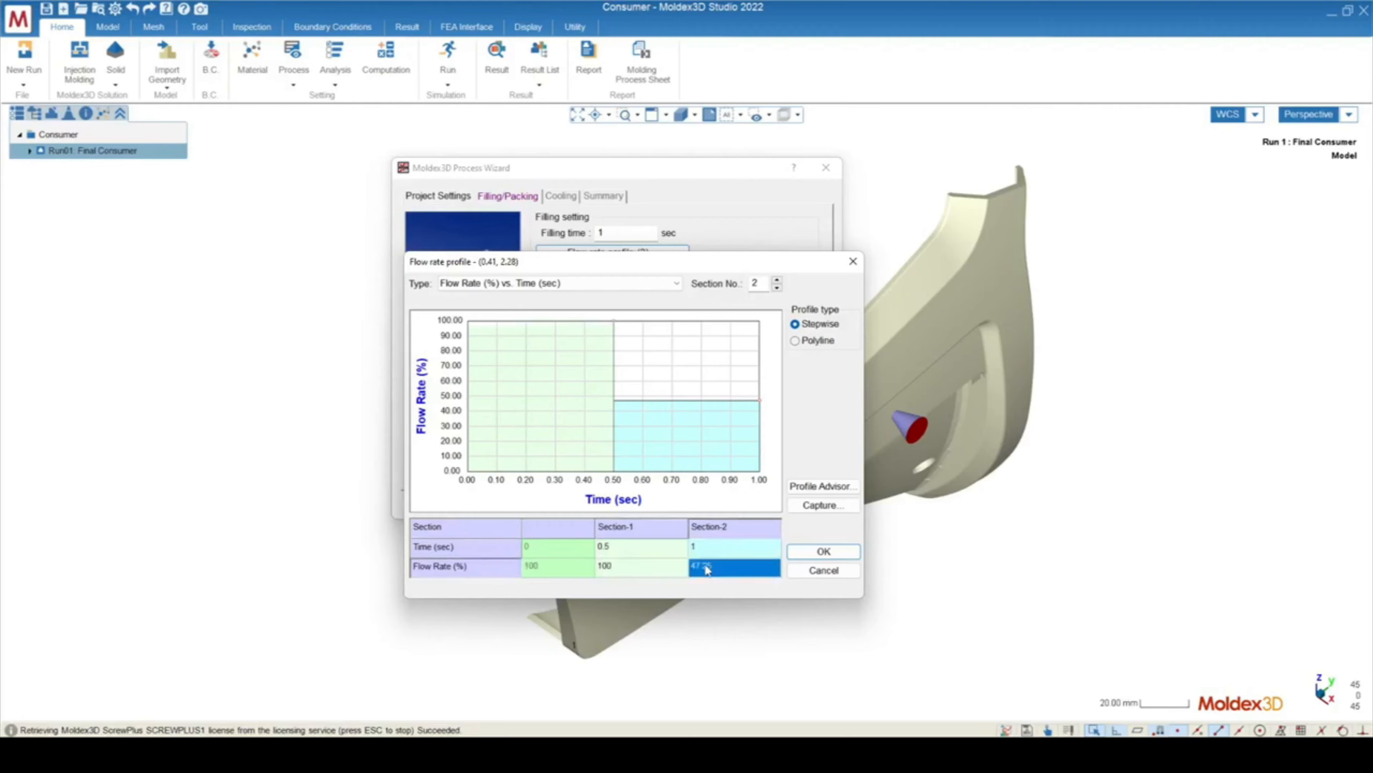
{"action": "type", "text": "50"}
{"action": "key", "text": "Return"}
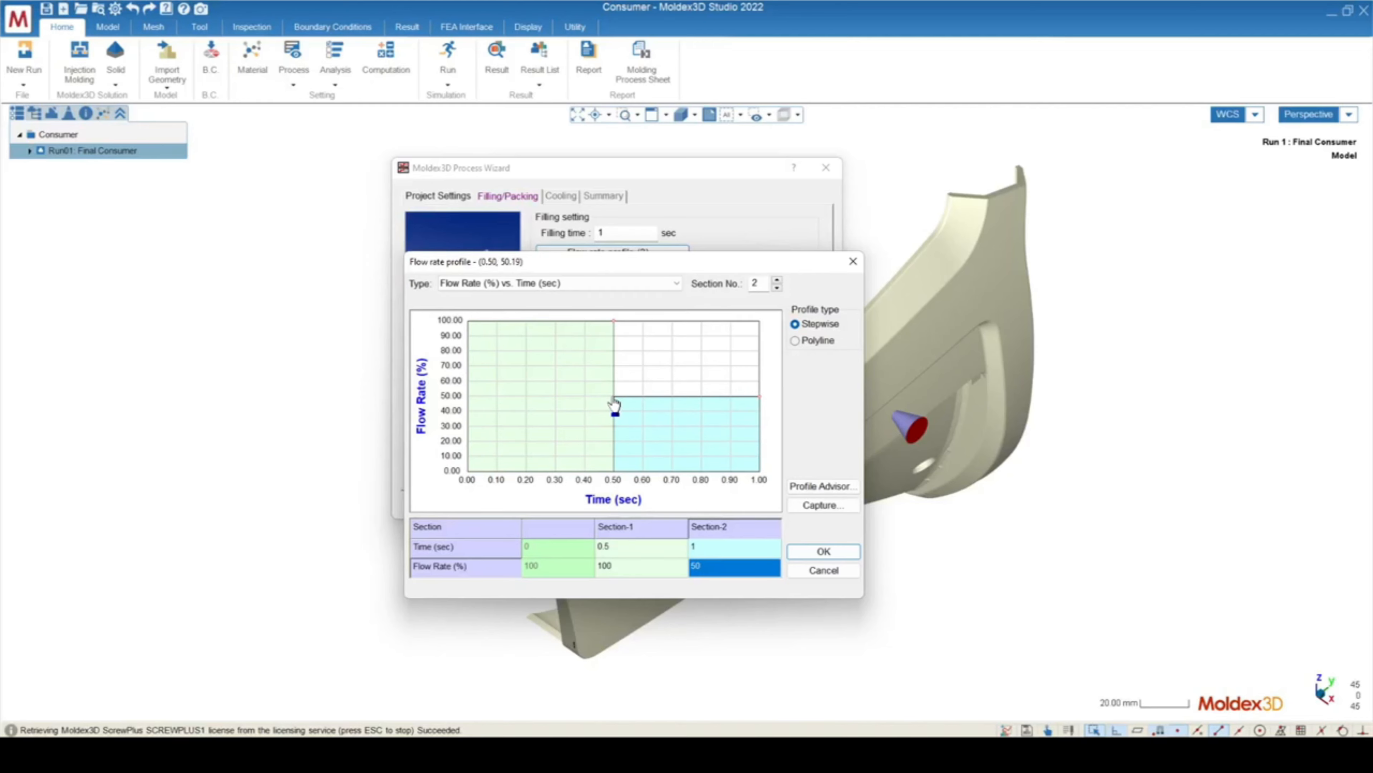
{"action": "mouse_move", "coordinate": [615, 405]}
{"action": "left_mouse_down"}
{"action": "mouse_move", "coordinate": [475, 396]}
{"action": "mouse_move", "coordinate": [598, 408]}
{"action": "left_mouse_up"}
{"action": "left_click", "coordinate": [629, 567]}
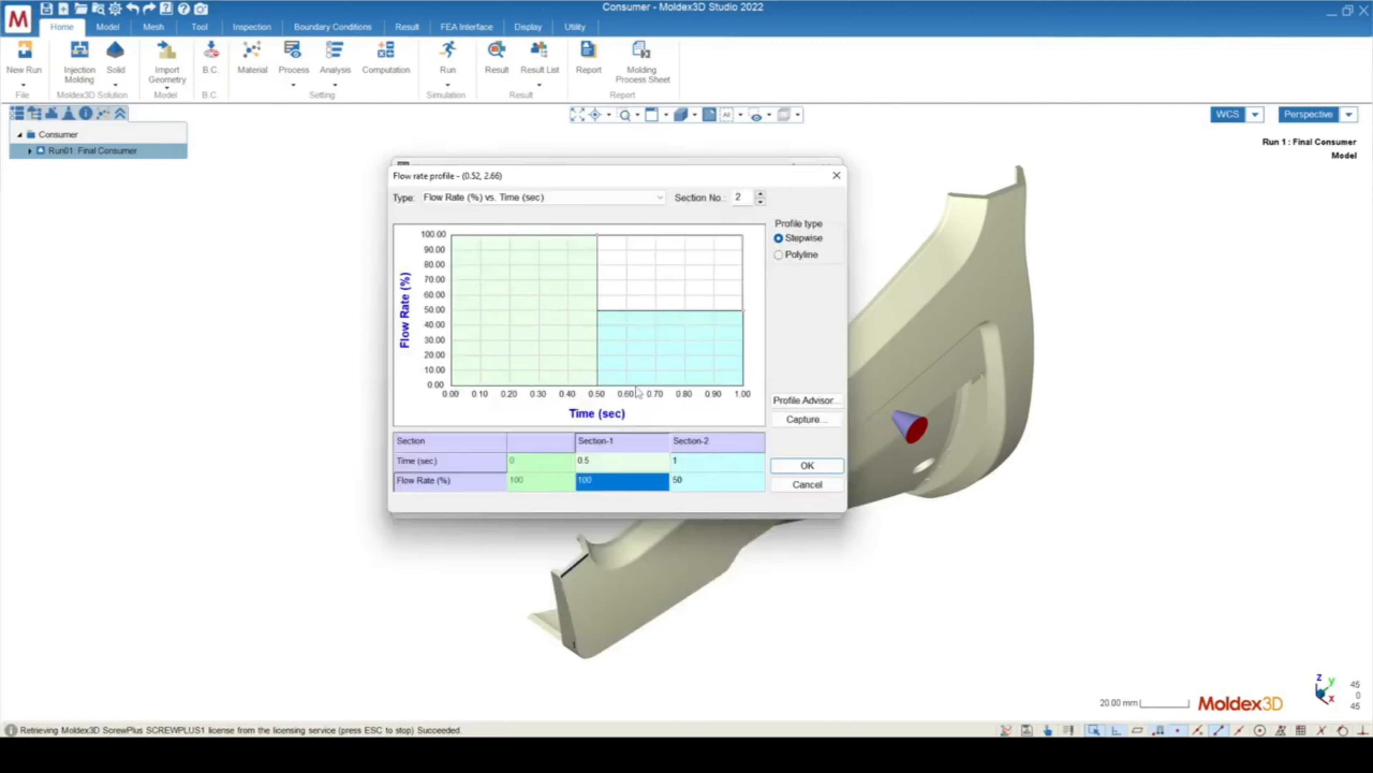
Step: Reduce the flow rate profile to one section with a 100% flow rate and close the profile
{"action": "left_click", "coordinate": [761, 202]}
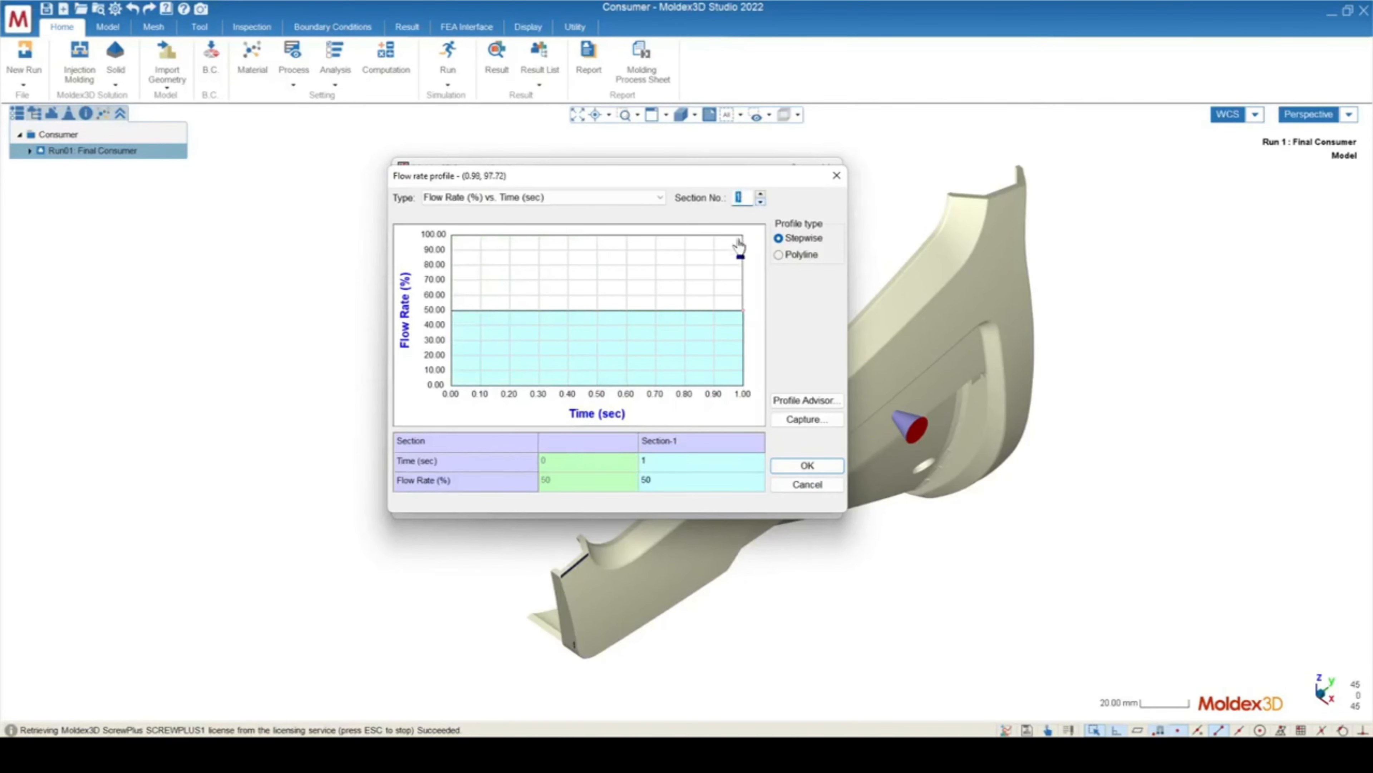
{"action": "left_click", "coordinate": [666, 484]}
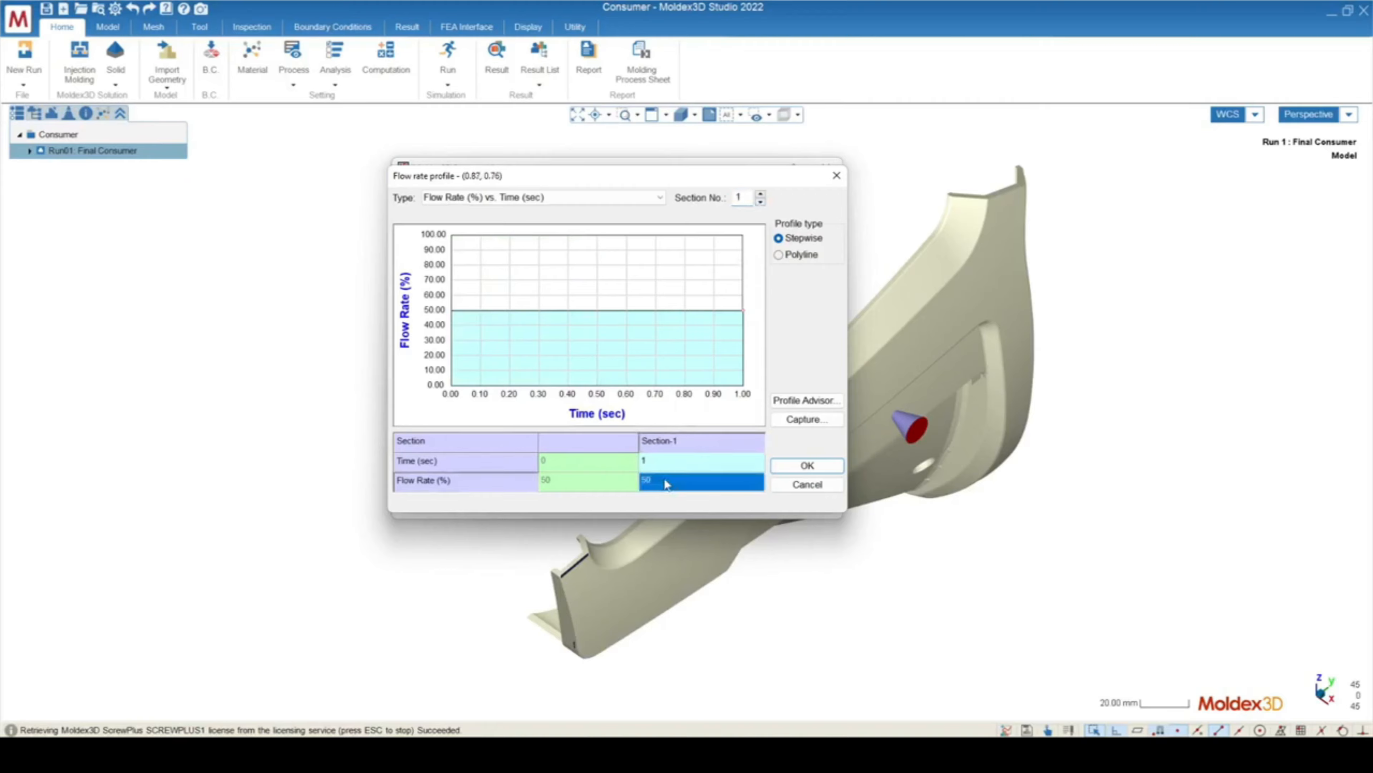
{"action": "type", "text": "100"}
{"action": "key", "text": "Return"}
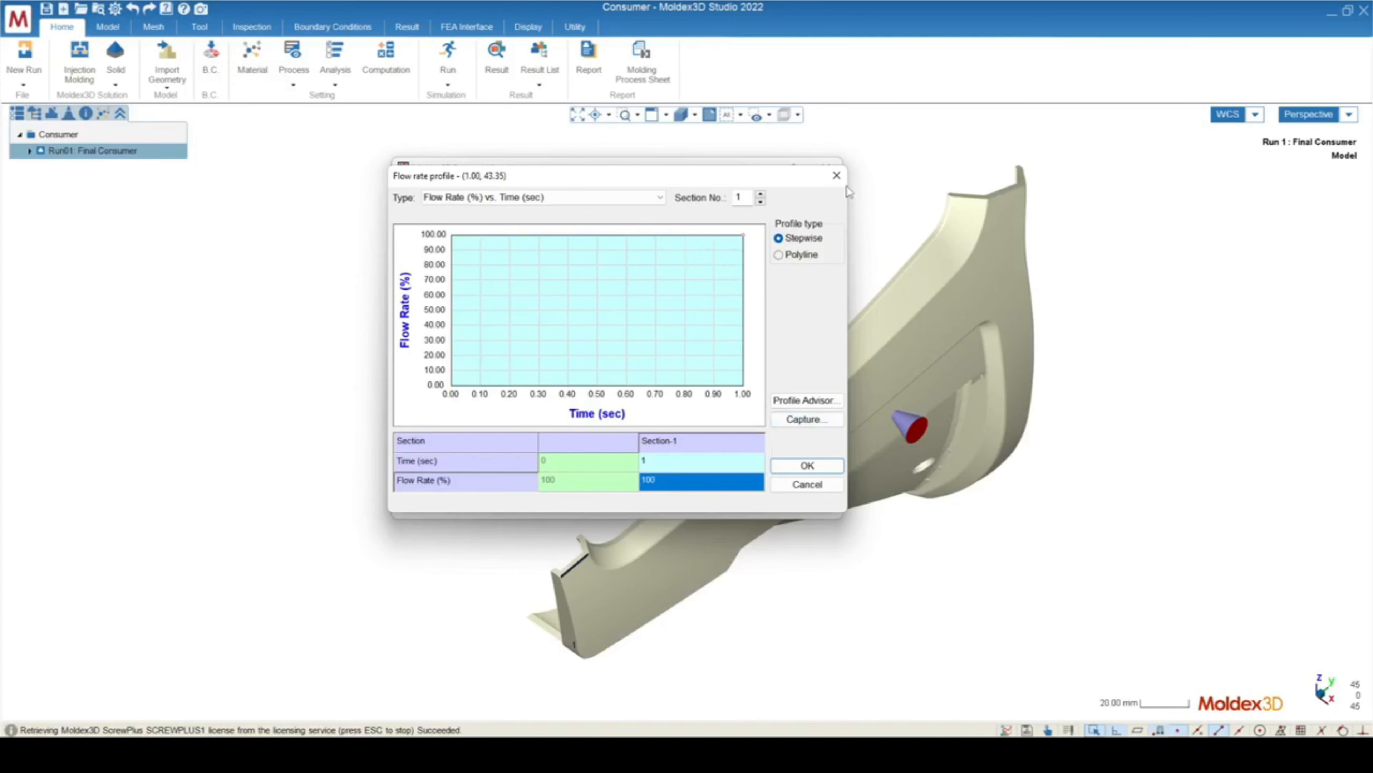
{"action": "left_click", "coordinate": [836, 175]}
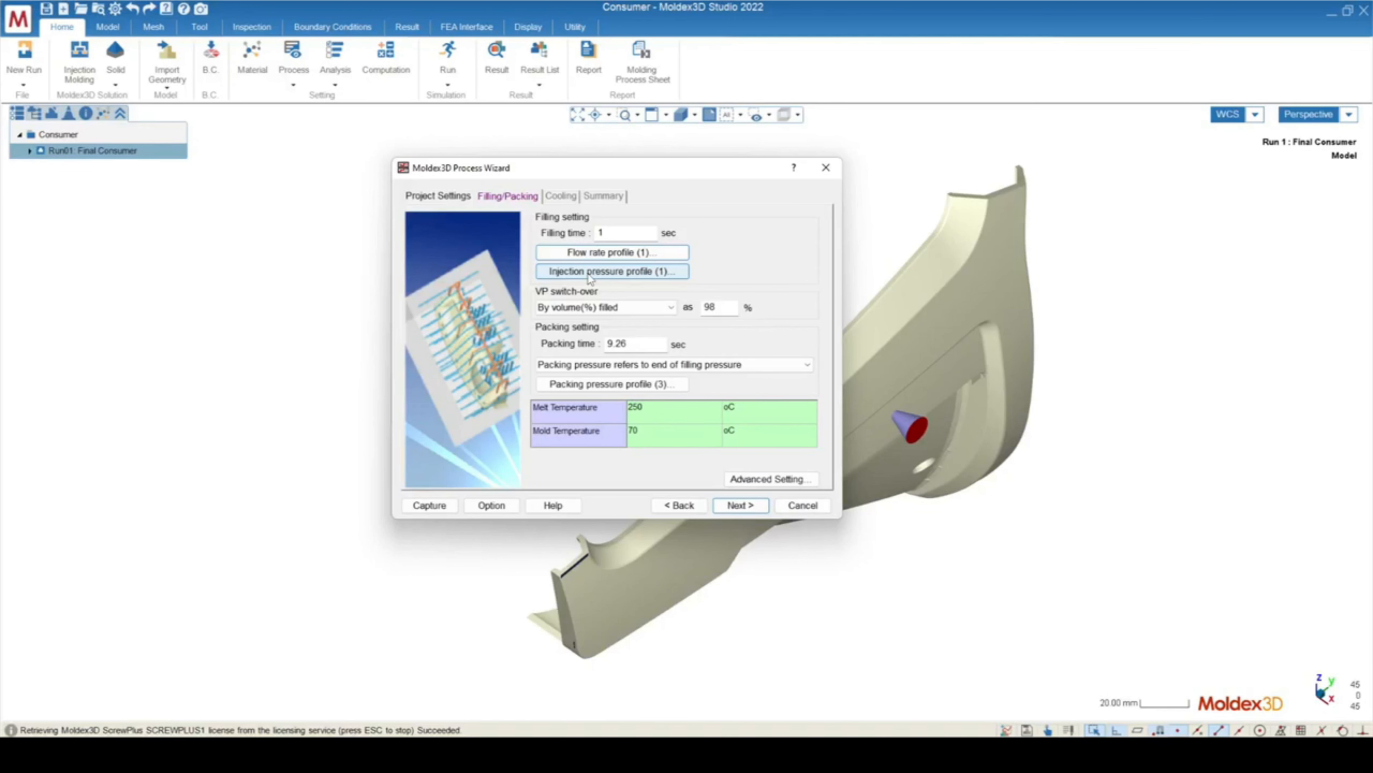
Step: Open the injection pressure profile and change its type to Injection Pressure (MPa) vs Time (sec)
{"action": "left_click", "coordinate": [590, 276]}
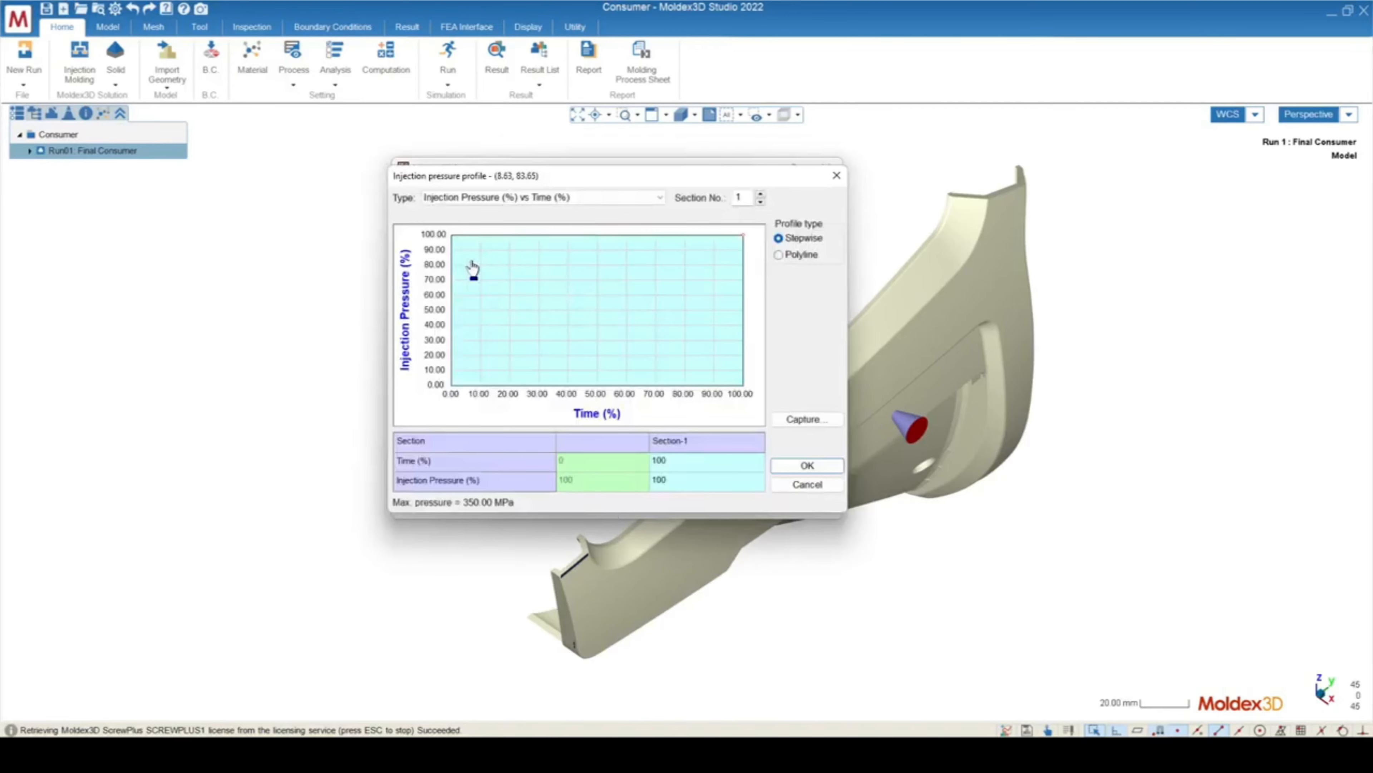
{"action": "mouse_move", "coordinate": [551, 177]}
{"action": "left_mouse_down"}
{"action": "mouse_move", "coordinate": [699, 260]}
{"action": "mouse_move", "coordinate": [562, 187]}
{"action": "left_mouse_up"}
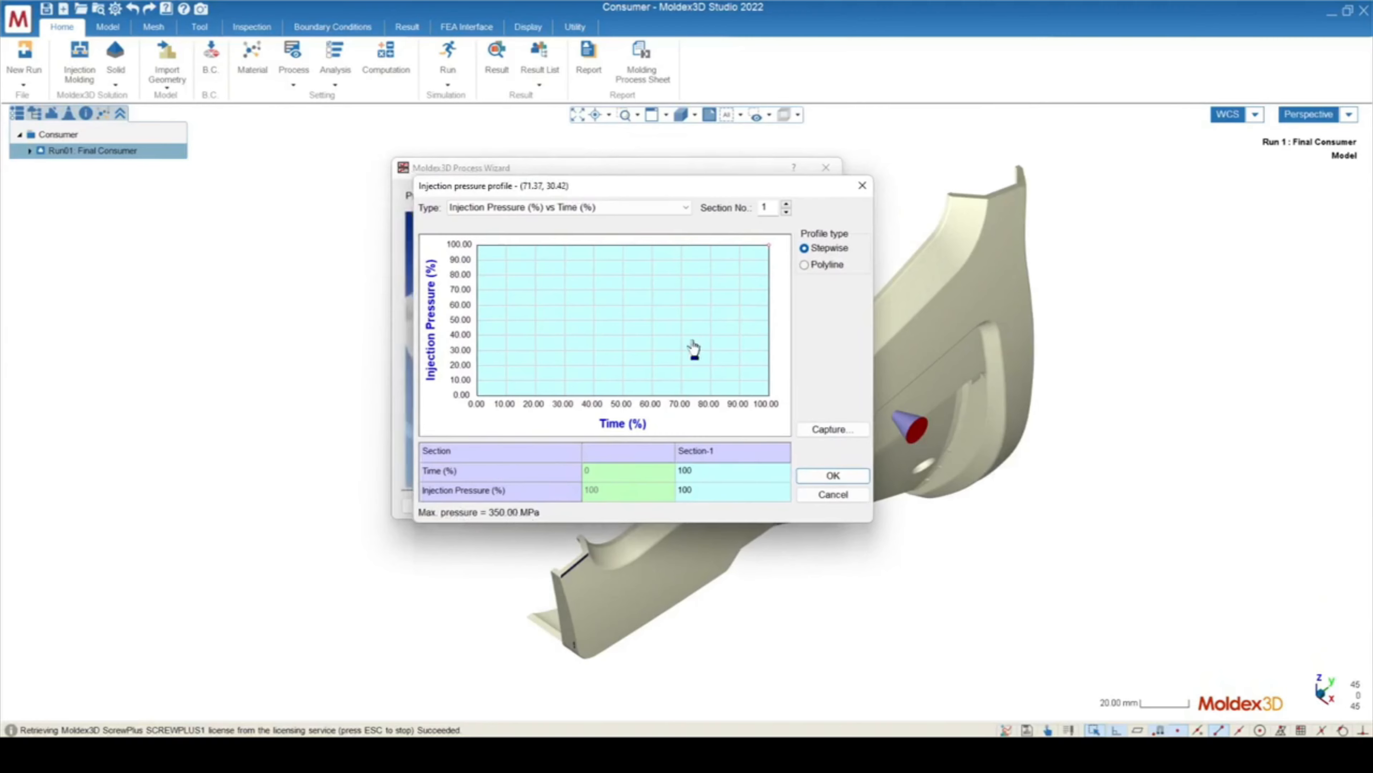
{"action": "left_click", "coordinate": [598, 210]}
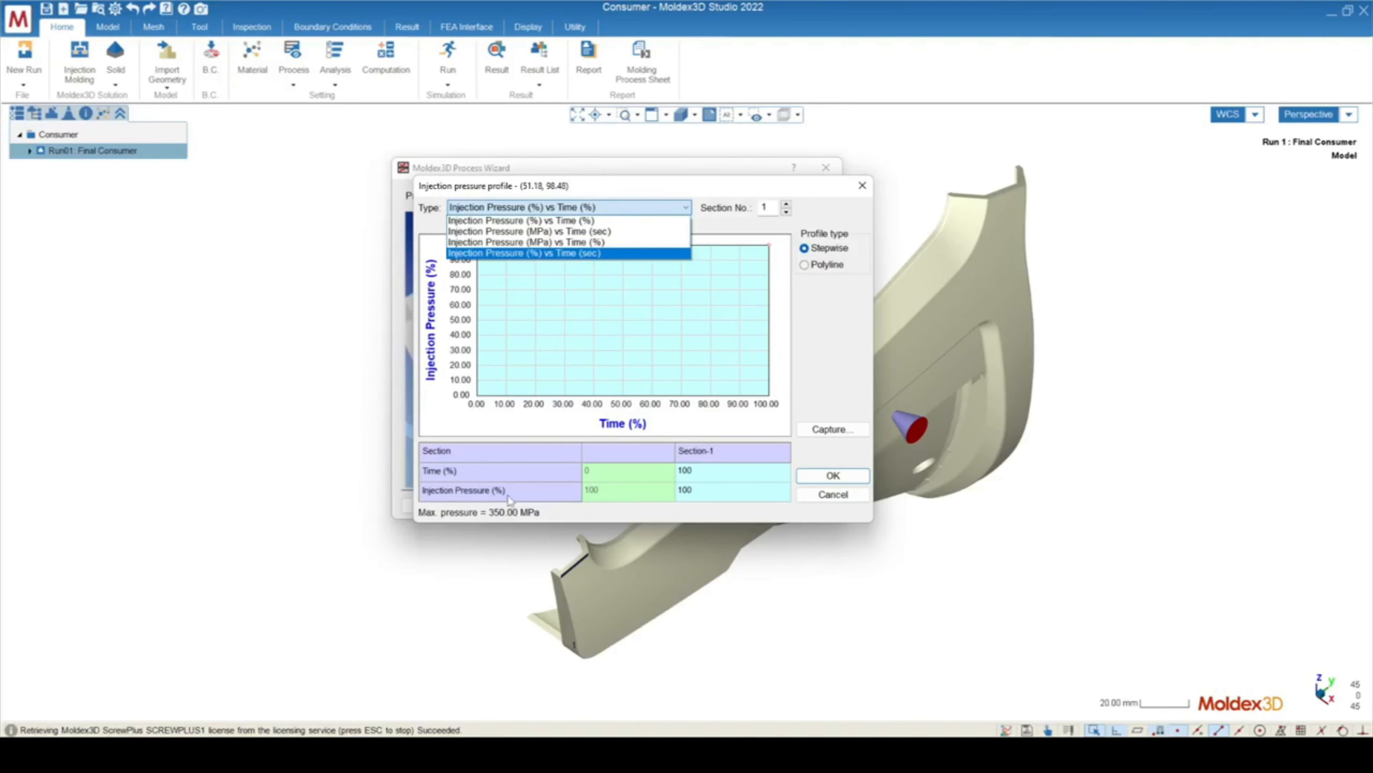
{"action": "left_click", "coordinate": [522, 231]}
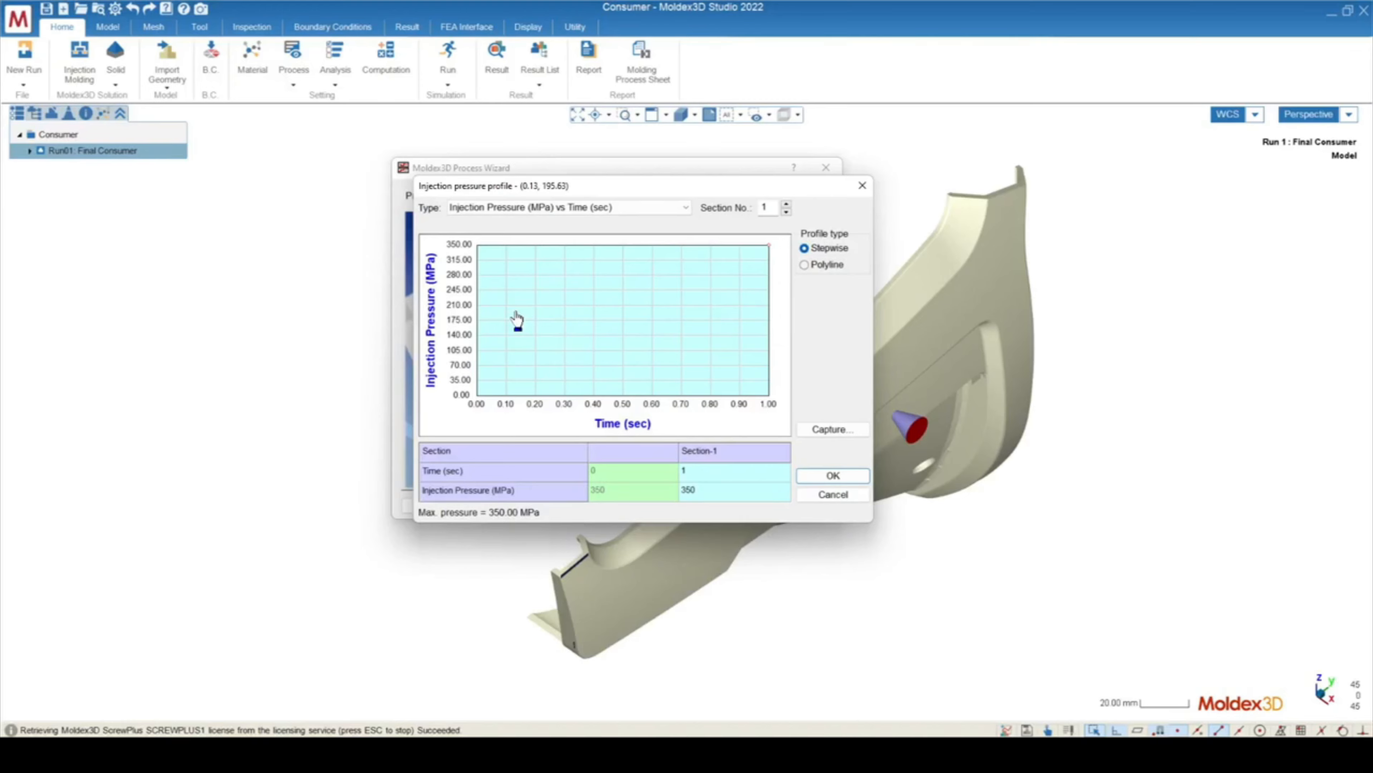
Step: Try 250 MPa for Section-1 of the injection pressure profile, return it to 350 MPa and dismiss the profile
{"action": "left_click_drag", "start_coordinate": [518, 320], "coordinate": [730, 292]}
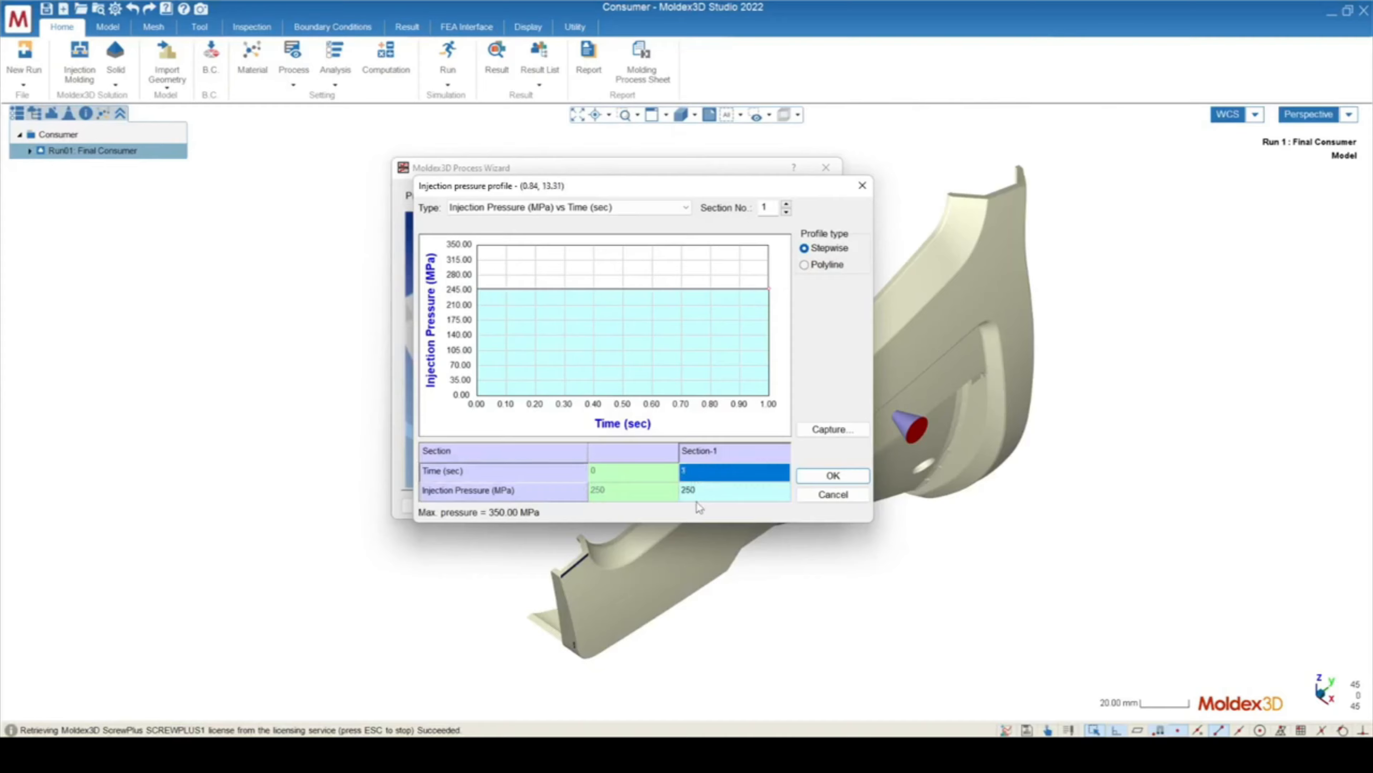
{"action": "type", "text": "350"}
{"action": "key", "text": "Return"}
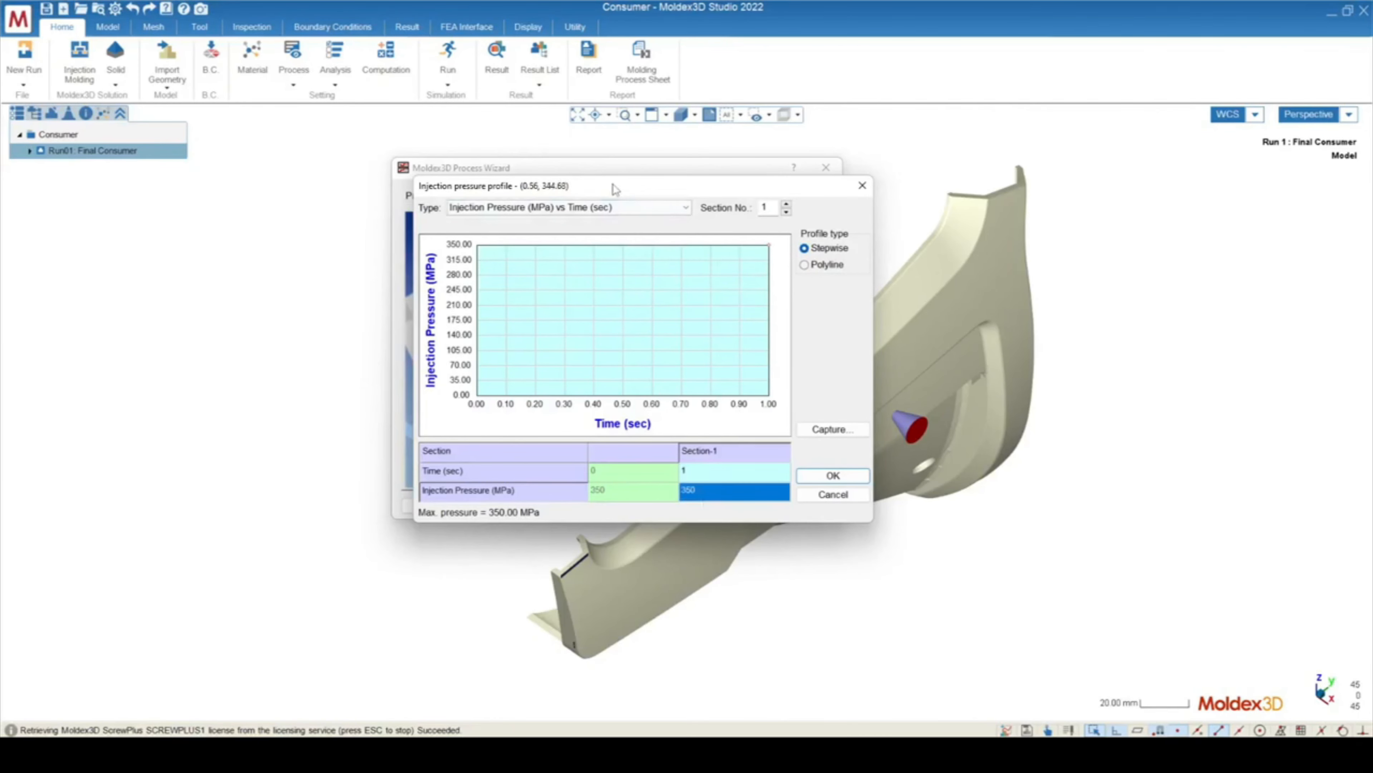
{"action": "left_click_drag", "start_coordinate": [613, 184], "coordinate": [704, 230]}
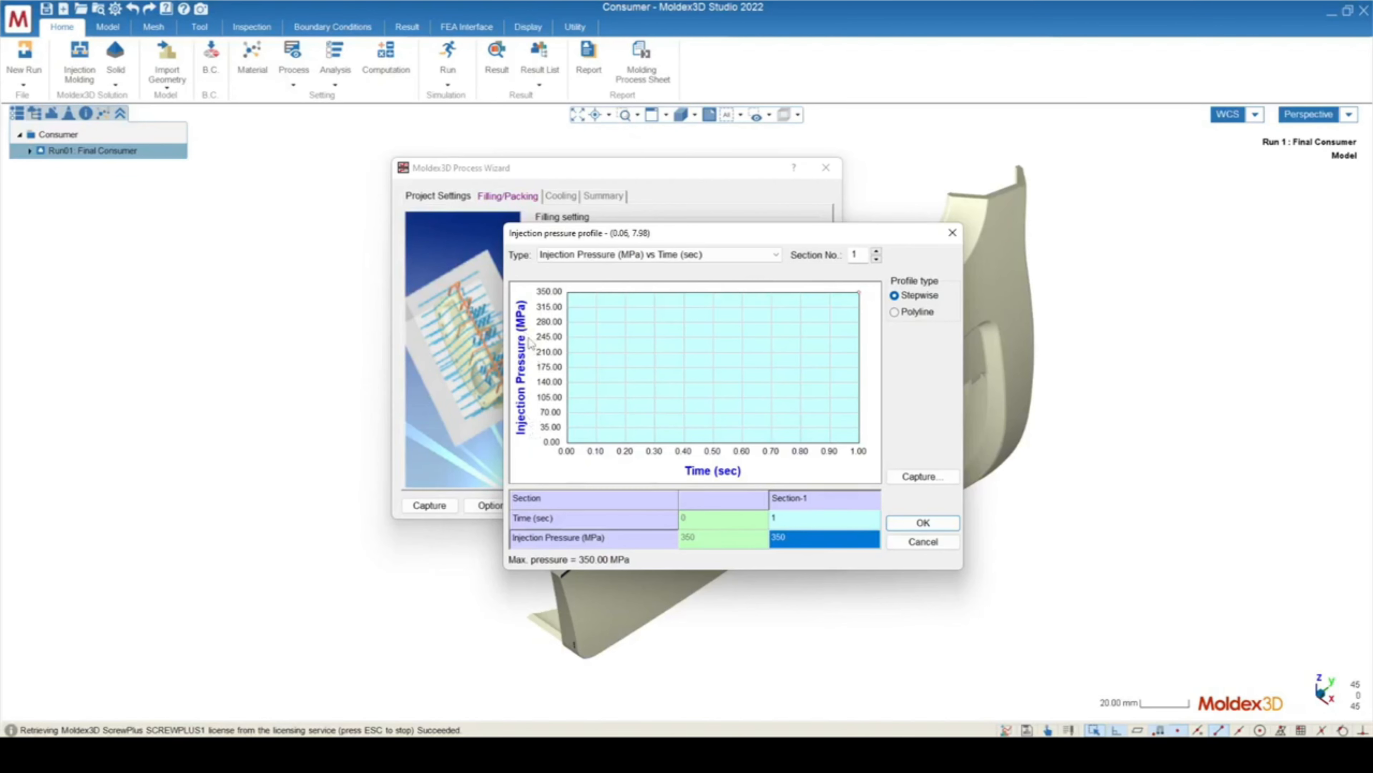
{"action": "key", "text": "Escape"}
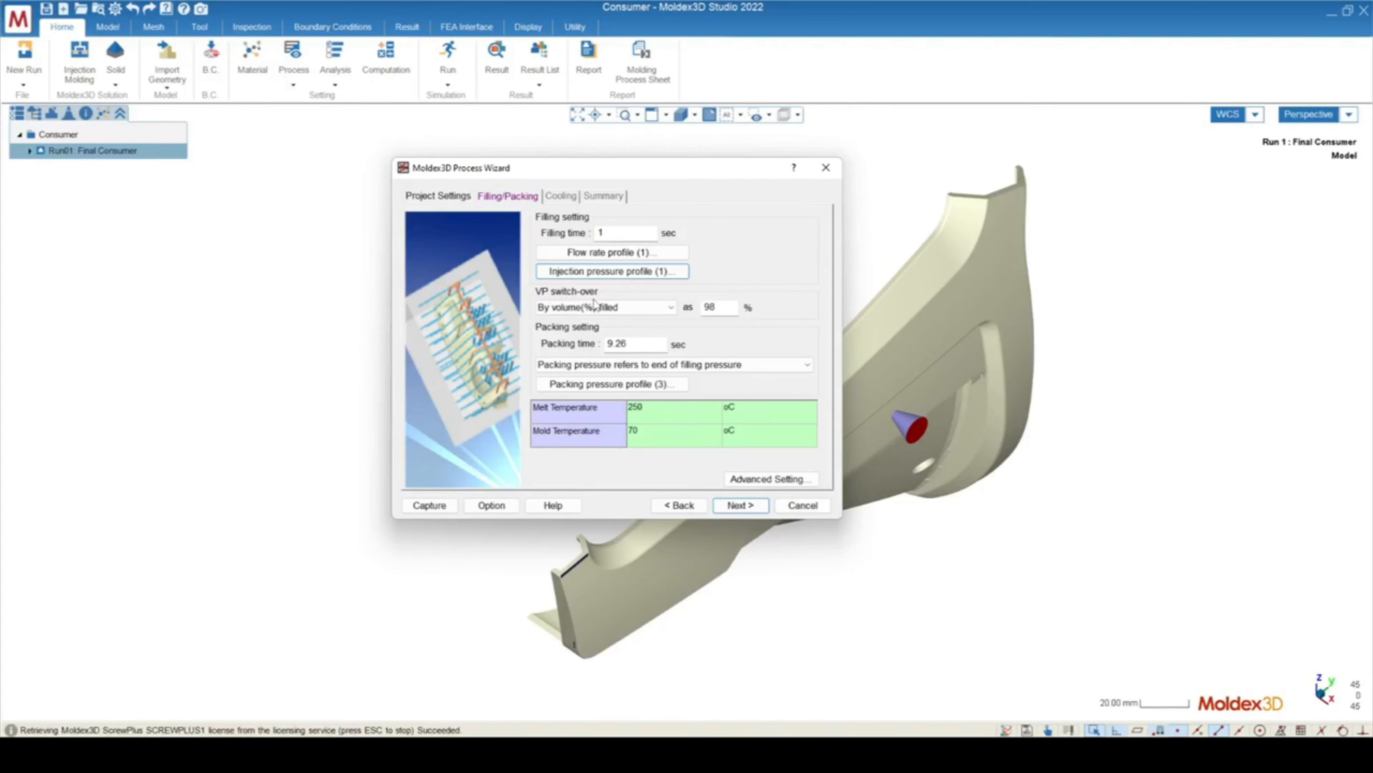
Step: Try 90% as the filled volume for the VP switch-over
{"action": "left_click", "coordinate": [721, 307]}
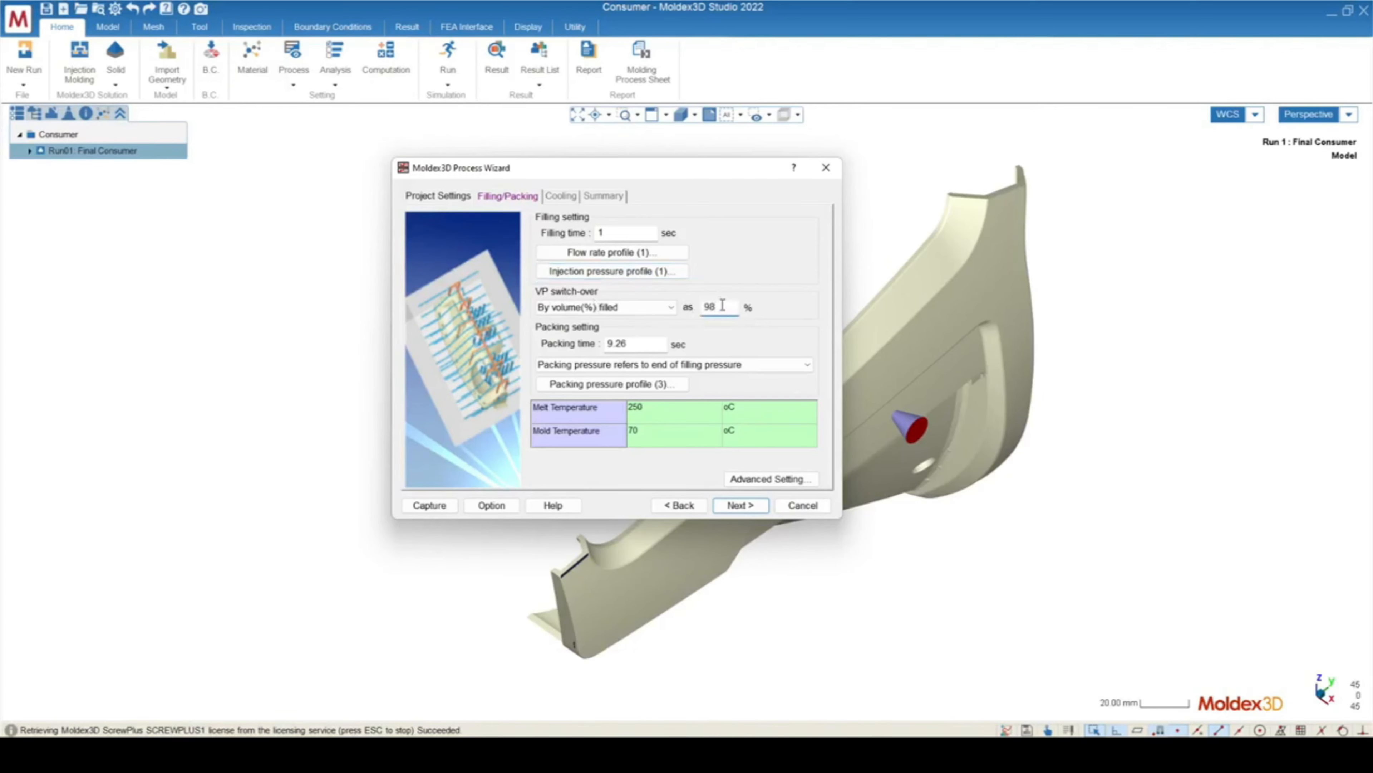
{"action": "left_click_drag", "start_coordinate": [728, 309], "coordinate": [704, 308]}
{"action": "left_click", "coordinate": [725, 307]}
{"action": "left_click_drag", "start_coordinate": [728, 306], "coordinate": [700, 311]}
{"action": "left_click", "coordinate": [727, 307]}
{"action": "left_click", "coordinate": [724, 307]}
{"action": "double_click", "coordinate": [725, 307]}
{"action": "type", "text": "90"}
Step: Set the VP switch-over filled volume back to 98%
{"action": "double_click", "coordinate": [724, 311]}
{"action": "type", "text": "98"}
{"action": "left_click_drag", "start_coordinate": [718, 310], "coordinate": [692, 312]}
{"action": "left_click", "coordinate": [727, 307]}
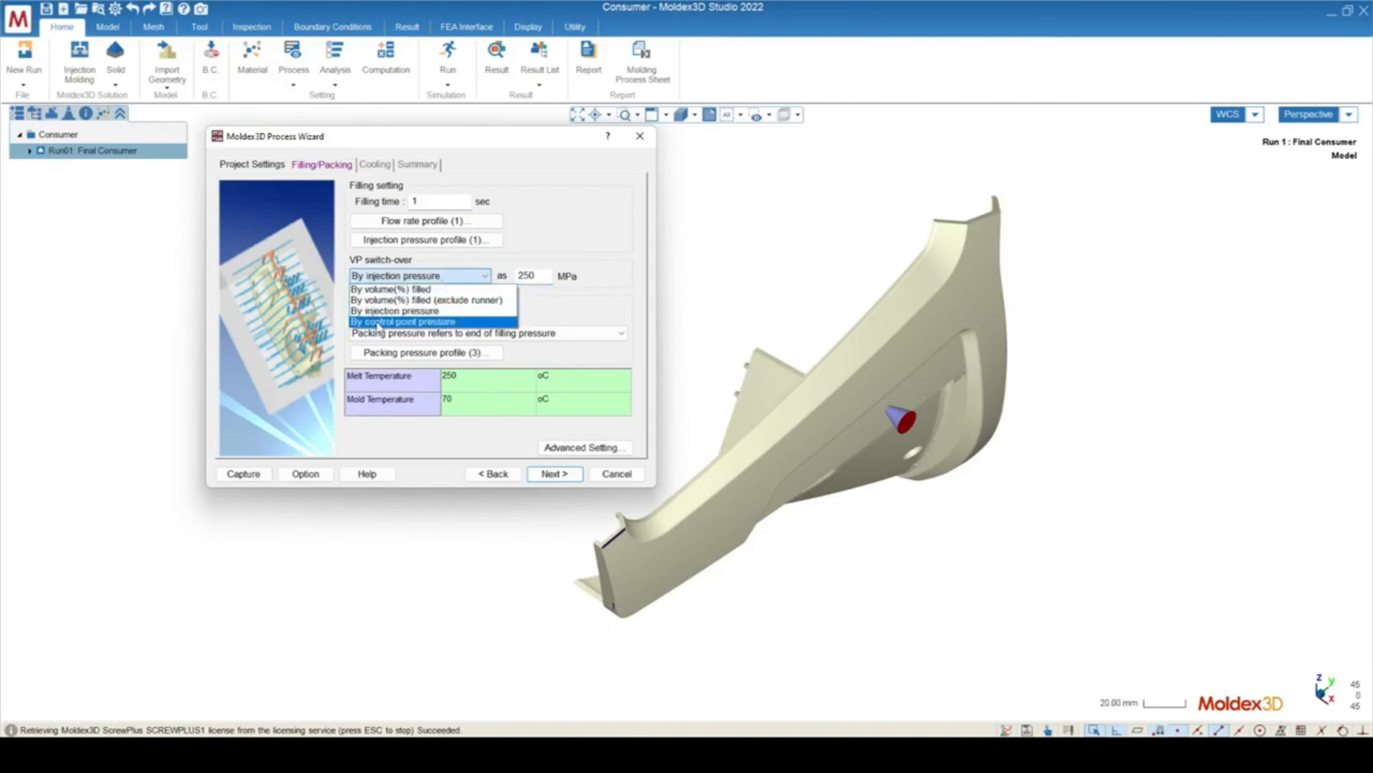
Step: Change the VP switch-over criterion to By control point pressure and inspect the control point on the part
{"action": "left_click", "coordinate": [393, 331]}
{"action": "left_click_drag", "start_coordinate": [264, 163], "coordinate": [524, 242]}
{"action": "middle_click_drag", "start_coordinate": [841, 381], "coordinate": [892, 458]}
{"action": "scroll", "coordinate": [554, 423], "scroll_direction": "up", "scroll_amount": 5}
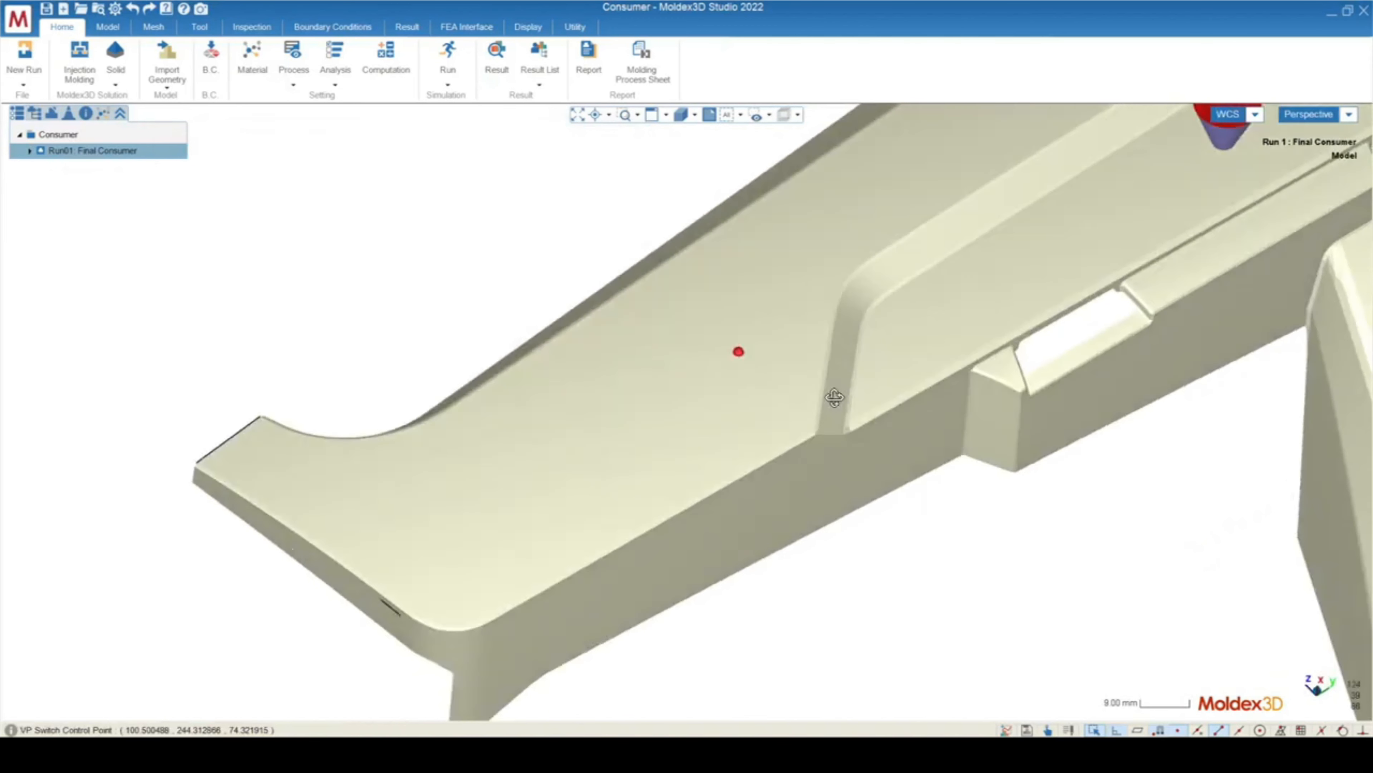
{"action": "middle_click_drag", "start_coordinate": [795, 389], "coordinate": [816, 358]}
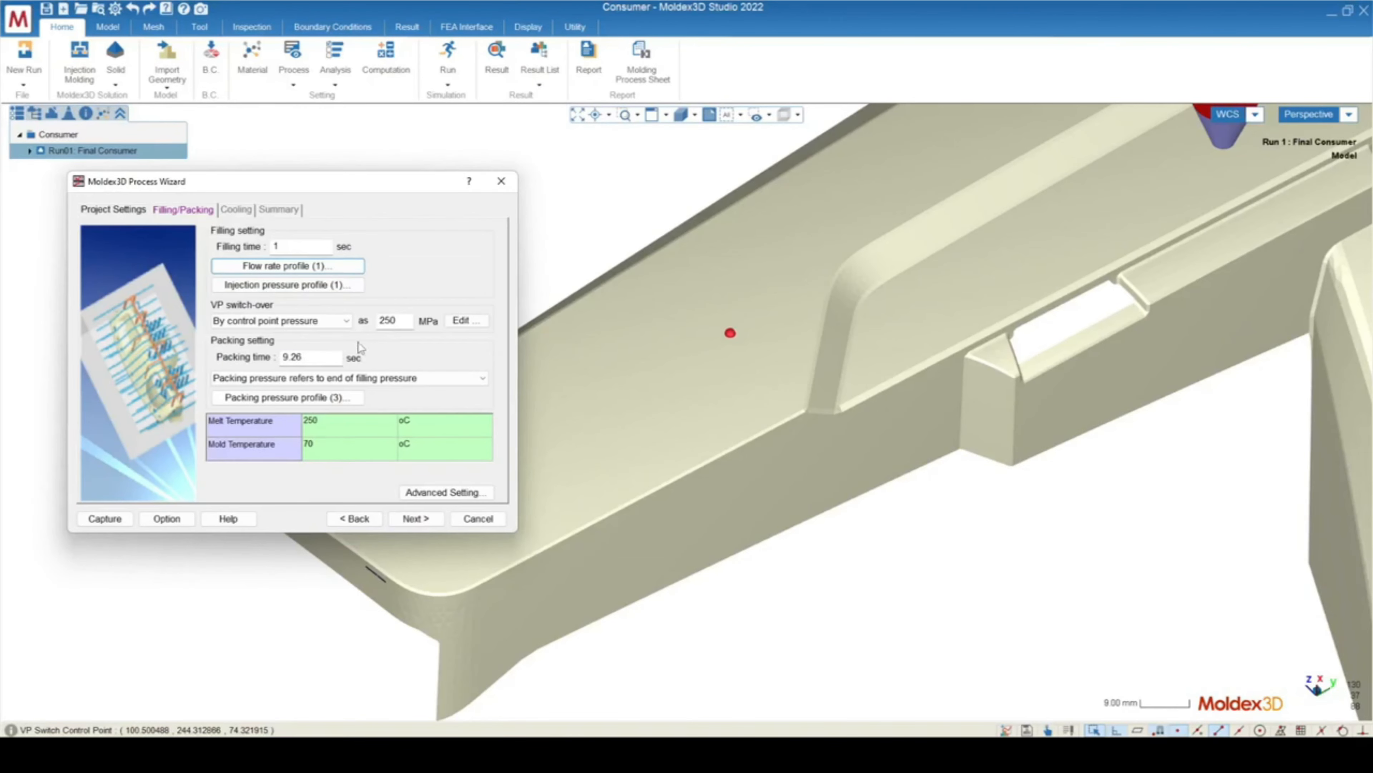
Step: Set the VP switch-over control point pressure to 50 MPa
{"action": "double_click", "coordinate": [391, 320]}
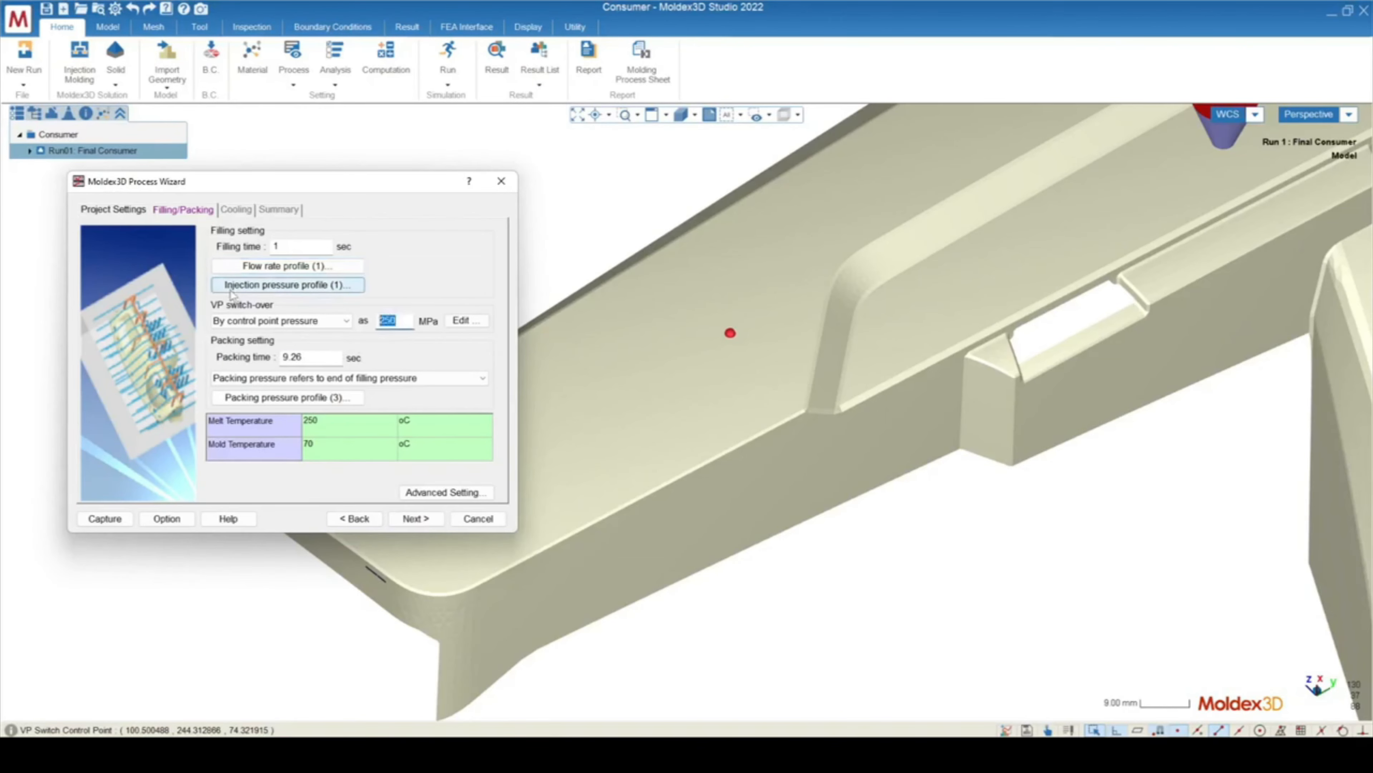
{"action": "type", "text": "50"}
{"action": "scroll", "coordinate": [831, 347], "scroll_direction": "down", "scroll_amount": 4}
{"action": "middle_click_drag", "start_coordinate": [889, 436], "coordinate": [901, 421]}
{"action": "key", "text": "Return"}
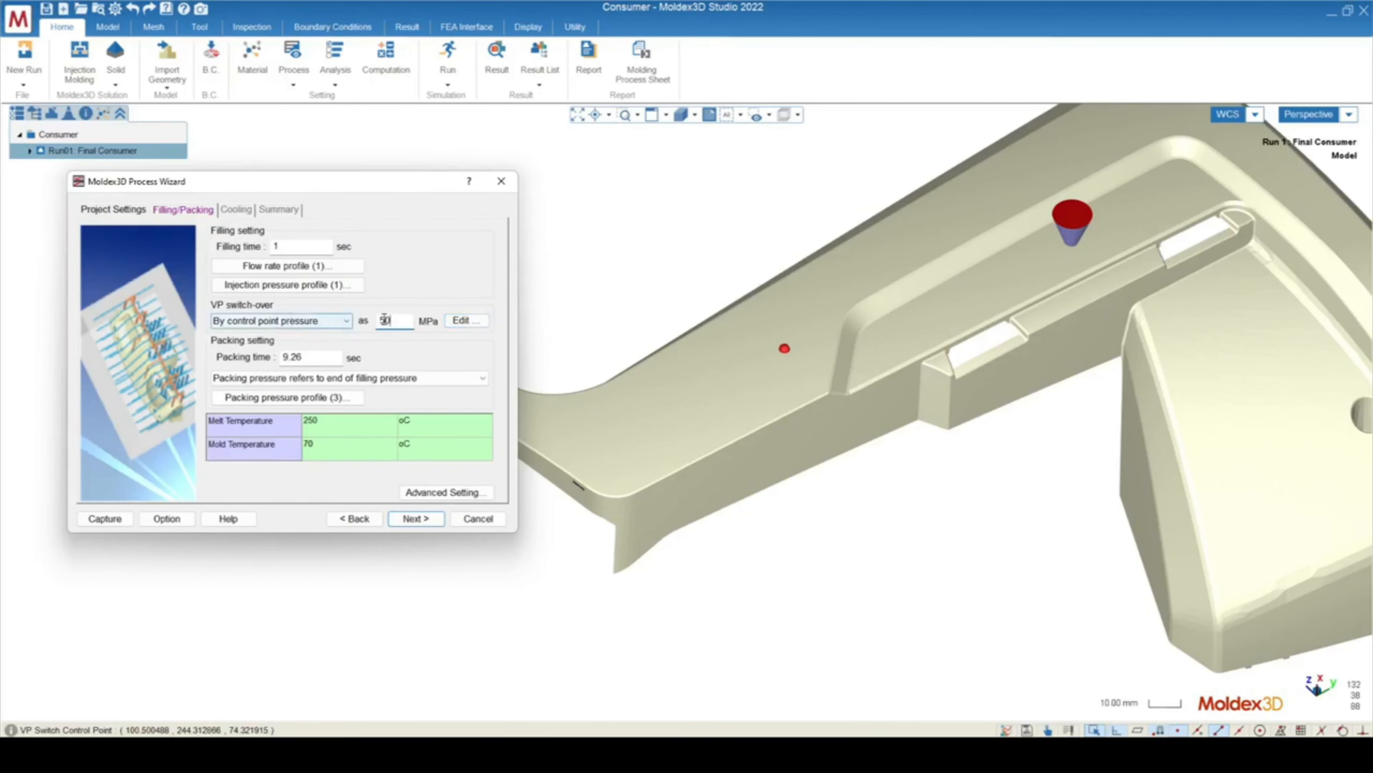
Step: Relocate the VP switch-over control point to the surface near the far end of the part's narrow arm
{"action": "left_click", "coordinate": [462, 320]}
{"action": "scroll", "coordinate": [515, 417], "scroll_direction": "up", "scroll_amount": 4}
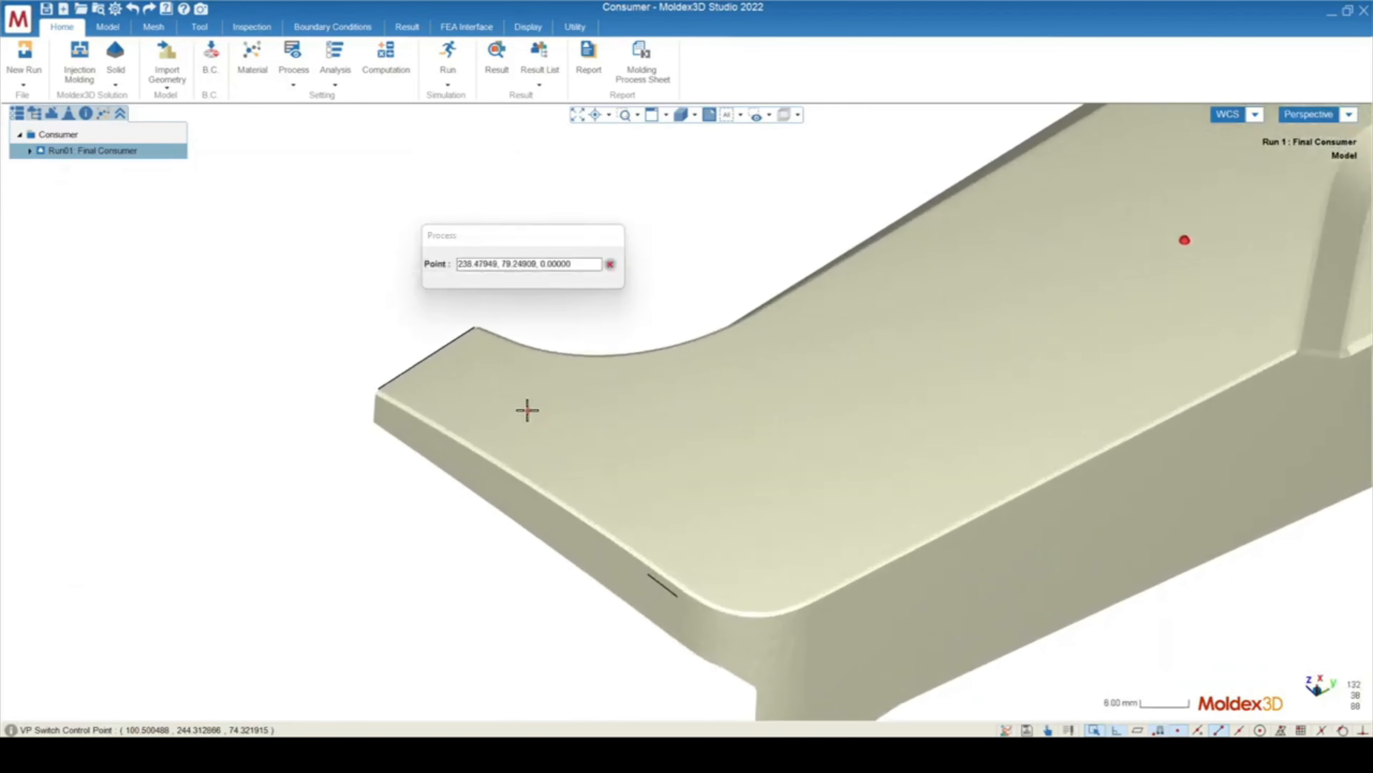
{"action": "scroll", "coordinate": [527, 411], "scroll_direction": "up", "scroll_amount": 1}
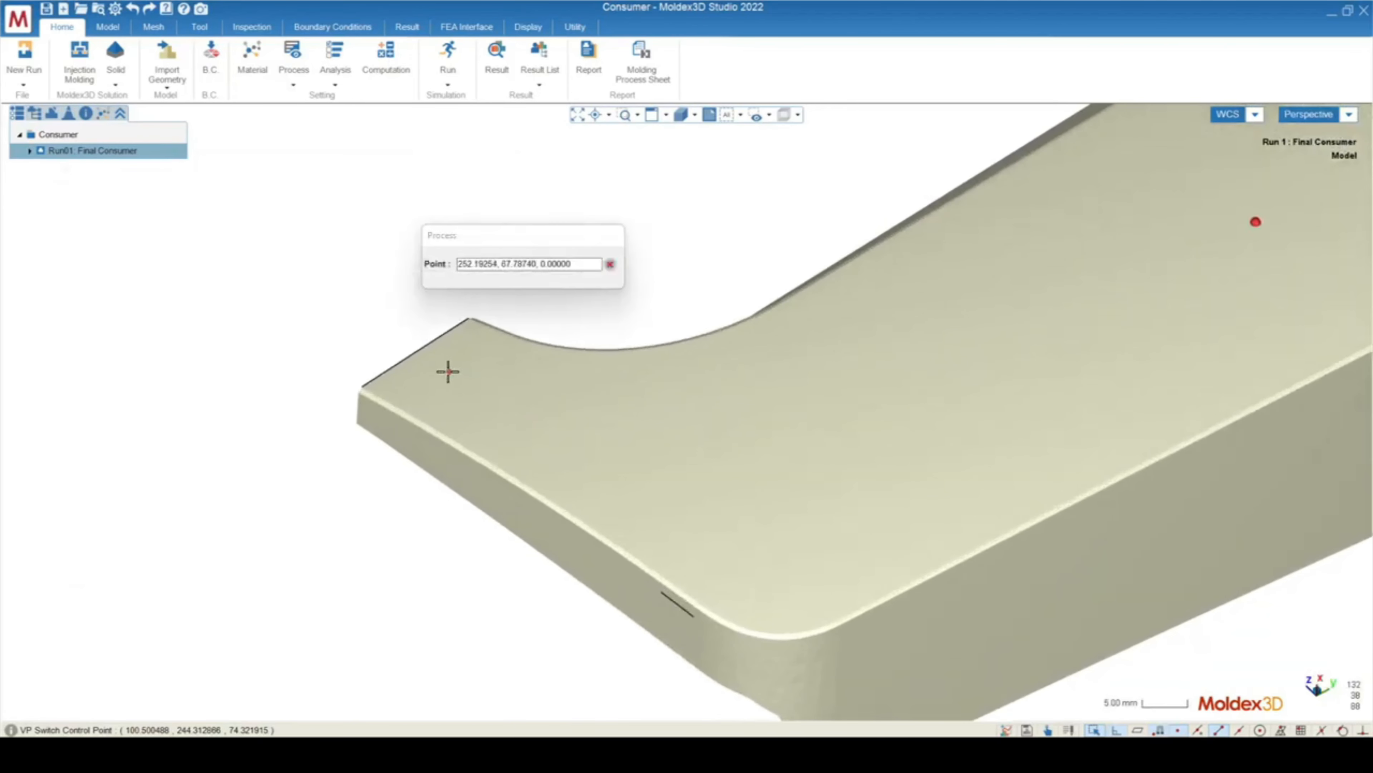
{"action": "left_click", "coordinate": [474, 391]}
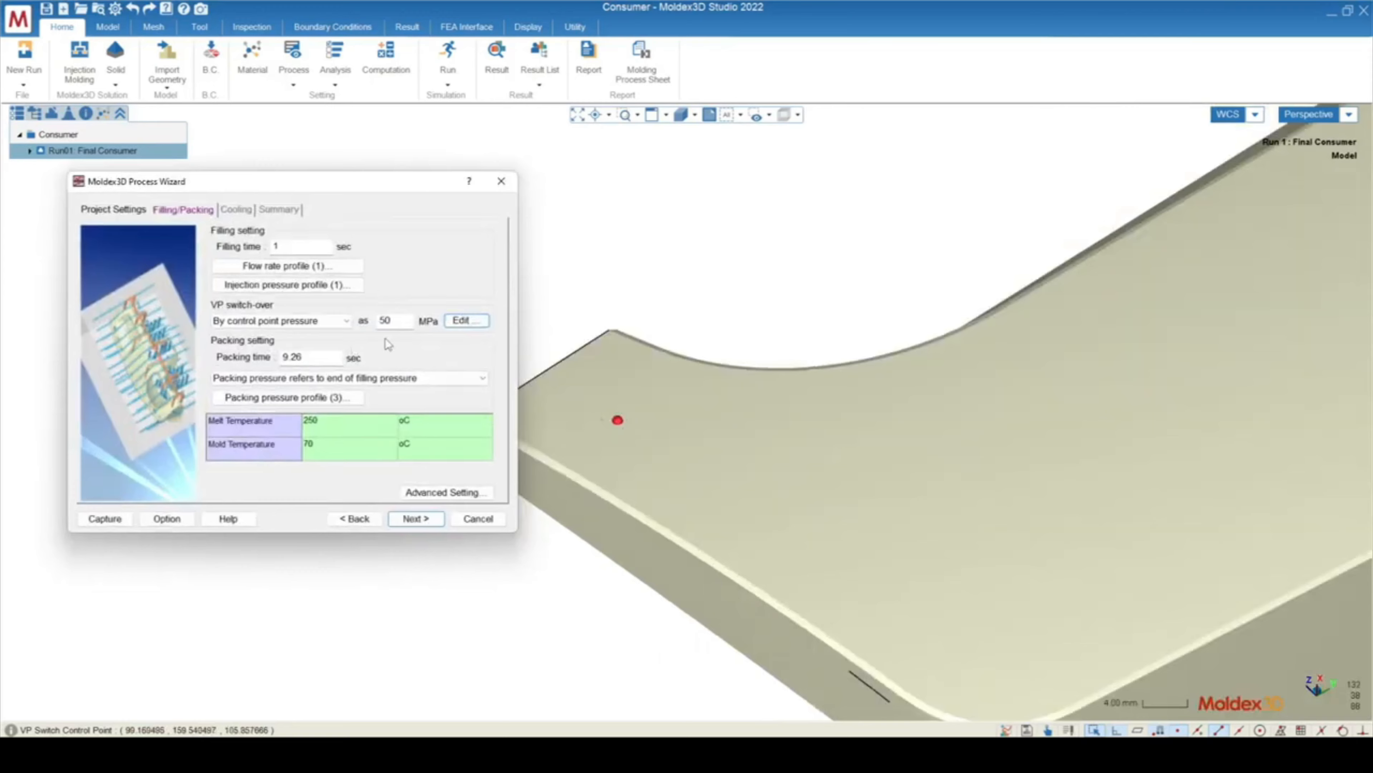
Step: Set the control point pressure to 0.1 MPa and check the control point's location relative to the gate
{"action": "double_click", "coordinate": [394, 320]}
{"action": "type", "text": "0.1"}
{"action": "scroll", "coordinate": [871, 404], "scroll_direction": "down", "scroll_amount": 2}
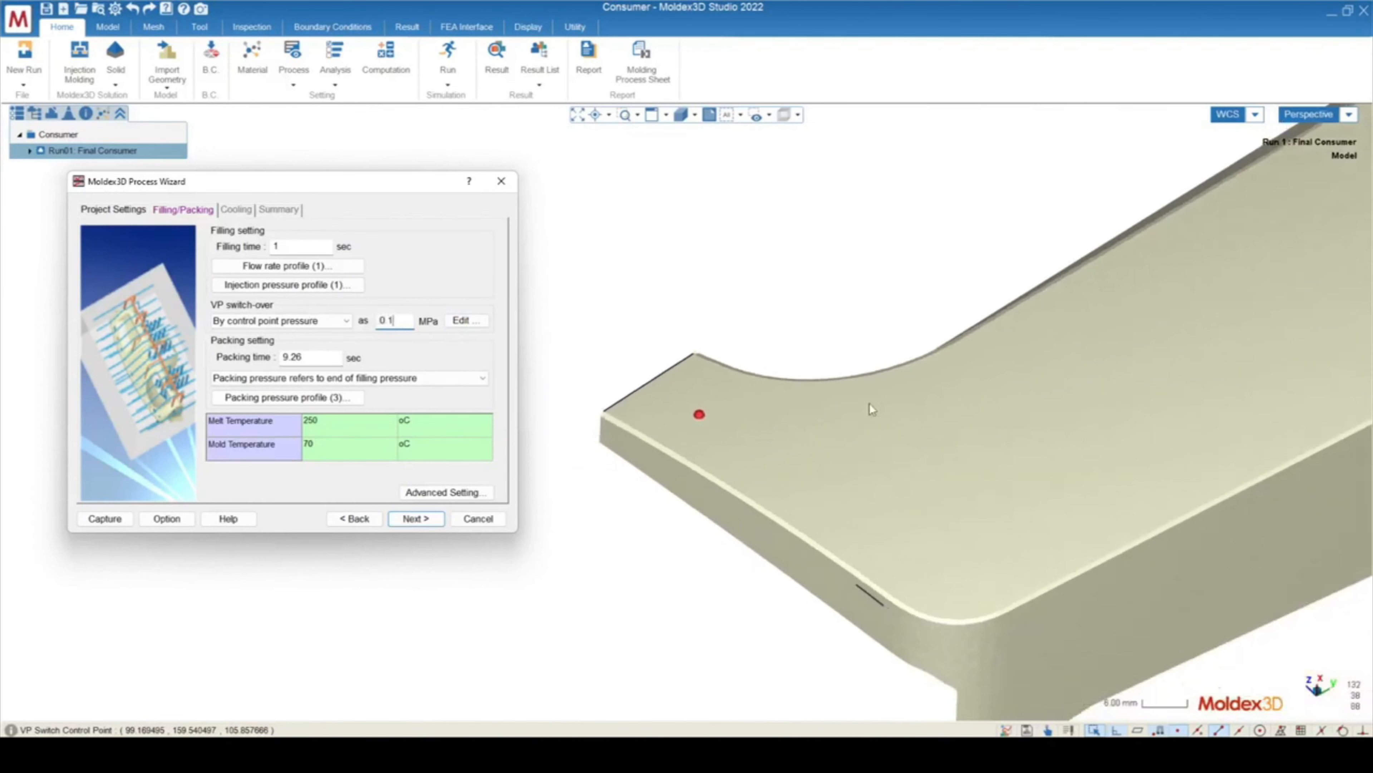
{"action": "scroll", "coordinate": [692, 431], "scroll_direction": "up", "scroll_amount": 3}
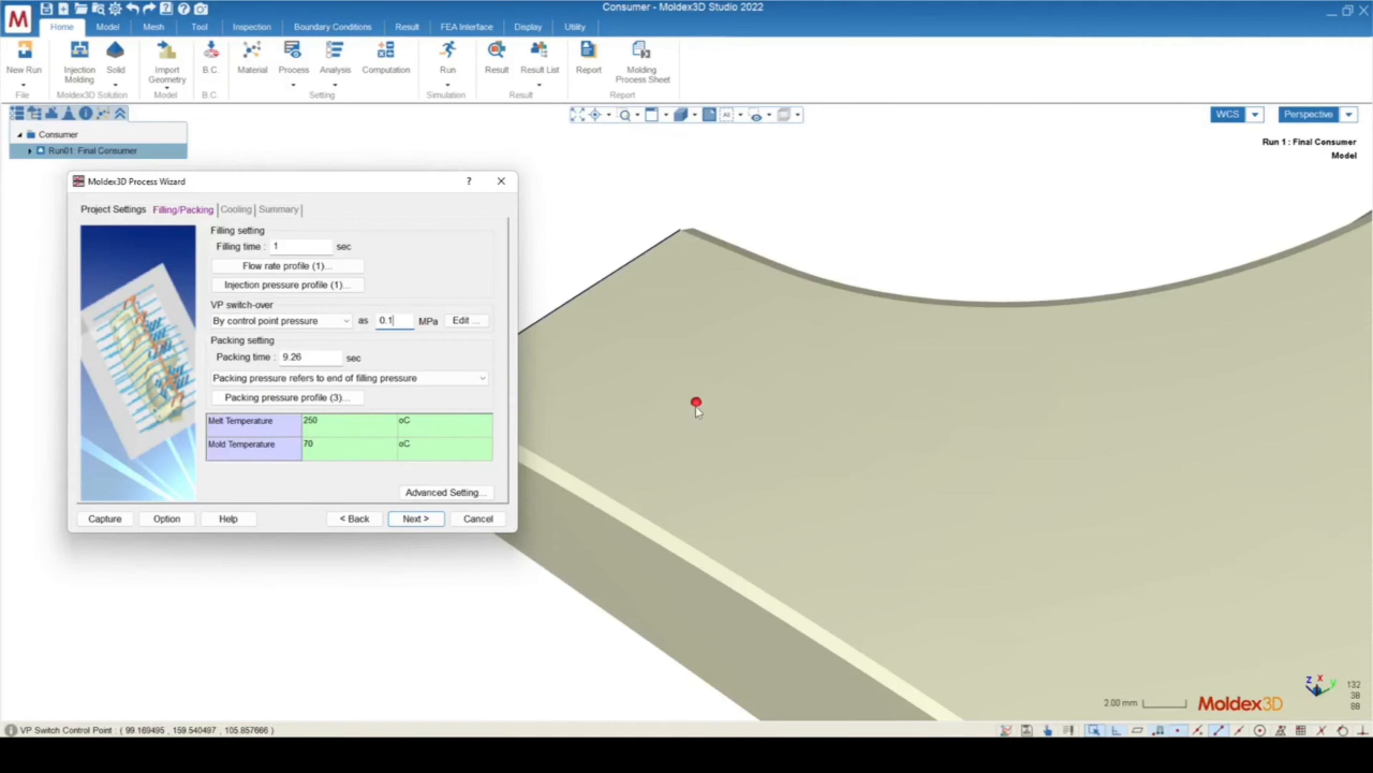
{"action": "scroll", "coordinate": [698, 410], "scroll_direction": "down", "scroll_amount": 10}
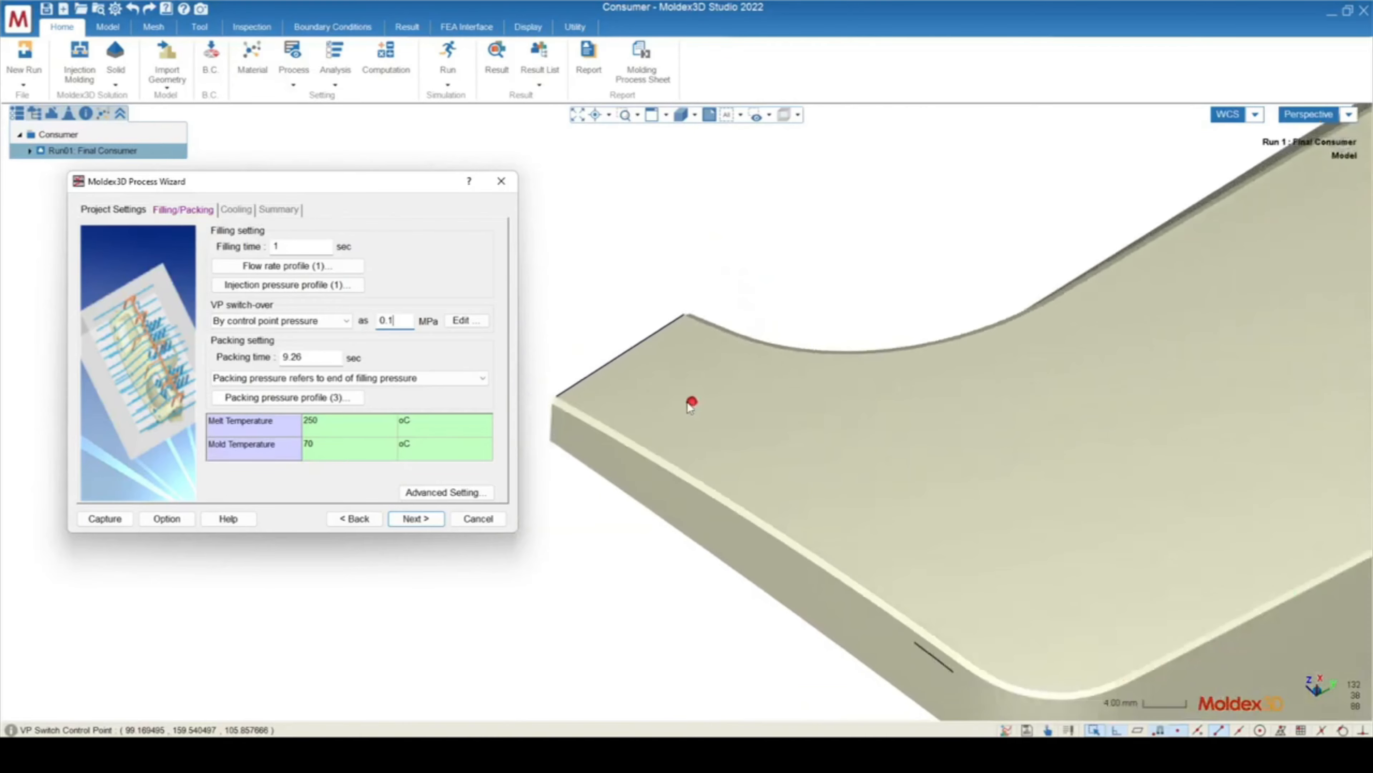
{"action": "scroll", "coordinate": [740, 517], "scroll_direction": "down", "scroll_amount": 5}
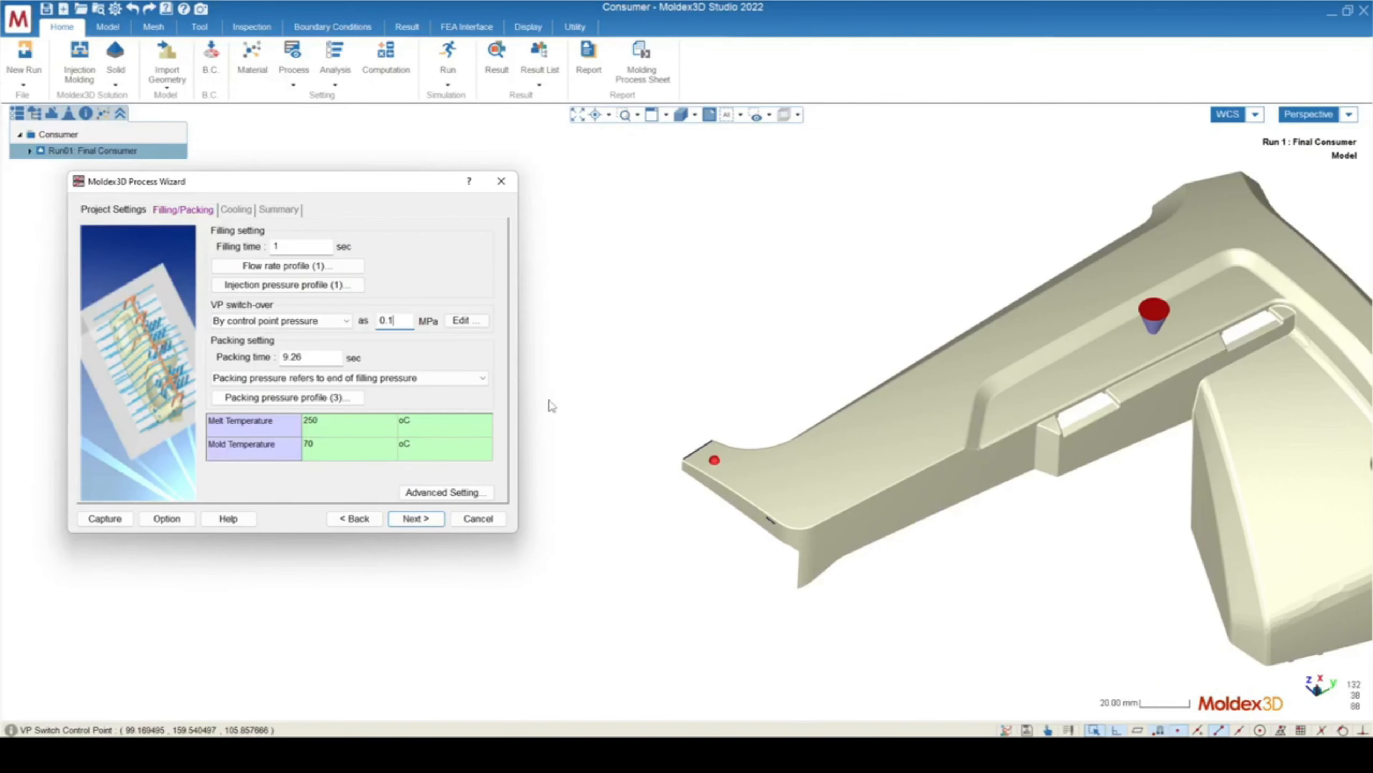
Step: Return the VP switch-over criterion to By volume(%) filled
{"action": "left_click", "coordinate": [281, 320]}
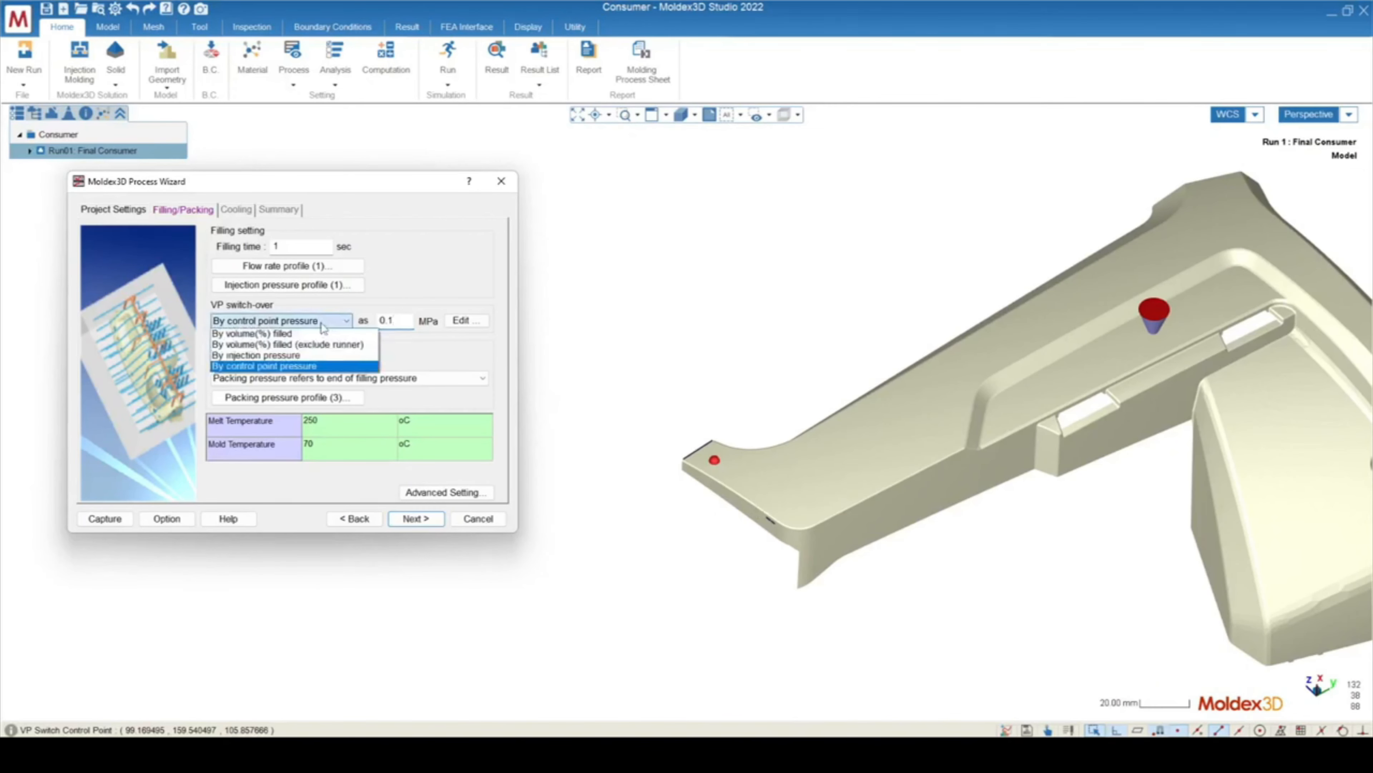
{"action": "left_click", "coordinate": [277, 335]}
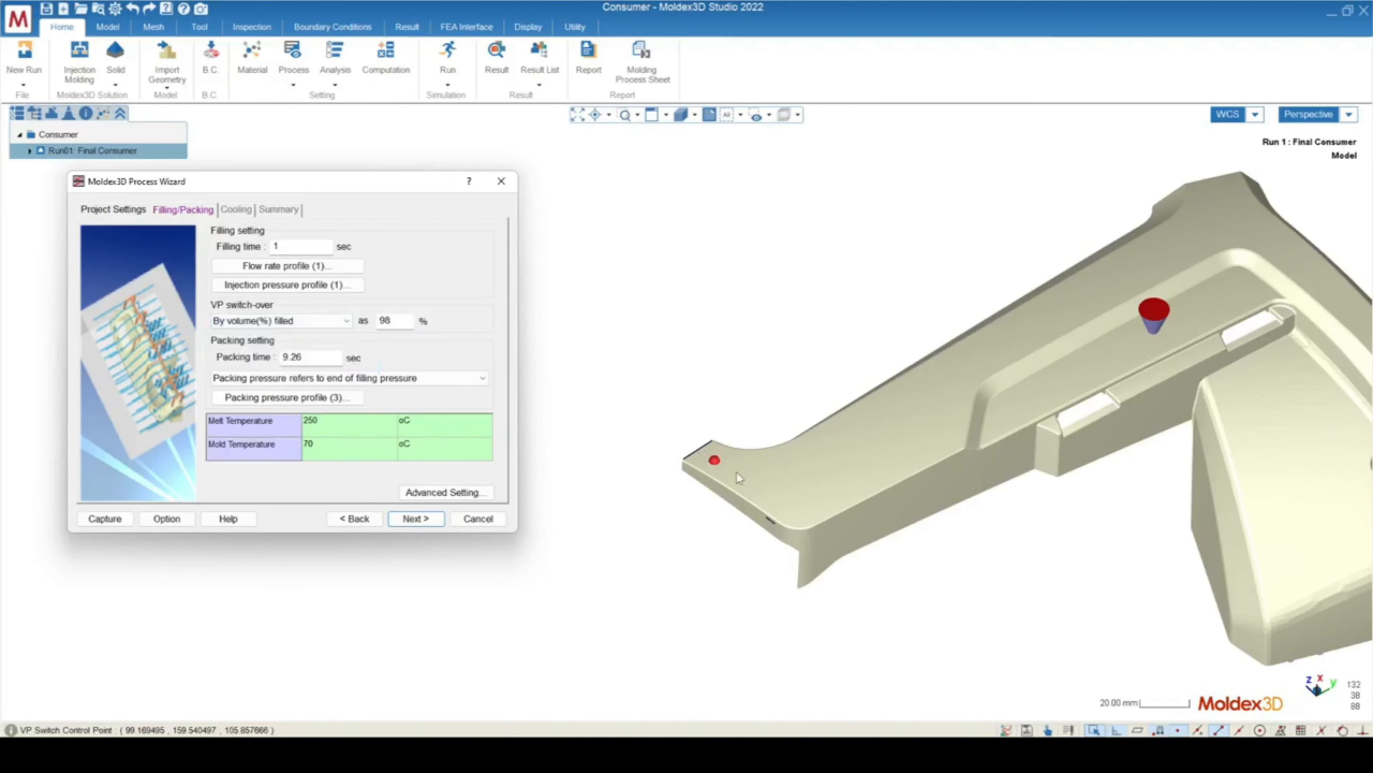
{"action": "scroll", "coordinate": [740, 476], "scroll_direction": "up", "scroll_amount": 3}
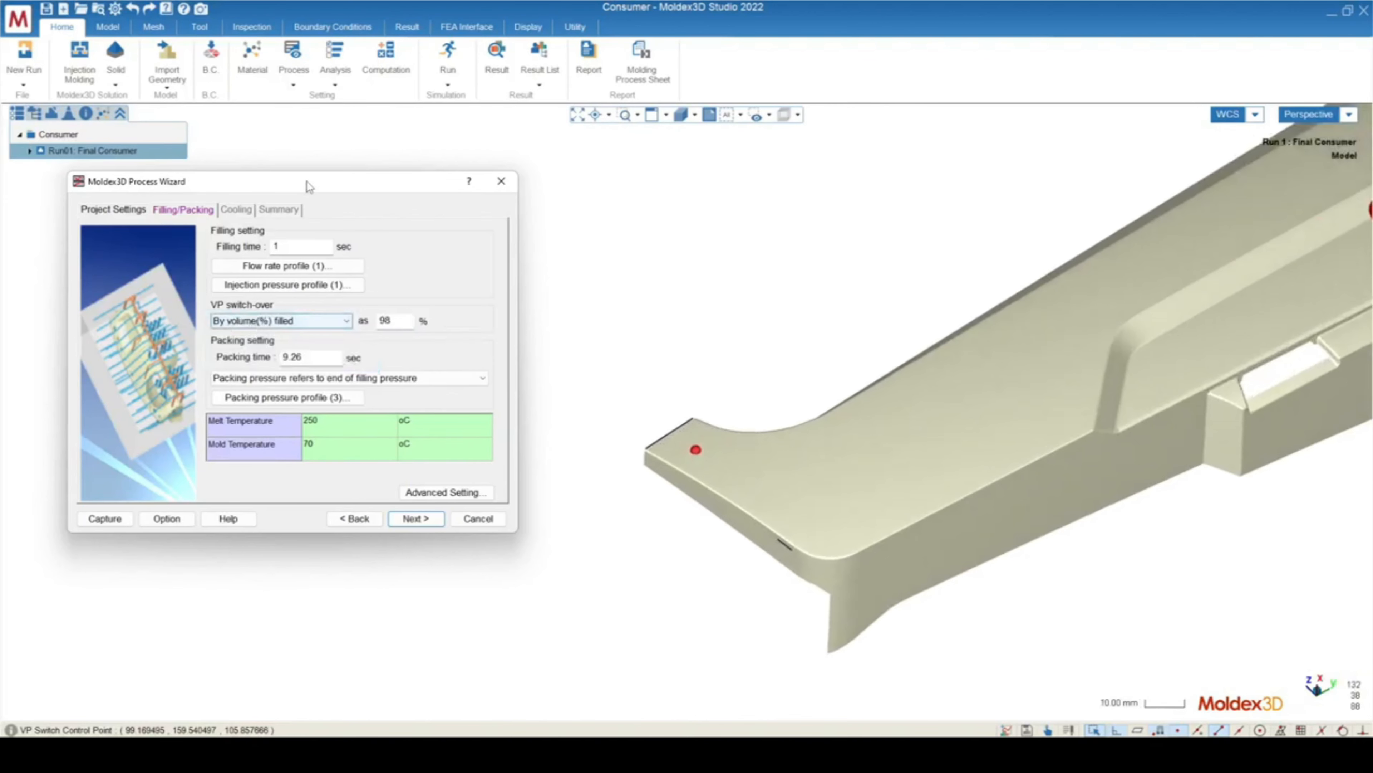
{"action": "left_click_drag", "start_coordinate": [309, 185], "coordinate": [563, 207]}
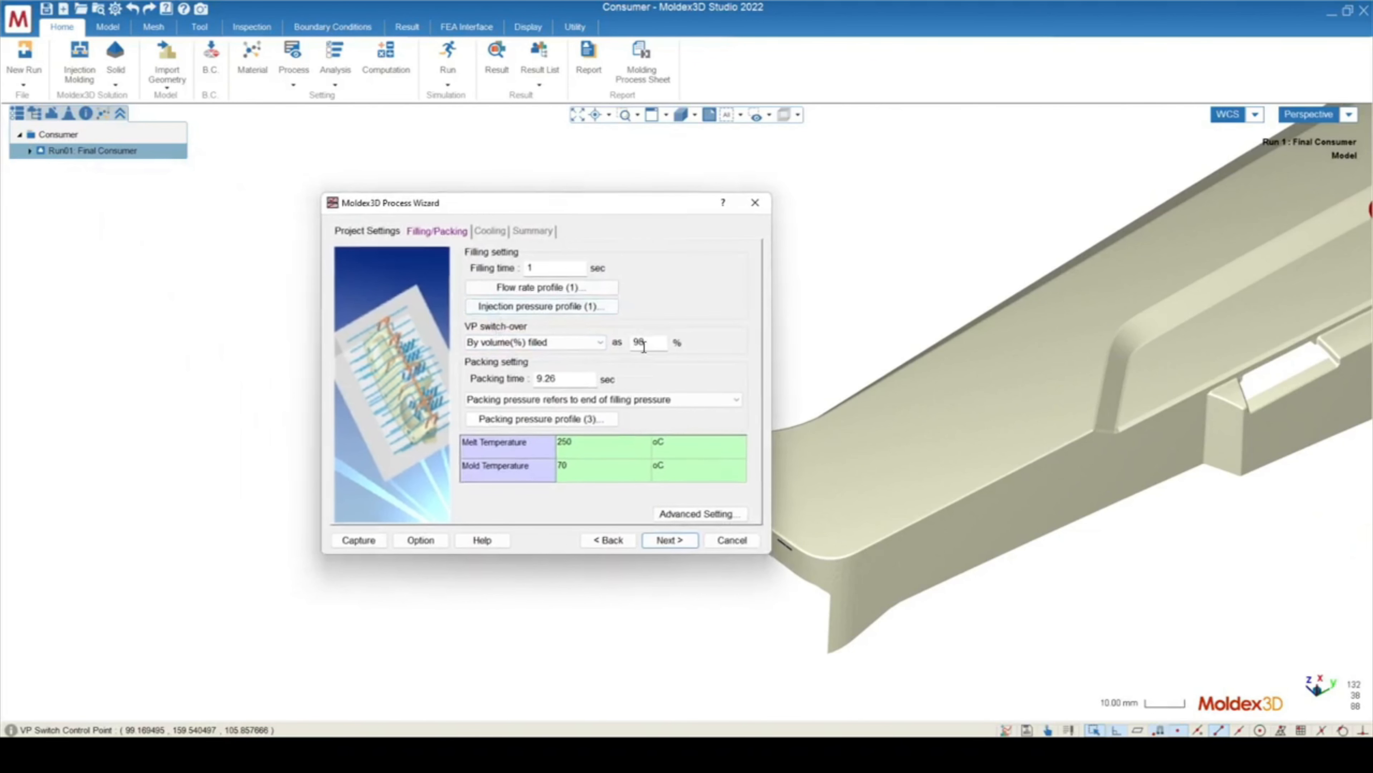
{"action": "scroll", "coordinate": [937, 331], "scroll_direction": "down", "scroll_amount": 3}
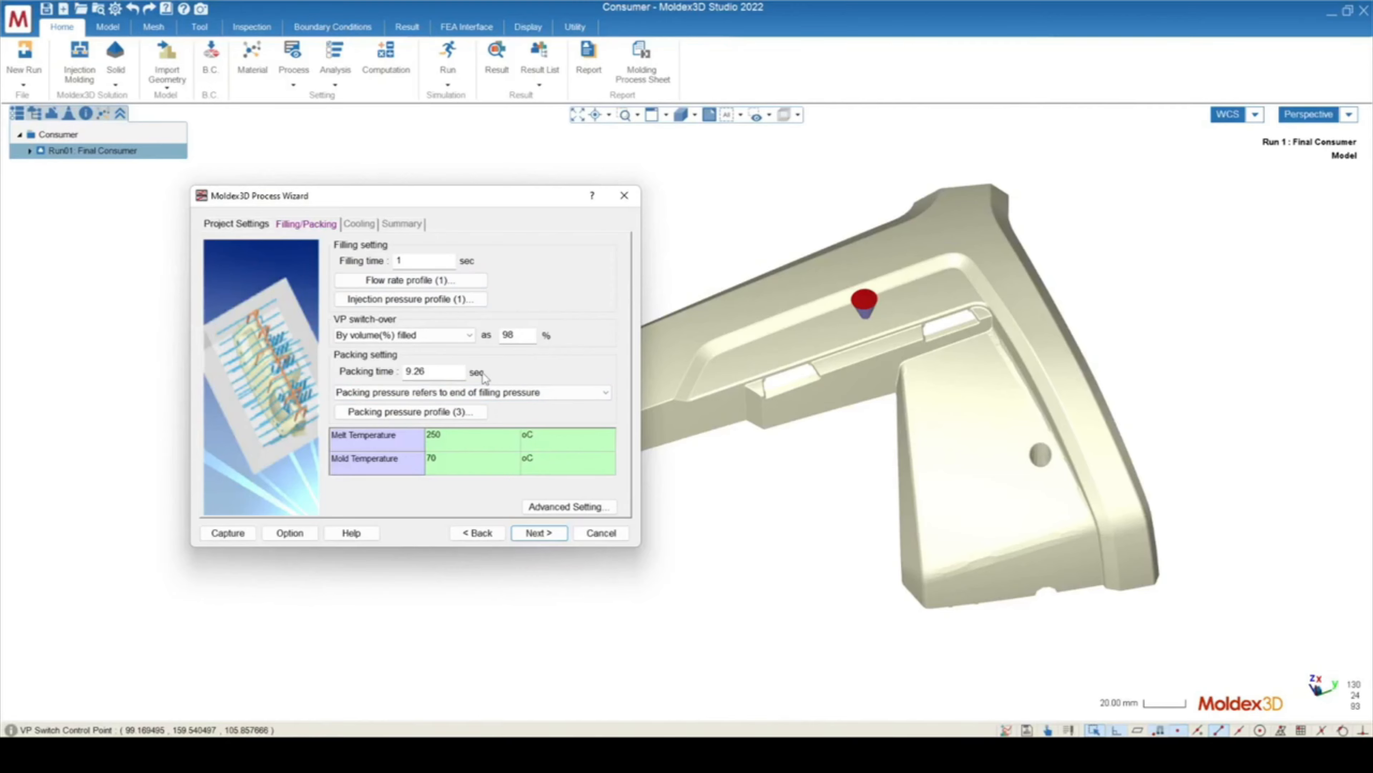
Step: Set the packing time to 10 sec in the packing setting
{"action": "left_click_drag", "start_coordinate": [433, 372], "coordinate": [358, 379]}
{"action": "left_click", "coordinate": [452, 375]}
{"action": "left_click_drag", "start_coordinate": [438, 371], "coordinate": [392, 380]}
{"action": "left_click_drag", "start_coordinate": [515, 197], "coordinate": [478, 182]}
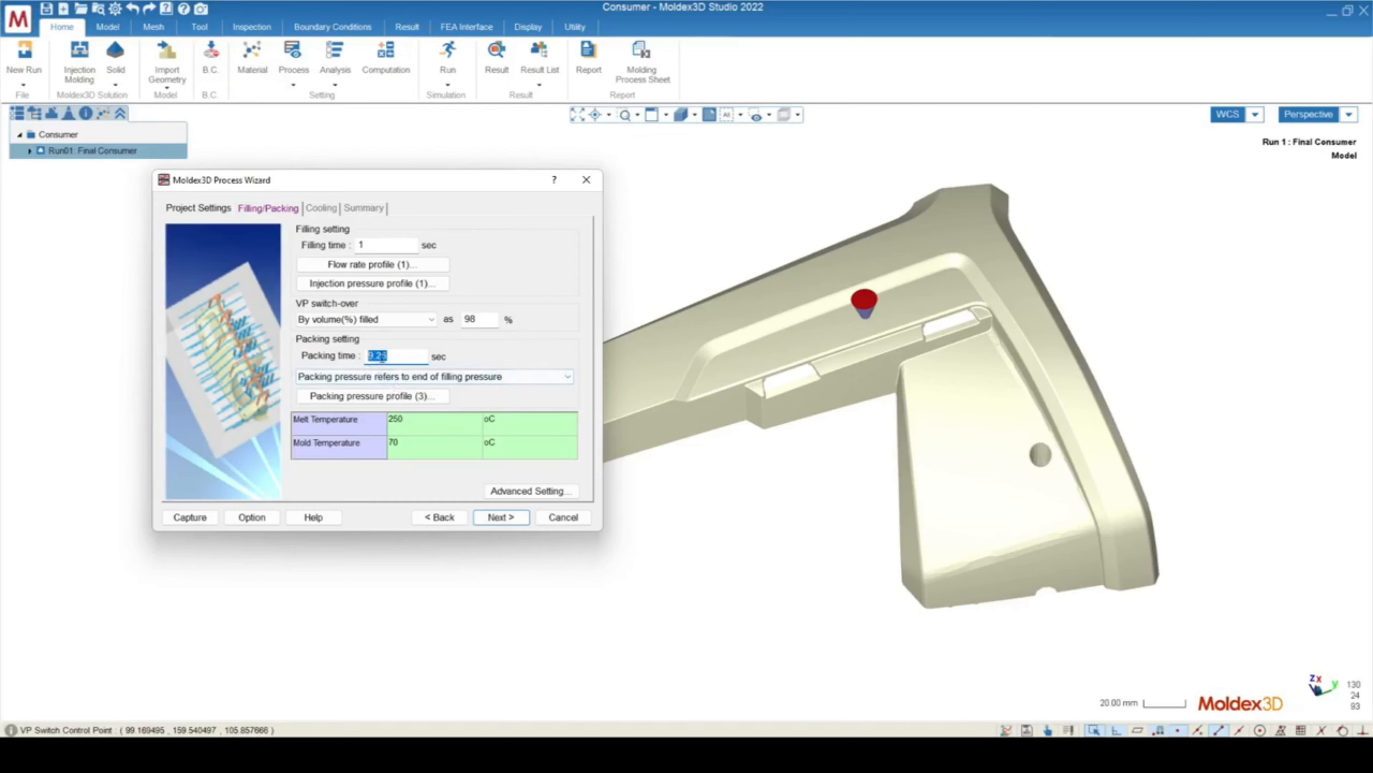
{"action": "left_click", "coordinate": [395, 355]}
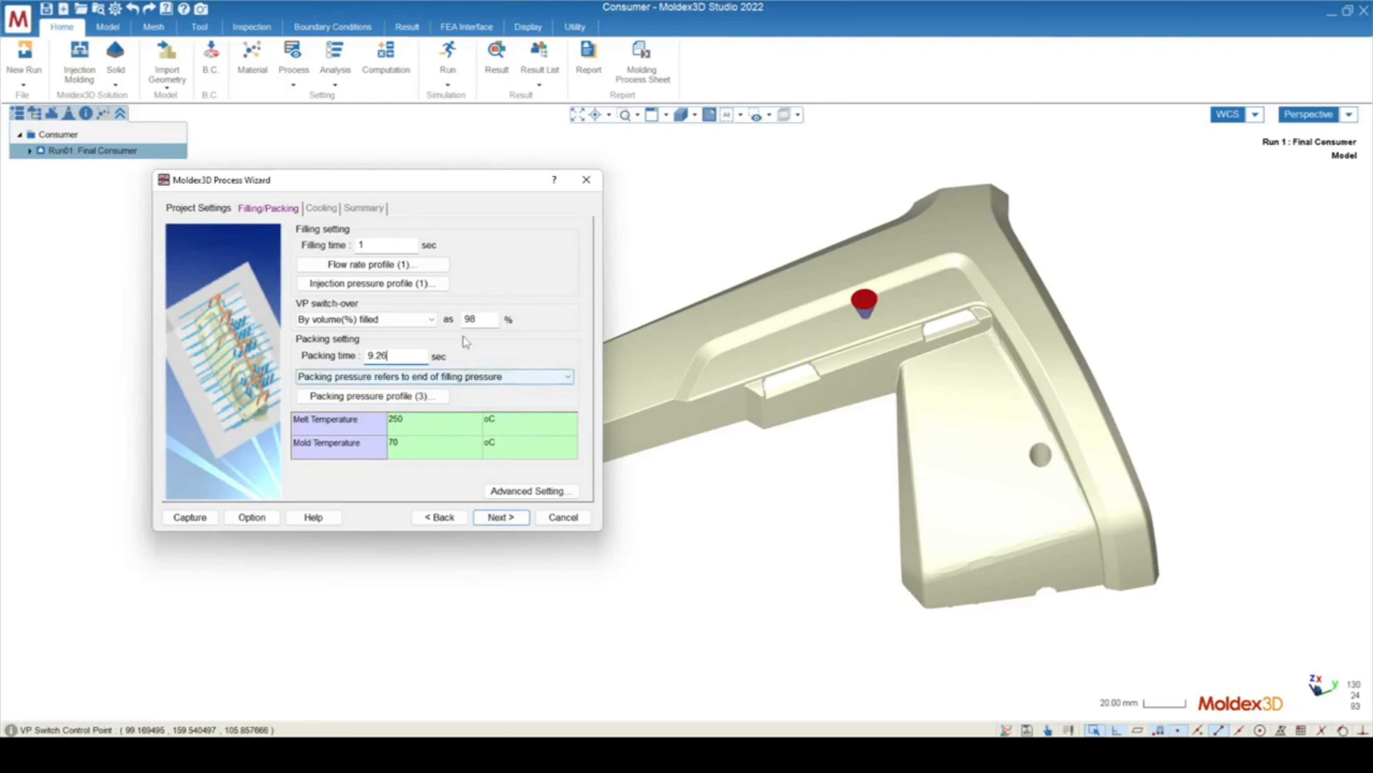
{"action": "double_click", "coordinate": [405, 355]}
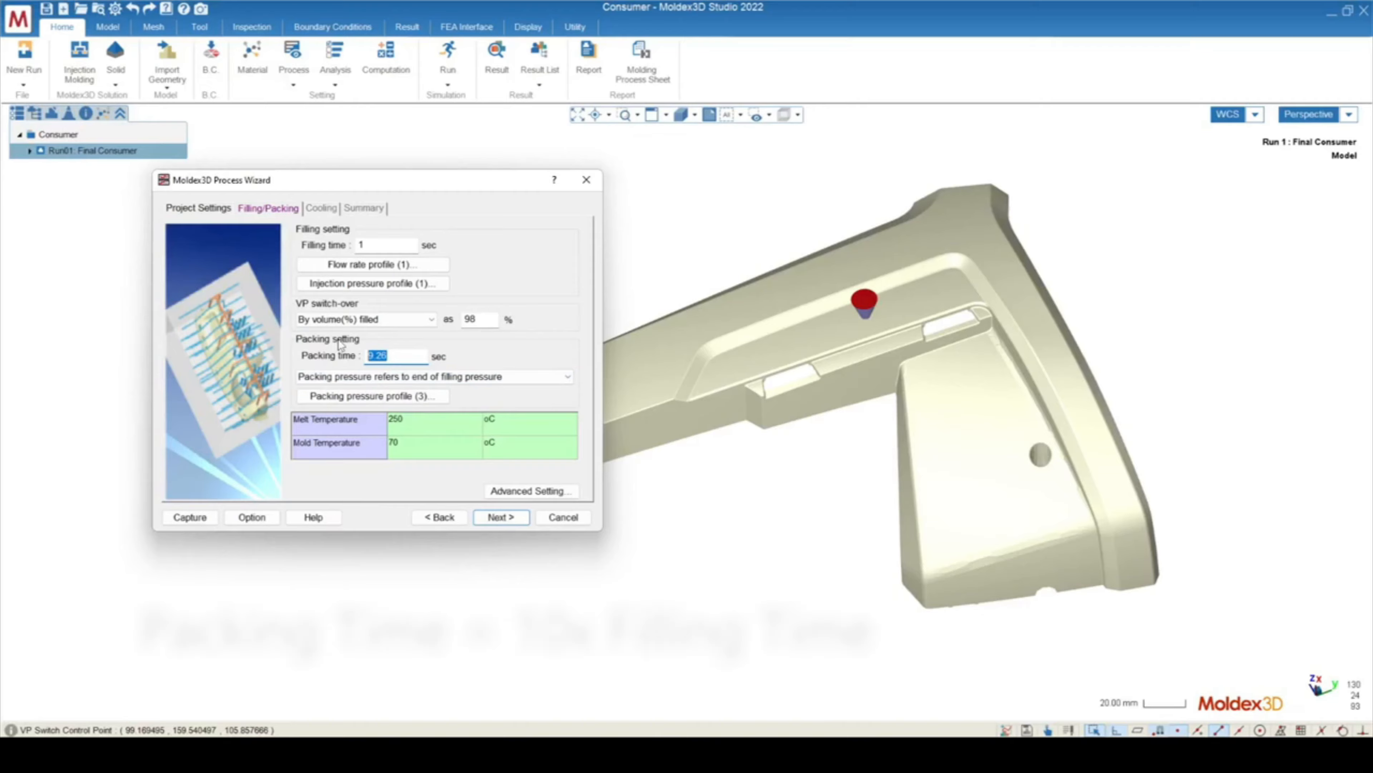
{"action": "type", "text": "10"}
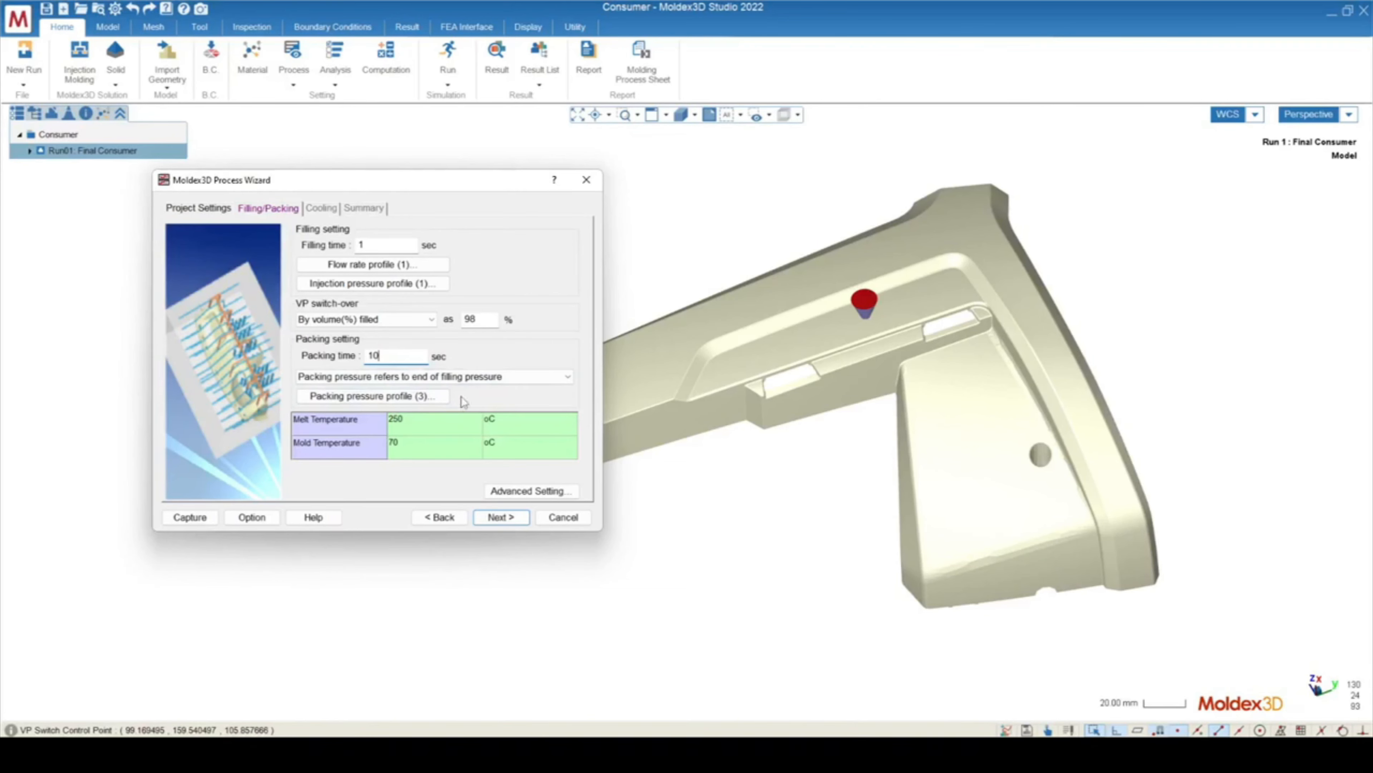
{"action": "left_click", "coordinate": [415, 380]}
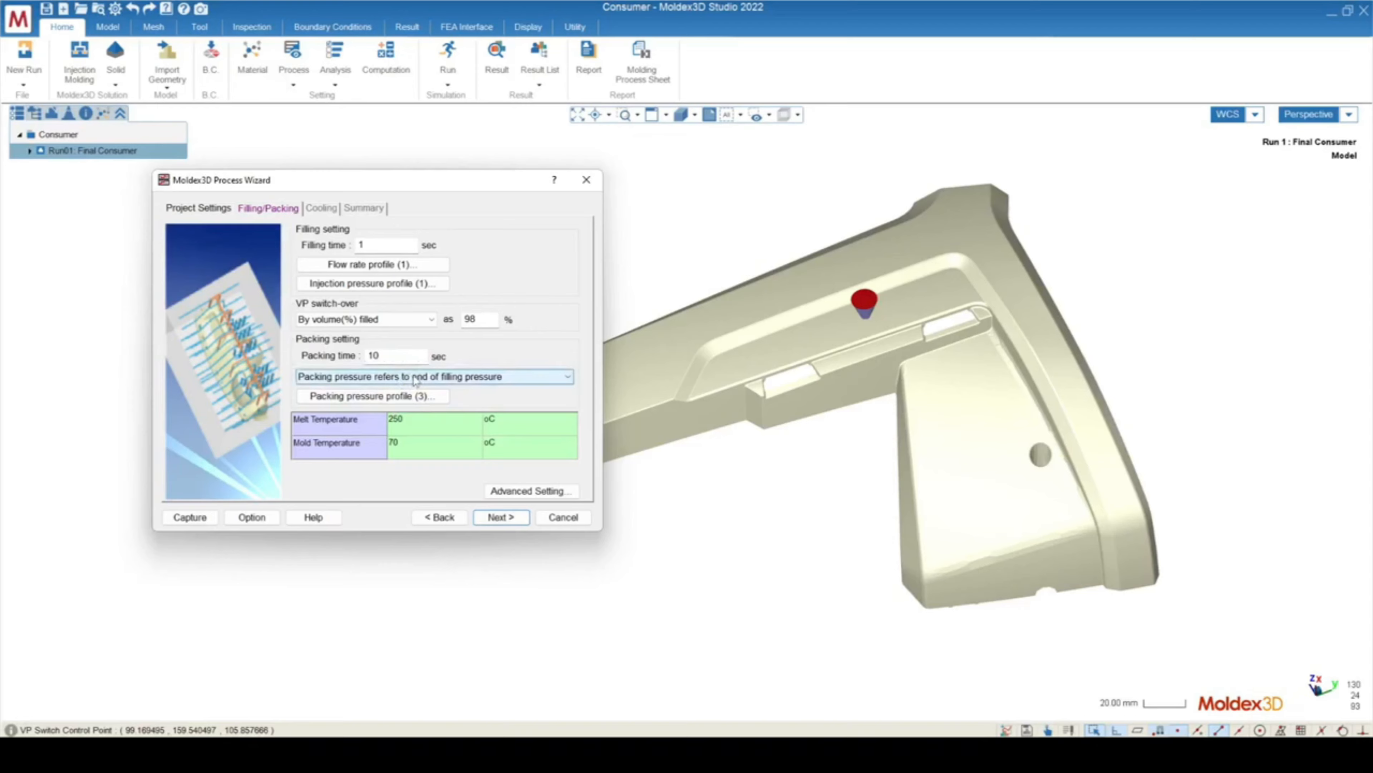
Step: Keep the packing pressure referring to end of filling pressure and reduce the packing pressure profile to 1 section
{"action": "left_click", "coordinate": [415, 378]}
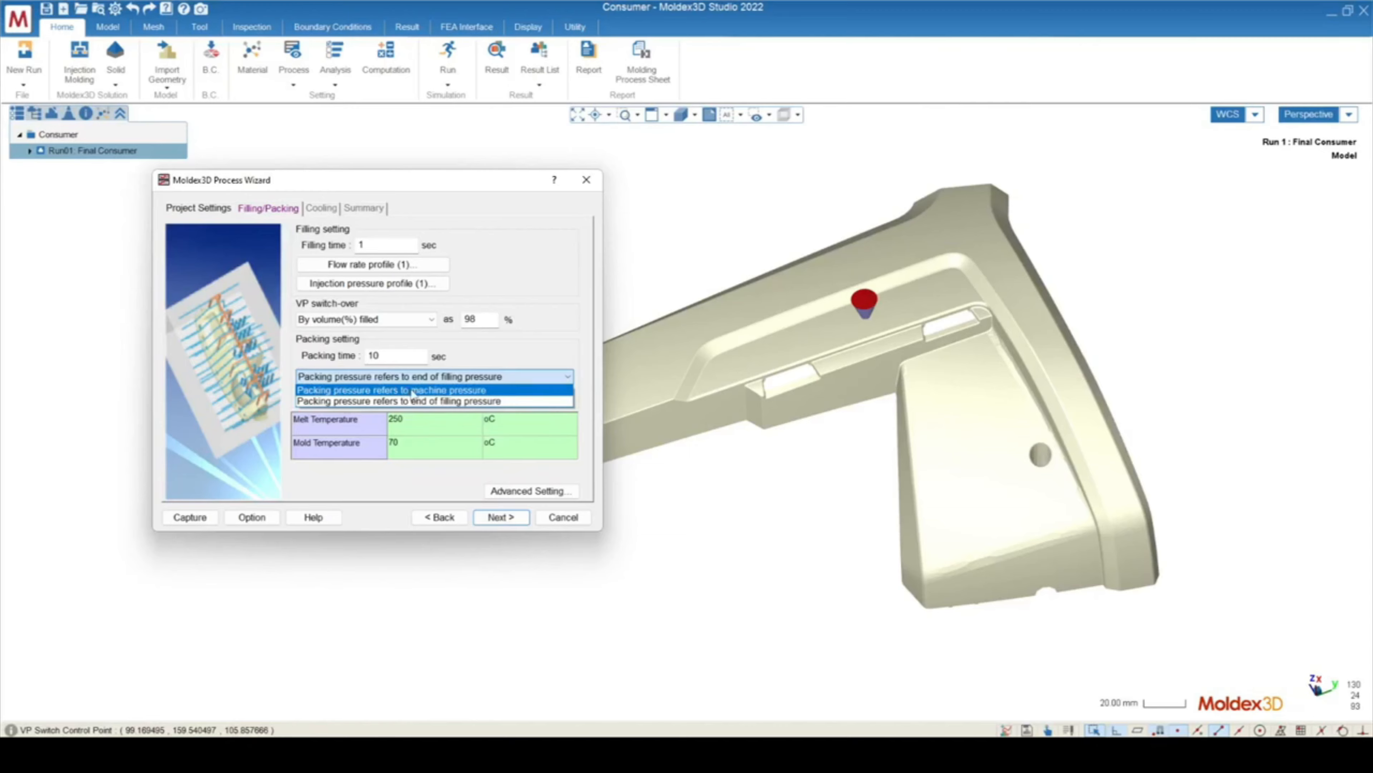
{"action": "left_click", "coordinate": [555, 370]}
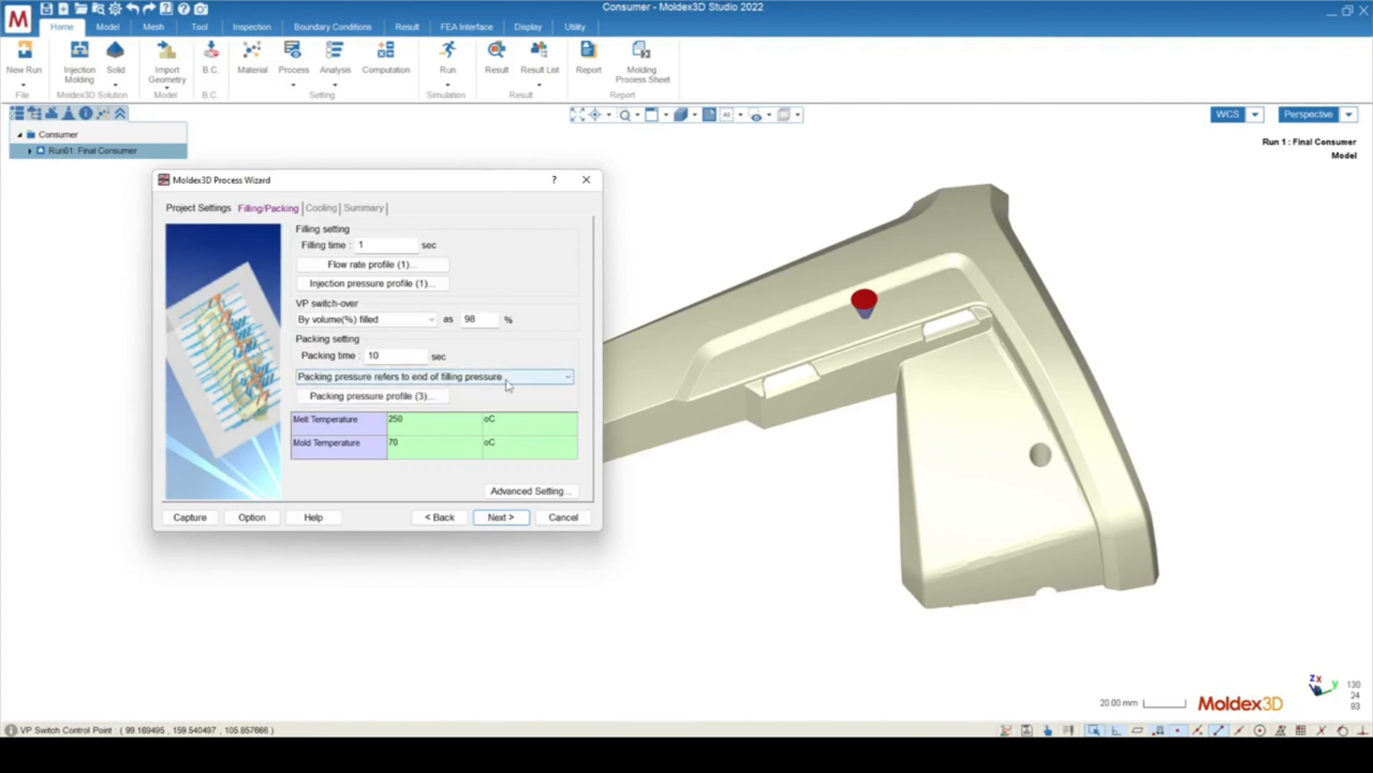
{"action": "left_click", "coordinate": [383, 400]}
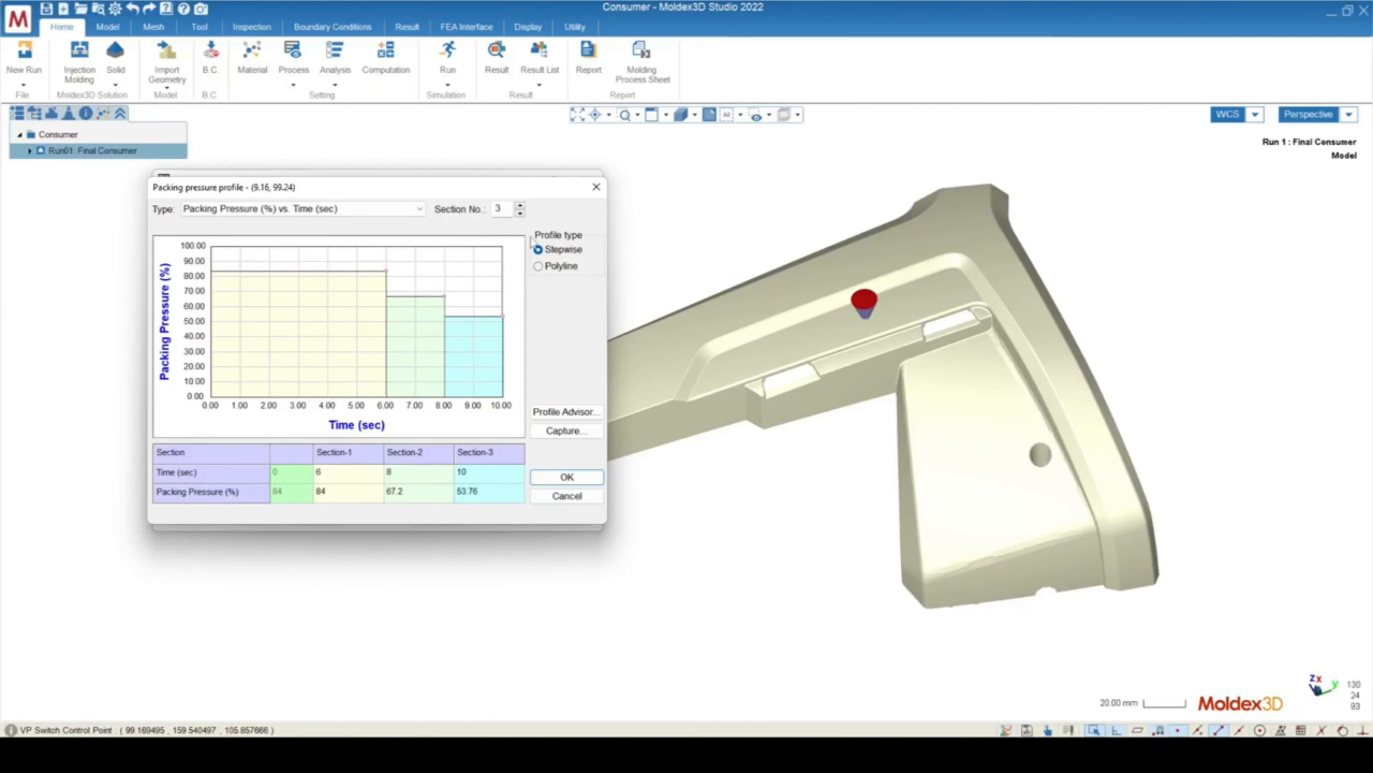
{"action": "double_click", "coordinate": [520, 213]}
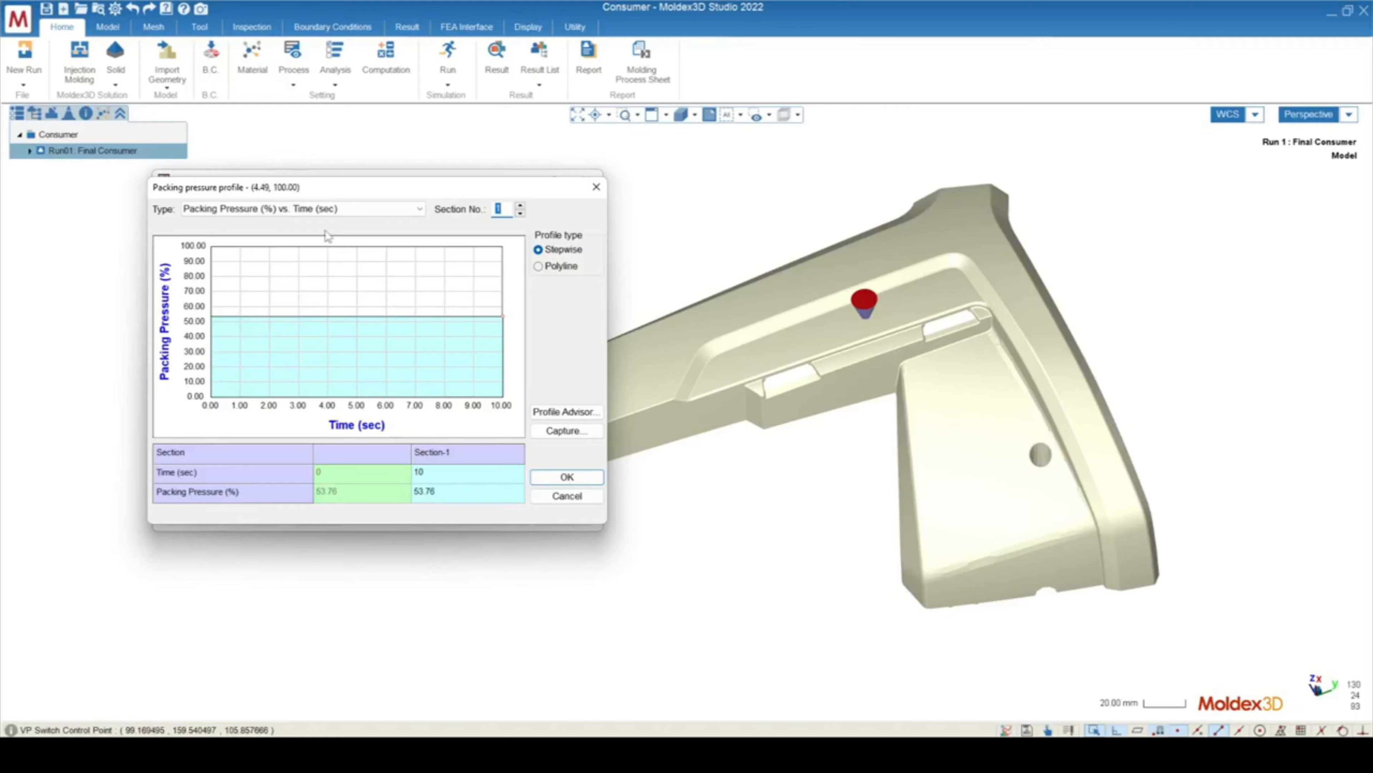
Step: Keep the profile type at Packing Pressure (%) vs. Time (sec), set Section-1's packing pressure to 70%, and accept the profile
{"action": "left_click", "coordinate": [328, 211]}
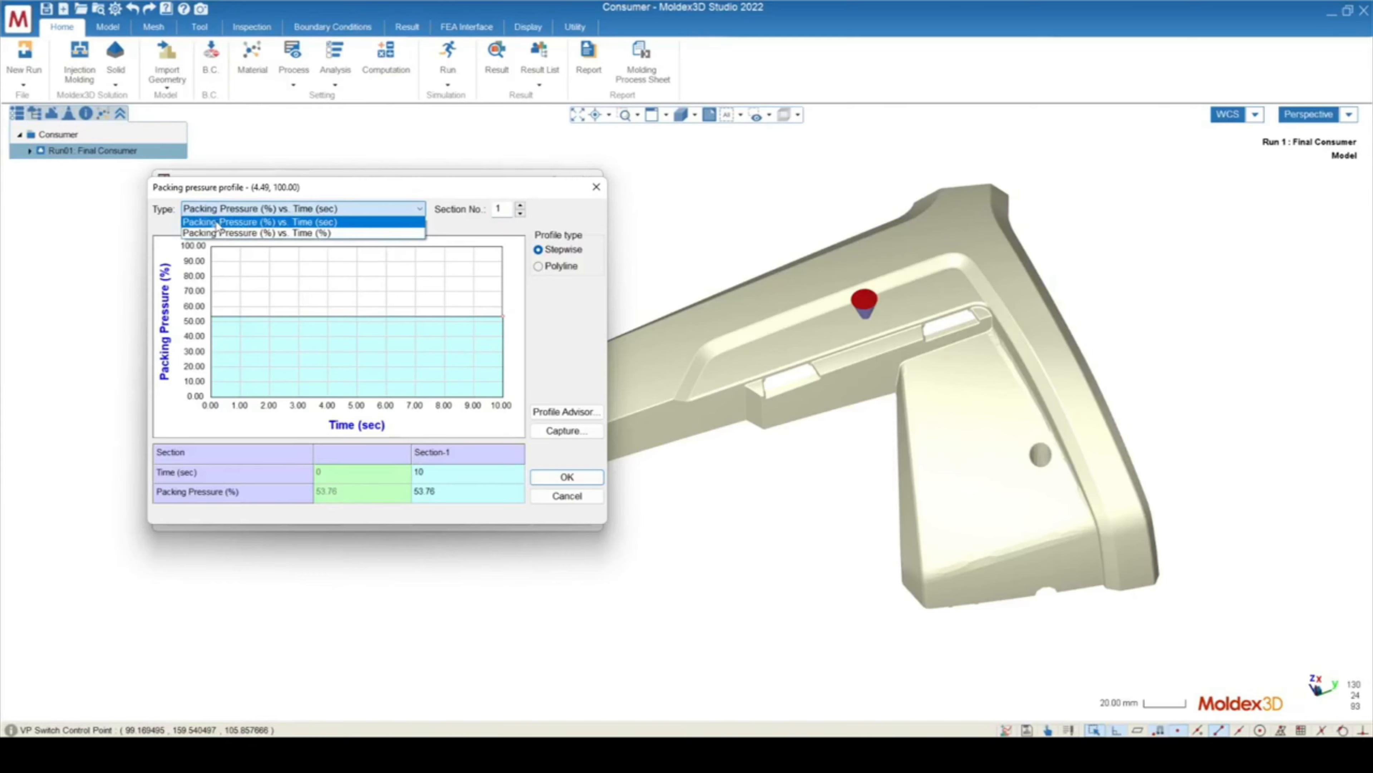
{"action": "left_click", "coordinate": [282, 212]}
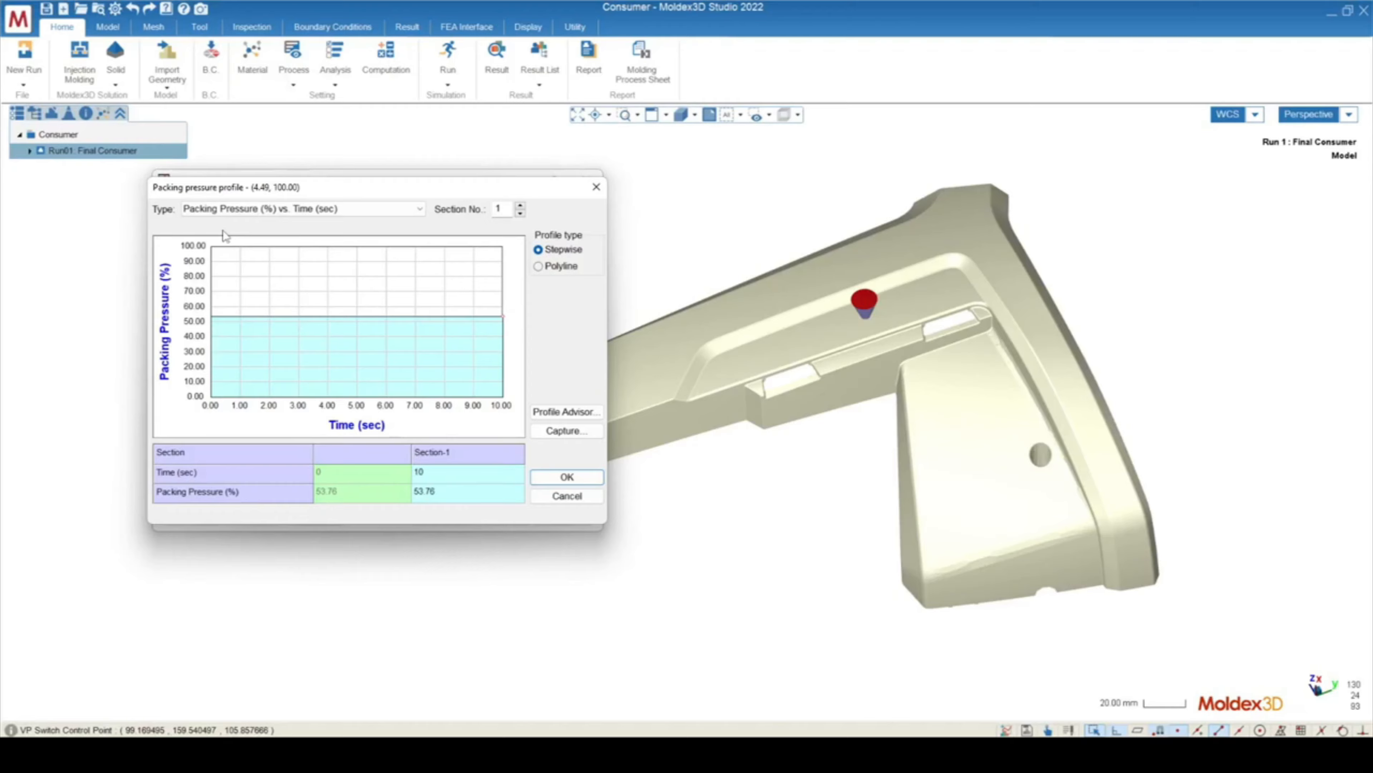
{"action": "left_click", "coordinate": [447, 498]}
{"action": "type", "text": "70"}
{"action": "key", "text": "Return"}
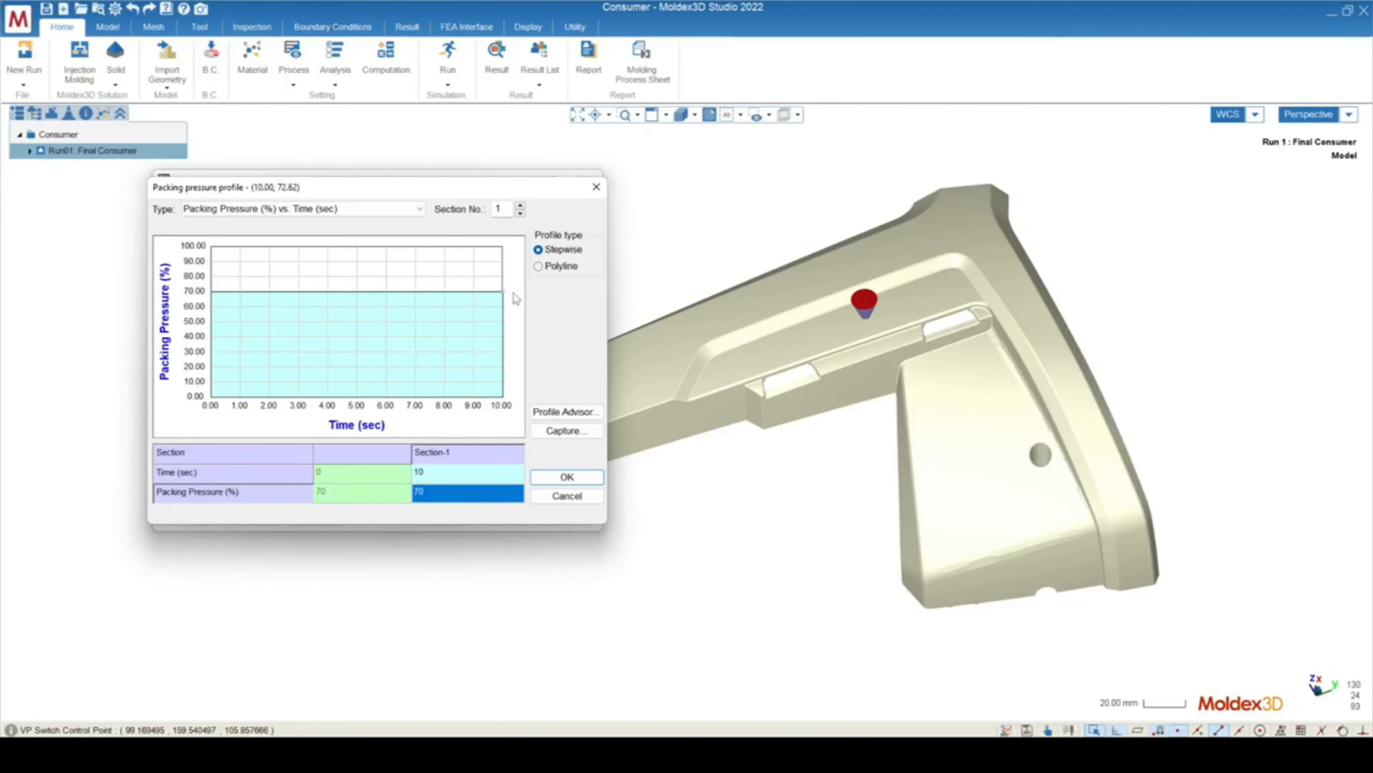
{"action": "key", "text": "Return"}
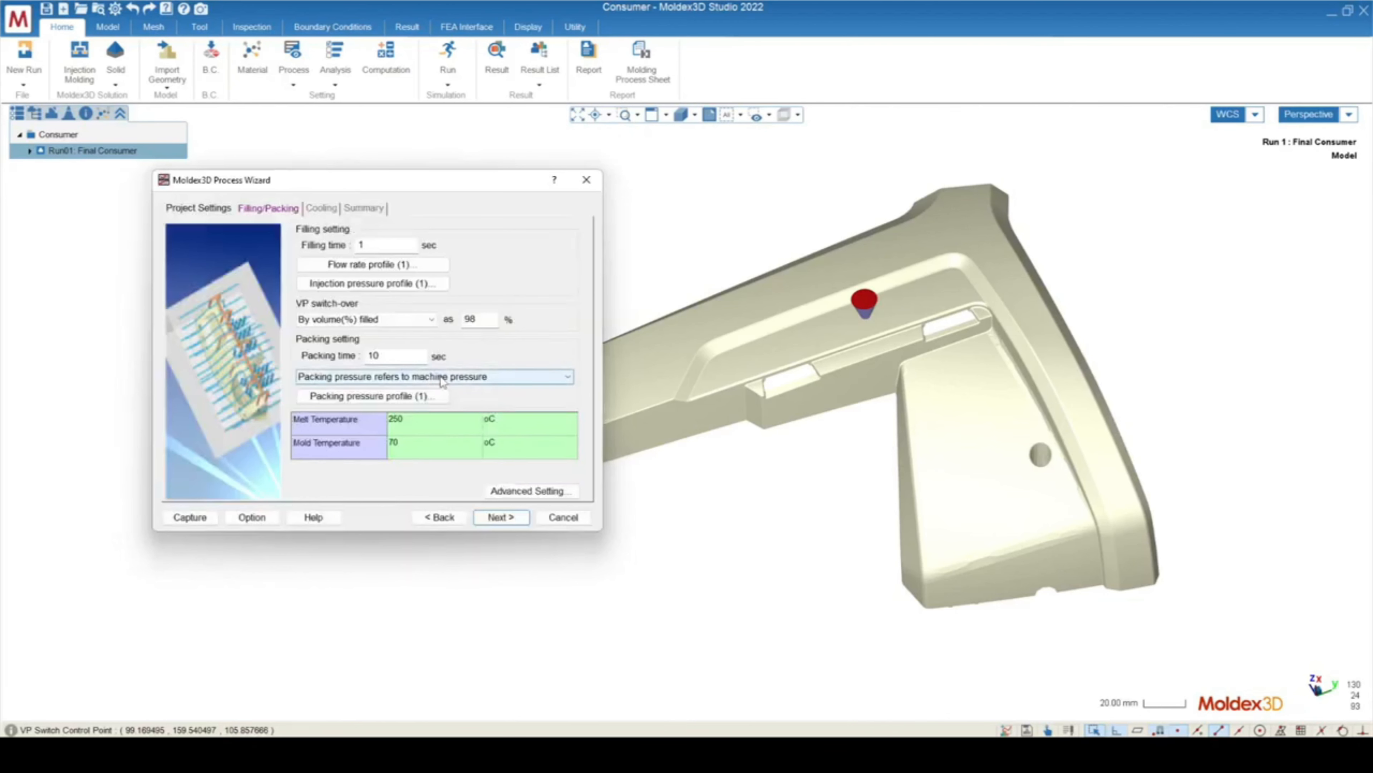
Step: Make the packing pressure refer to machine pressure and switch its profile type to Packing Pressure (MPa) vs. Time (sec)
{"action": "left_click", "coordinate": [378, 396]}
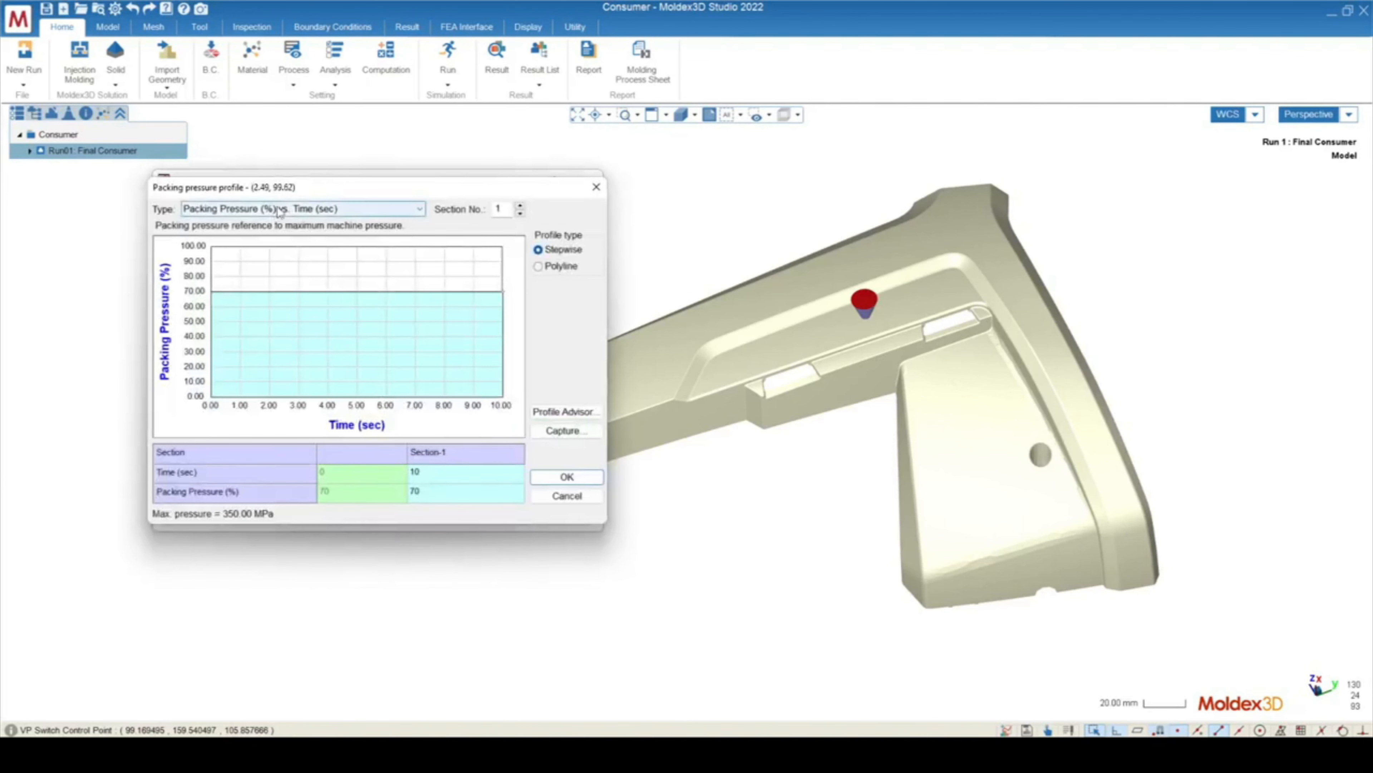
{"action": "left_click", "coordinate": [300, 210]}
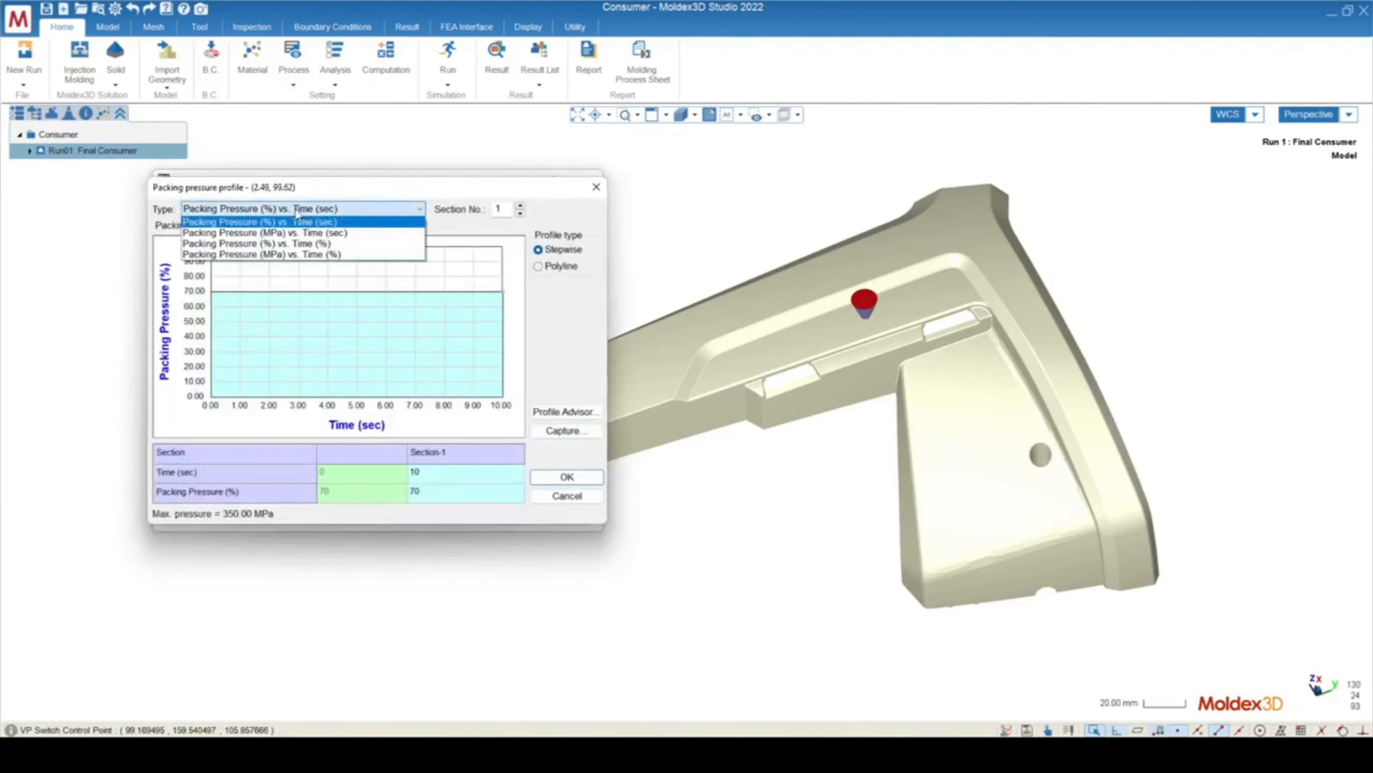
{"action": "left_click", "coordinate": [265, 232]}
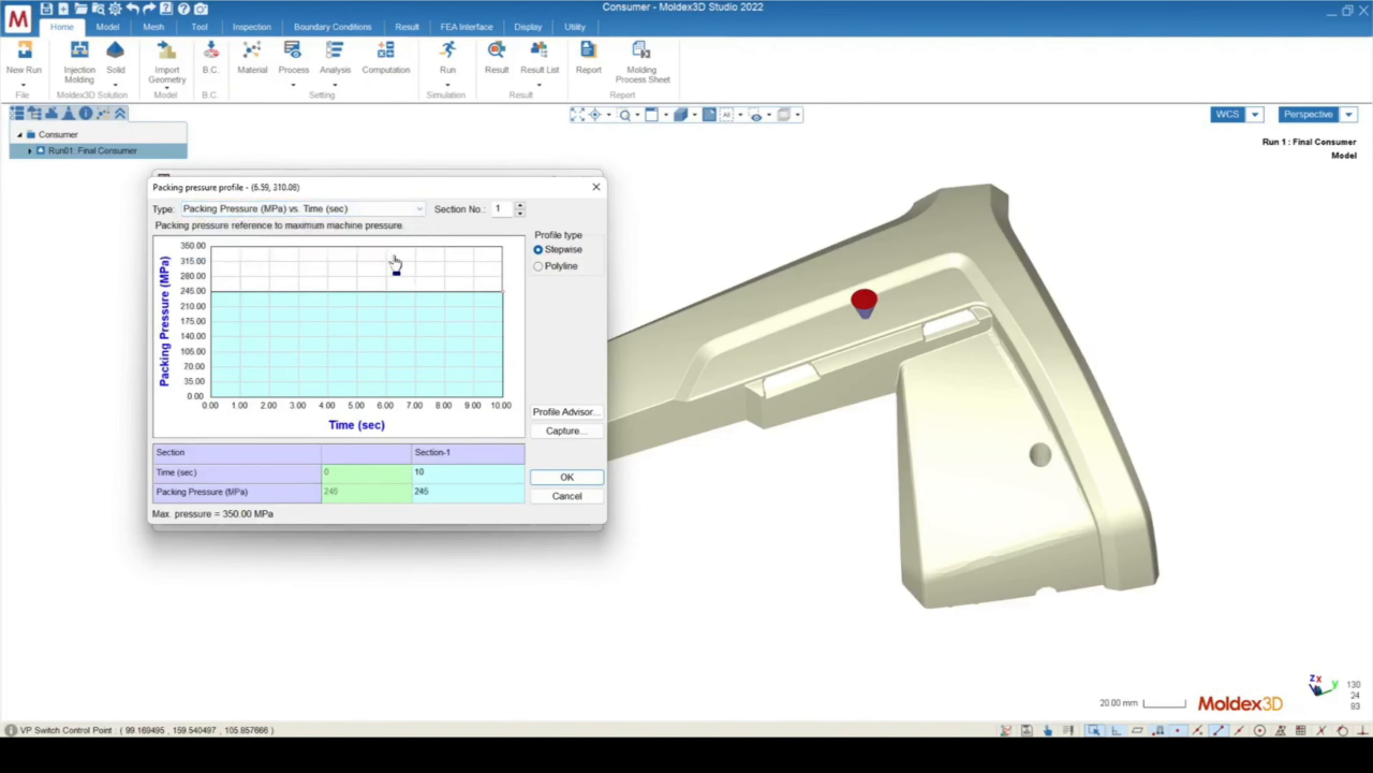
{"action": "left_click_drag", "start_coordinate": [373, 189], "coordinate": [460, 225]}
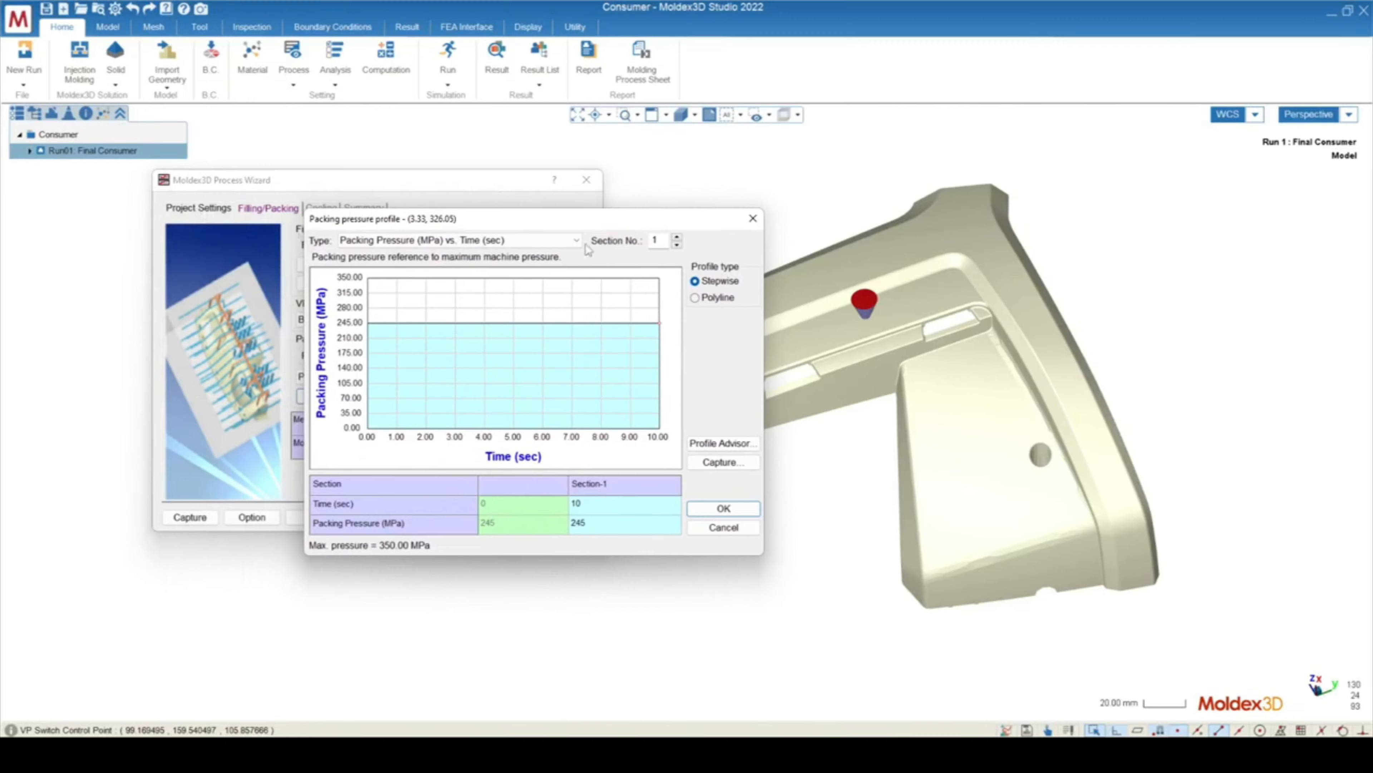
{"action": "left_click_drag", "start_coordinate": [591, 219], "coordinate": [476, 226]}
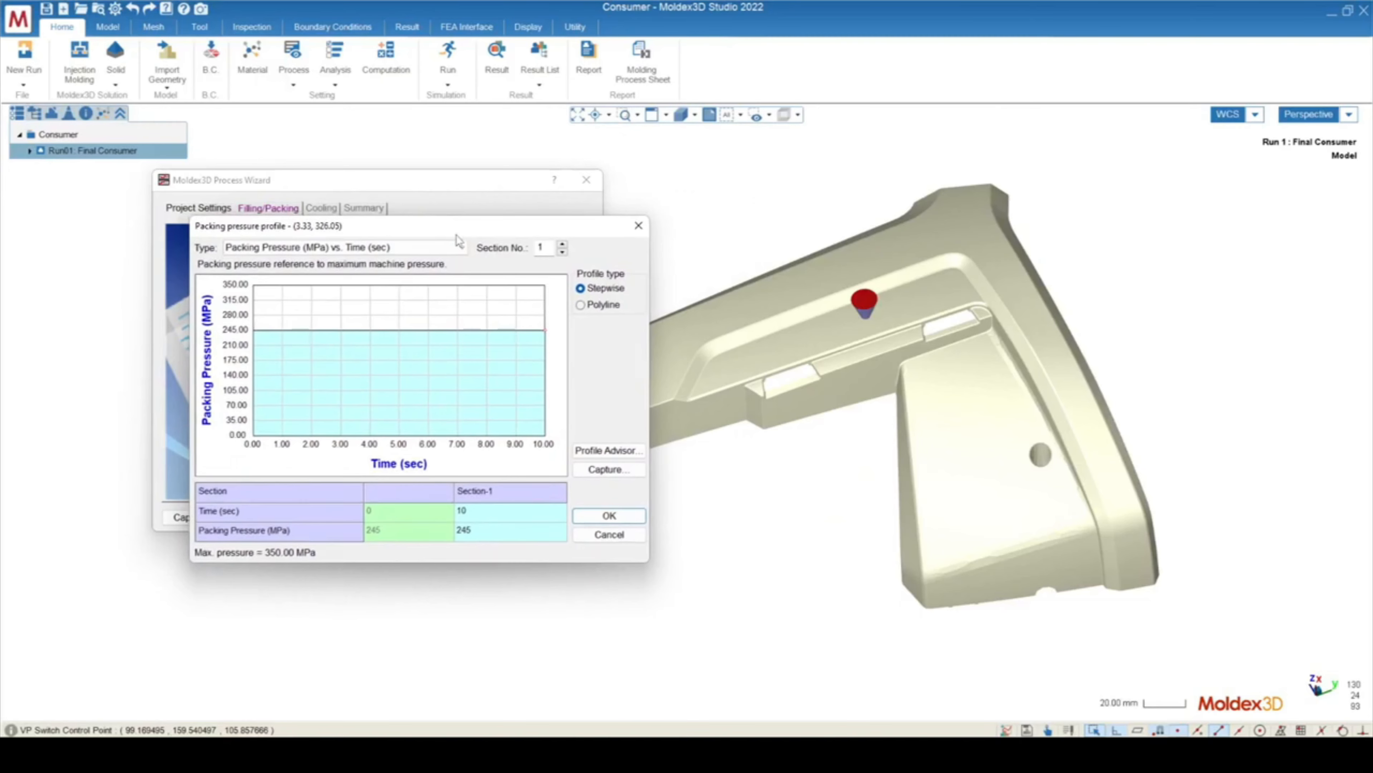
{"action": "left_click_drag", "start_coordinate": [383, 230], "coordinate": [478, 233]}
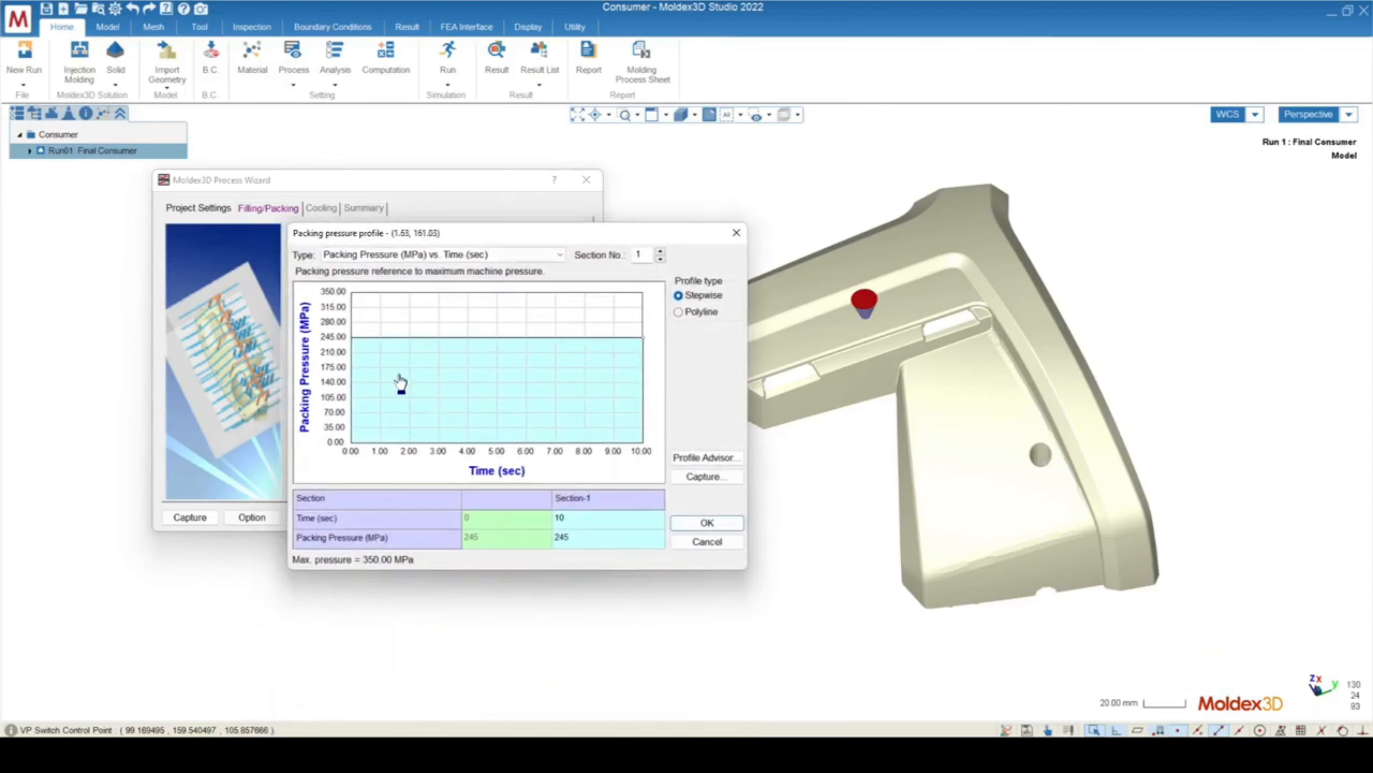
Step: Set Section-1's packing pressure to 100 MPa and accept the machine-pressure packing profile
{"action": "left_click", "coordinate": [597, 544]}
{"action": "type", "text": "100"}
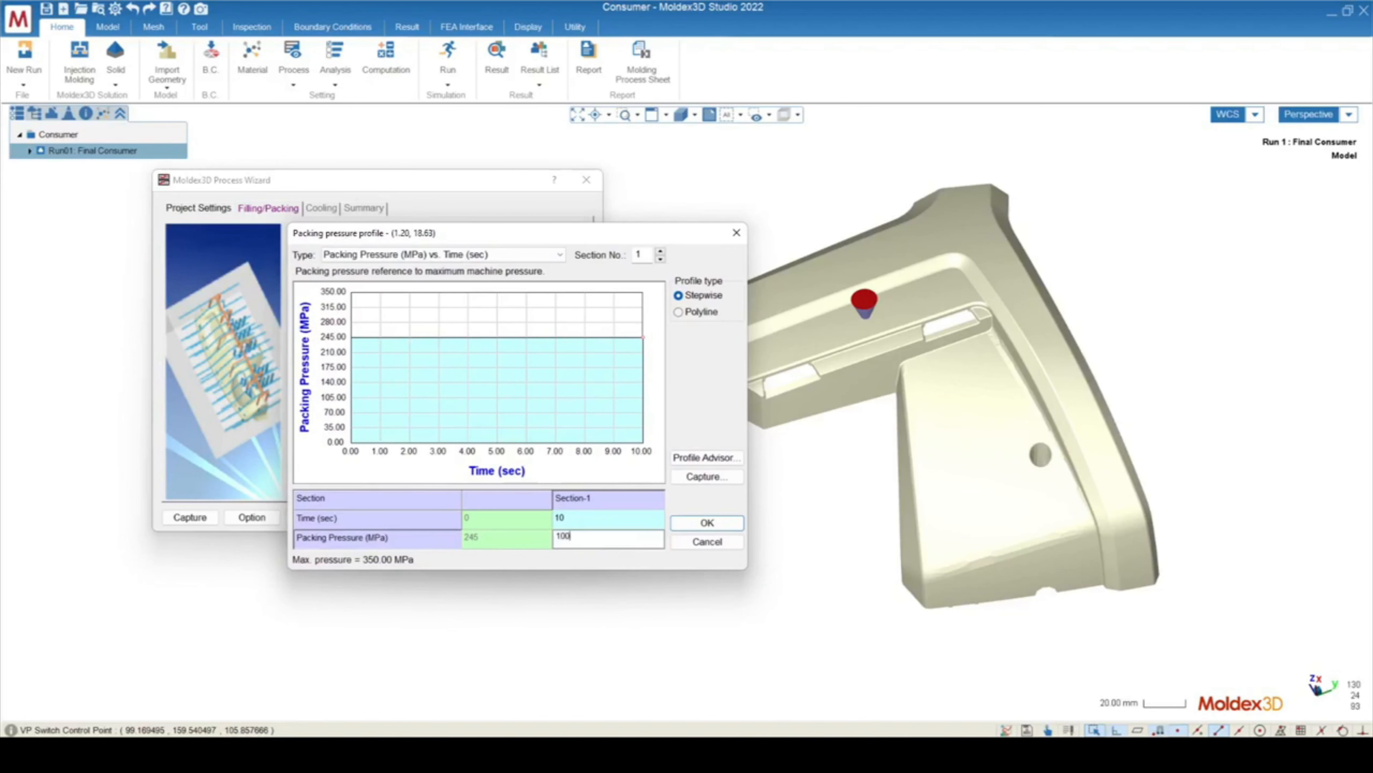
{"action": "key", "text": "Return"}
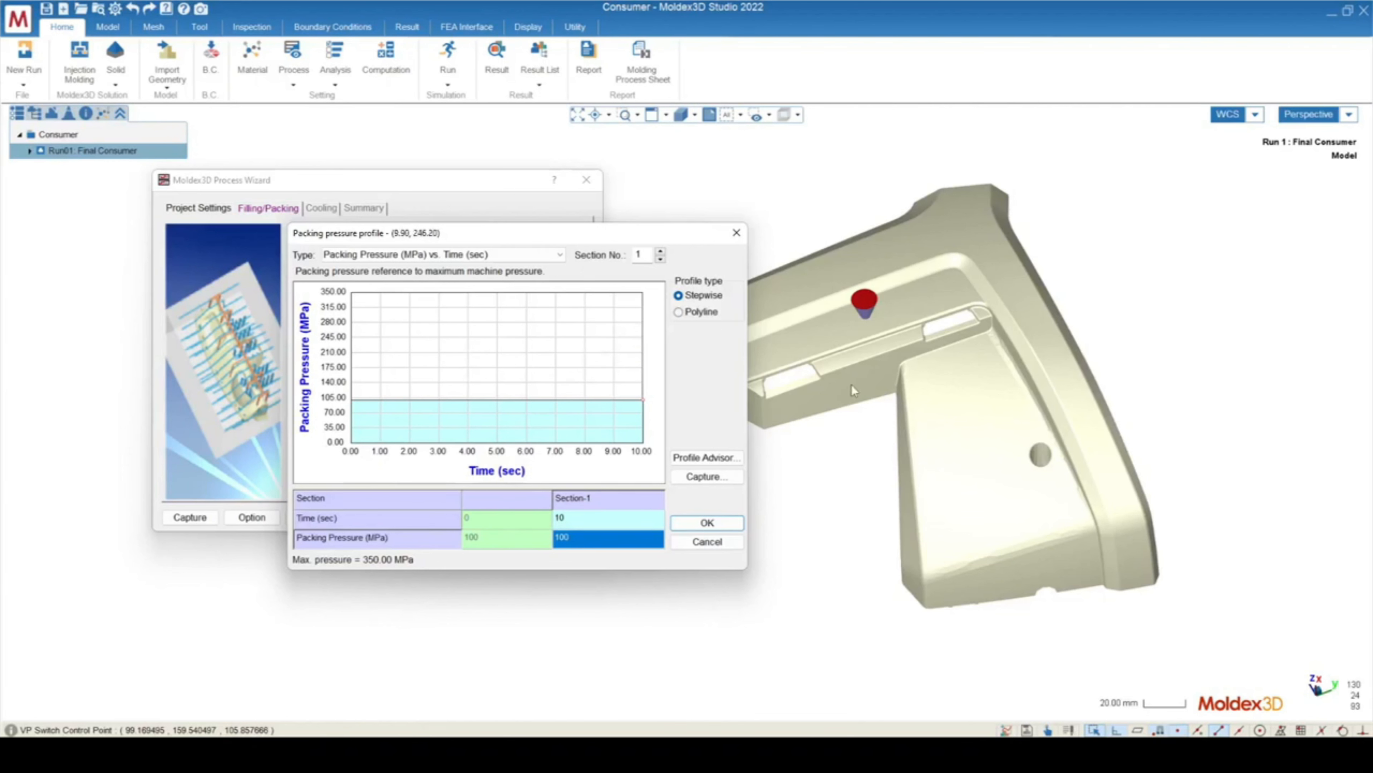
{"action": "left_click_drag", "start_coordinate": [669, 234], "coordinate": [531, 218]}
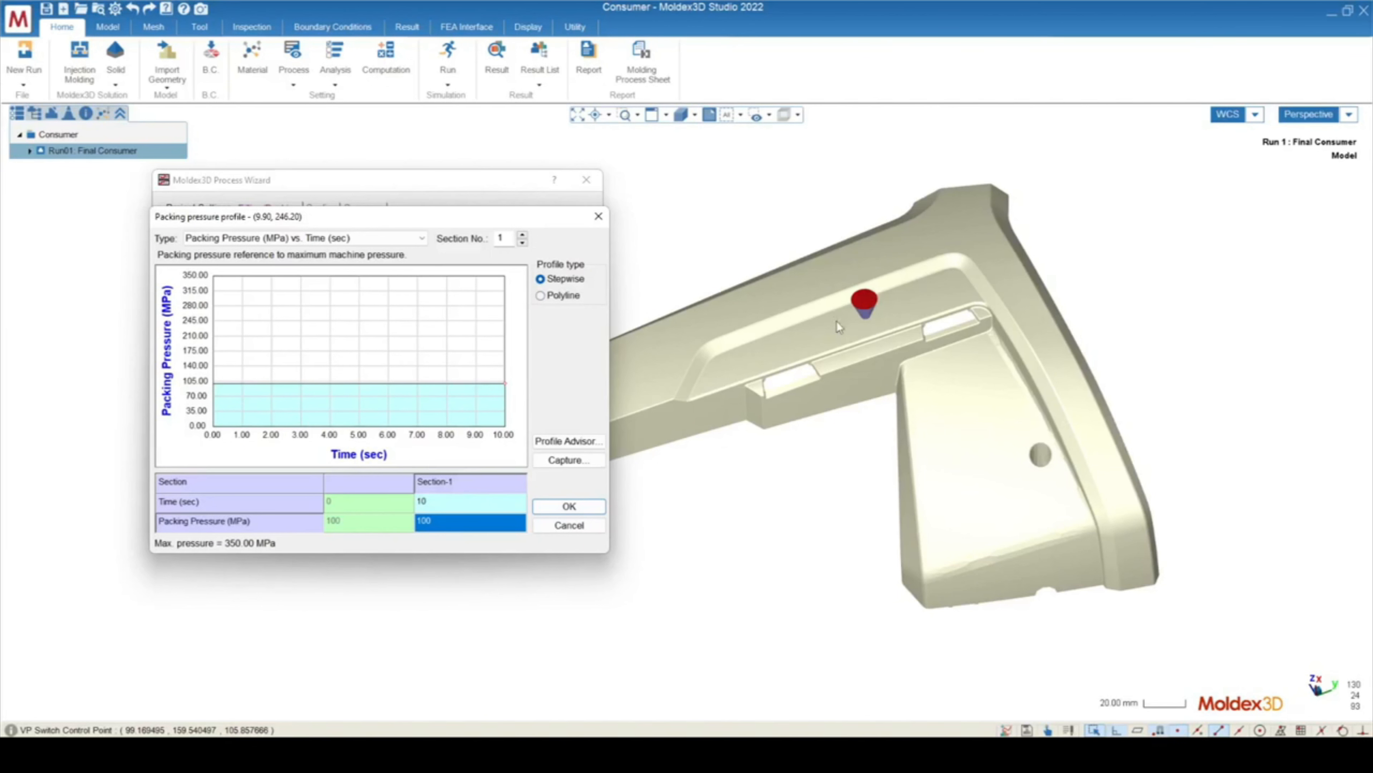
{"action": "left_click_drag", "start_coordinate": [529, 212], "coordinate": [596, 239]}
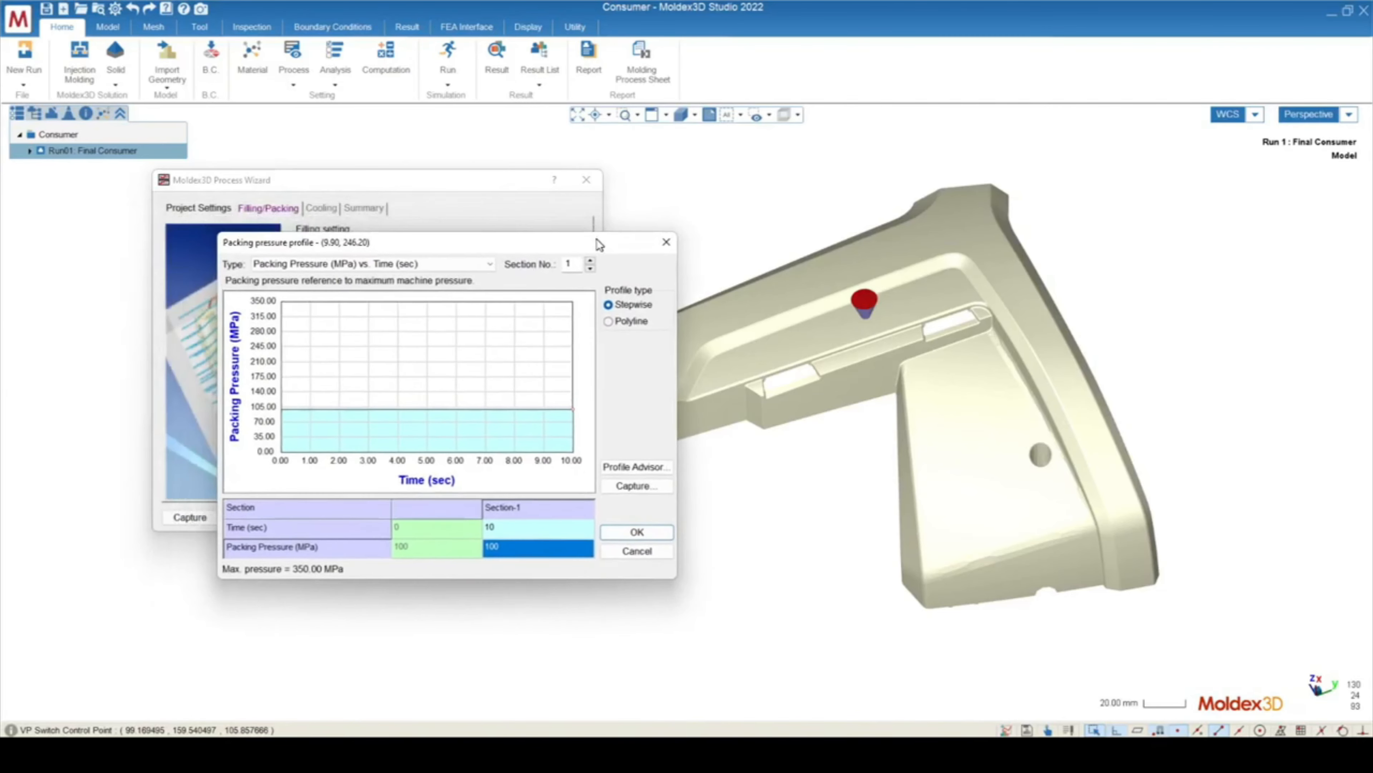
{"action": "left_click", "coordinate": [637, 532]}
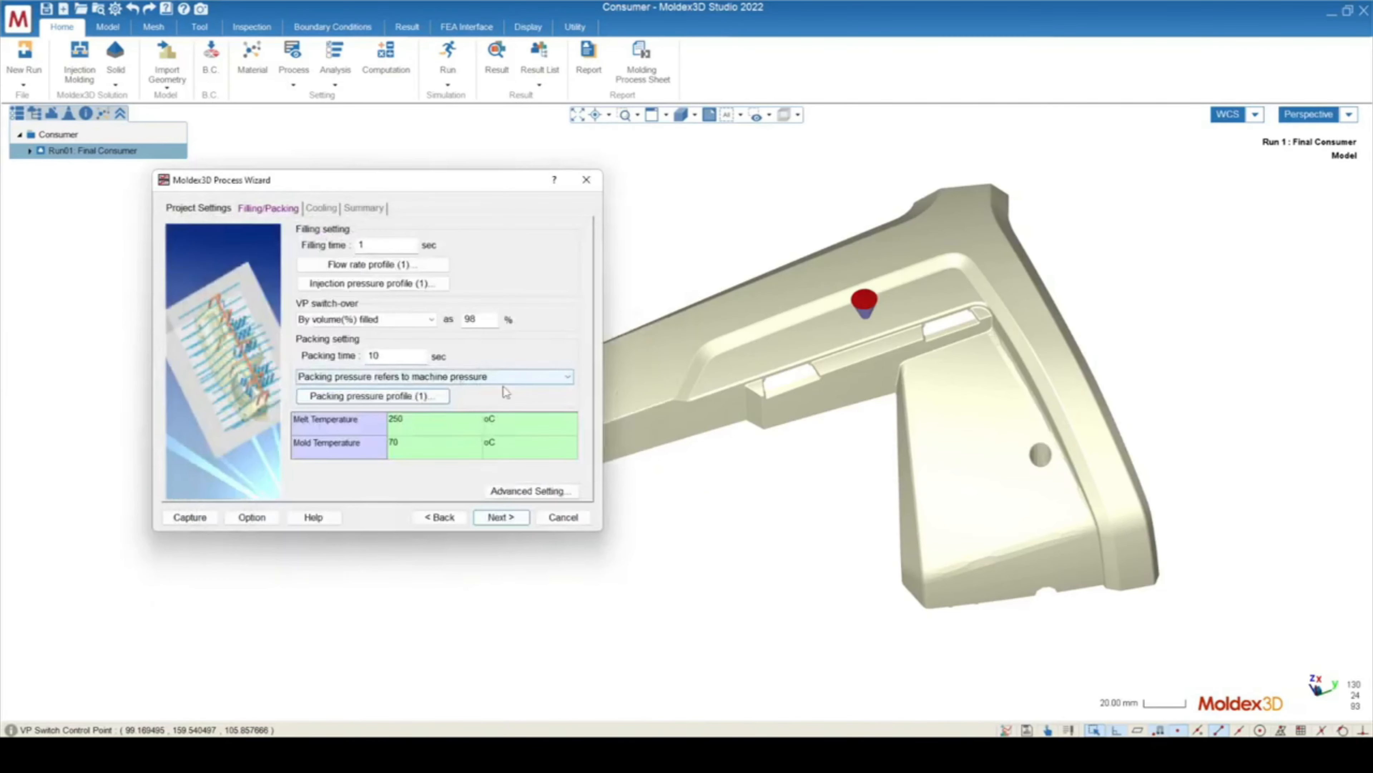
Step: Return the packing pressure reference to end of filling pressure and check its packing pressure profile
{"action": "left_click", "coordinate": [472, 379]}
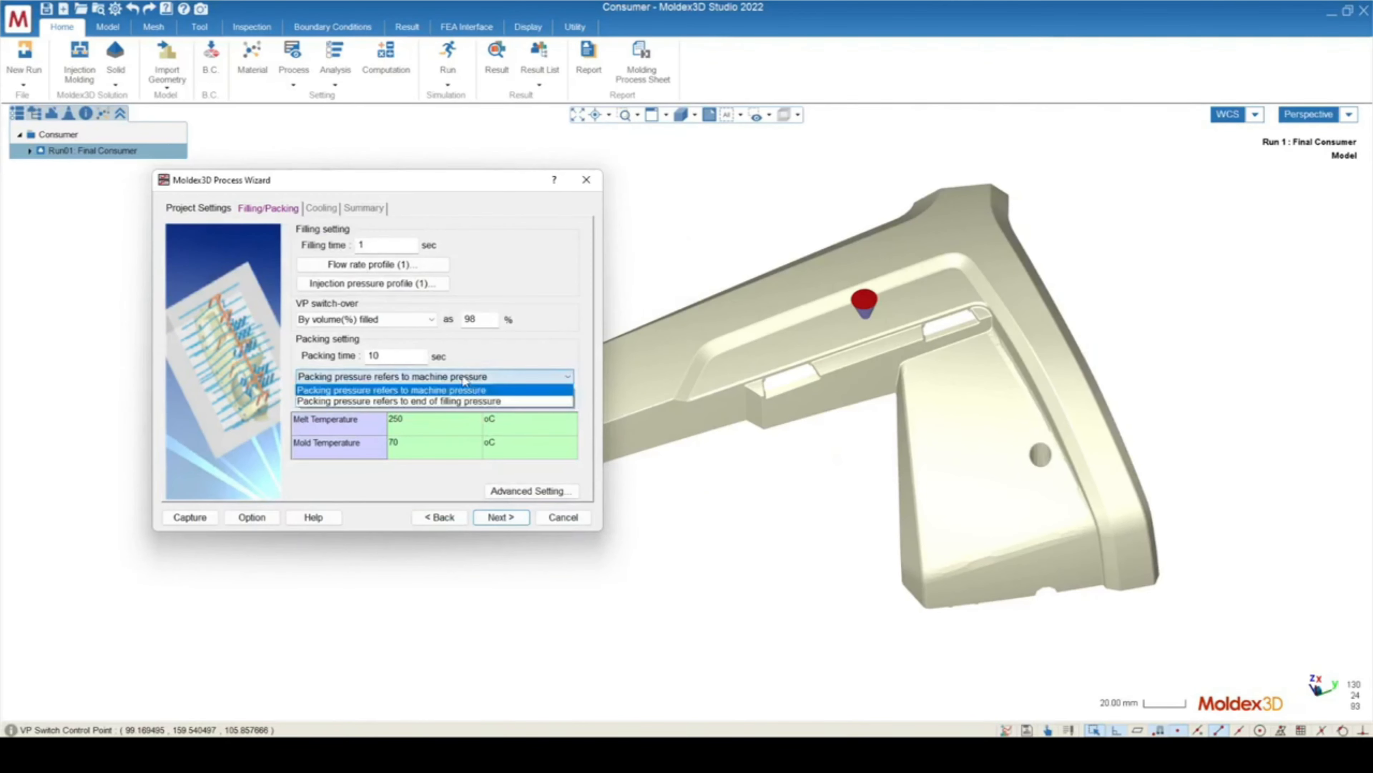
{"action": "left_click", "coordinate": [408, 401]}
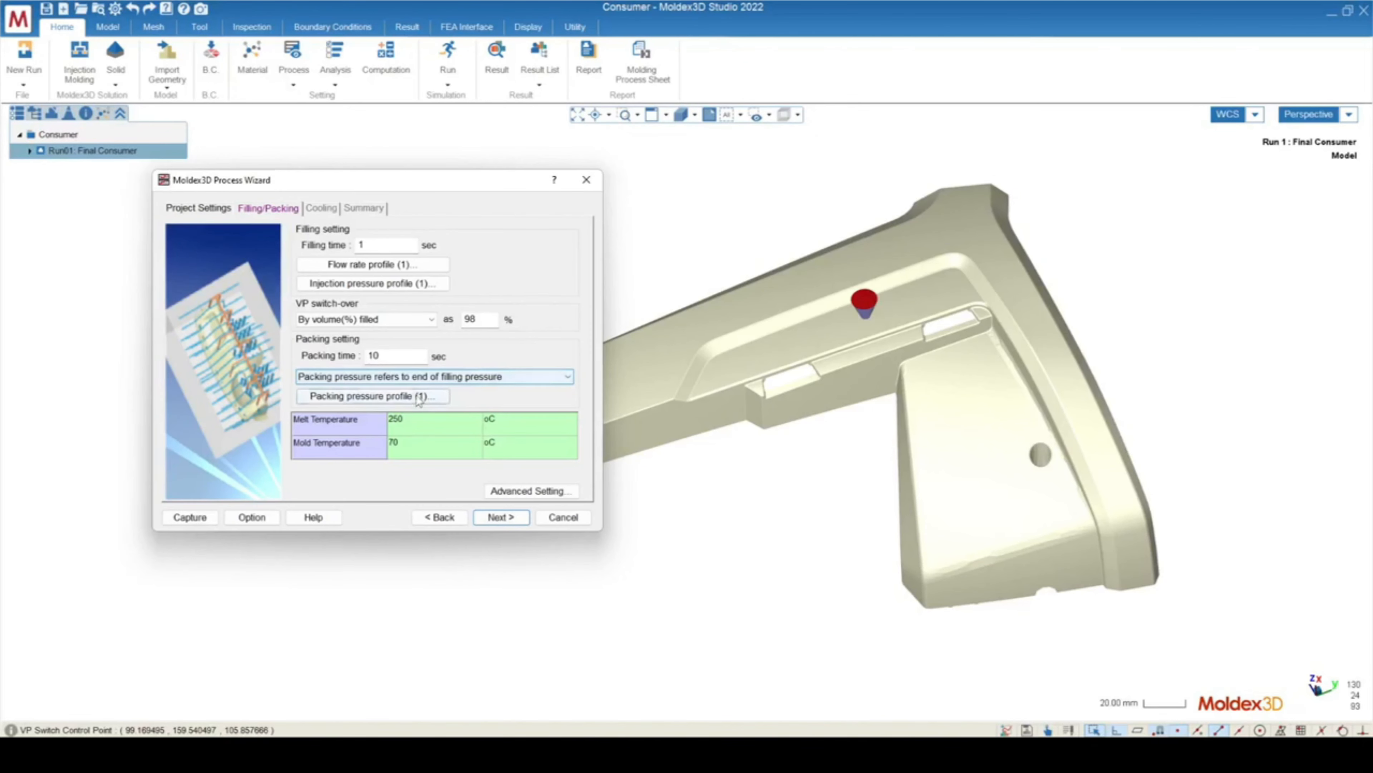
{"action": "left_click", "coordinate": [379, 397]}
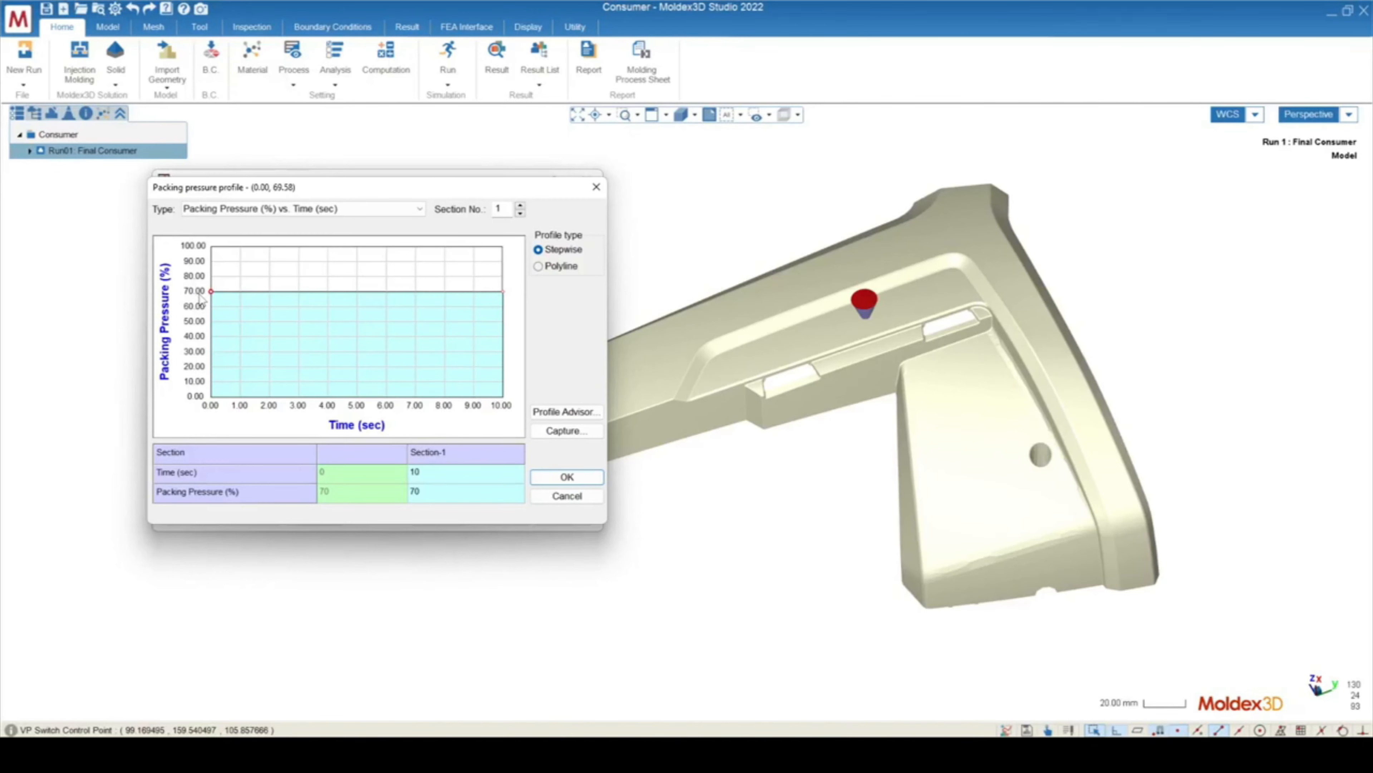
{"action": "left_click", "coordinate": [586, 476]}
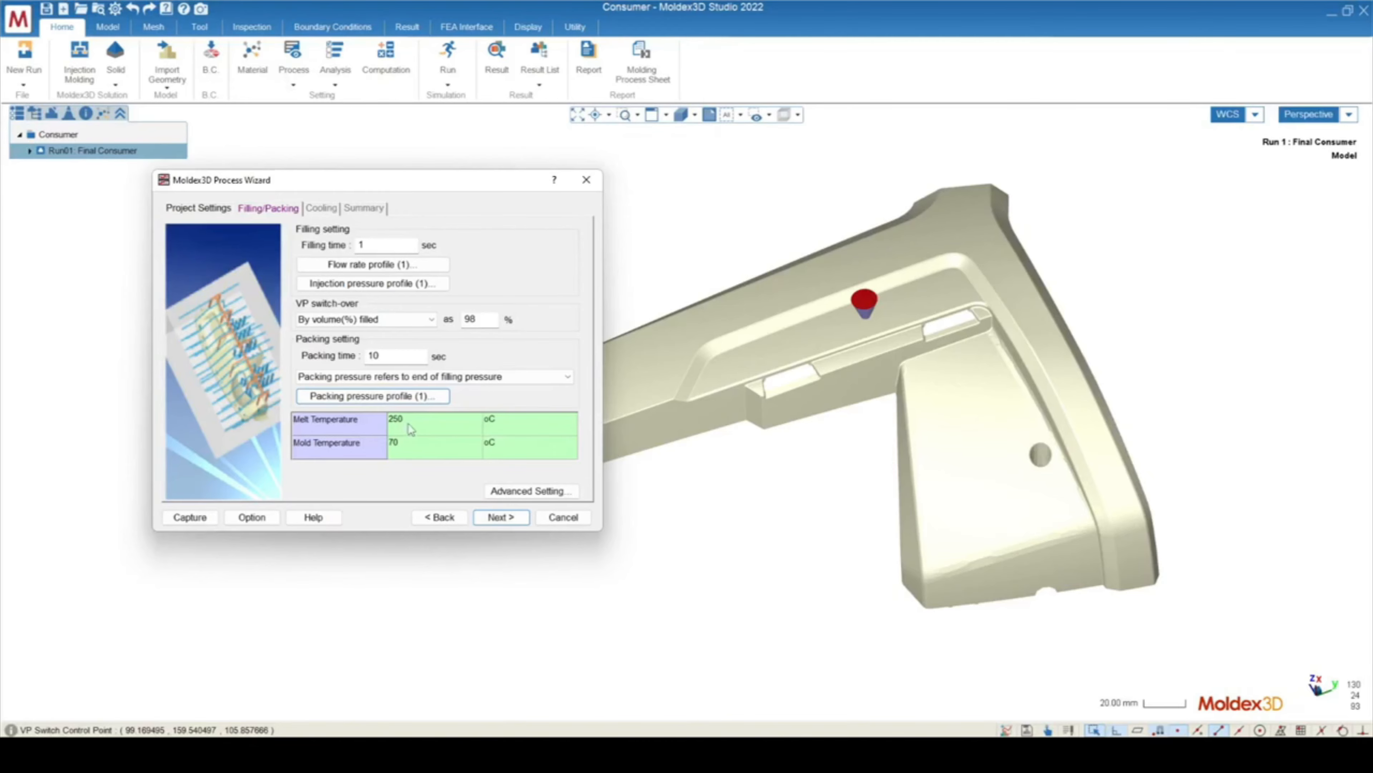
Step: Try a melt temperature of 300 oC for the filling/packing conditions
{"action": "scroll", "coordinate": [862, 302], "scroll_direction": "up", "scroll_amount": 8}
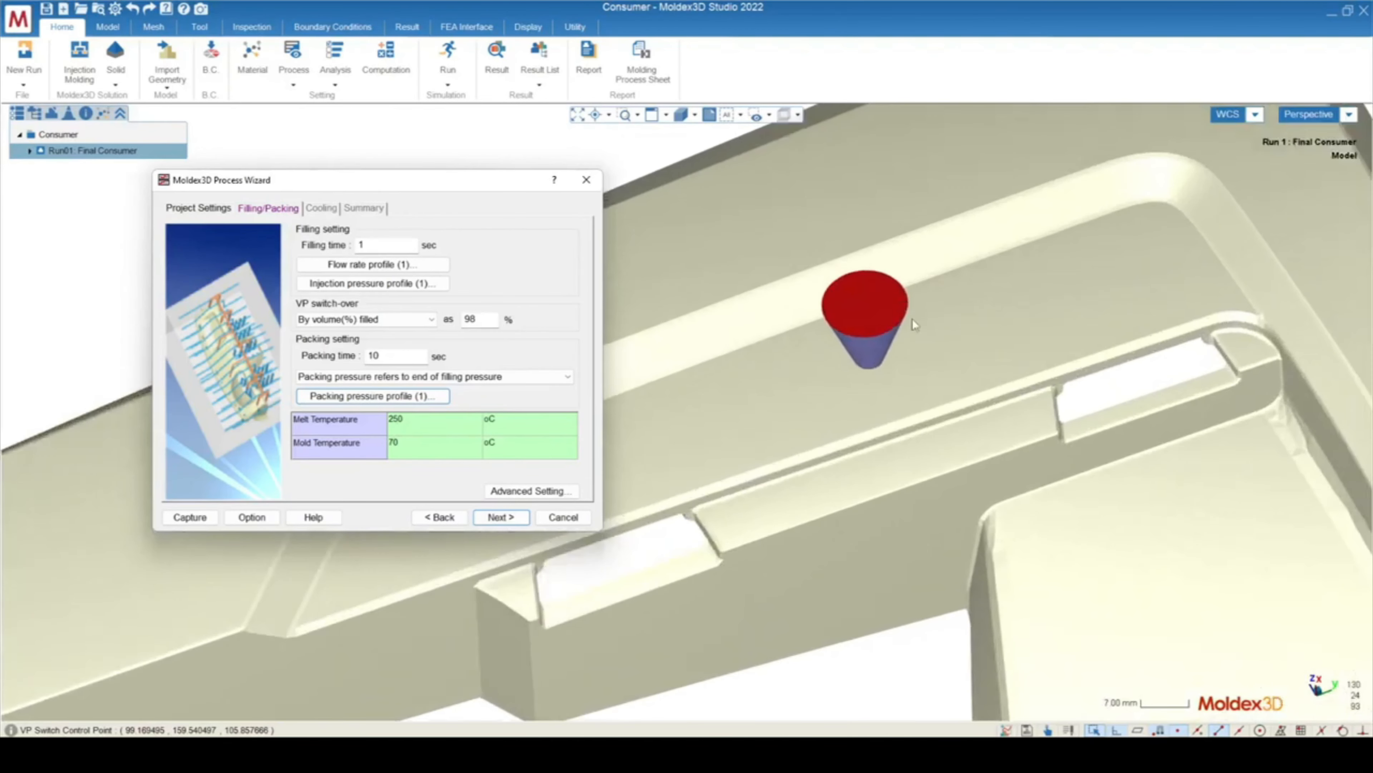
{"action": "scroll", "coordinate": [845, 322], "scroll_direction": "down", "scroll_amount": 6}
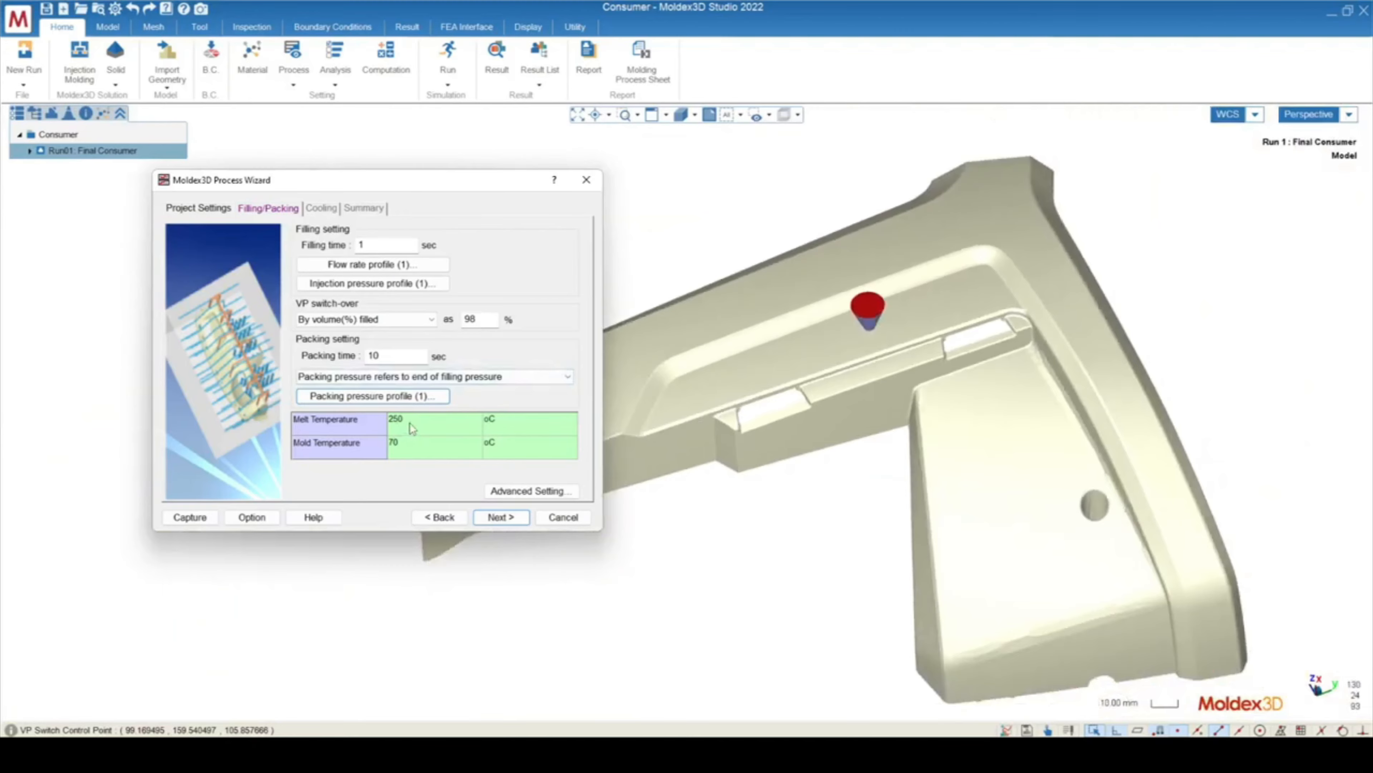
{"action": "left_click", "coordinate": [411, 428]}
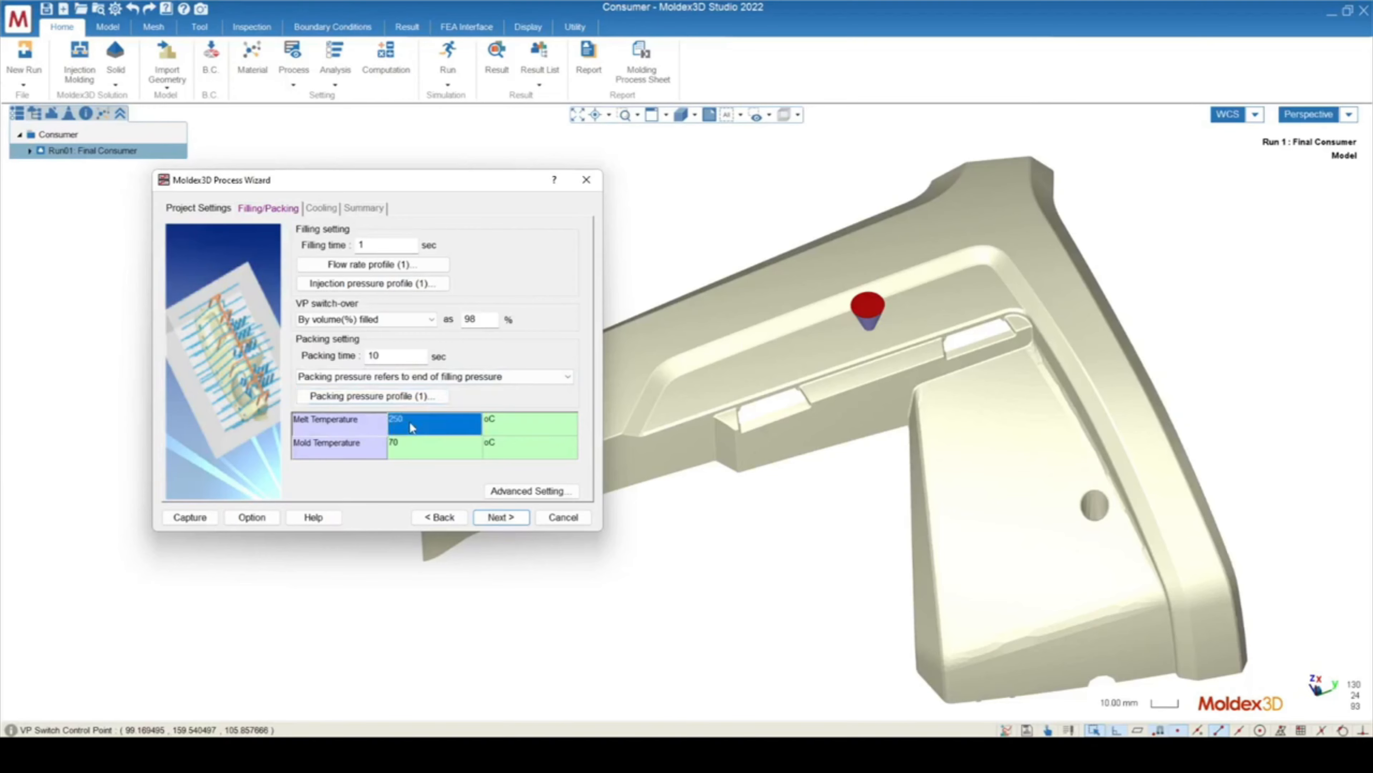
{"action": "type", "text": "300"}
{"action": "key", "text": "Return"}
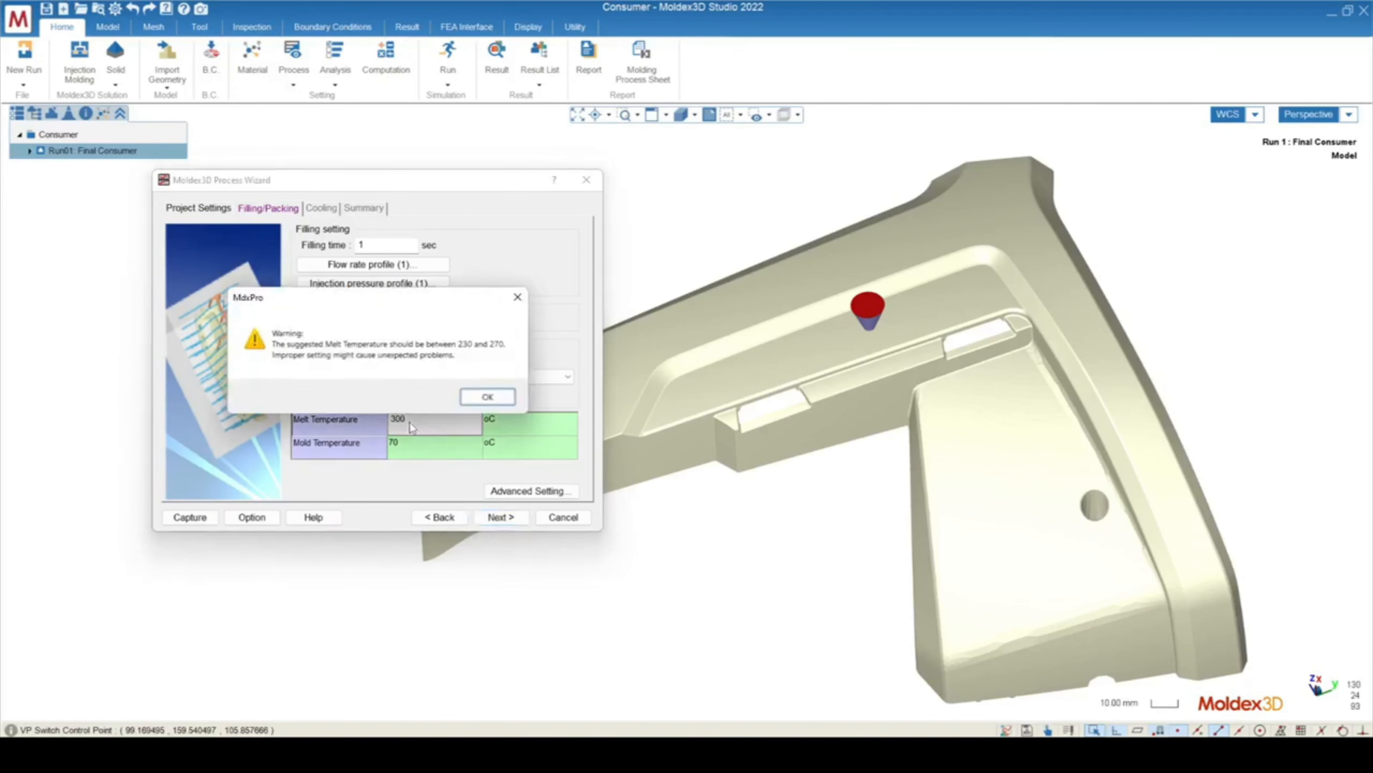
{"action": "left_click_drag", "start_coordinate": [430, 299], "coordinate": [568, 272]}
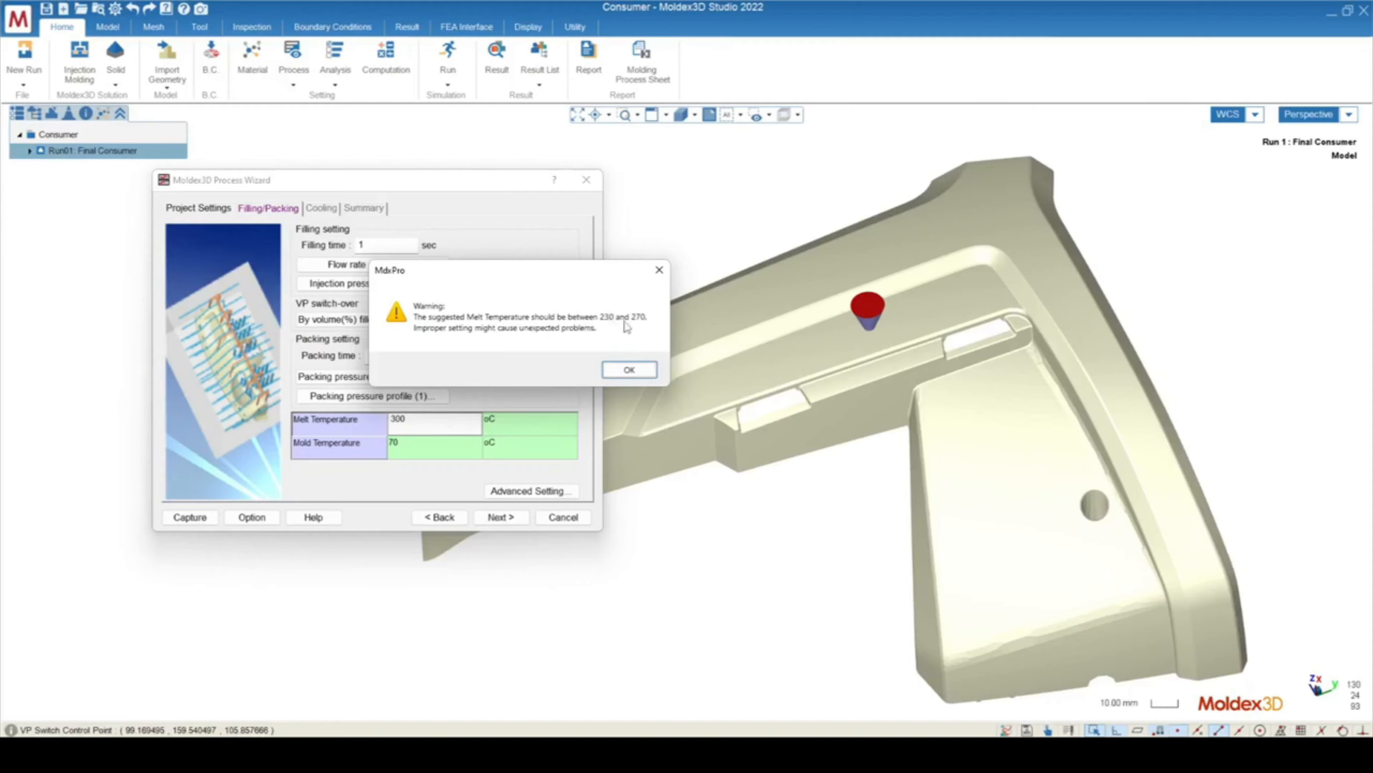
{"action": "left_click", "coordinate": [628, 369]}
Step: Set the melt temperature to 250 oC
{"action": "left_click", "coordinate": [421, 425]}
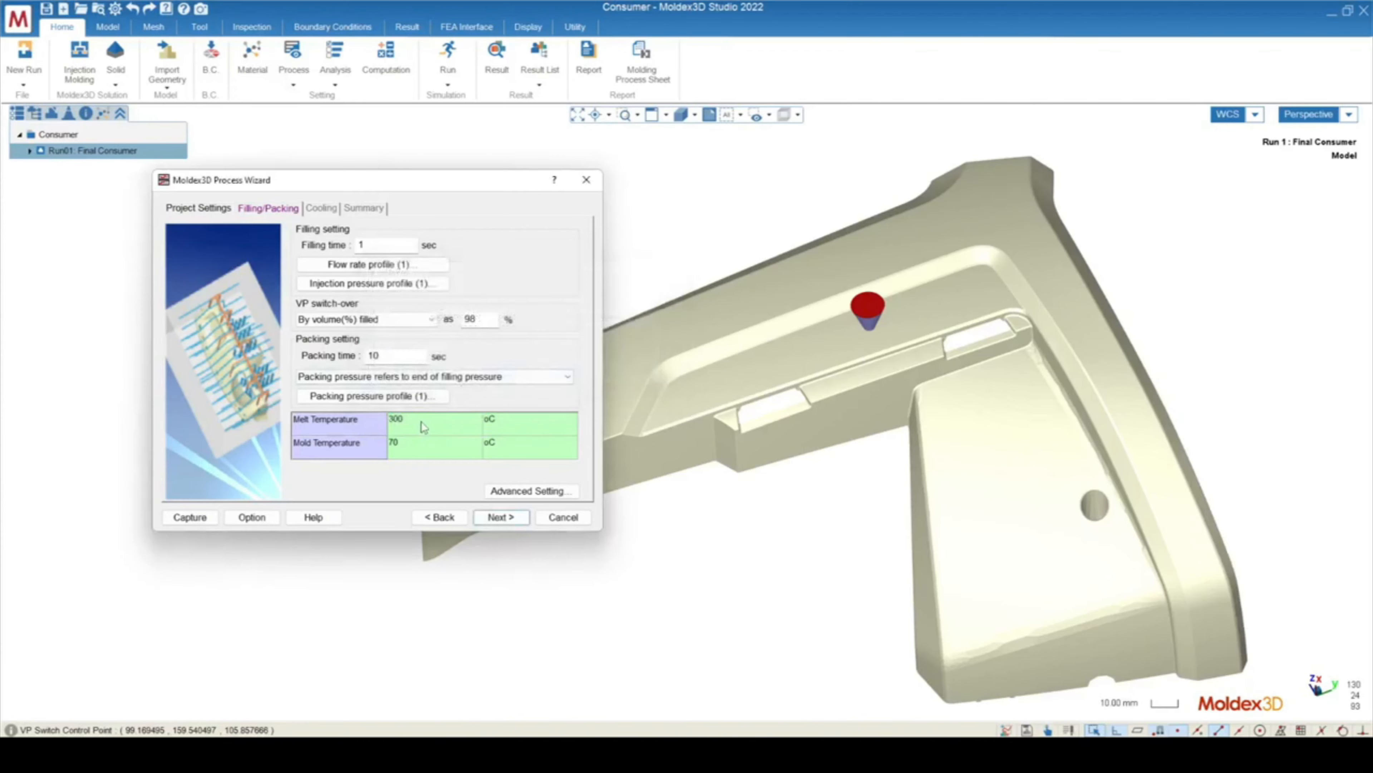
{"action": "left_click", "coordinate": [405, 416]}
{"action": "type", "text": "250"}
{"action": "key", "text": "Return"}
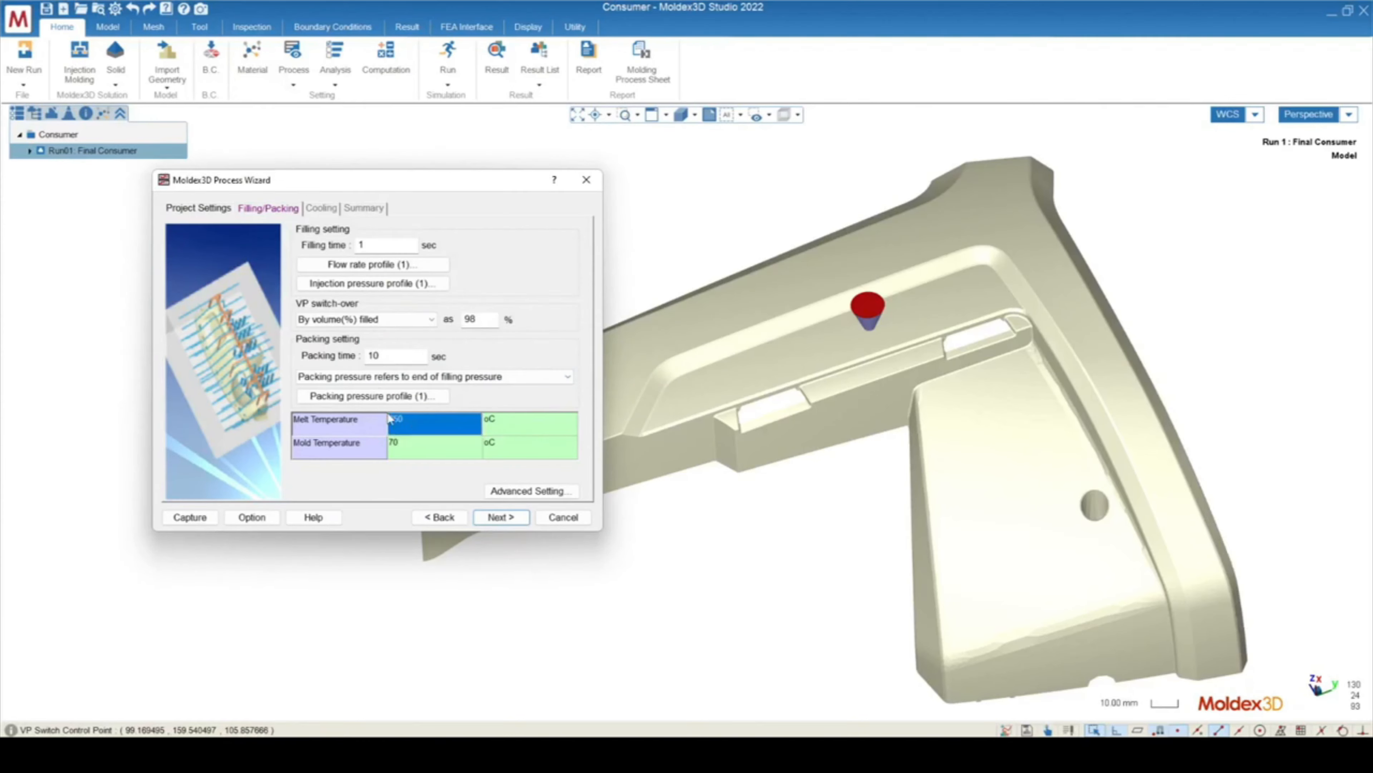
Step: Try a mold temperature of 100 oC for the filling/packing conditions
{"action": "left_click", "coordinate": [436, 447]}
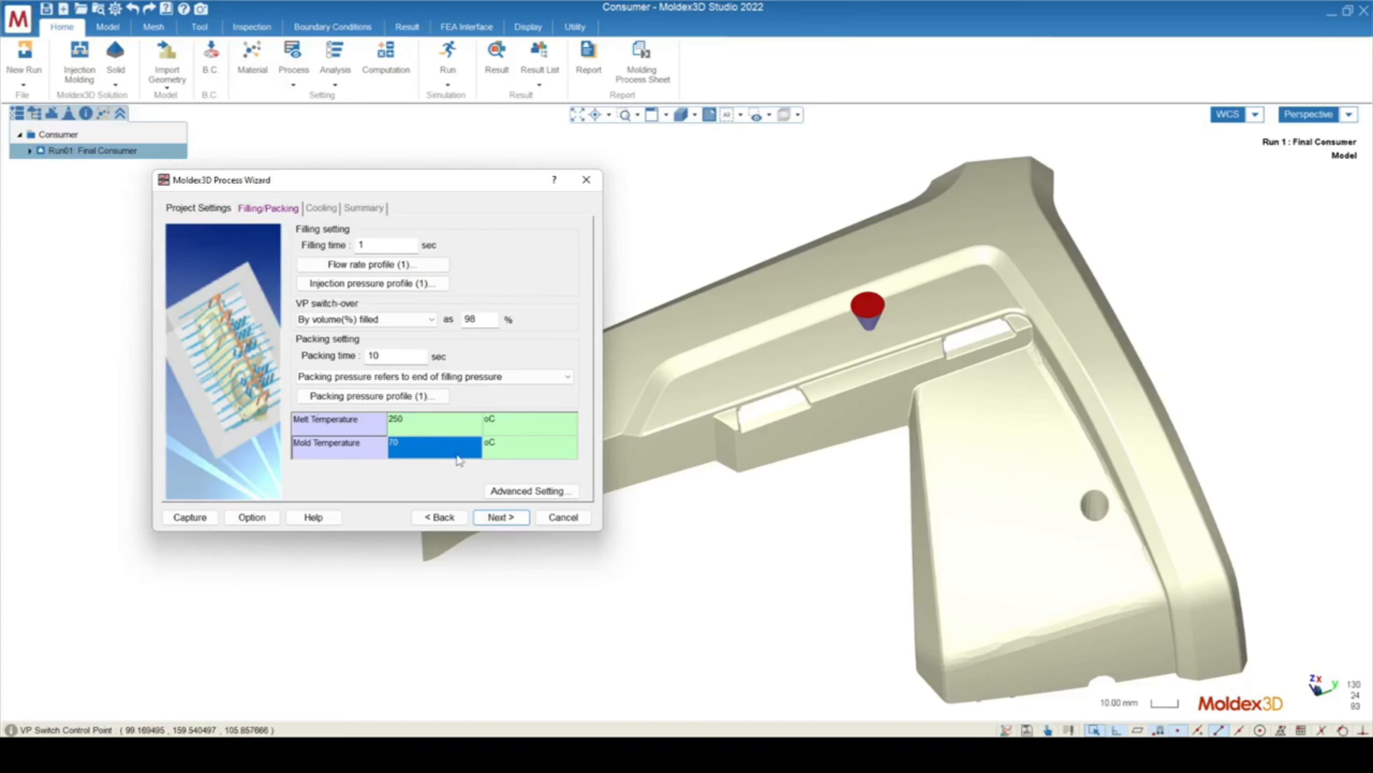
{"action": "type", "text": "100"}
{"action": "key", "text": "Return"}
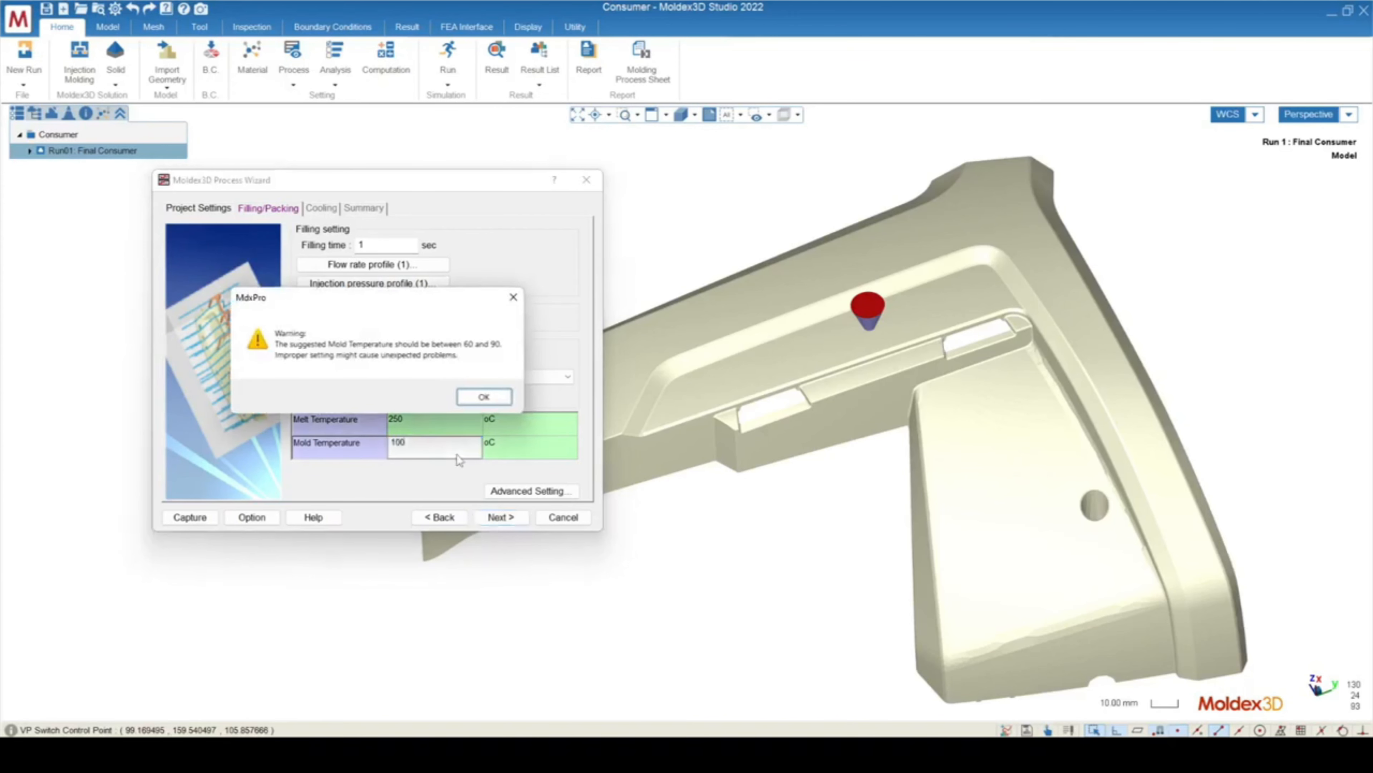
{"action": "left_click", "coordinate": [482, 398]}
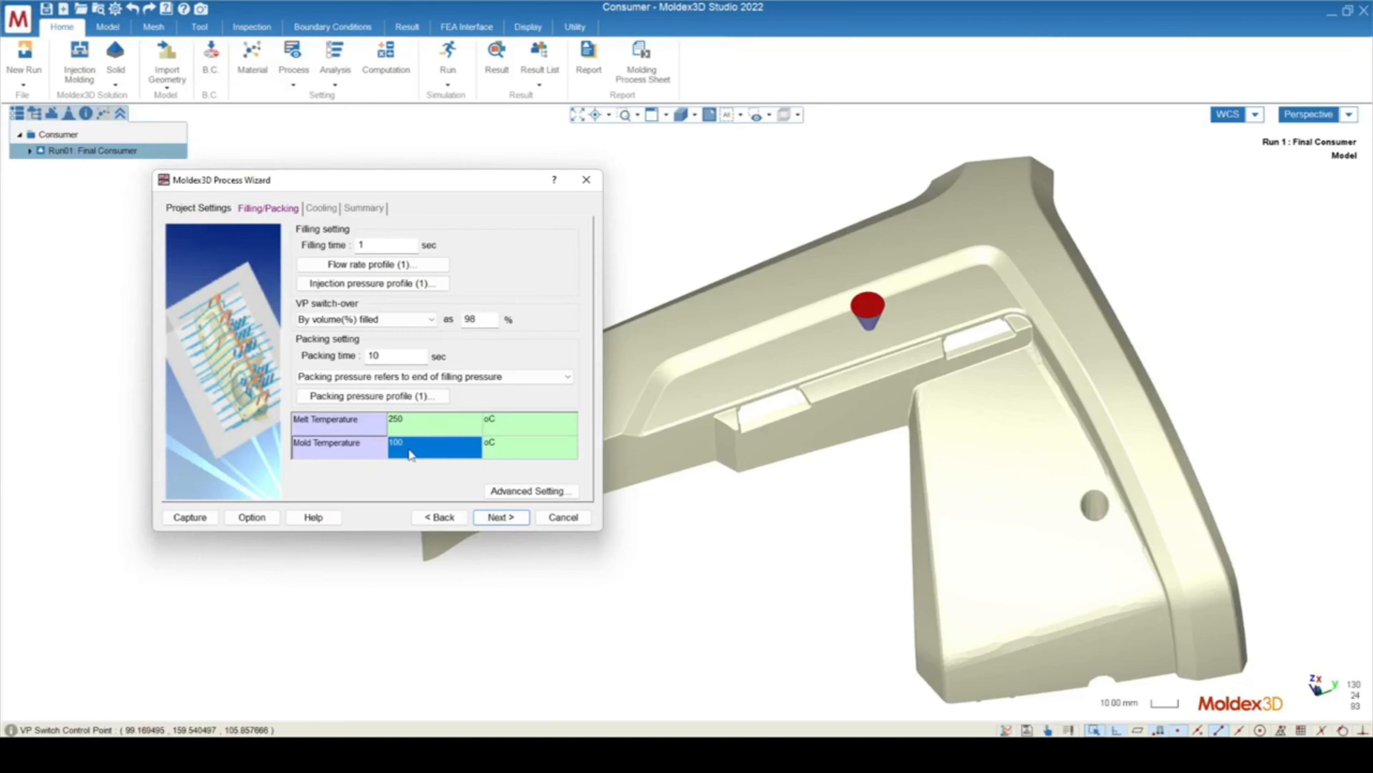
Step: Set the mold temperature to 70 oC and return to the project settings, keeping CAE mode as the setting method
{"action": "type", "text": "70"}
{"action": "key", "text": "Return"}
{"action": "left_click", "coordinate": [441, 517]}
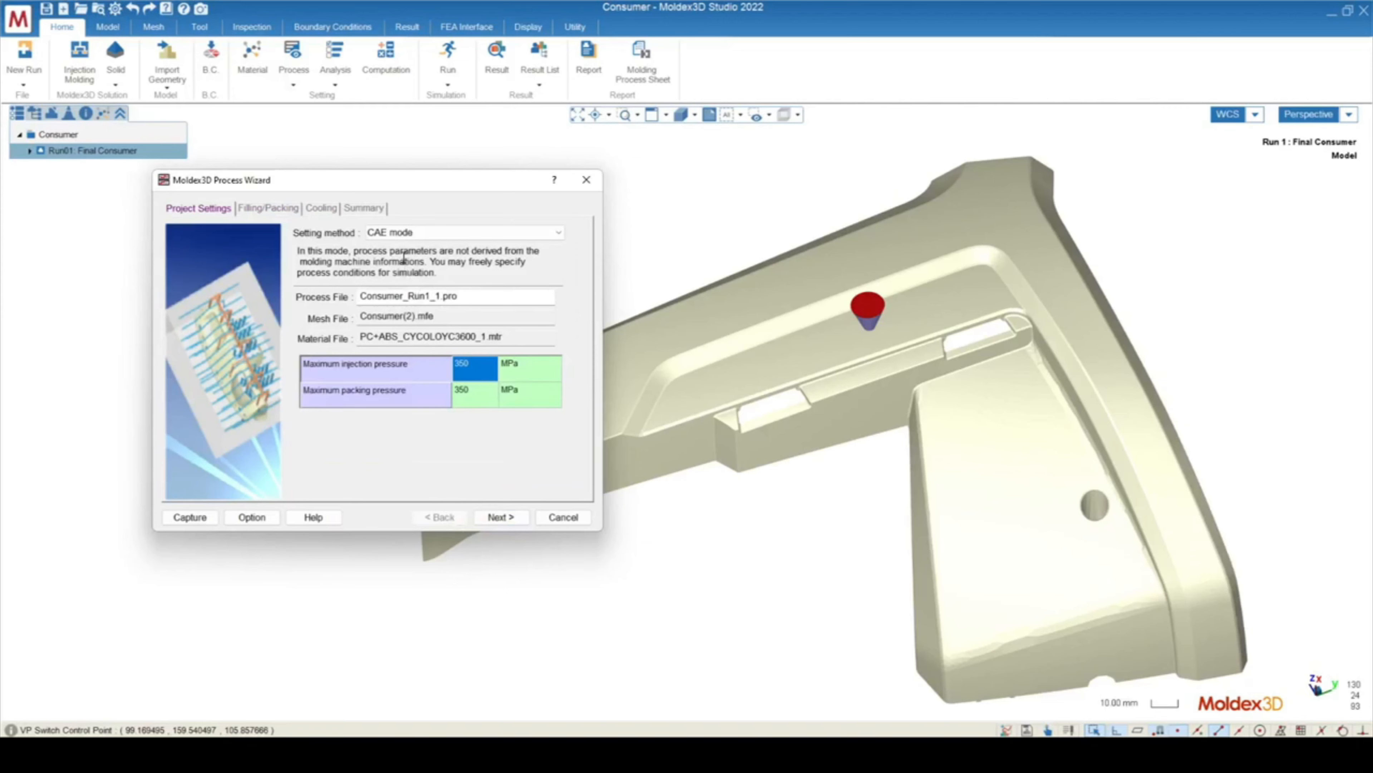
{"action": "left_click", "coordinate": [415, 238]}
{"action": "left_click", "coordinate": [415, 258]}
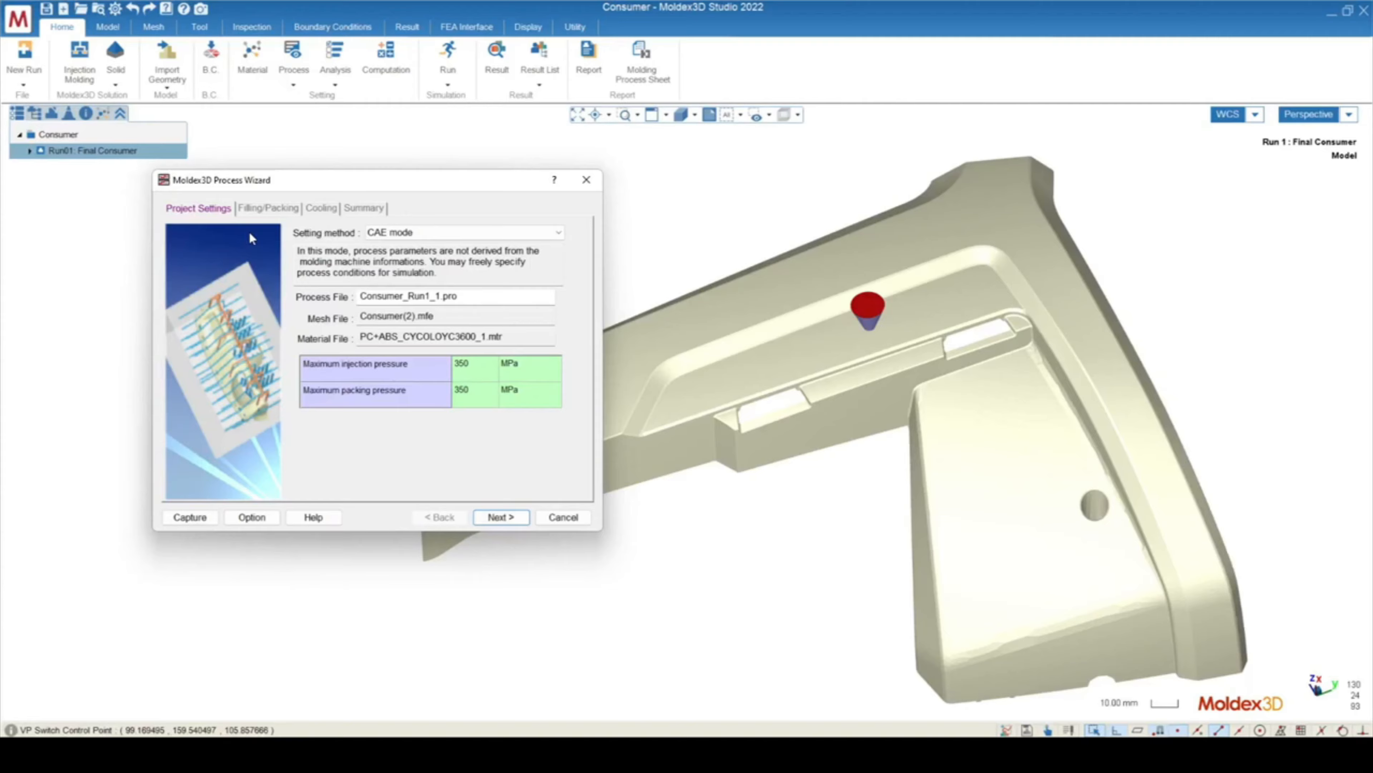
Step: Switch the setting method to Machine mode 1 (by profile) and view the injection unit, general and screw details of the assigned ARBURG machine
{"action": "left_click", "coordinate": [381, 232]}
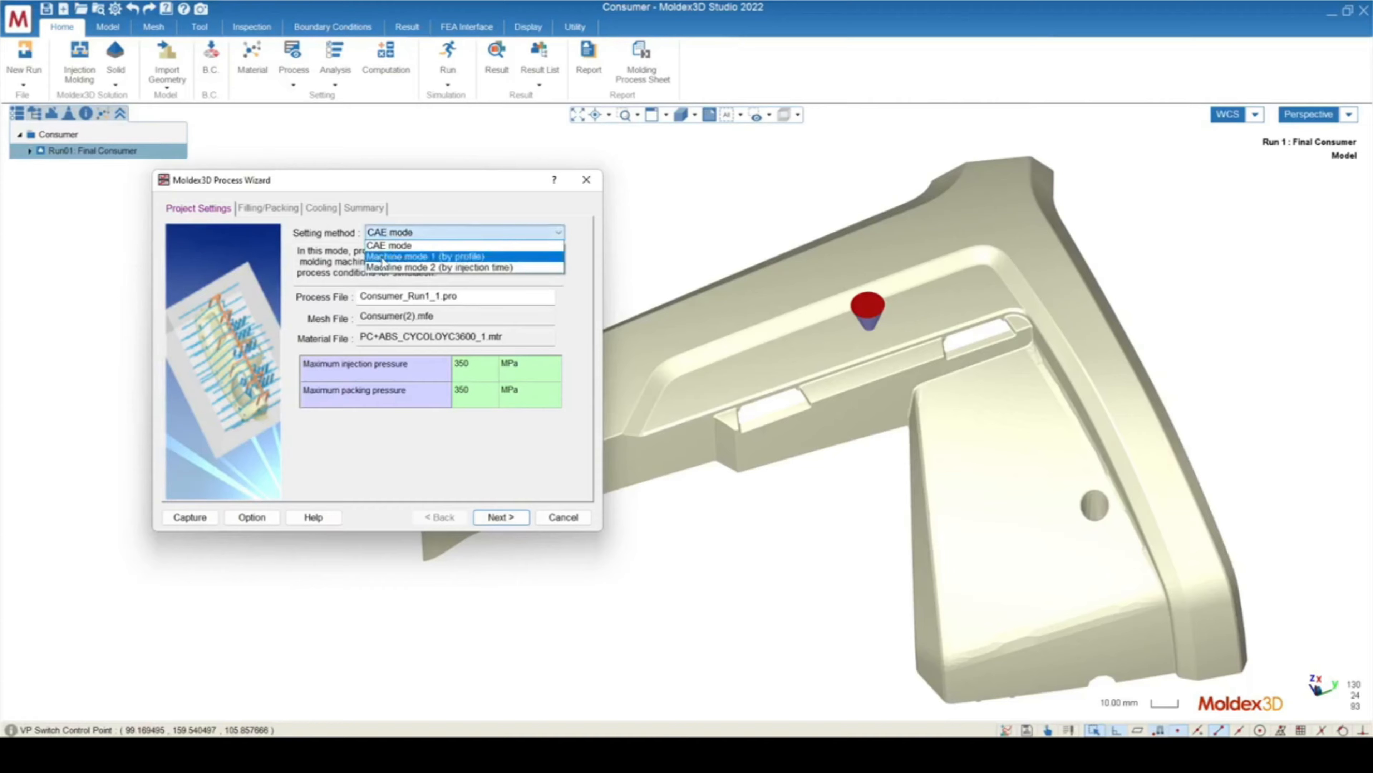
{"action": "left_click", "coordinate": [382, 257]}
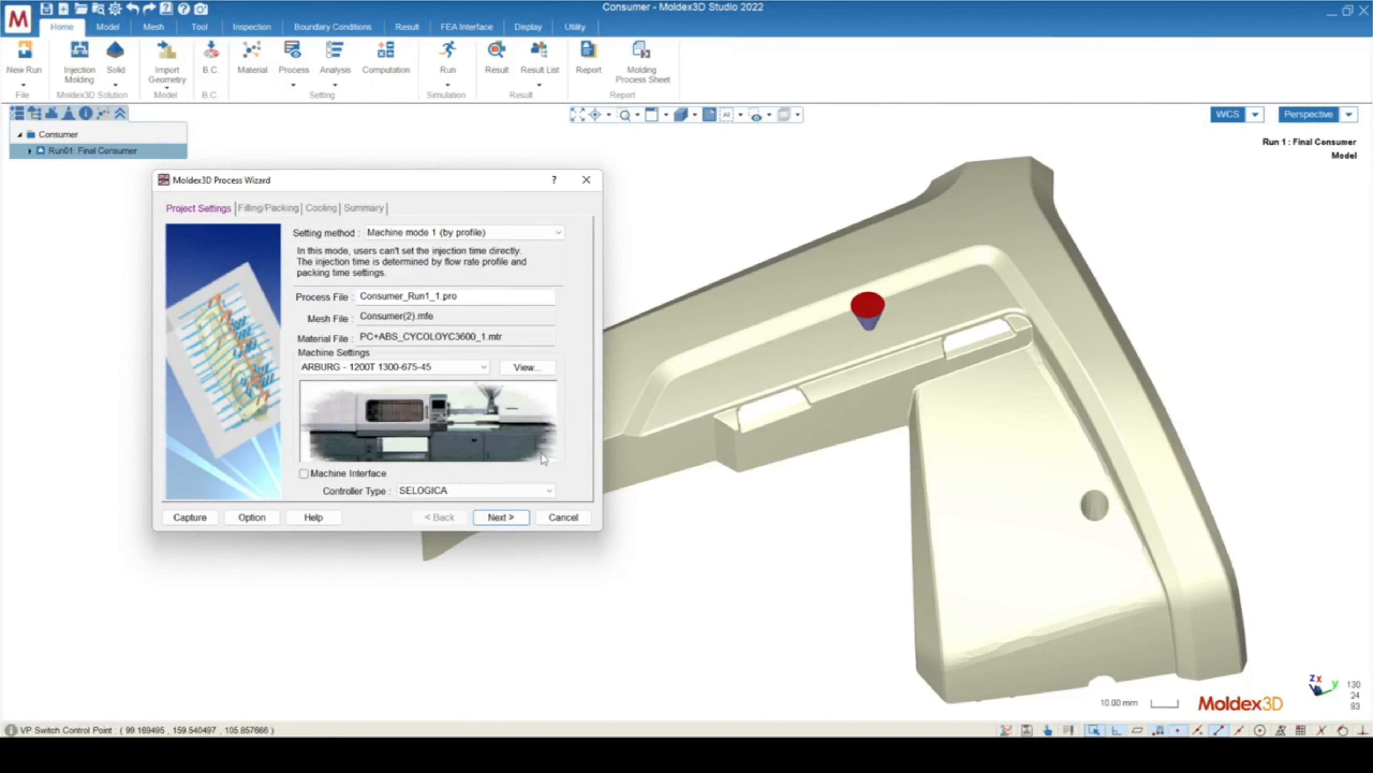
{"action": "left_click", "coordinate": [524, 370]}
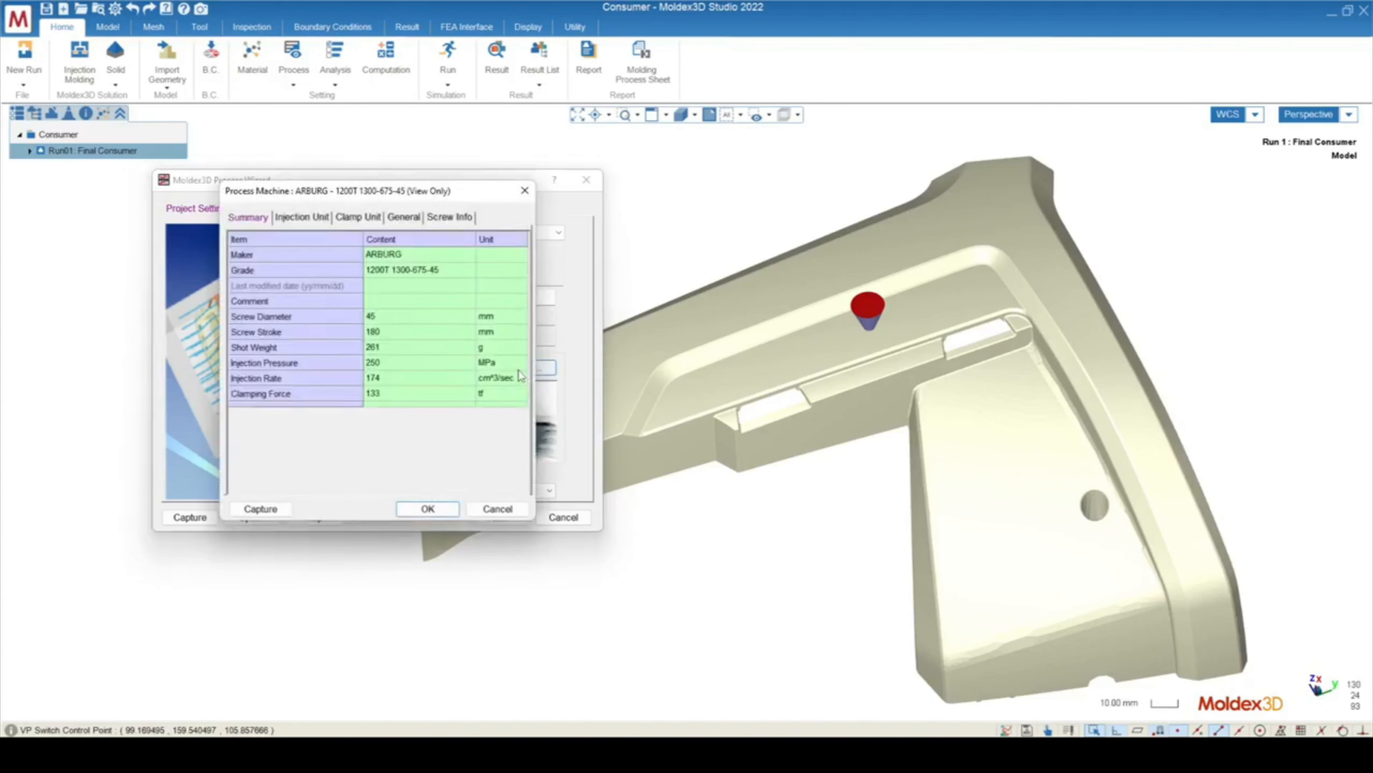
{"action": "left_click_drag", "start_coordinate": [405, 315], "coordinate": [406, 387]}
{"action": "left_click", "coordinate": [406, 381]}
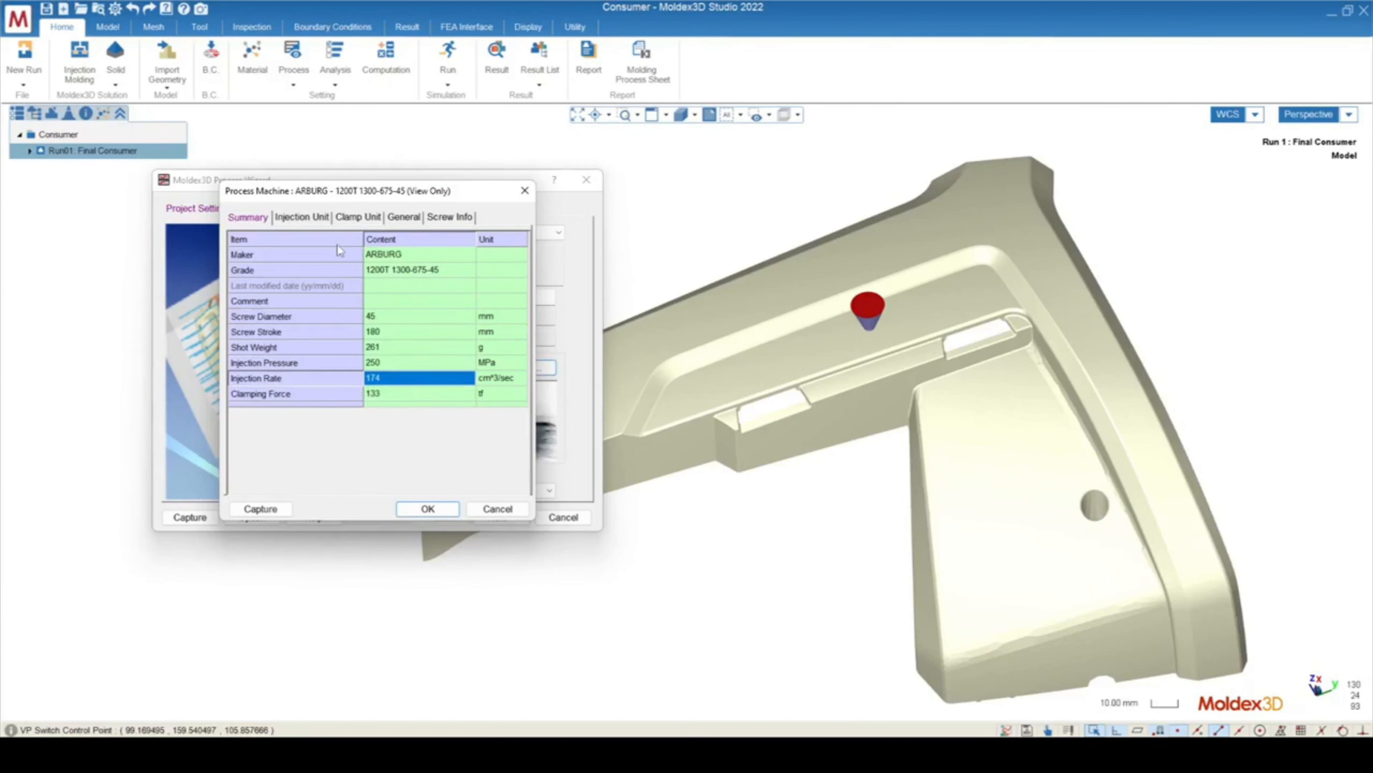
{"action": "left_click", "coordinate": [316, 219]}
{"action": "left_click", "coordinate": [403, 216]}
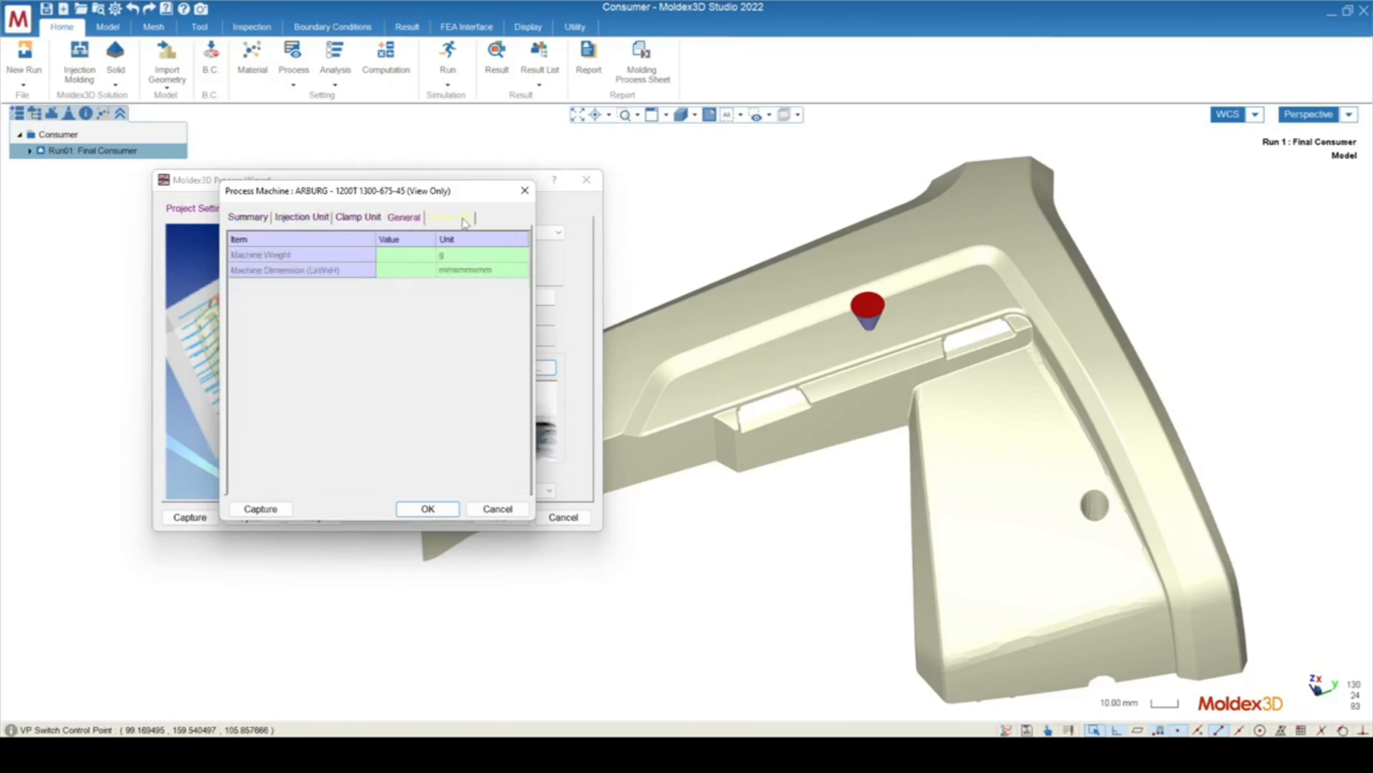
{"action": "left_click", "coordinate": [463, 219]}
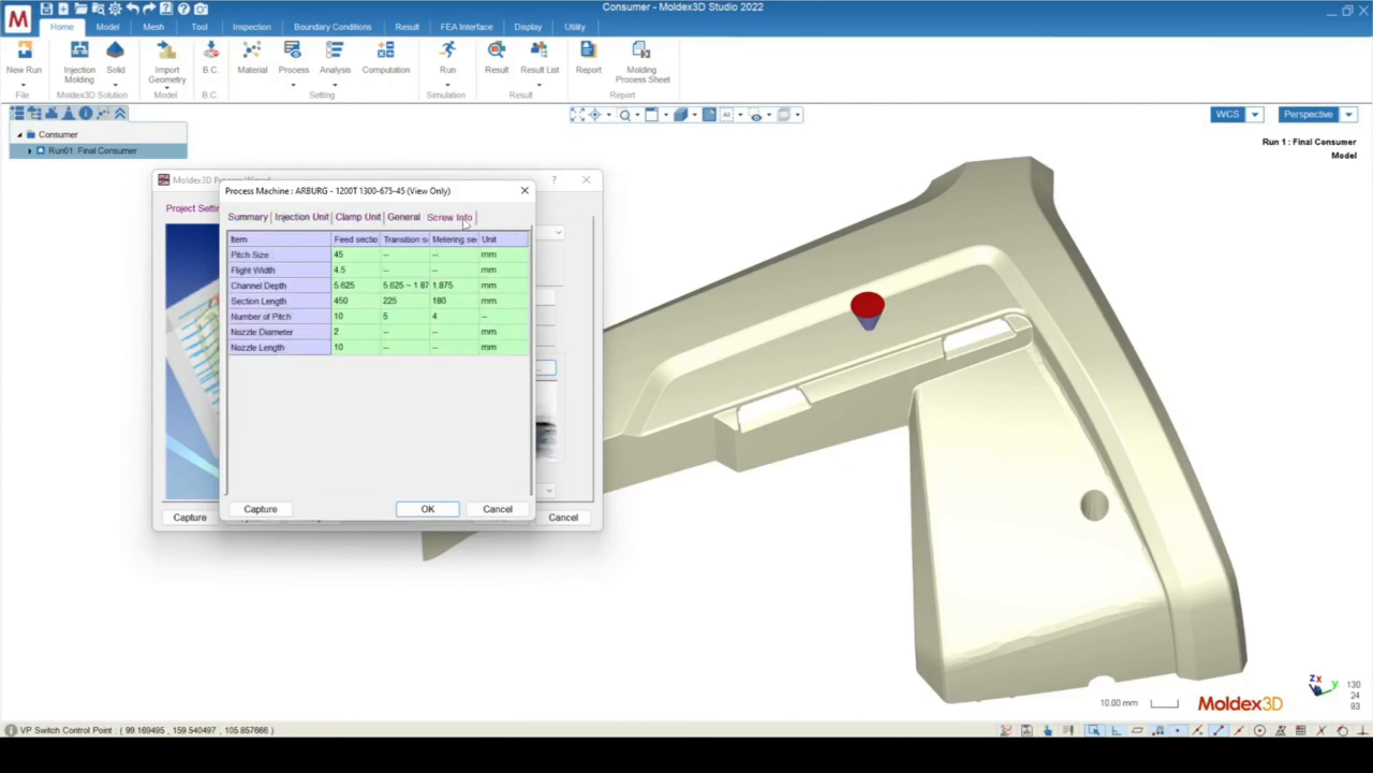
{"action": "left_click", "coordinate": [524, 190]}
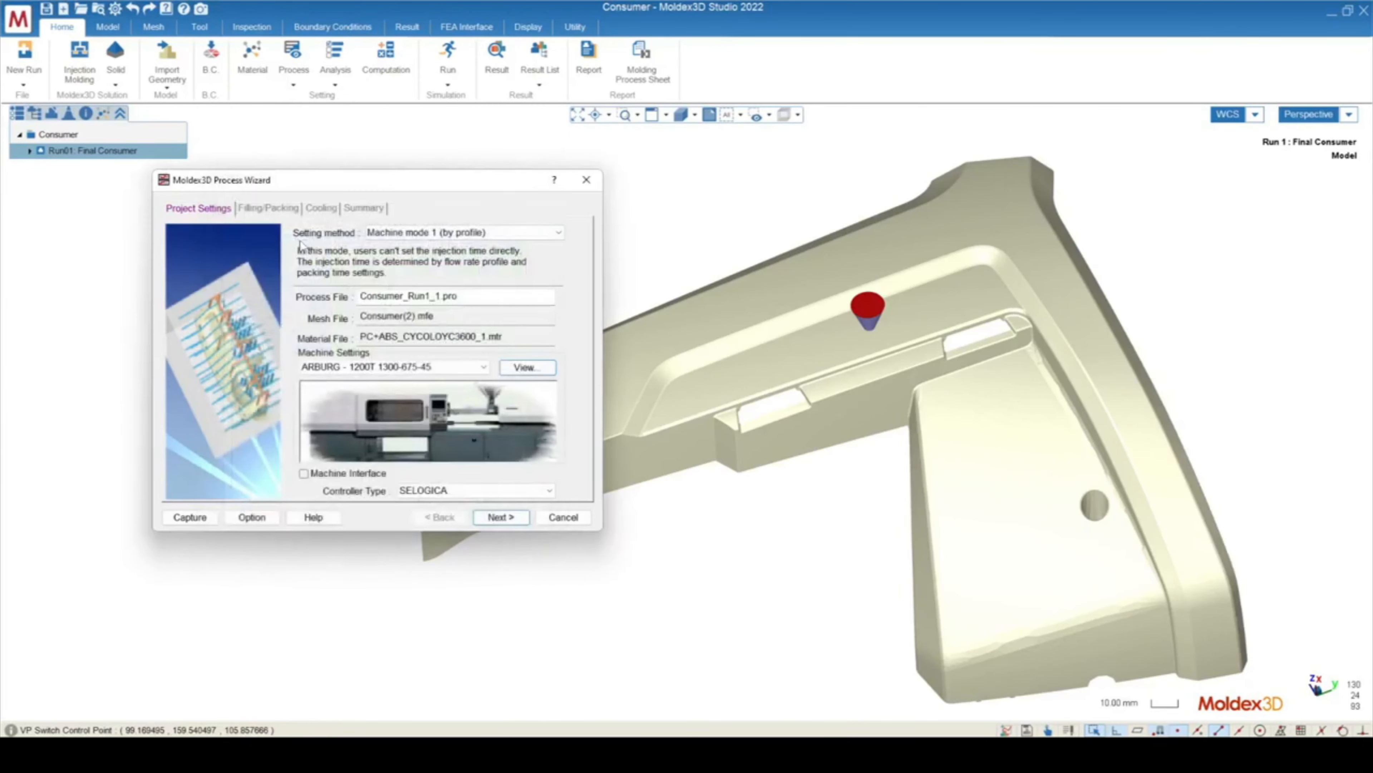
Step: Start choosing a new injection machine and expand the ARBURG grades in the system machine library
{"action": "left_click", "coordinate": [401, 368]}
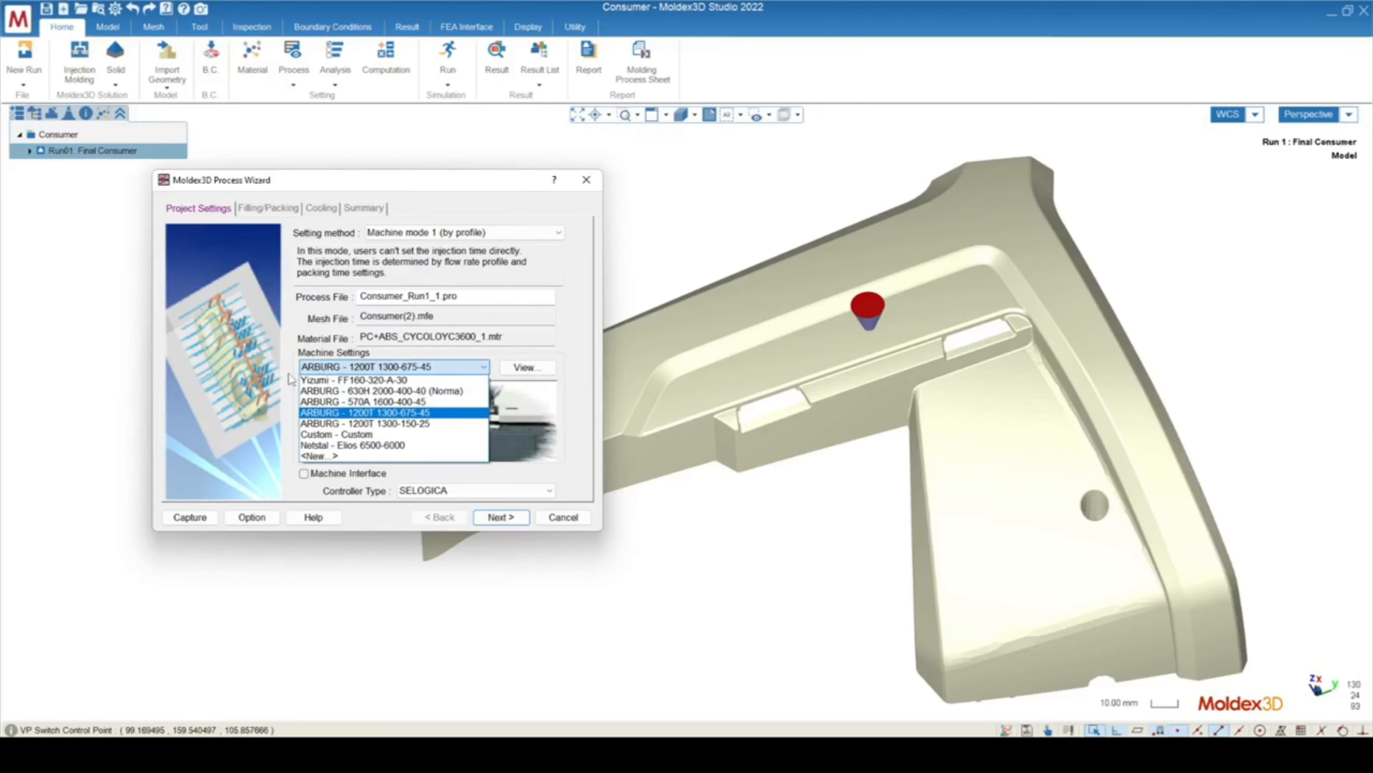
{"action": "left_click", "coordinate": [332, 456]}
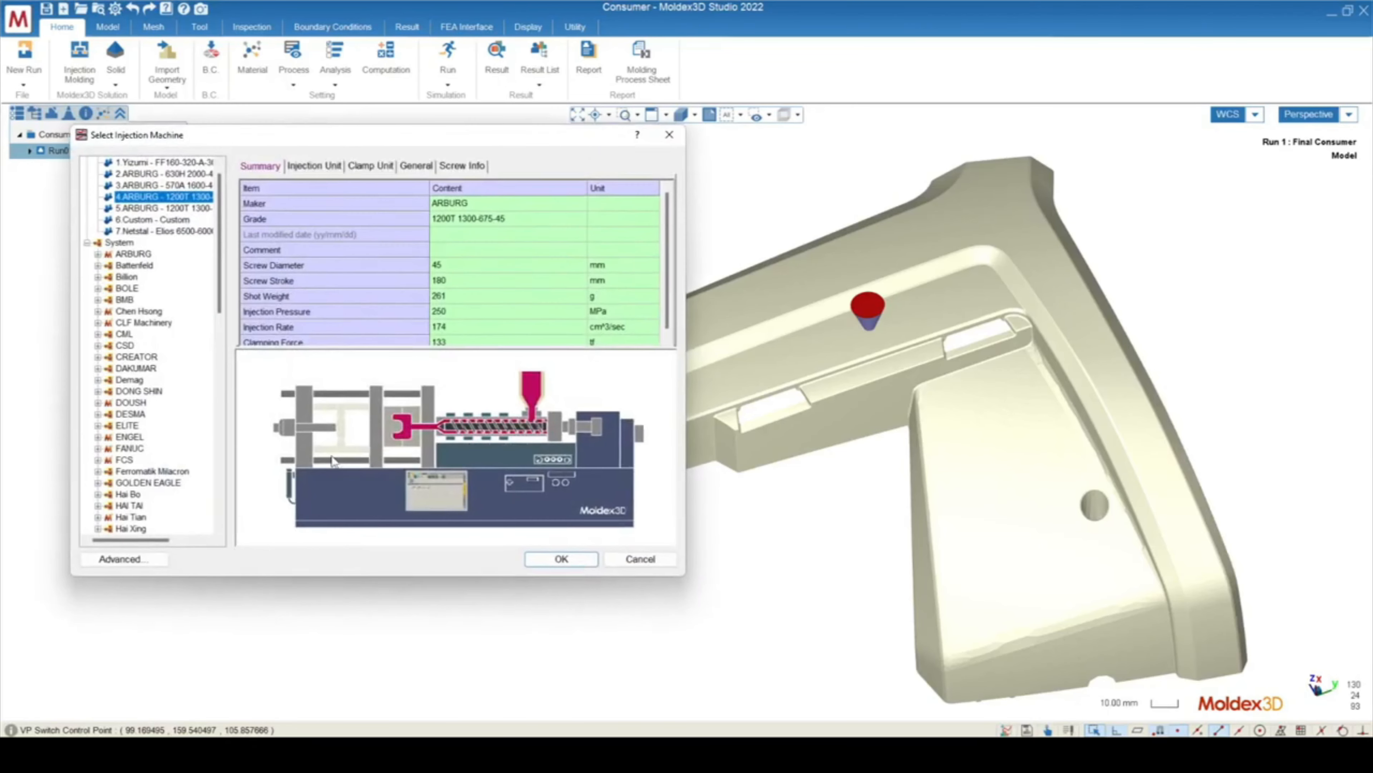
{"action": "left_click_drag", "start_coordinate": [292, 133], "coordinate": [499, 158]}
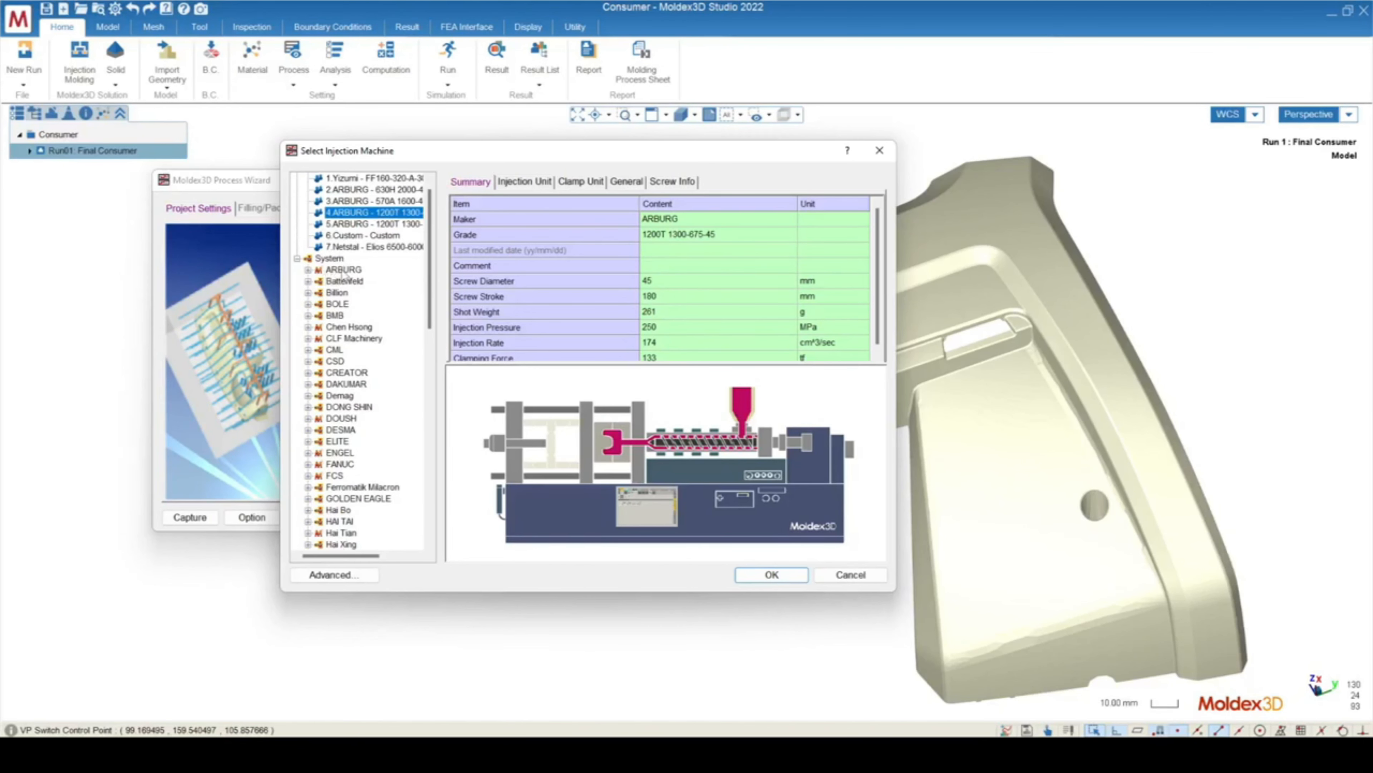
{"action": "left_click", "coordinate": [308, 270]}
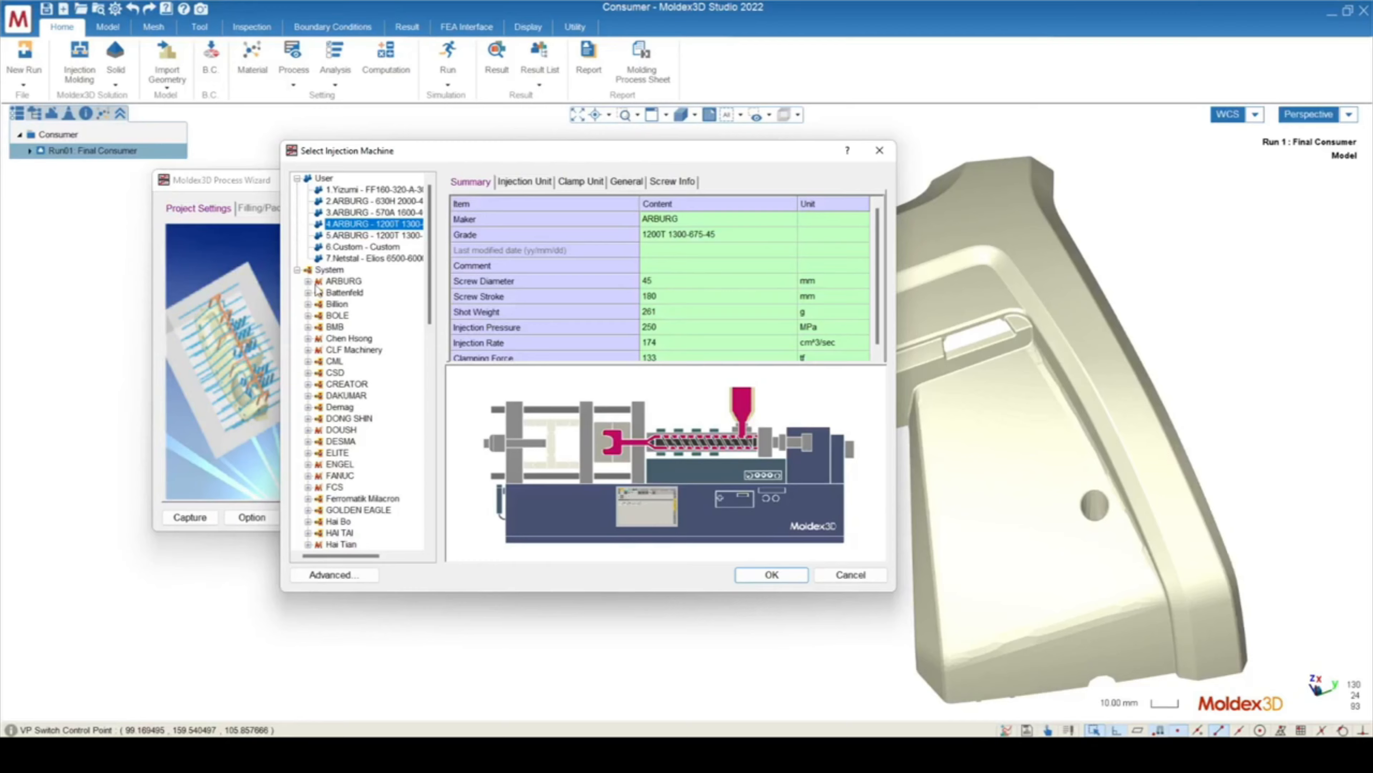
{"action": "left_click", "coordinate": [308, 281]}
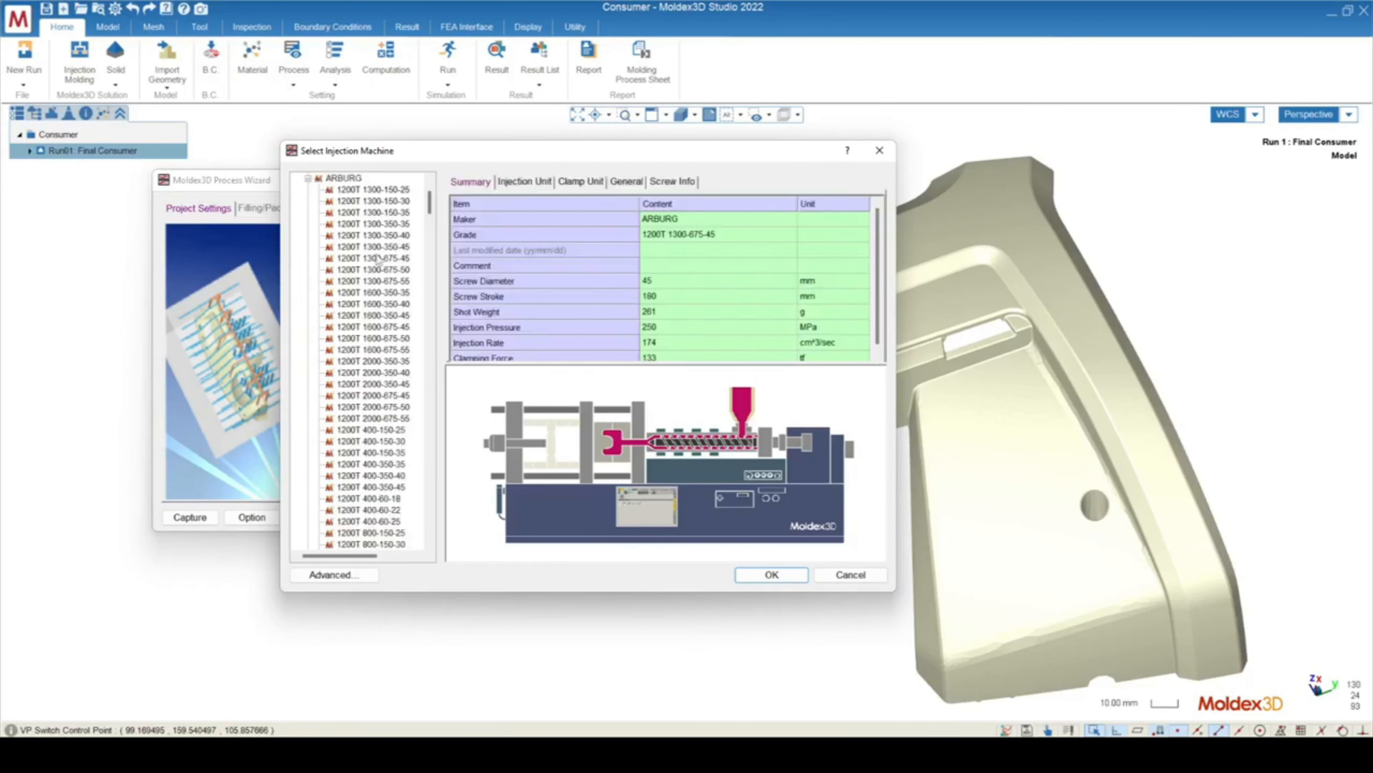
Step: Examine the screw, shot weight, injection and clamping specifications of the ARBURG 1200T 1300-150-25 machine
{"action": "left_click", "coordinate": [364, 190]}
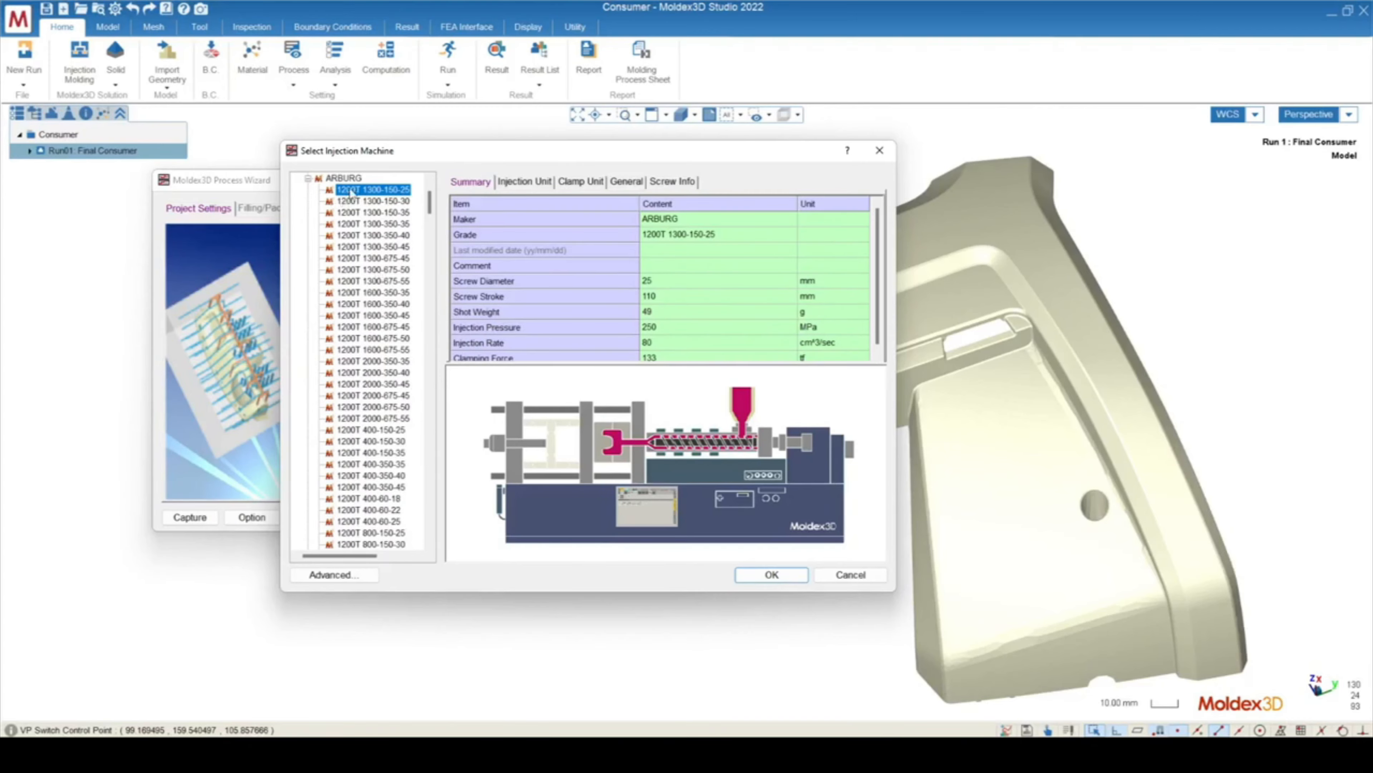
{"action": "scroll", "coordinate": [594, 260], "scroll_direction": "down", "scroll_amount": 1}
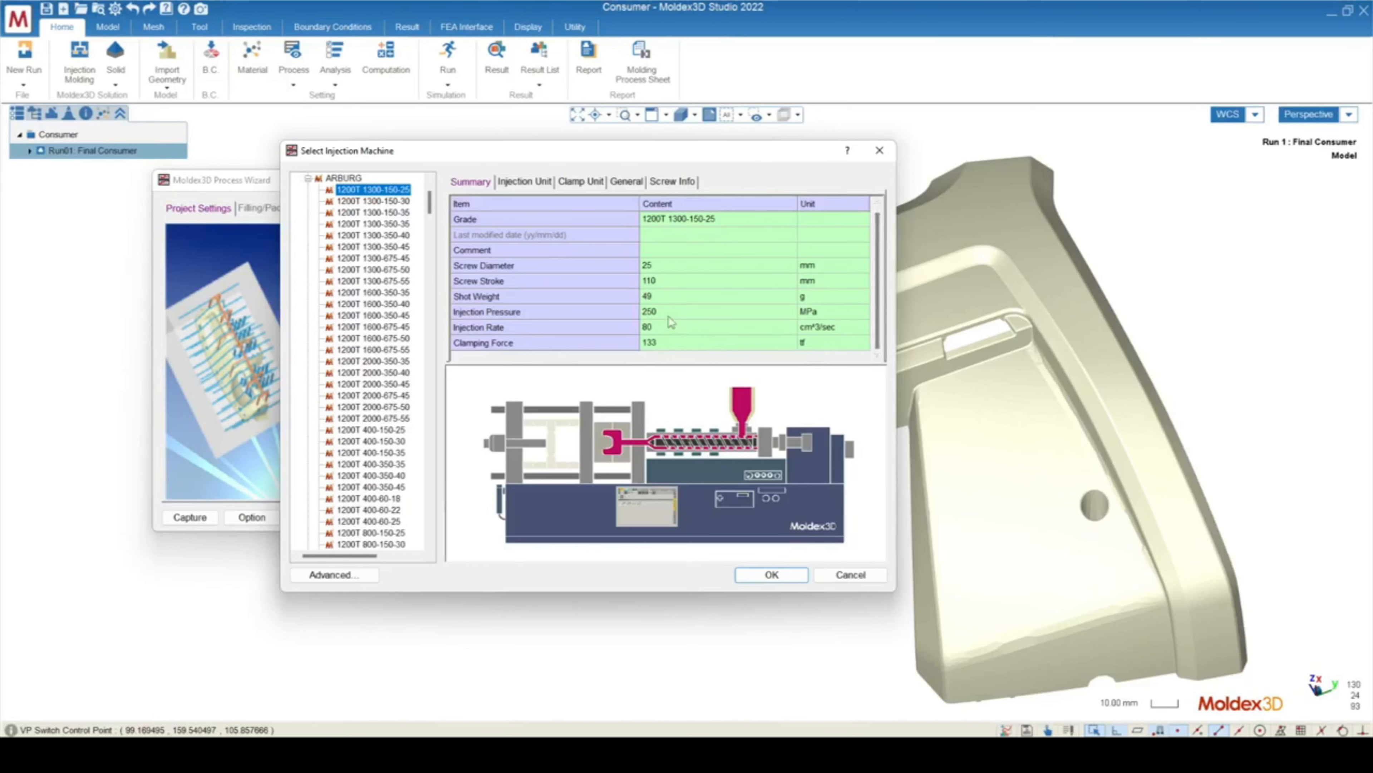
{"action": "left_click_drag", "start_coordinate": [665, 264], "coordinate": [663, 336]}
{"action": "left_click_drag", "start_coordinate": [659, 259], "coordinate": [663, 344]}
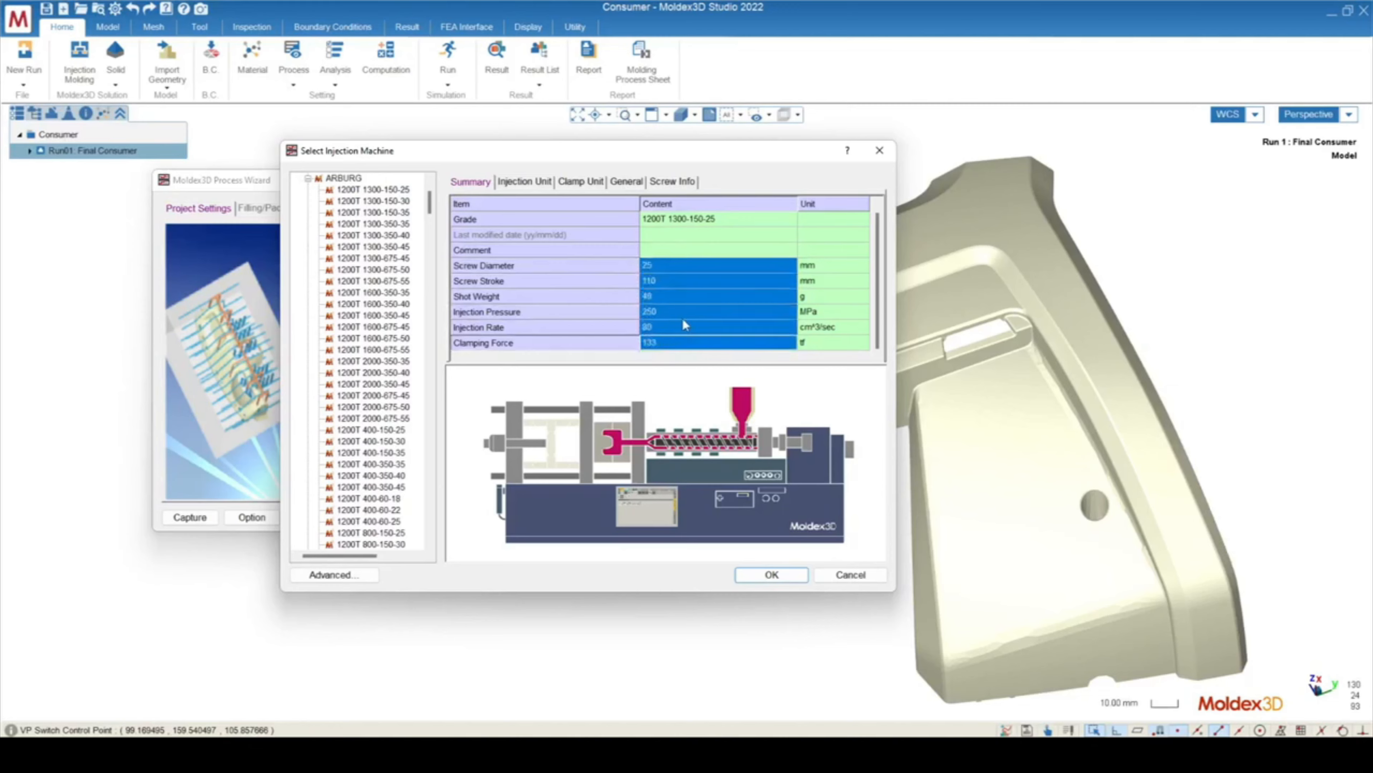
{"action": "left_click", "coordinate": [695, 253]}
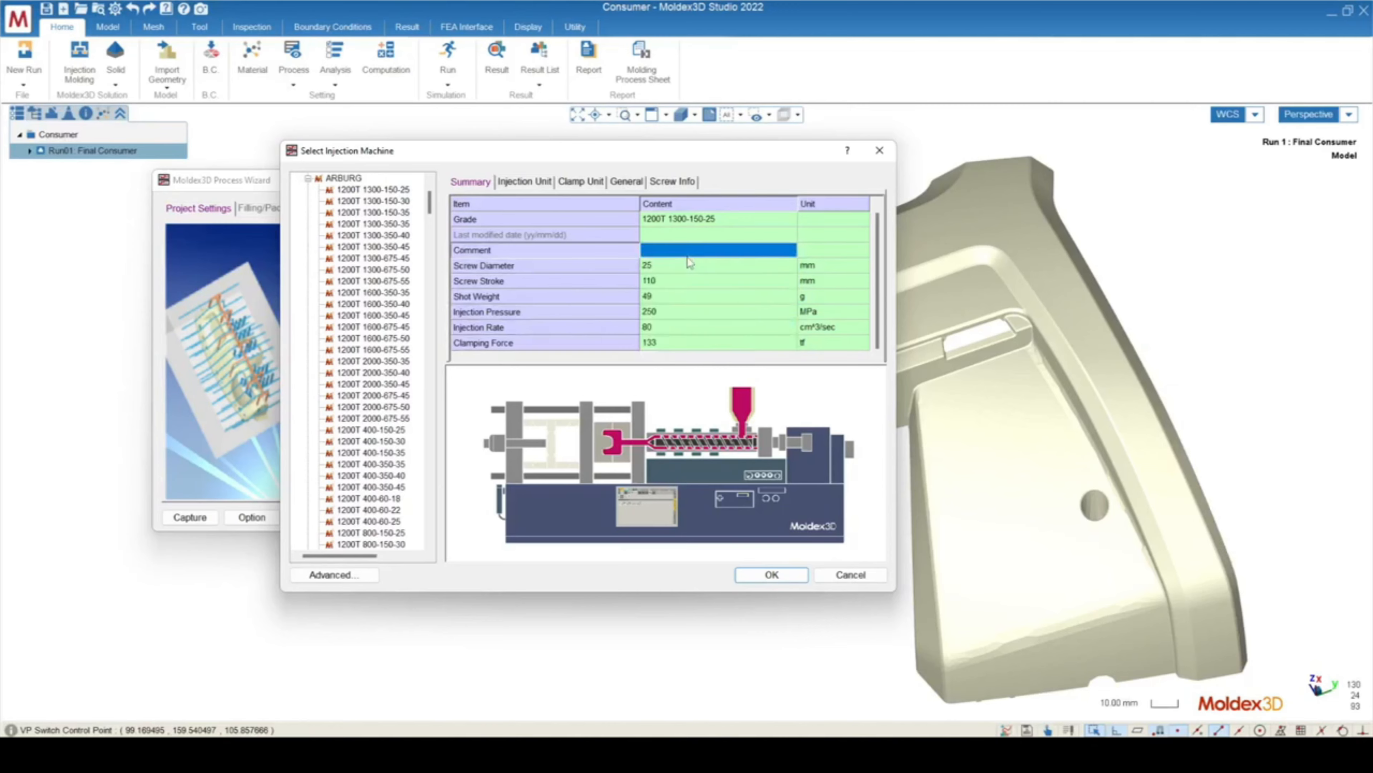
{"action": "left_click_drag", "start_coordinate": [682, 268], "coordinate": [691, 362]}
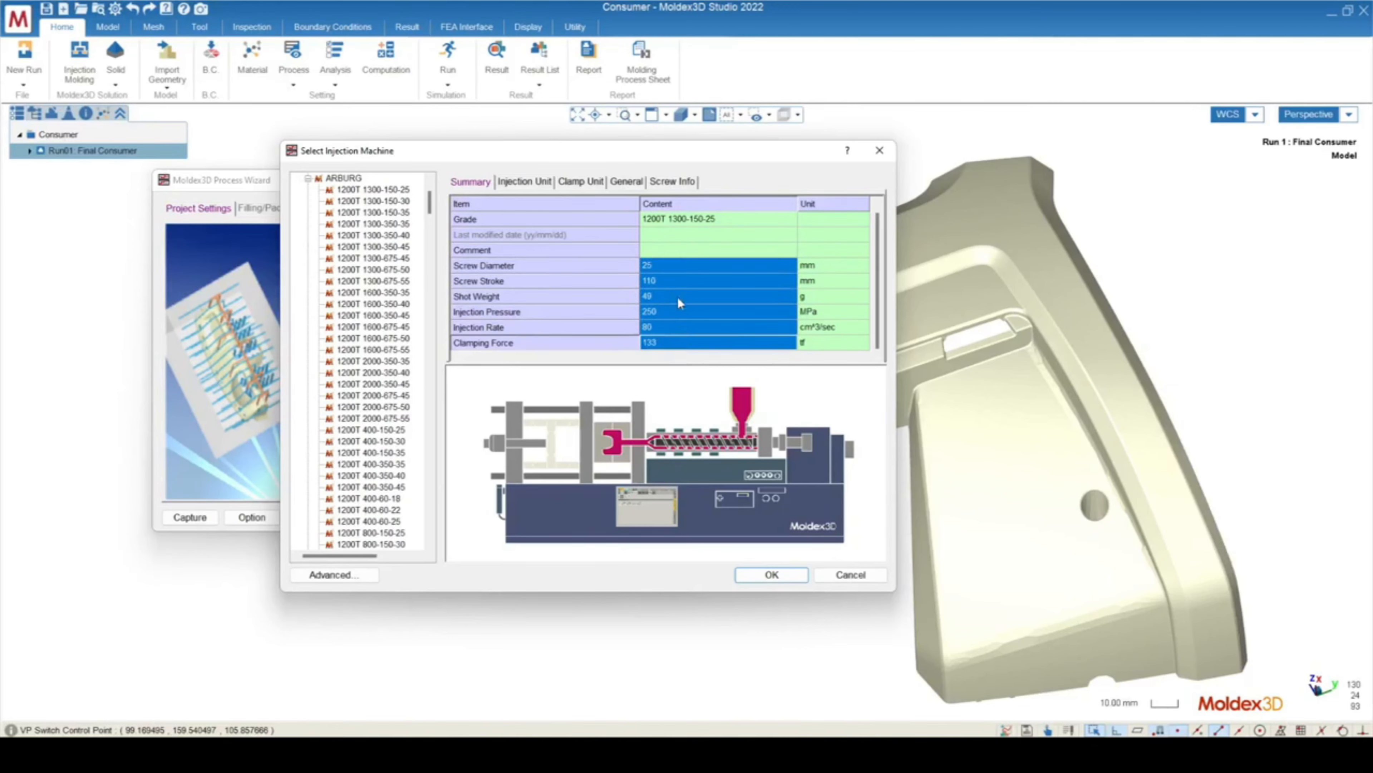
{"action": "left_click", "coordinate": [660, 253]}
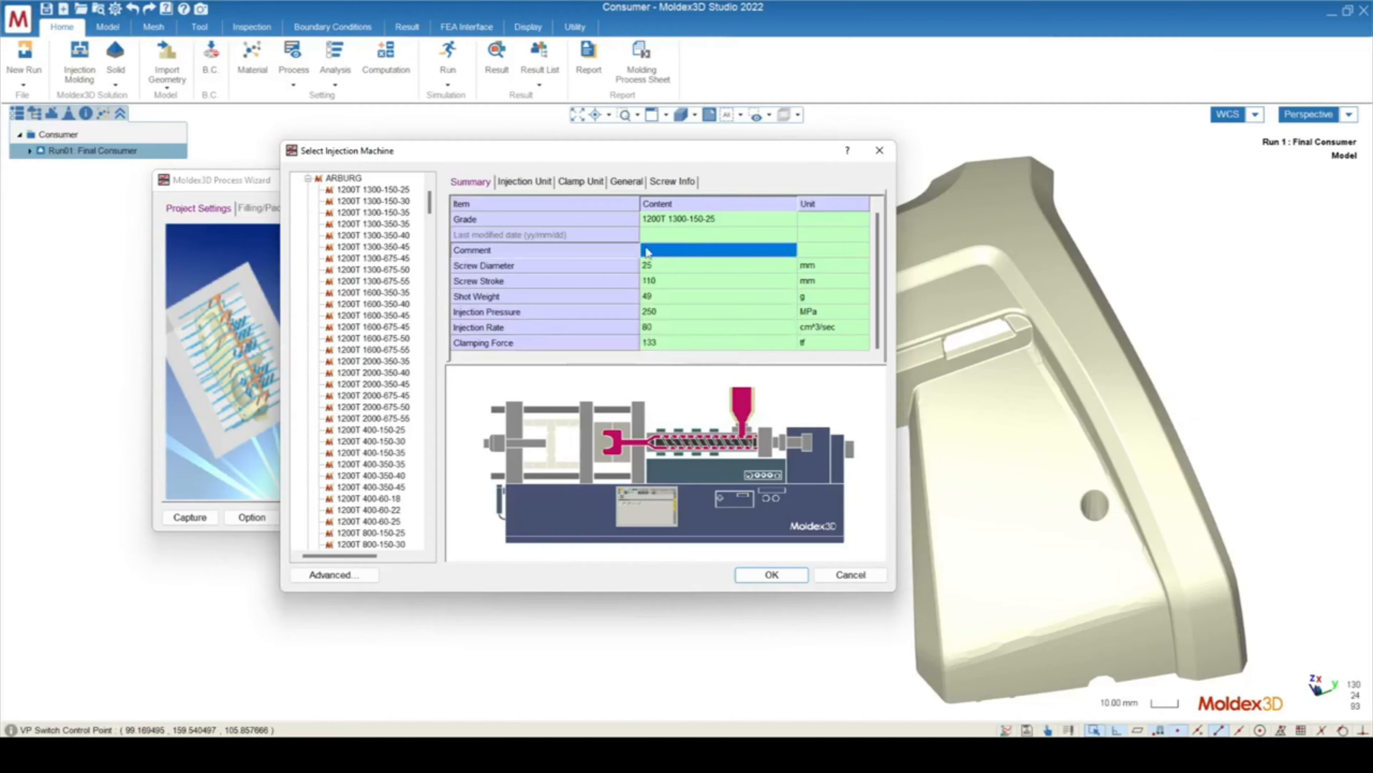
Step: Take the ARBURG 1200T 1300-150-35 as the base machine and change its grade to 1200T 1300-150-40
{"action": "scroll", "coordinate": [363, 265], "scroll_direction": "up", "scroll_amount": 2}
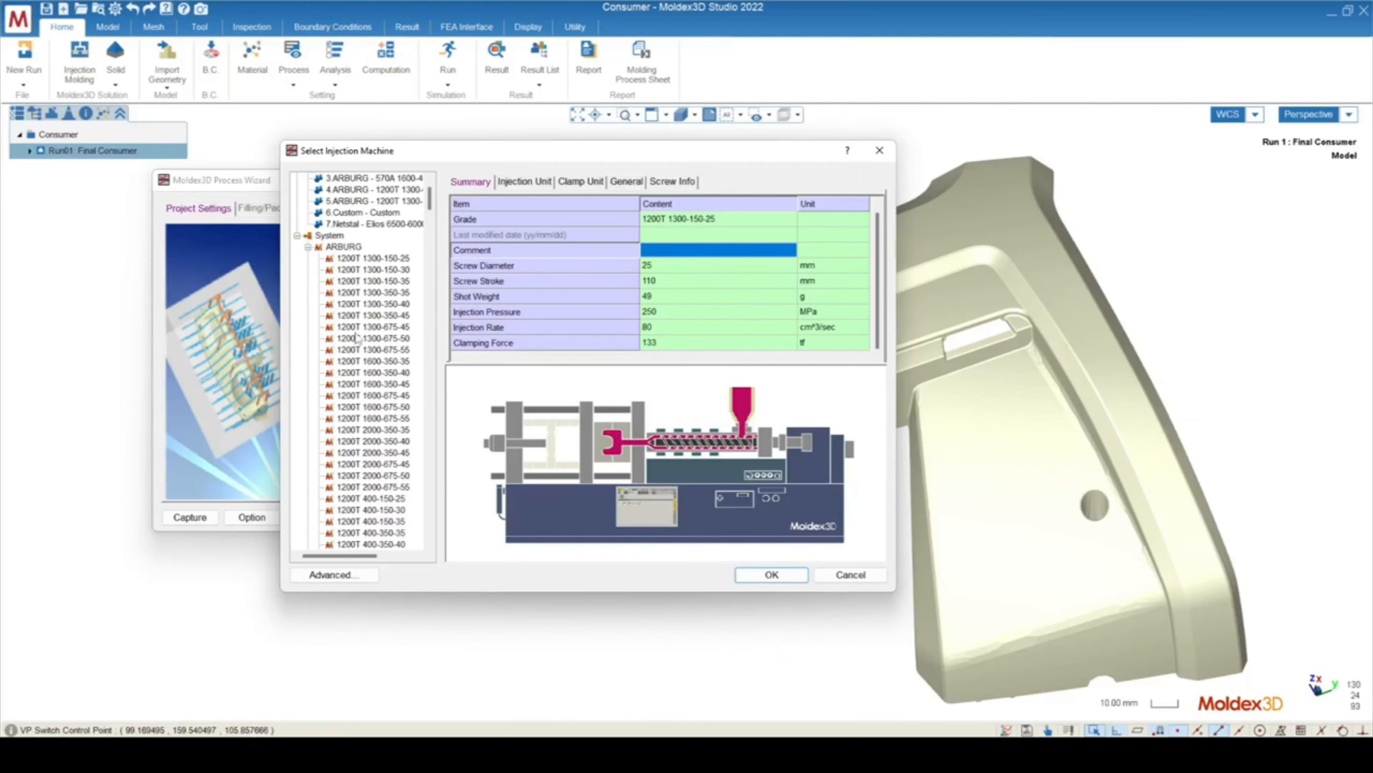
{"action": "left_click", "coordinate": [371, 293]}
{"action": "left_click", "coordinate": [379, 281]}
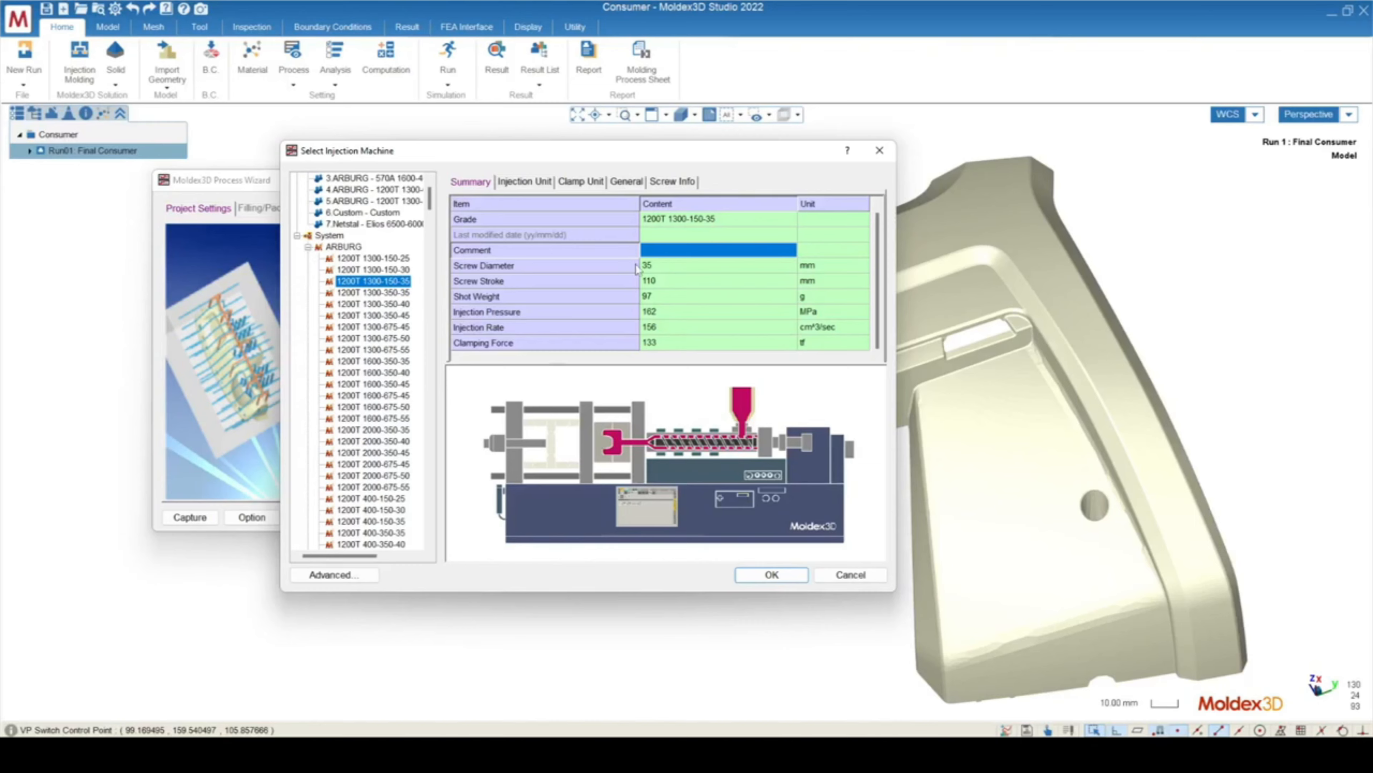
{"action": "left_click", "coordinate": [721, 221]}
{"action": "left_click", "coordinate": [726, 223]}
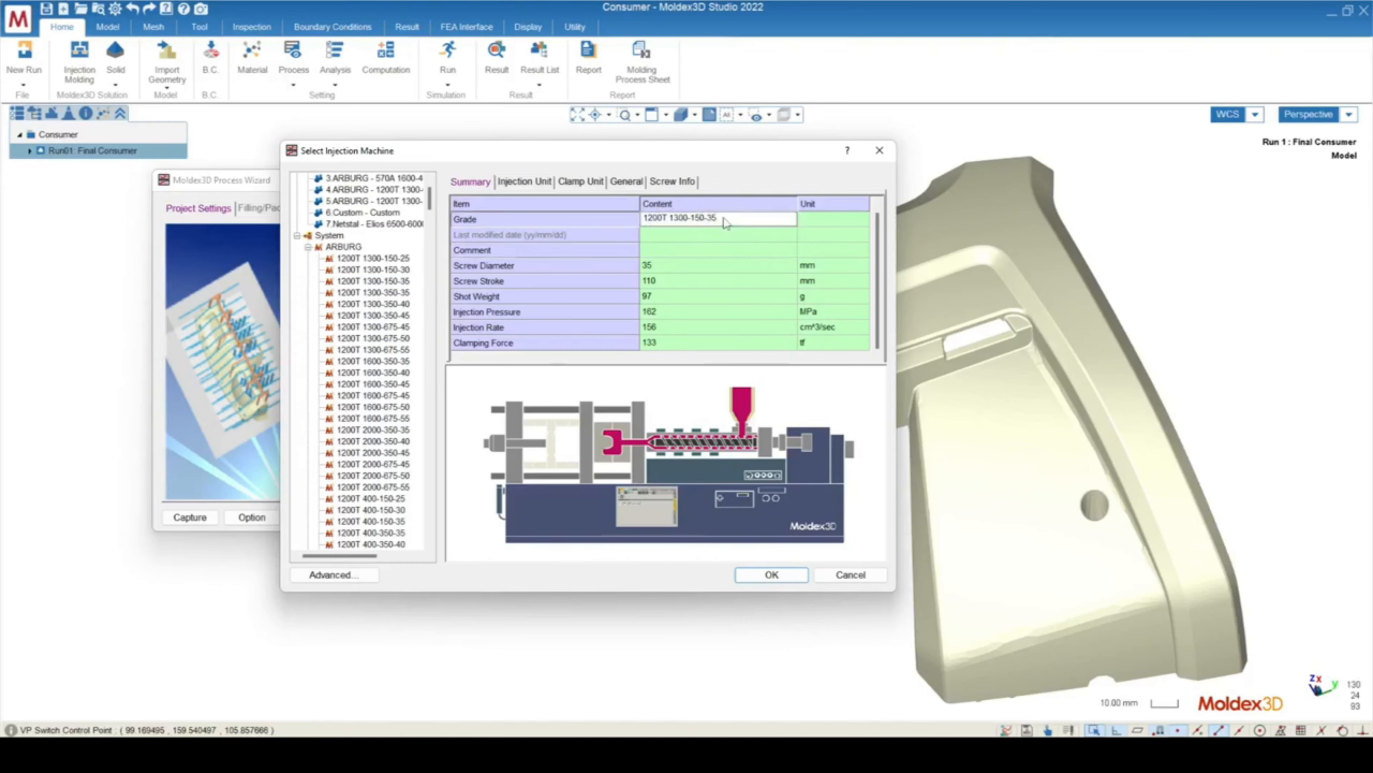
{"action": "key", "text": "BackSpace"}
{"action": "key", "text": "BackSpace"}
{"action": "type", "text": "40"}
{"action": "left_click", "coordinate": [686, 254]}
{"action": "scroll", "coordinate": [351, 306], "scroll_direction": "up", "scroll_amount": 1}
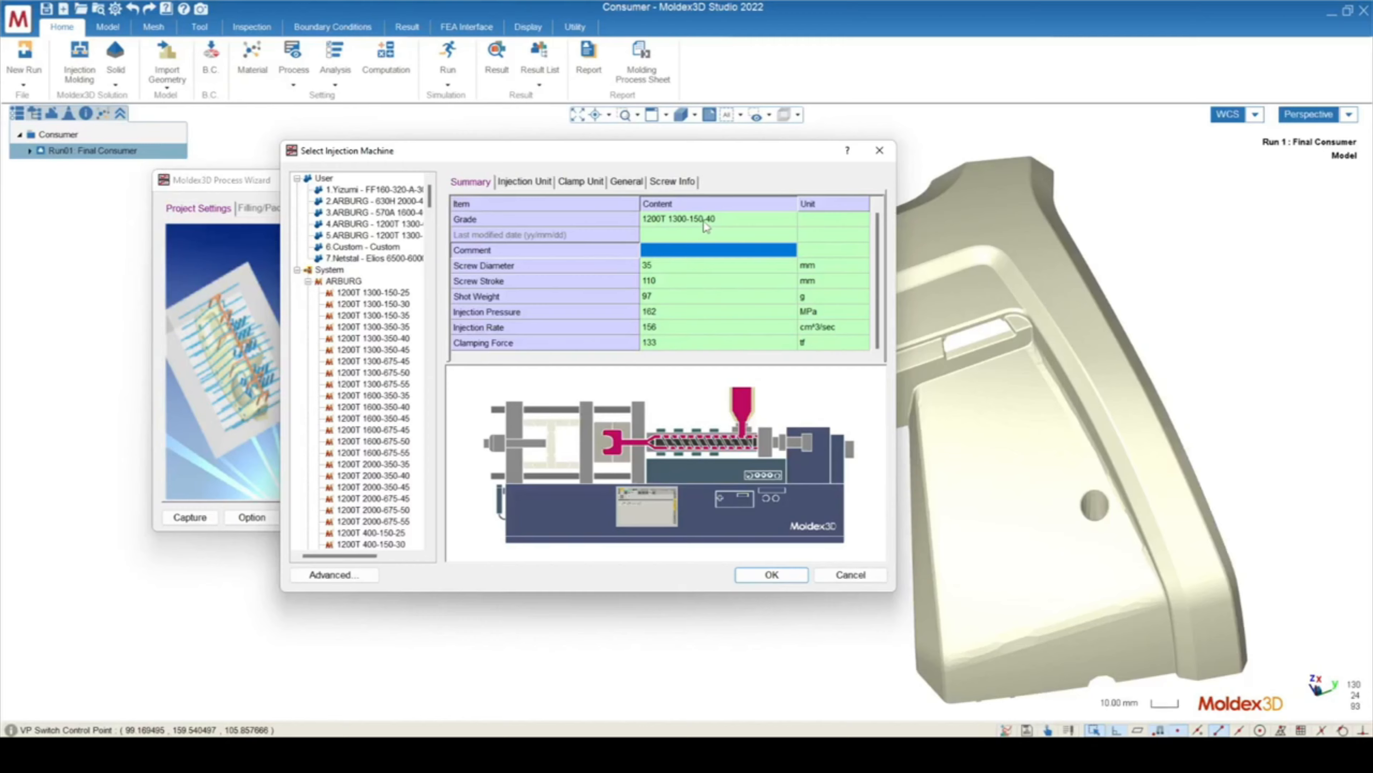
Step: Set the machine's screw diameter to 40 mm
{"action": "left_click", "coordinate": [481, 267]}
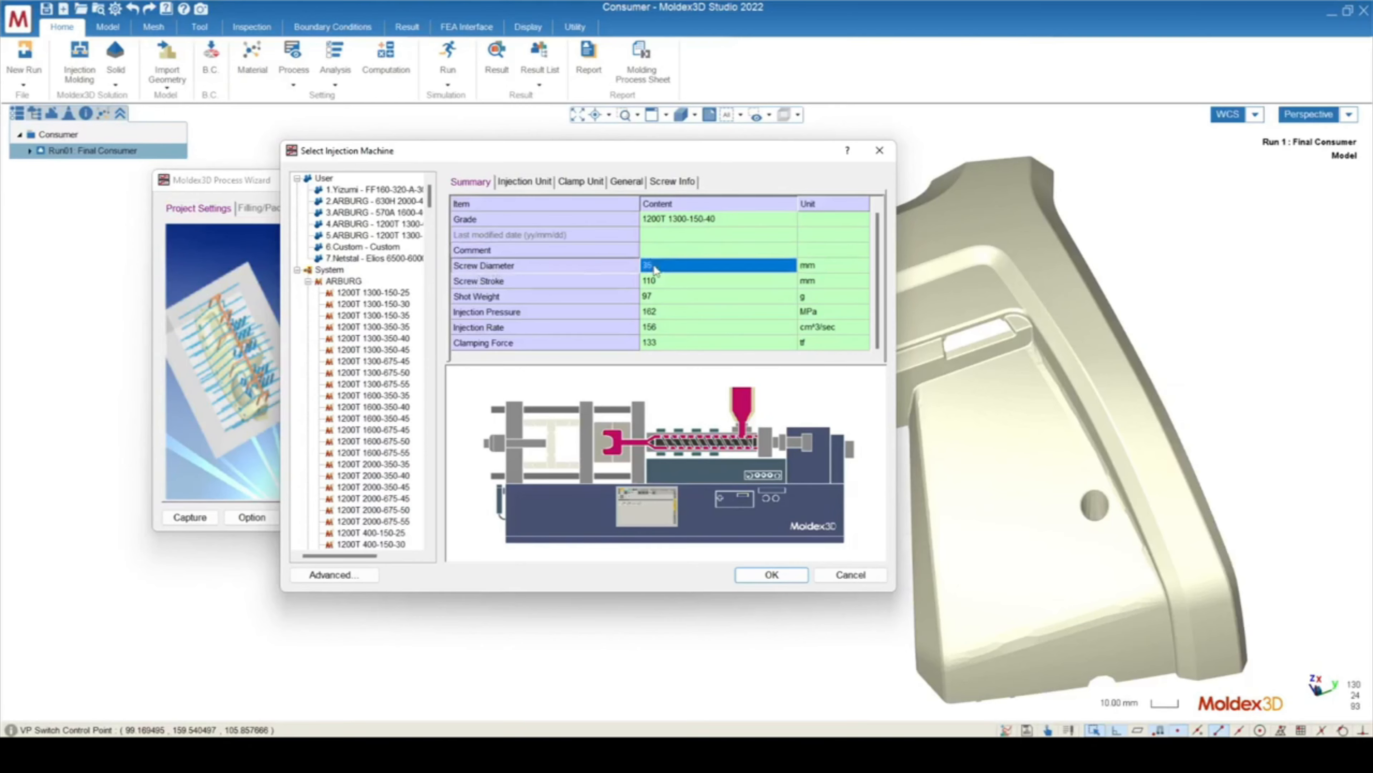
{"action": "type", "text": "40"}
{"action": "left_click", "coordinate": [654, 250]}
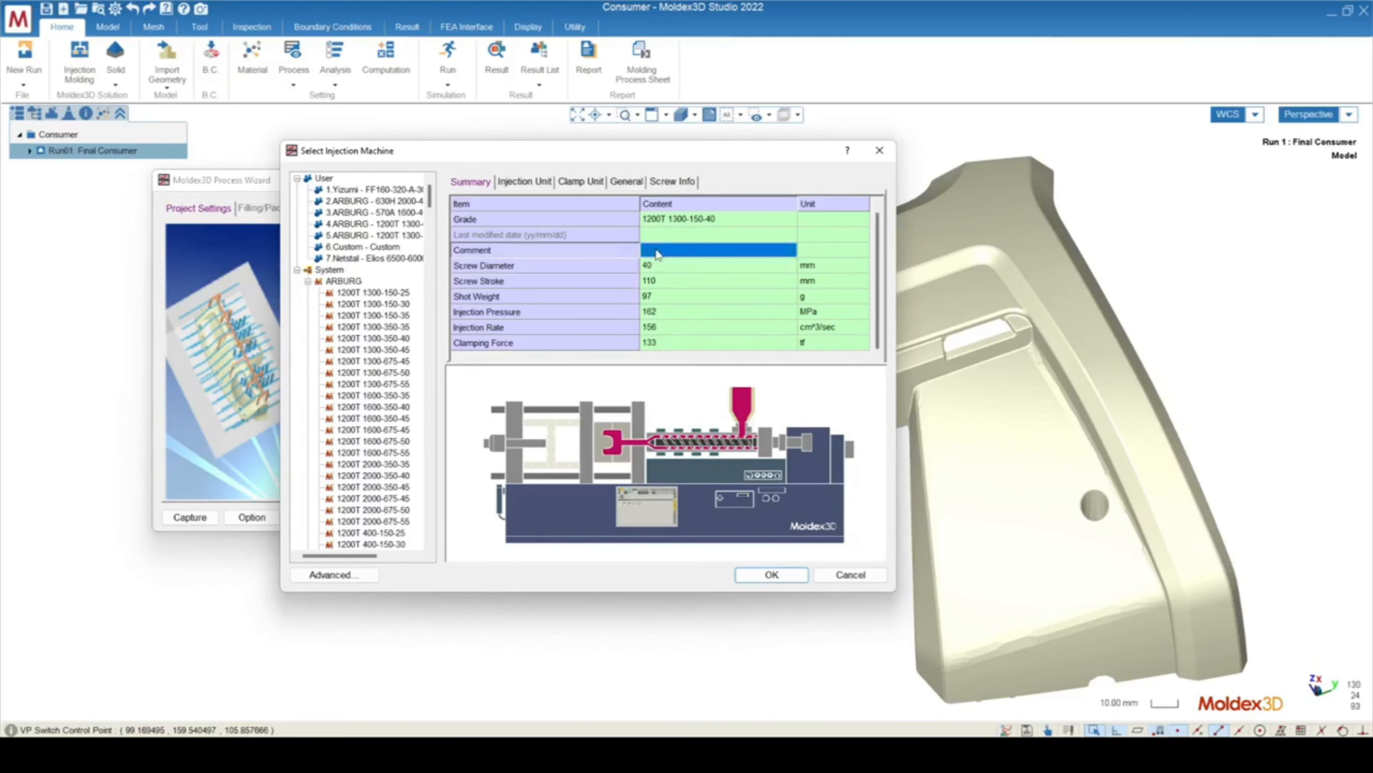
Step: Check the machine summary from screw diameter and stroke through shot weight, injection pressure and rate to clamping force
{"action": "left_click", "coordinate": [655, 267]}
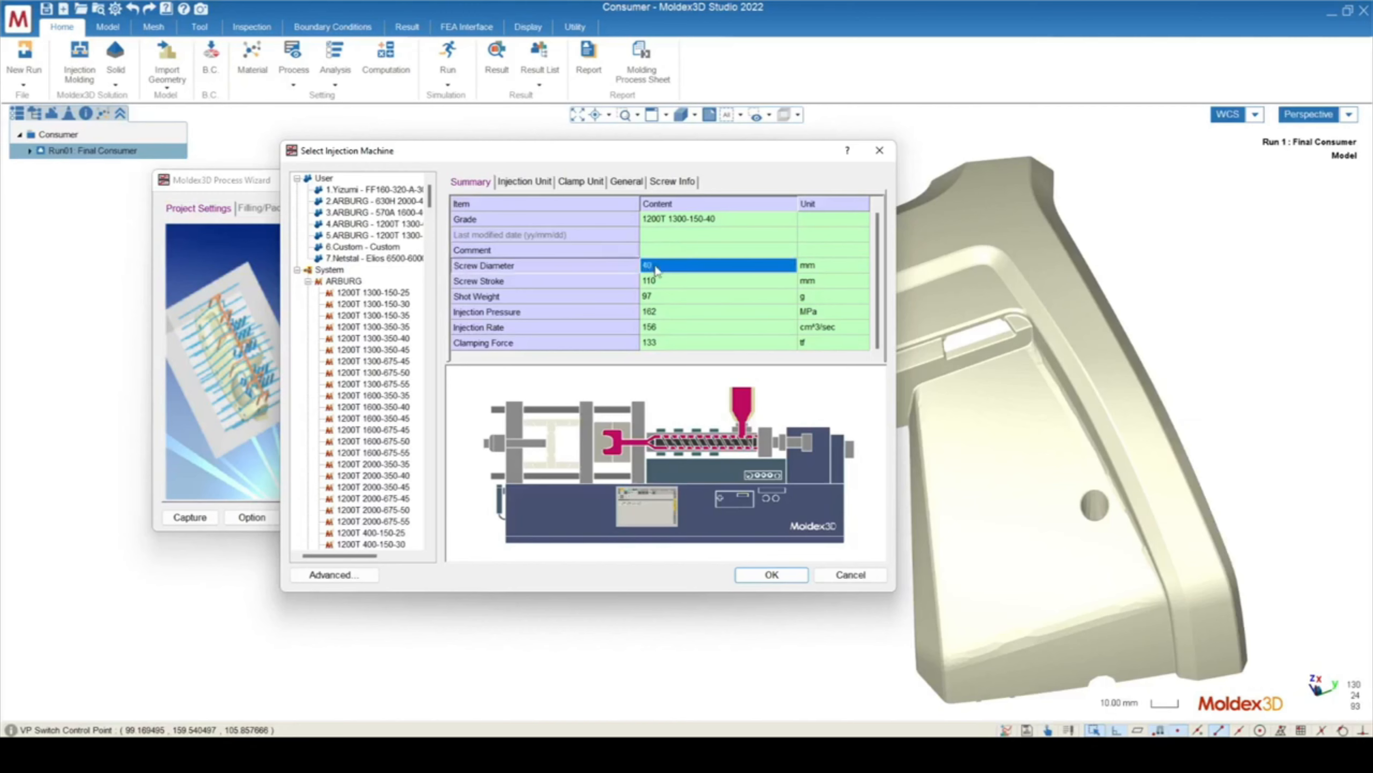
{"action": "left_click", "coordinate": [656, 281]}
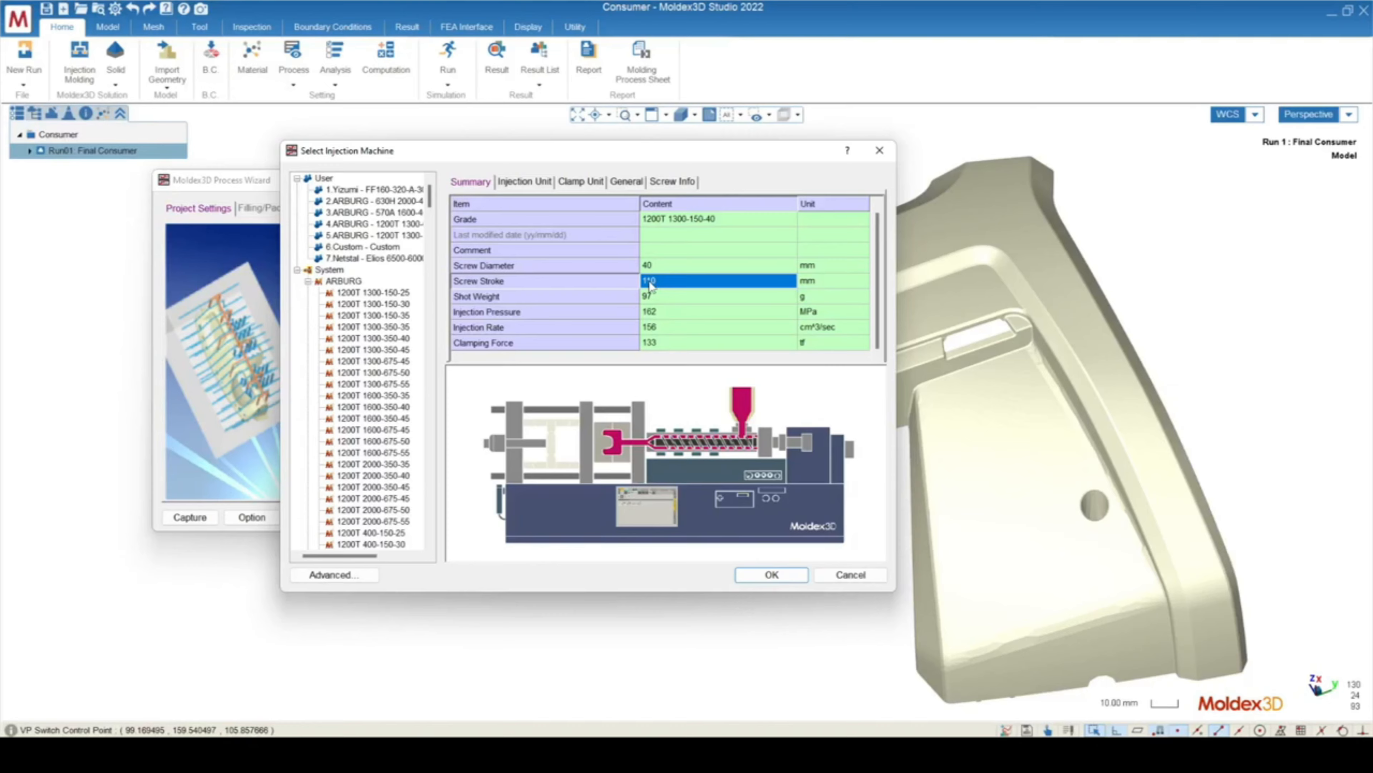
{"action": "left_click", "coordinate": [656, 298]}
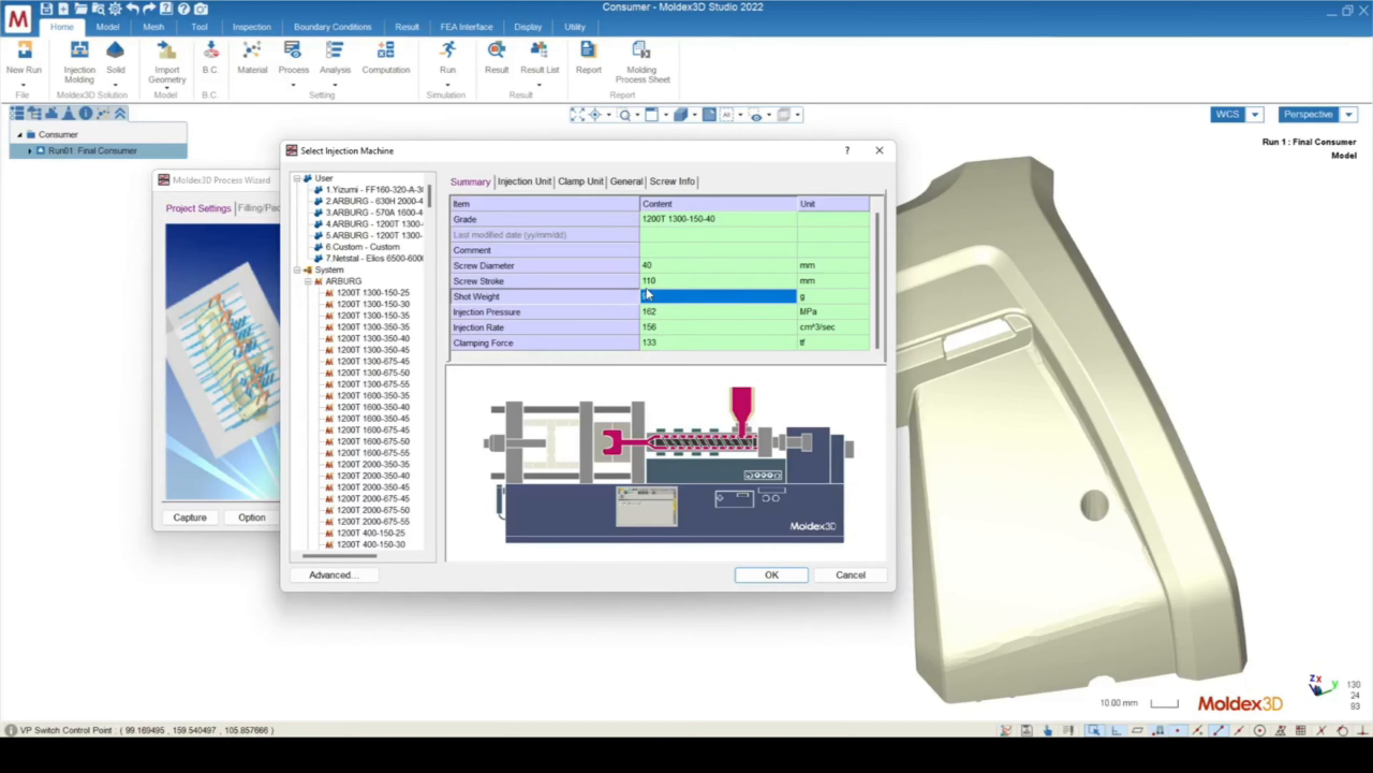
{"action": "left_click", "coordinate": [657, 315]}
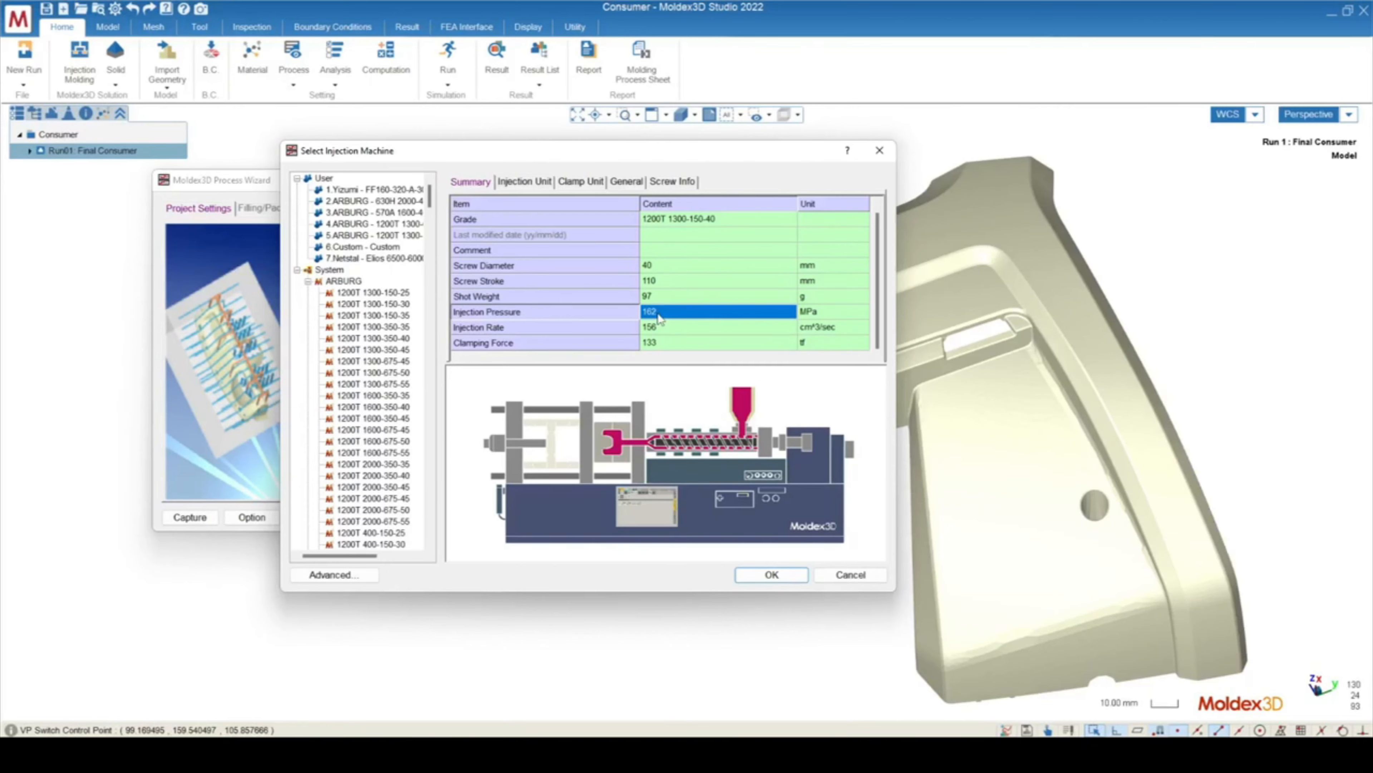
{"action": "left_click", "coordinate": [659, 327]}
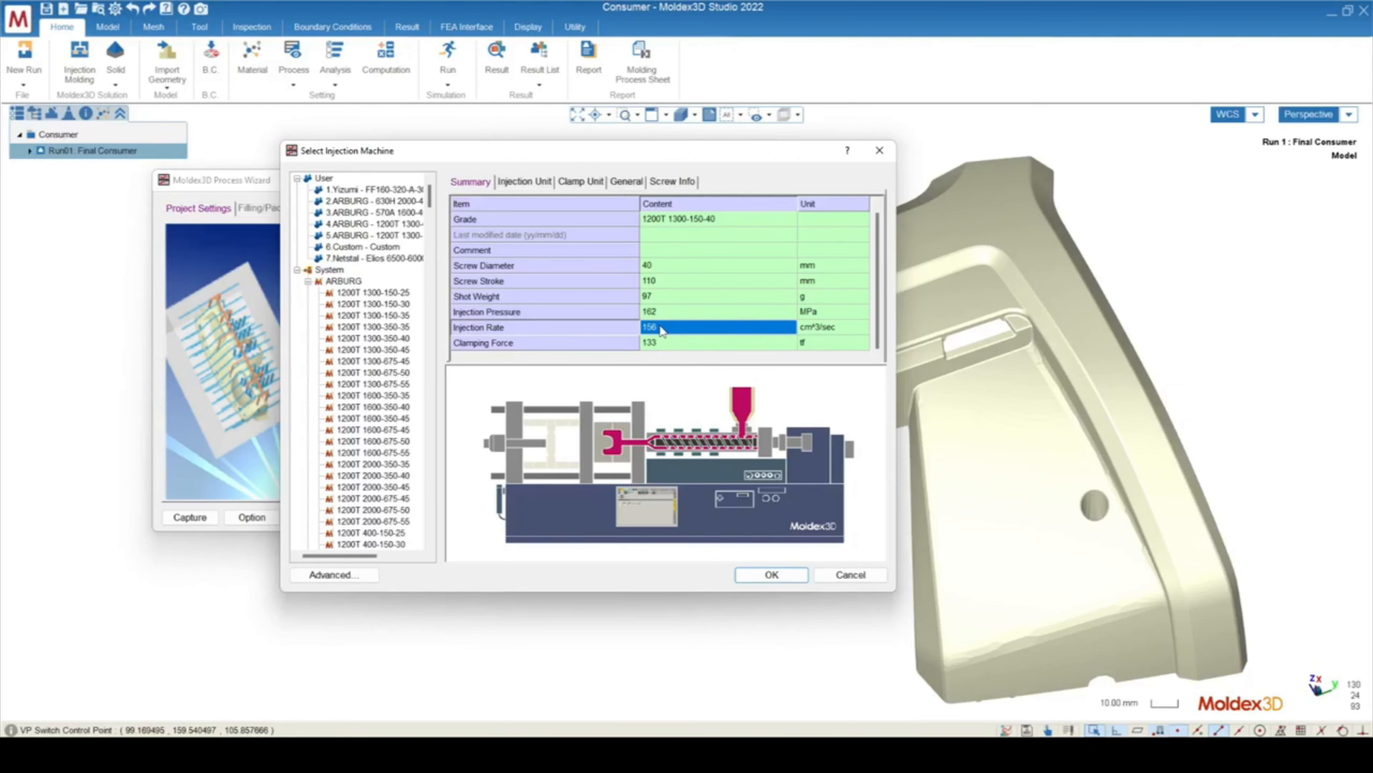
{"action": "left_click", "coordinate": [665, 345]}
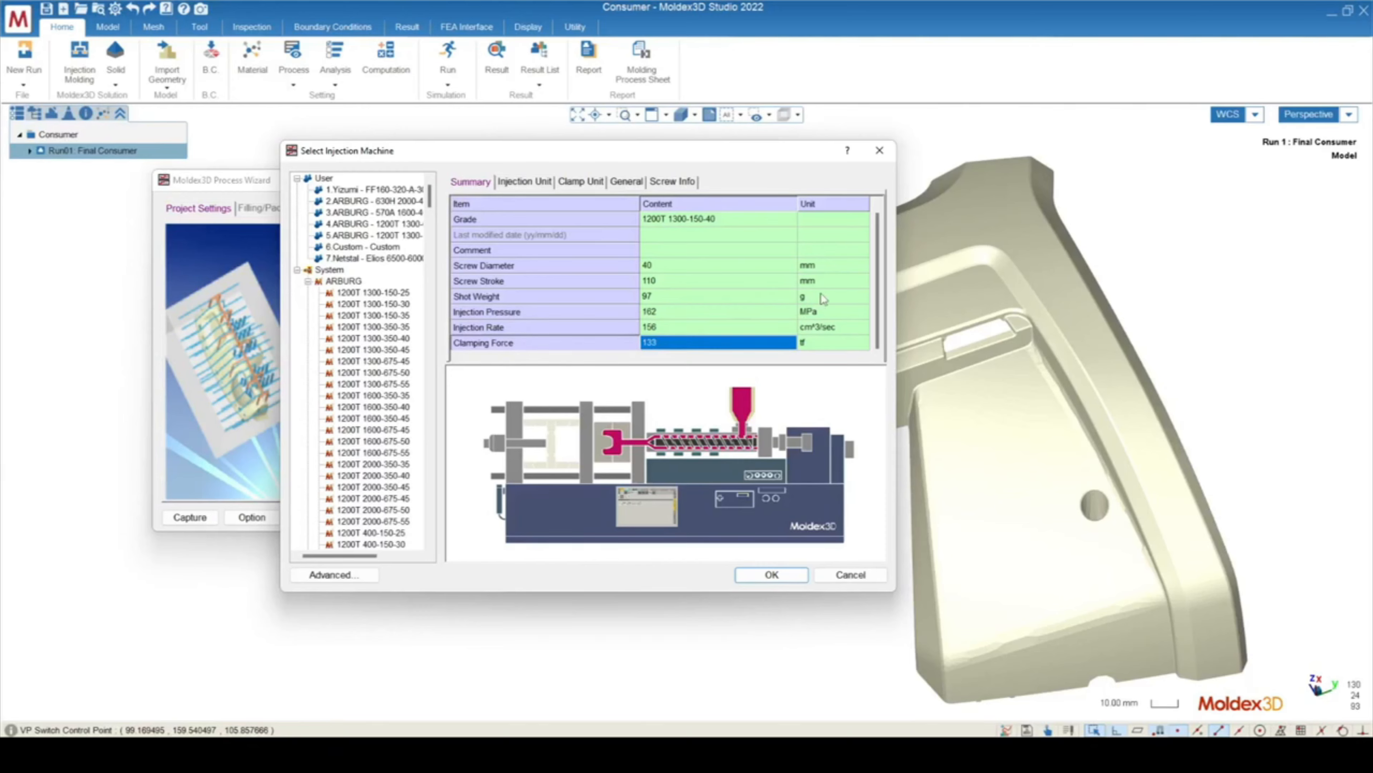
{"action": "mouse_move", "coordinate": [878, 290]}
{"action": "left_mouse_down"}
{"action": "mouse_move", "coordinate": [877, 264]}
{"action": "mouse_move", "coordinate": [882, 294]}
{"action": "left_mouse_up"}
Step: Review the customised machine's injection unit, clamp unit, general and screw specifications, ending on its summary
{"action": "left_click", "coordinate": [525, 181]}
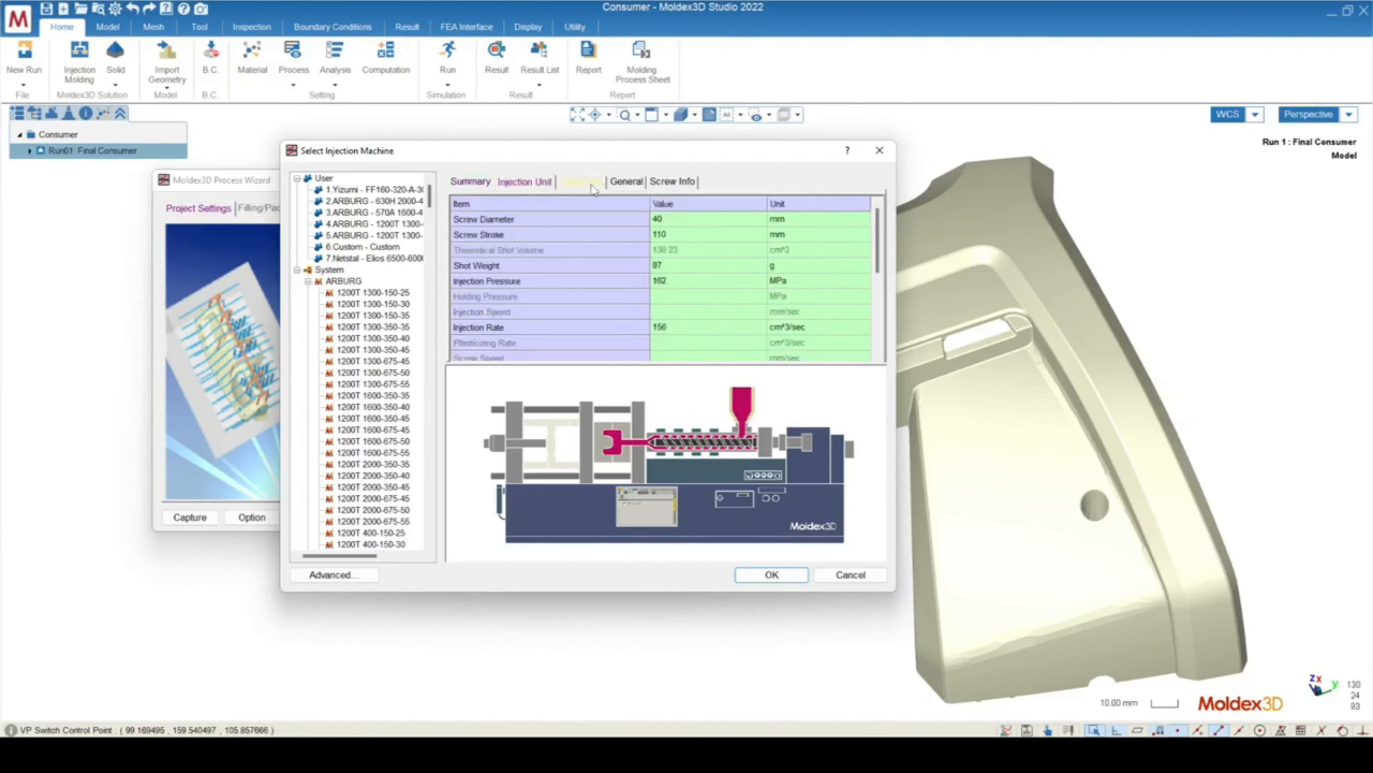
{"action": "left_click", "coordinate": [589, 183]}
{"action": "left_click", "coordinate": [633, 183]}
{"action": "left_click", "coordinate": [672, 181]}
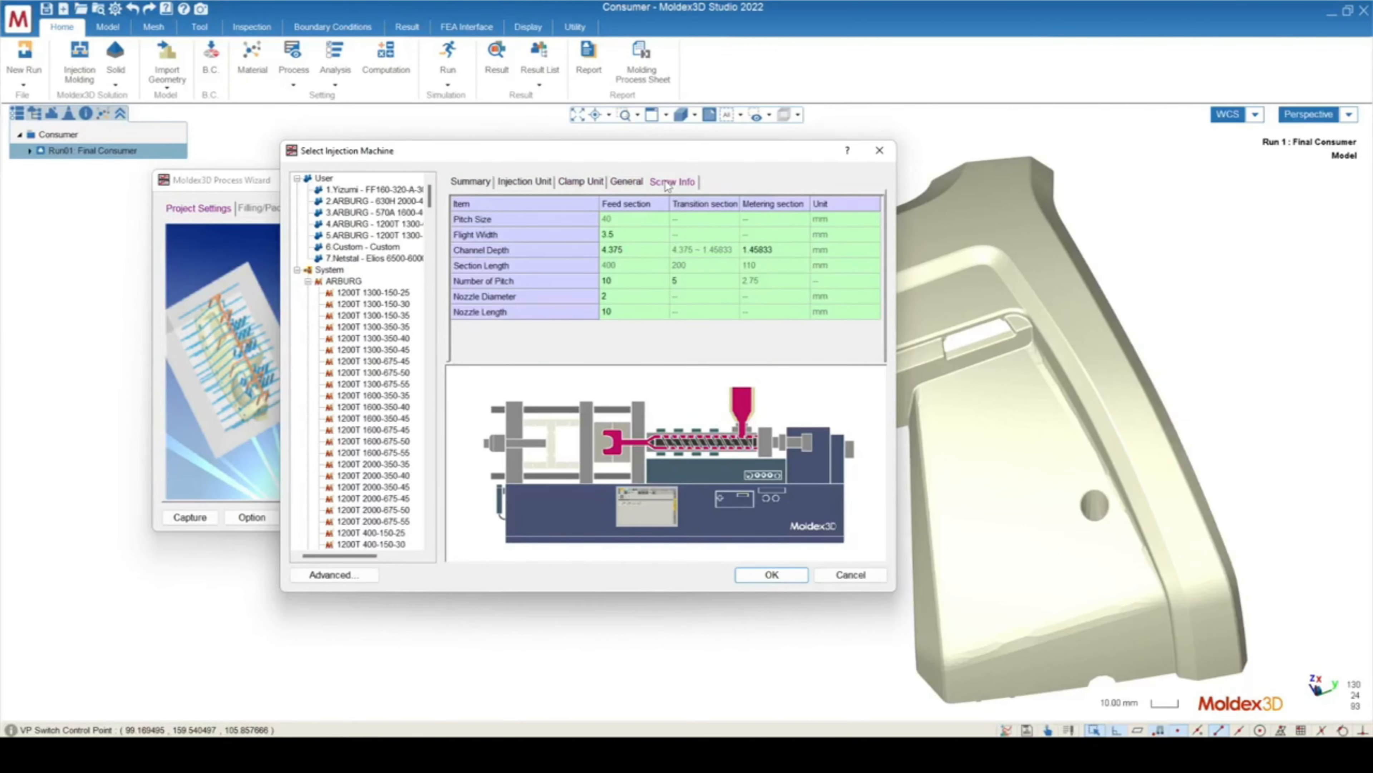
{"action": "left_click", "coordinate": [533, 183]}
{"action": "left_click", "coordinate": [581, 182]}
{"action": "left_click", "coordinate": [626, 181]}
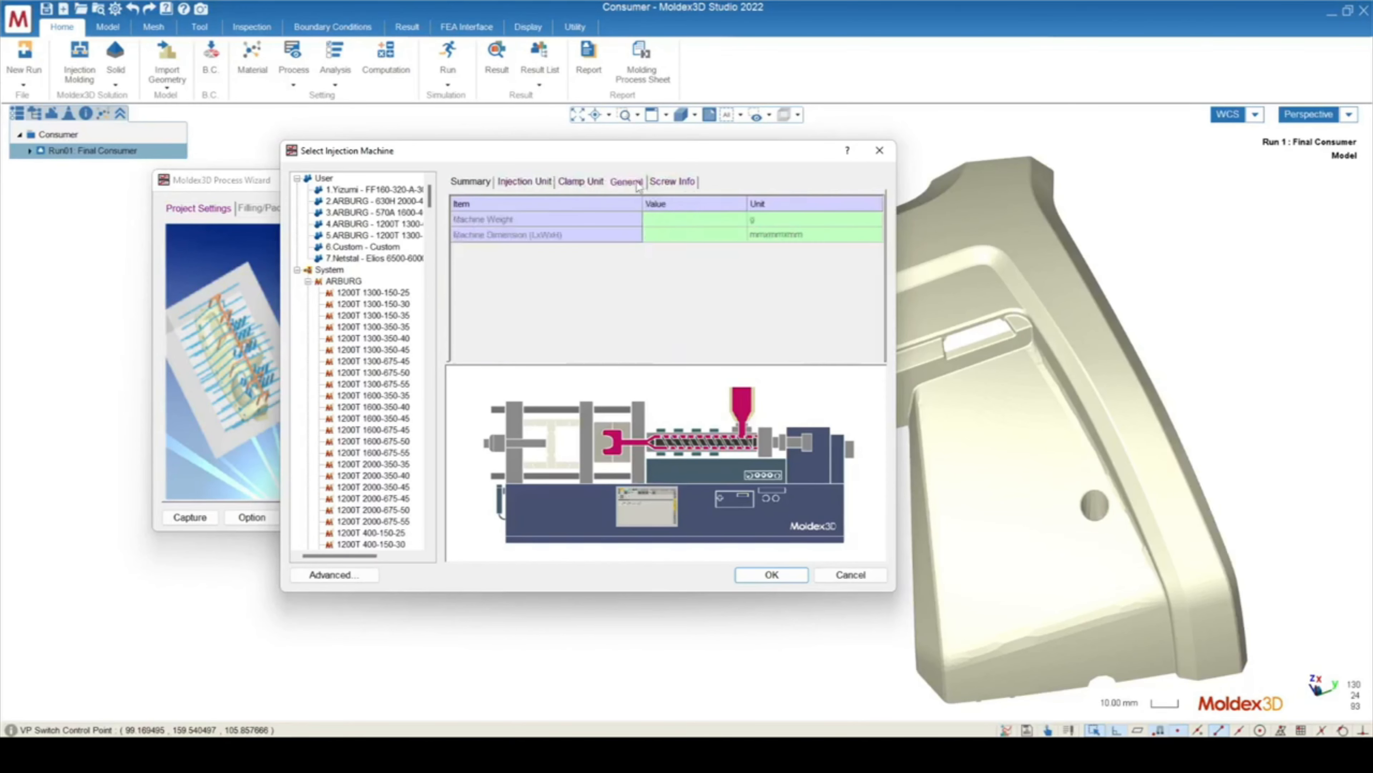
{"action": "left_click", "coordinate": [672, 181]}
{"action": "left_click", "coordinate": [525, 181]}
{"action": "left_click", "coordinate": [481, 183]}
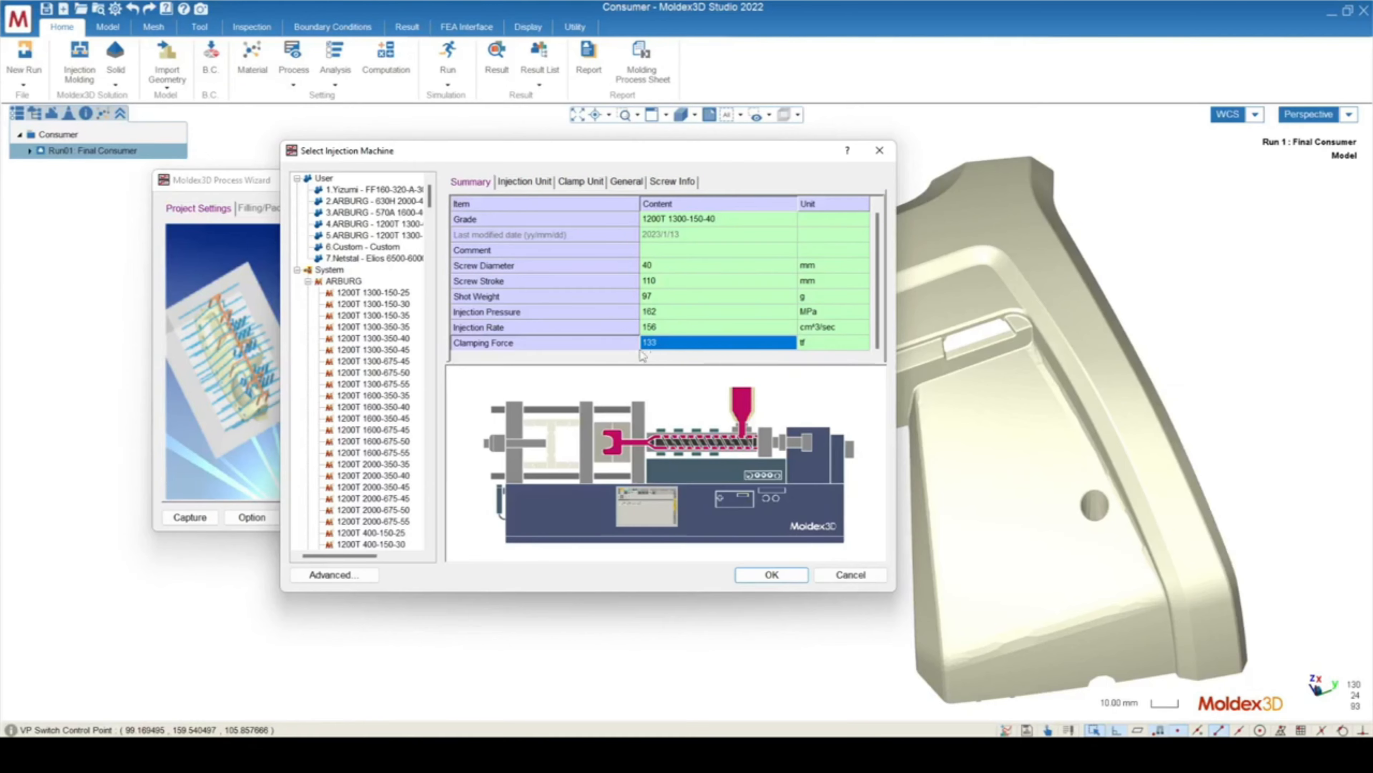
Step: Apply the customised machine with the profile settings scaled to its capability, and enable the machine interface with the SELOGICA controller
{"action": "left_click", "coordinate": [770, 576]}
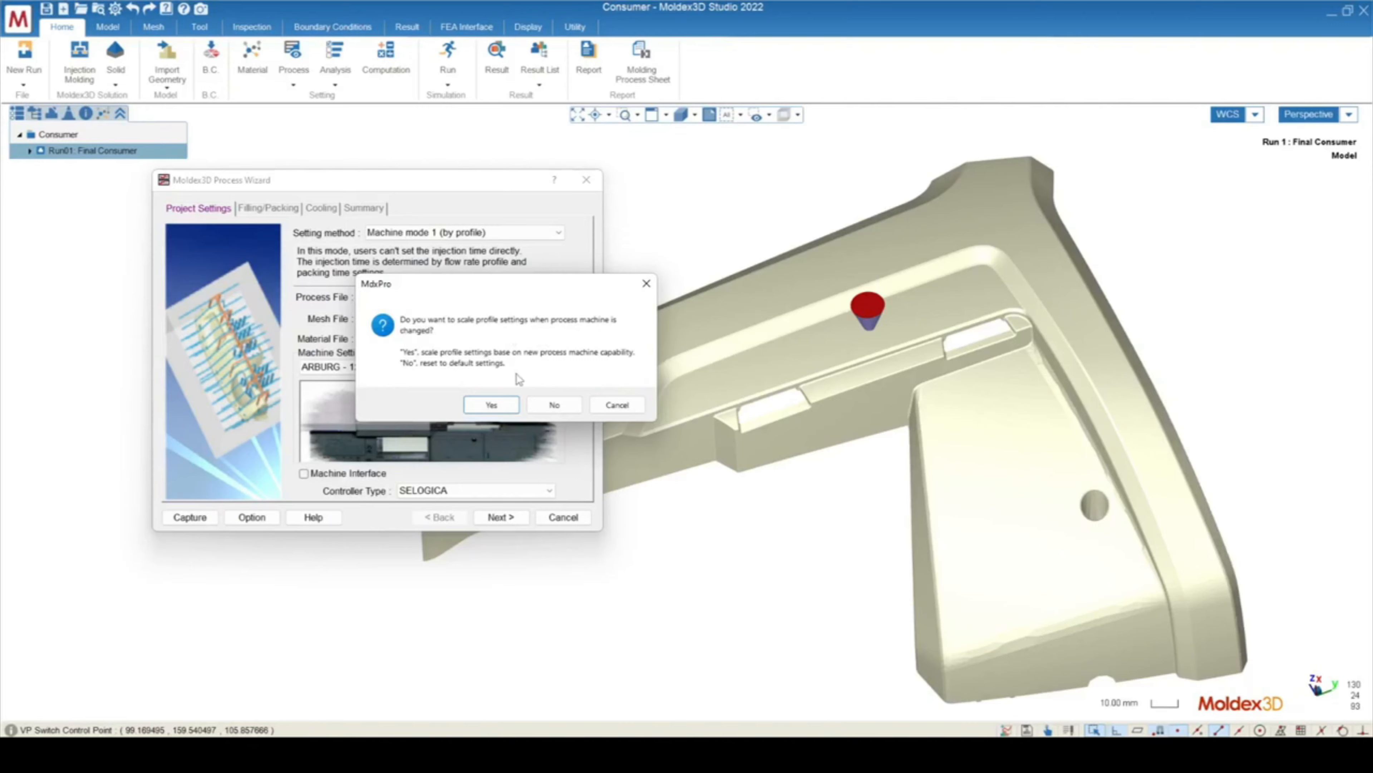
{"action": "left_click", "coordinate": [493, 406]}
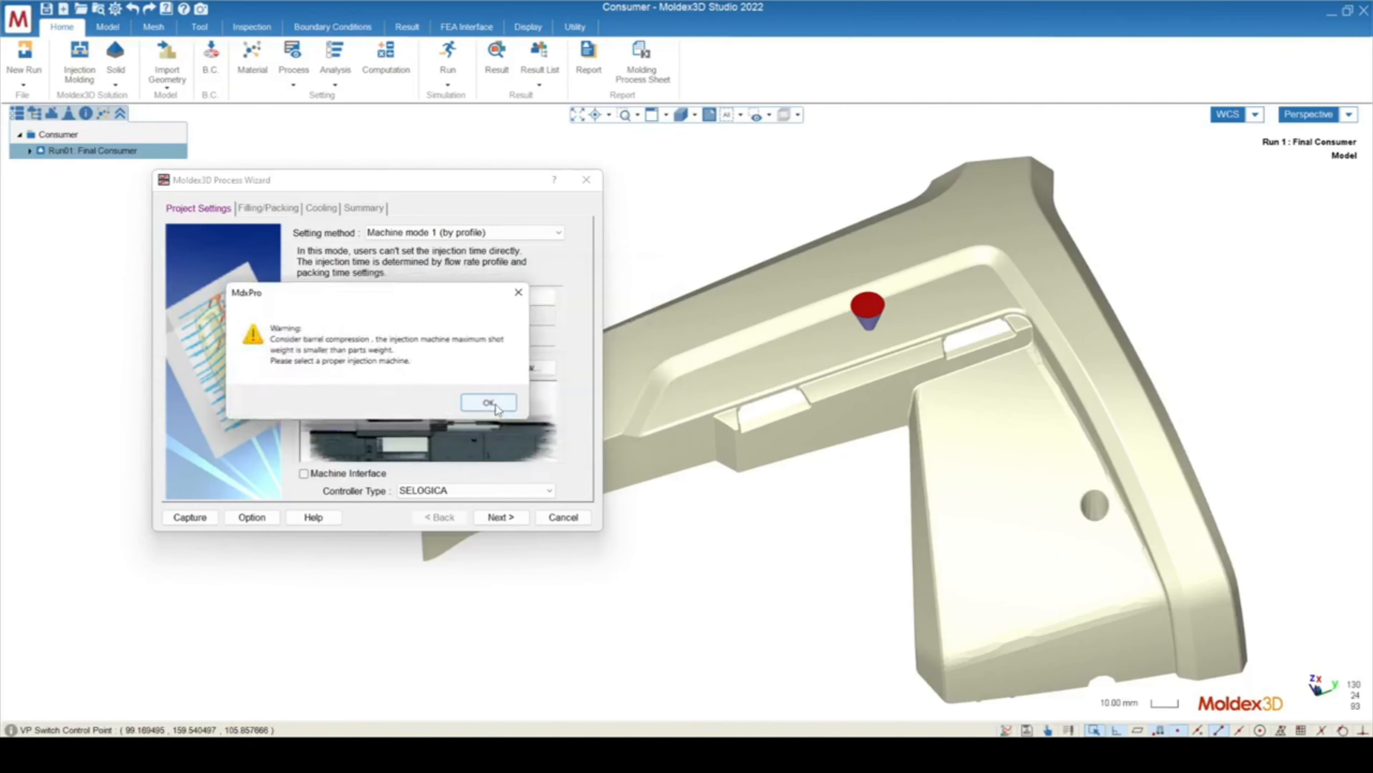
{"action": "left_click", "coordinate": [507, 408]}
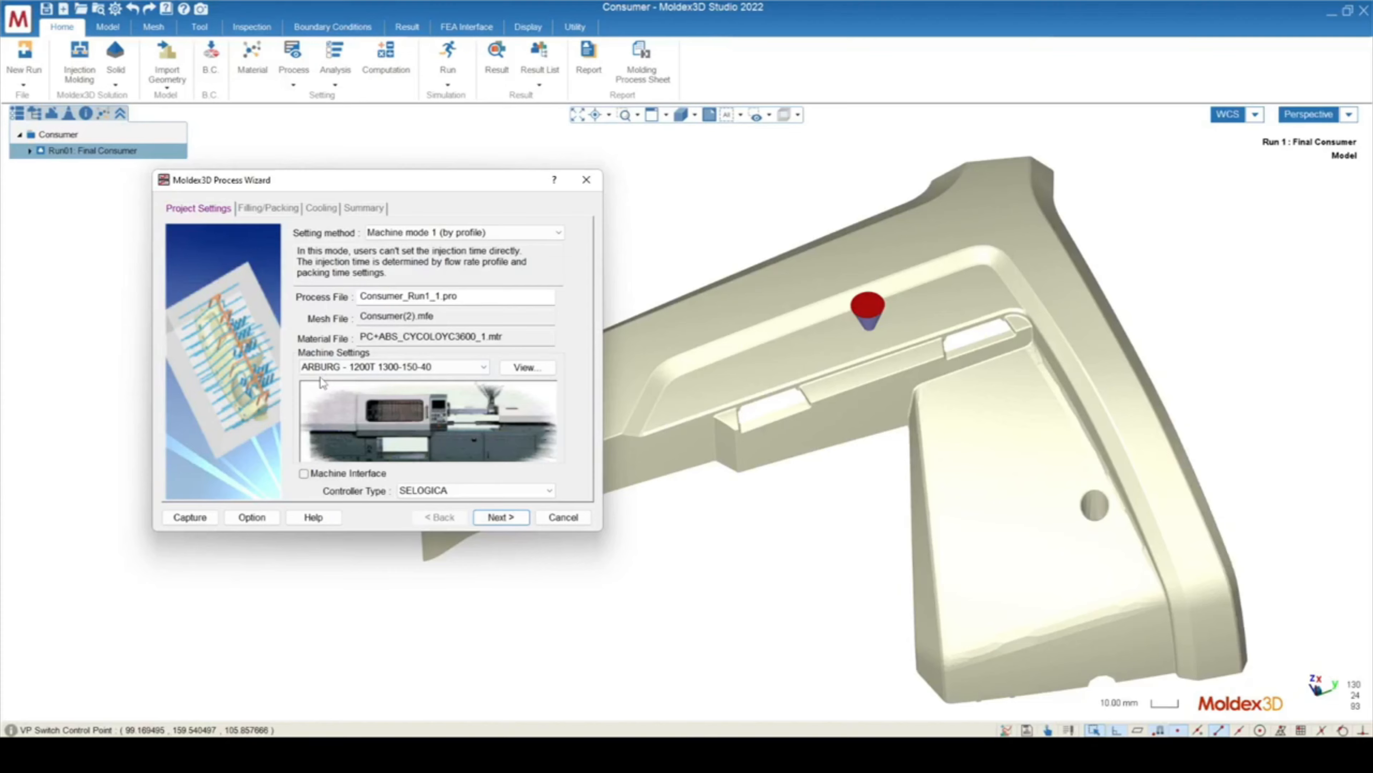
{"action": "left_click", "coordinate": [304, 474]}
{"action": "left_click", "coordinate": [500, 518]}
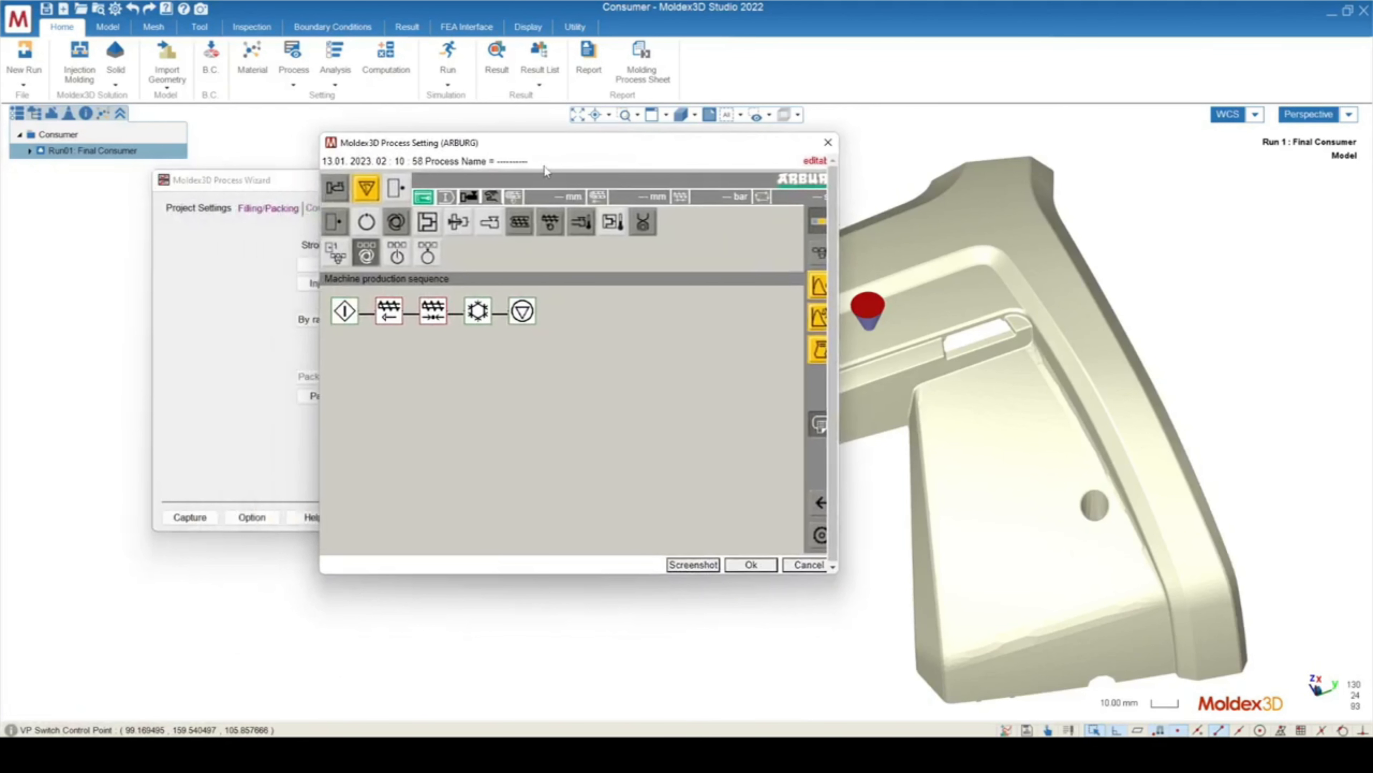
Step: Explore the ARBURG controller interface, including the injection settings, measurement chart and machine production sequence, and close it
{"action": "left_click", "coordinate": [452, 327]}
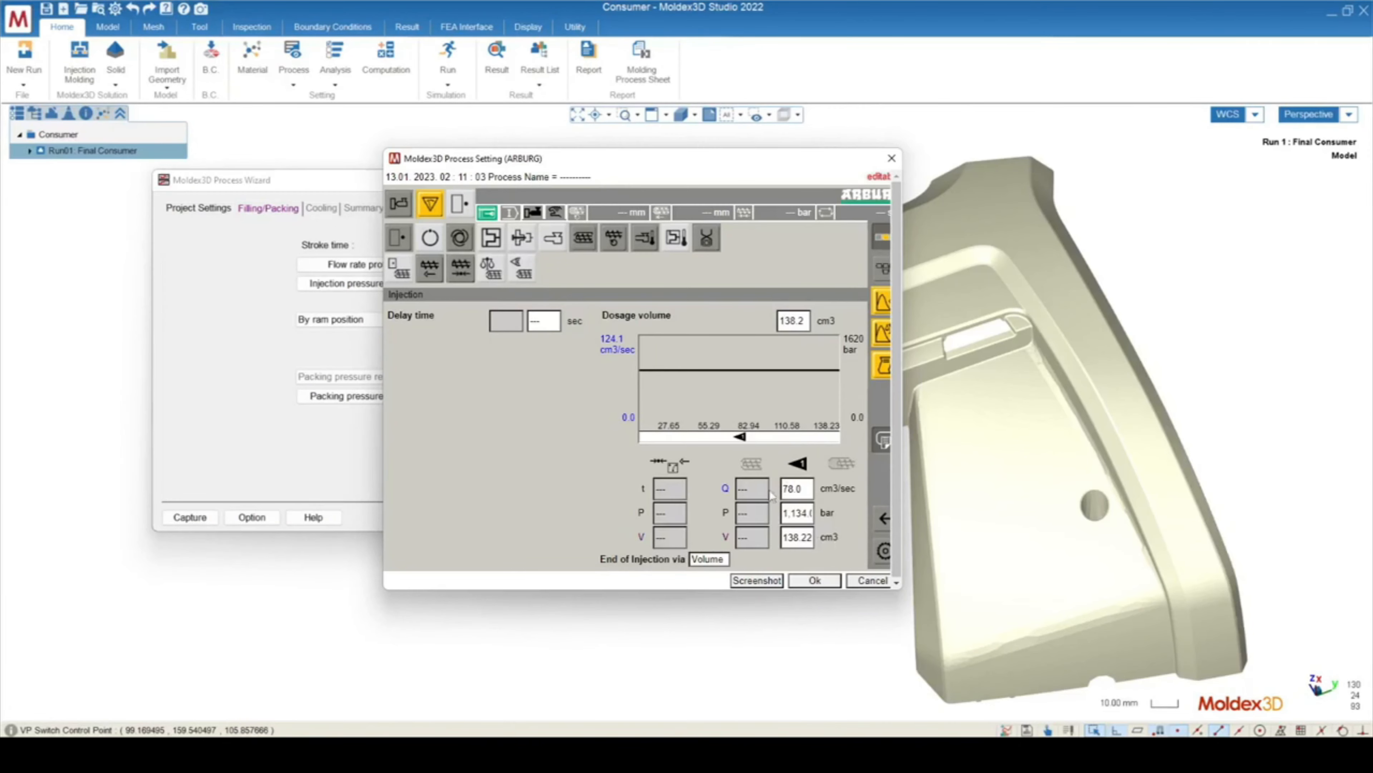
{"action": "left_click", "coordinate": [806, 494]}
{"action": "key", "text": "Tab"}
{"action": "key", "text": "Tab"}
{"action": "left_click_drag", "start_coordinate": [653, 158], "coordinate": [589, 166]}
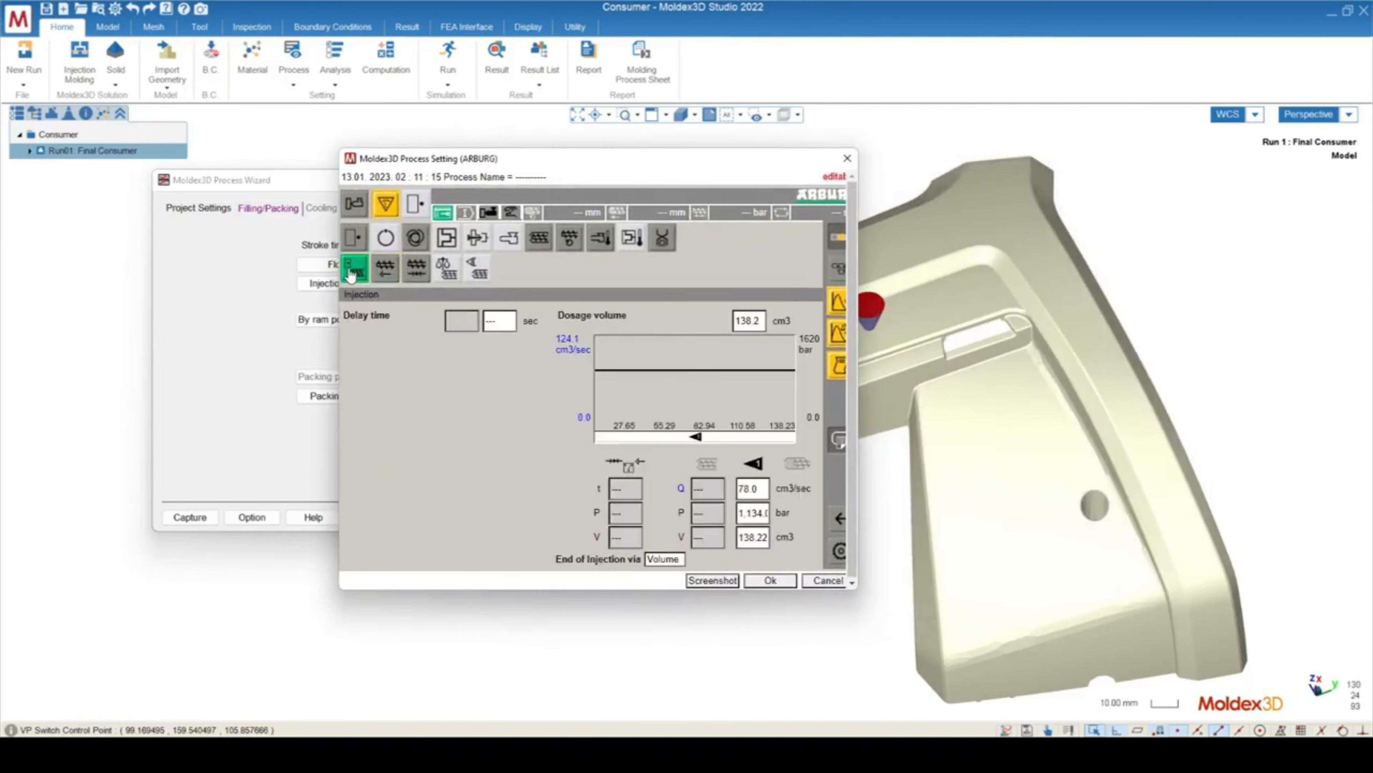
{"action": "left_click", "coordinate": [447, 283]}
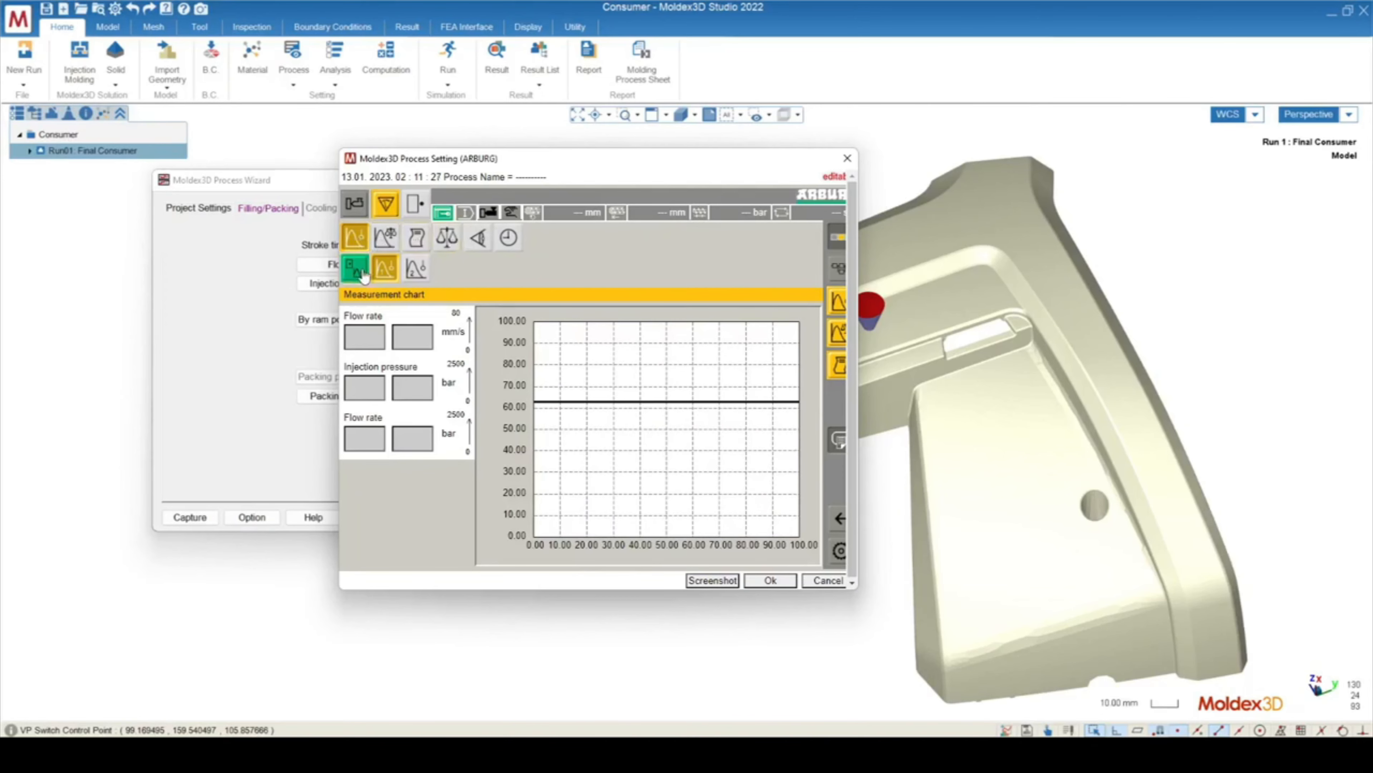
{"action": "left_click", "coordinate": [386, 204]}
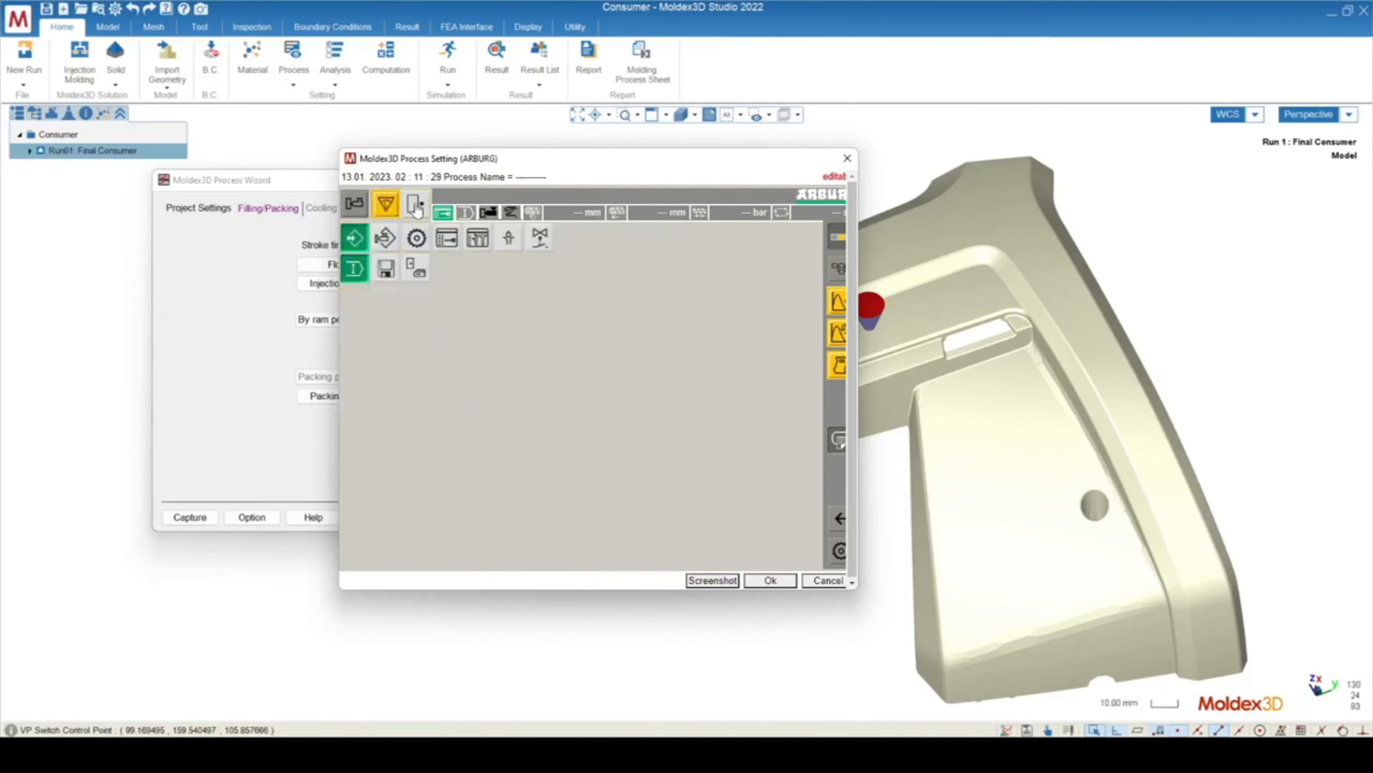
{"action": "left_click", "coordinate": [356, 239]}
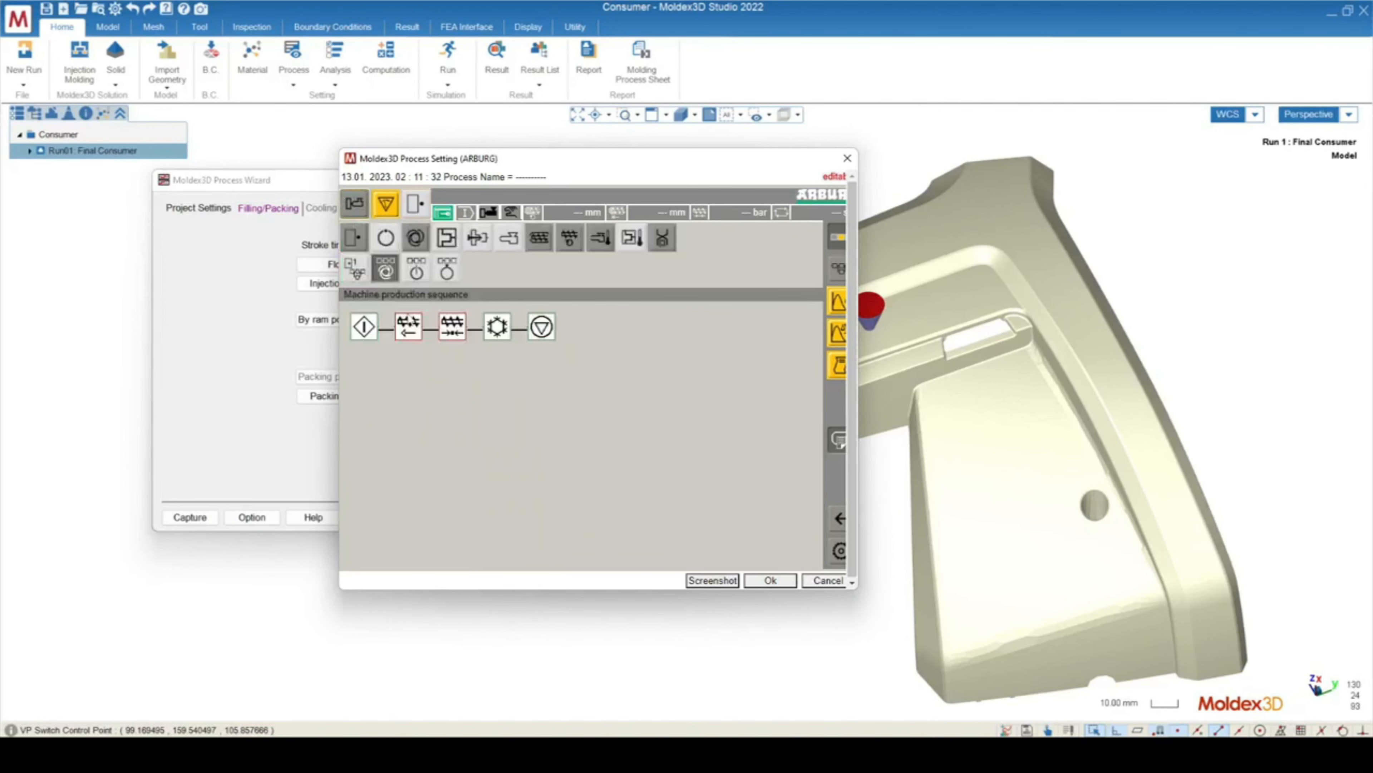
{"action": "left_click", "coordinate": [497, 326]}
{"action": "left_click", "coordinate": [847, 158]}
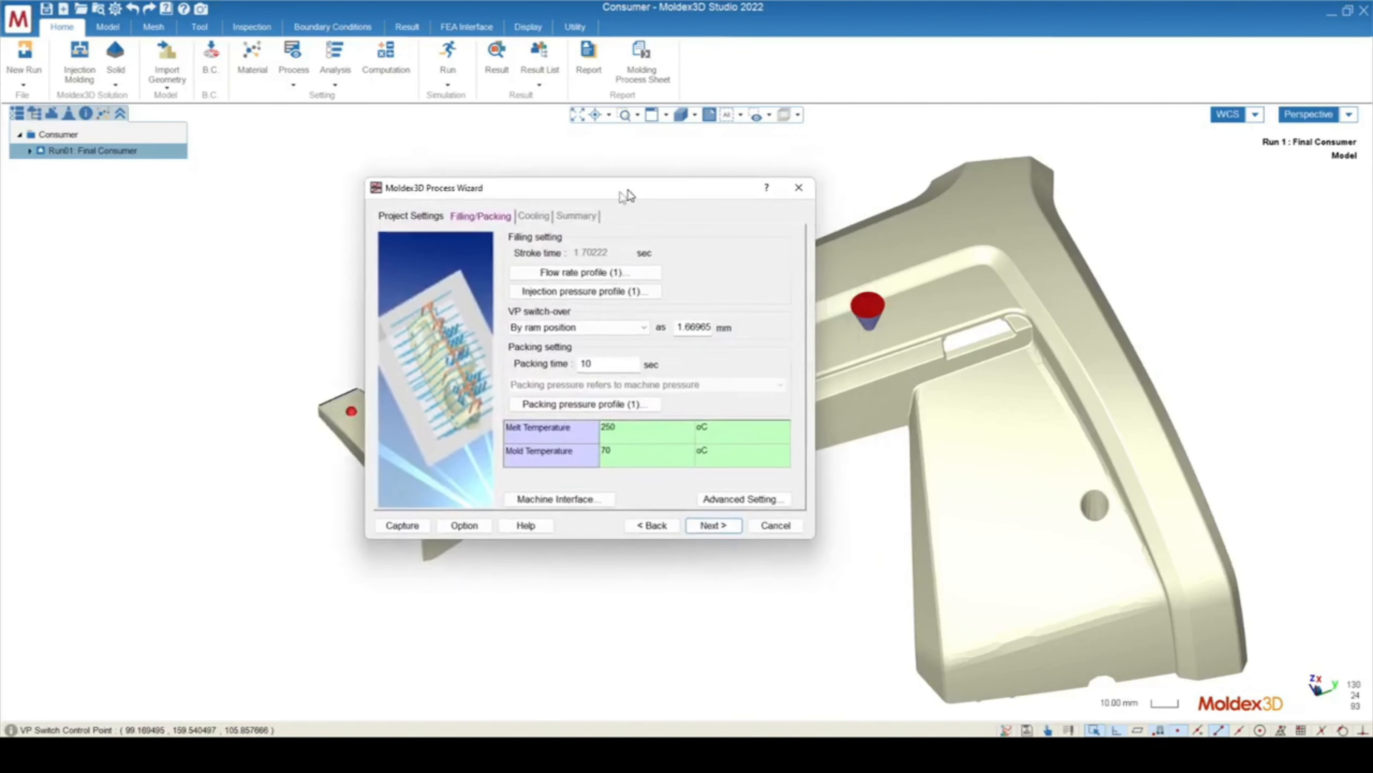
Step: Switch the flow rate profile to Injection Velocity (mm/sec) vs. Ram Position (mm) and set the Section-1 injection velocity to 50 mm/sec
{"action": "left_click_drag", "start_coordinate": [627, 189], "coordinate": [500, 249]}
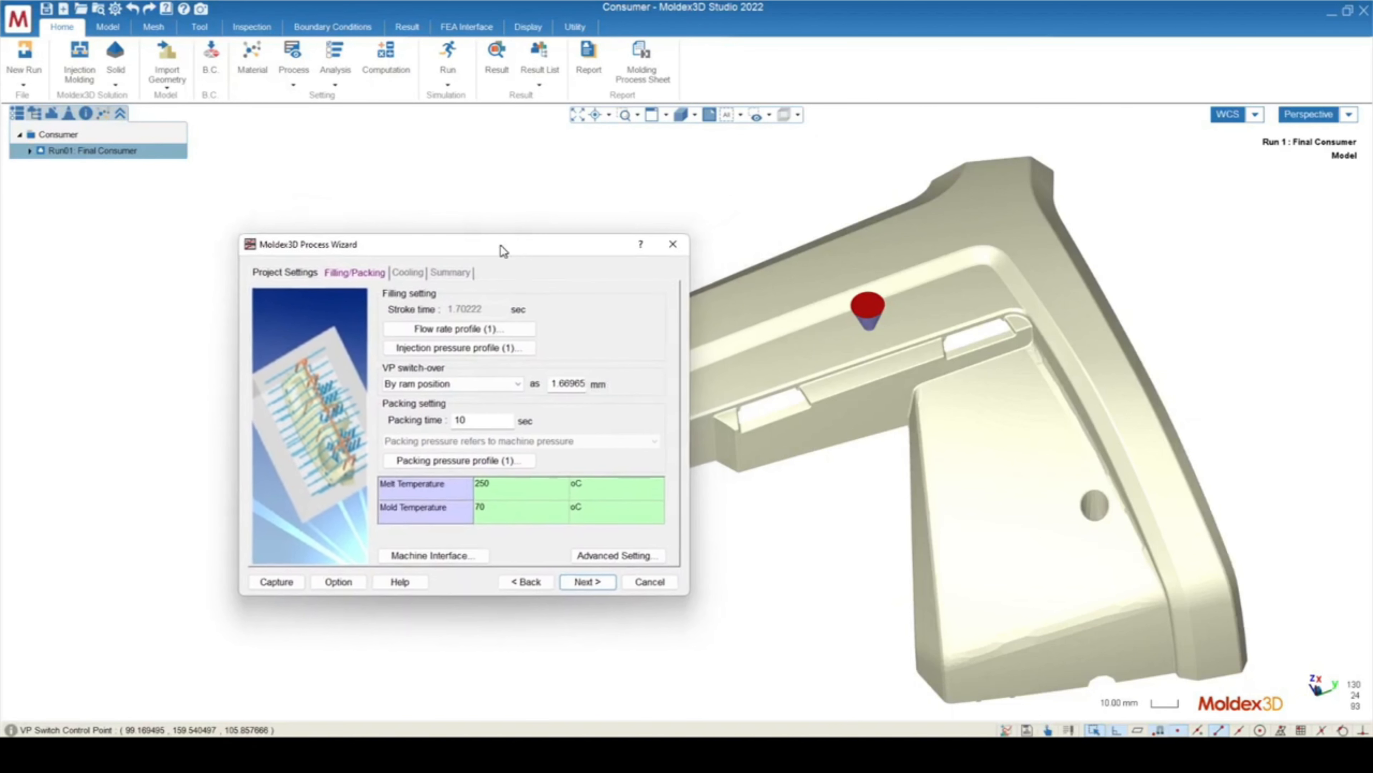
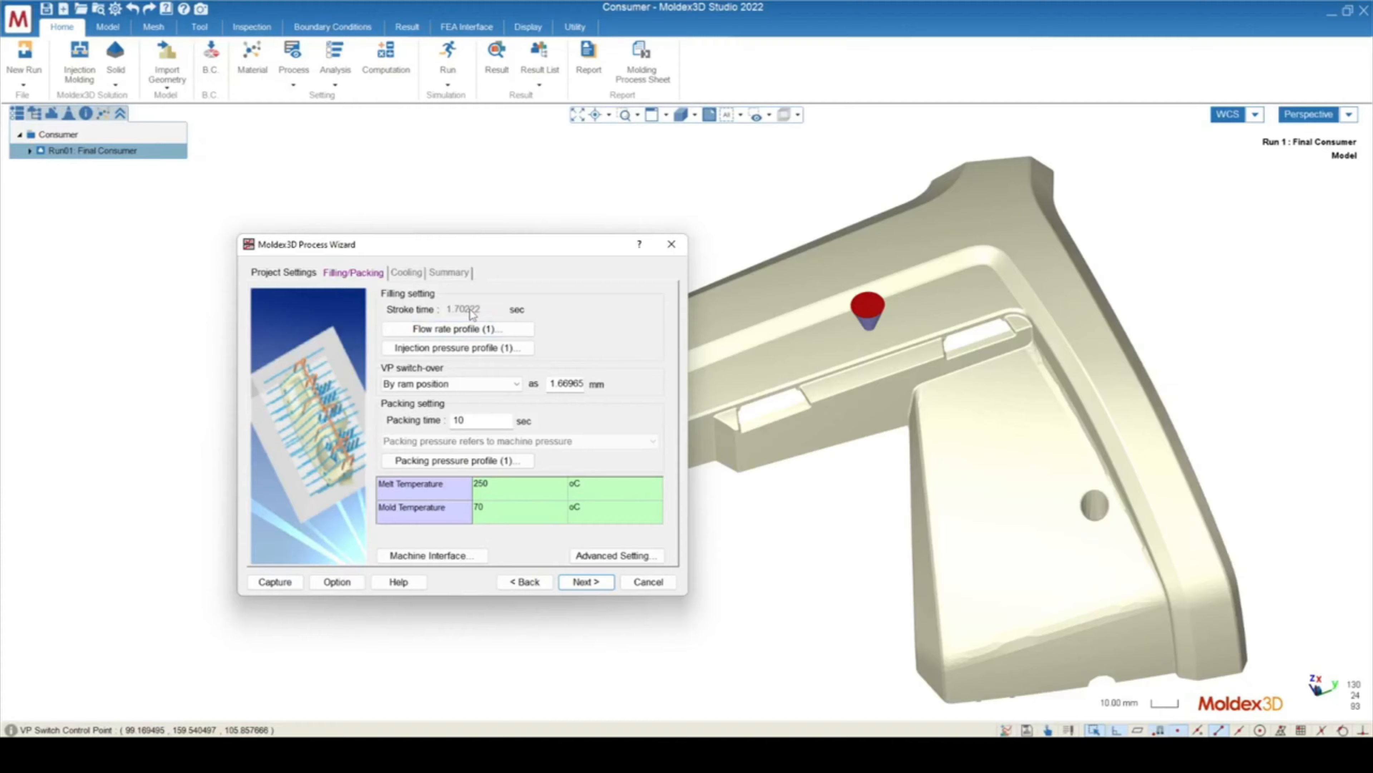
{"action": "left_click", "coordinate": [449, 330]}
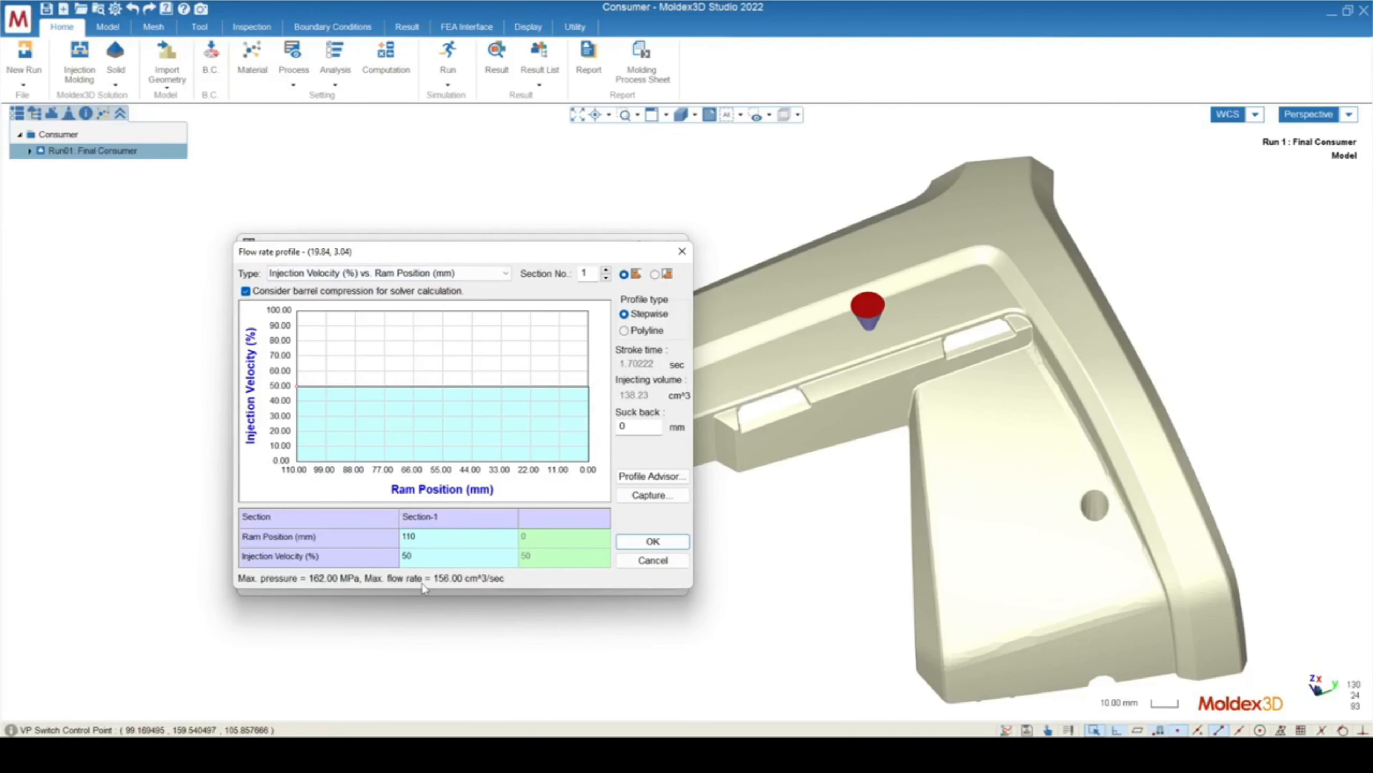
{"action": "left_click", "coordinate": [403, 275]}
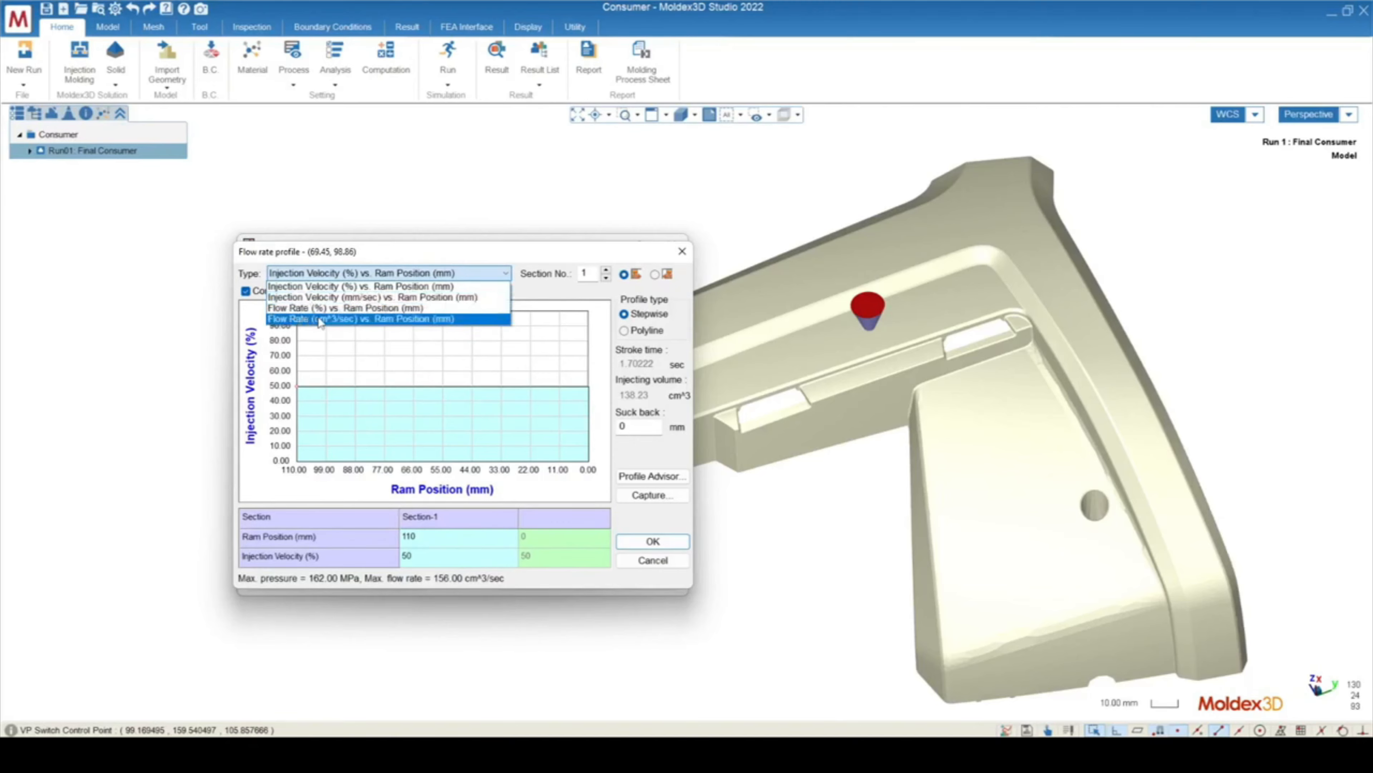
{"action": "left_click", "coordinate": [324, 297]}
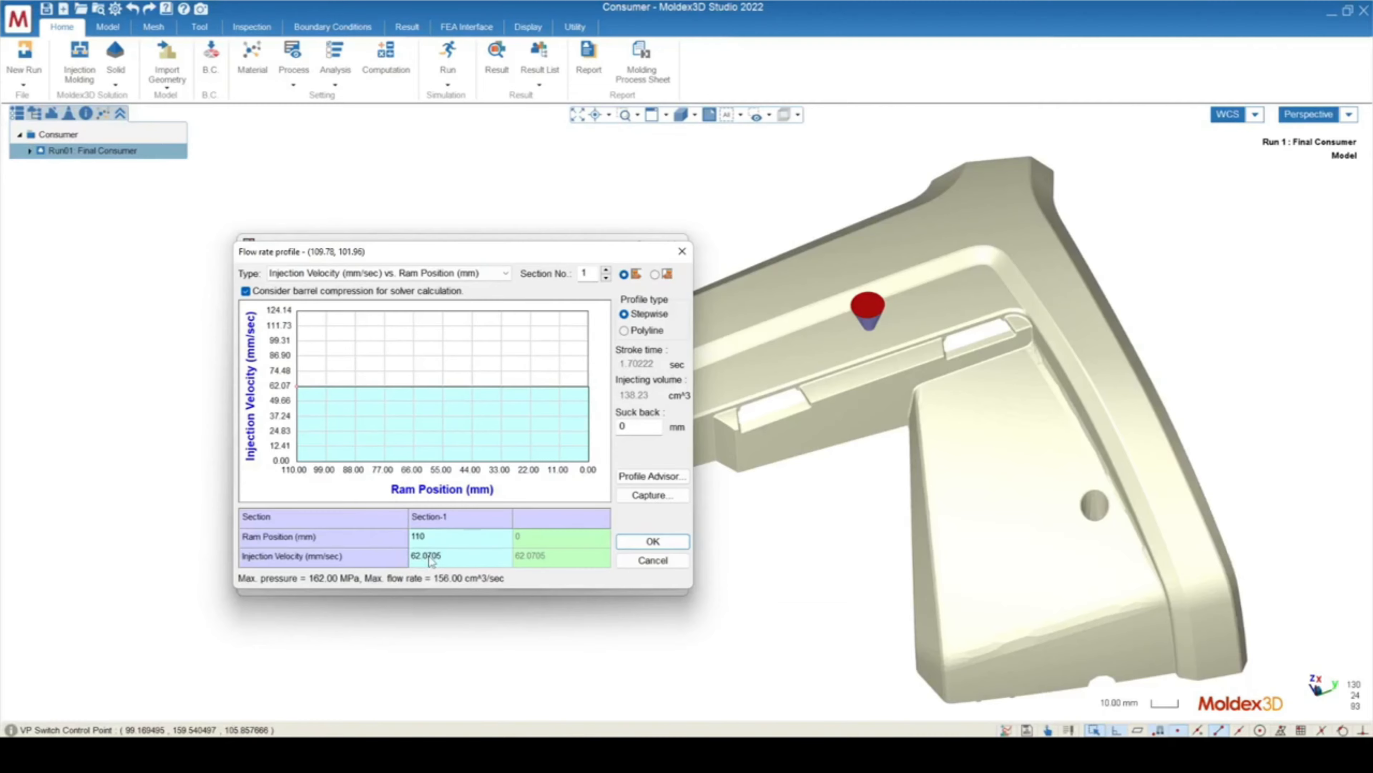
{"action": "left_click_drag", "start_coordinate": [457, 257], "coordinate": [523, 201]}
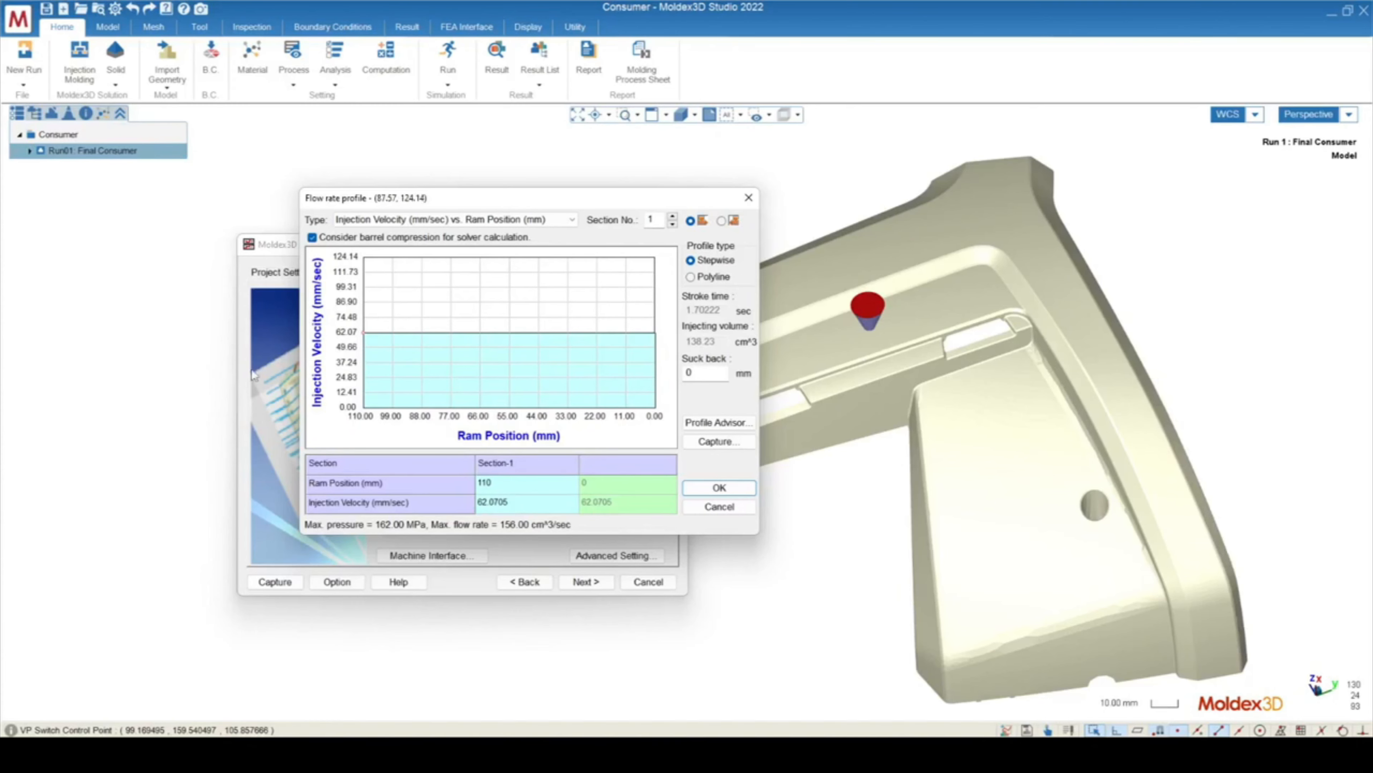
{"action": "left_click", "coordinate": [525, 509]}
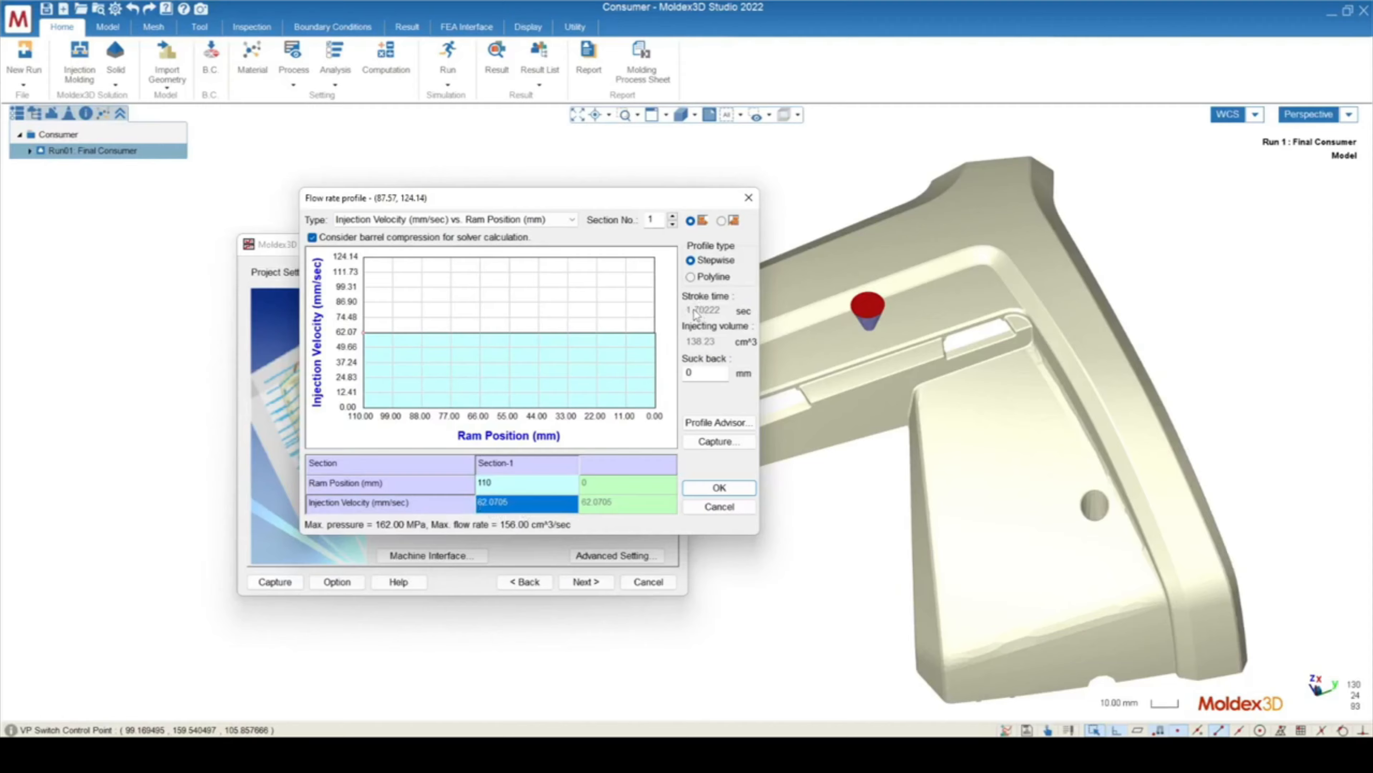
{"action": "type", "text": "50"}
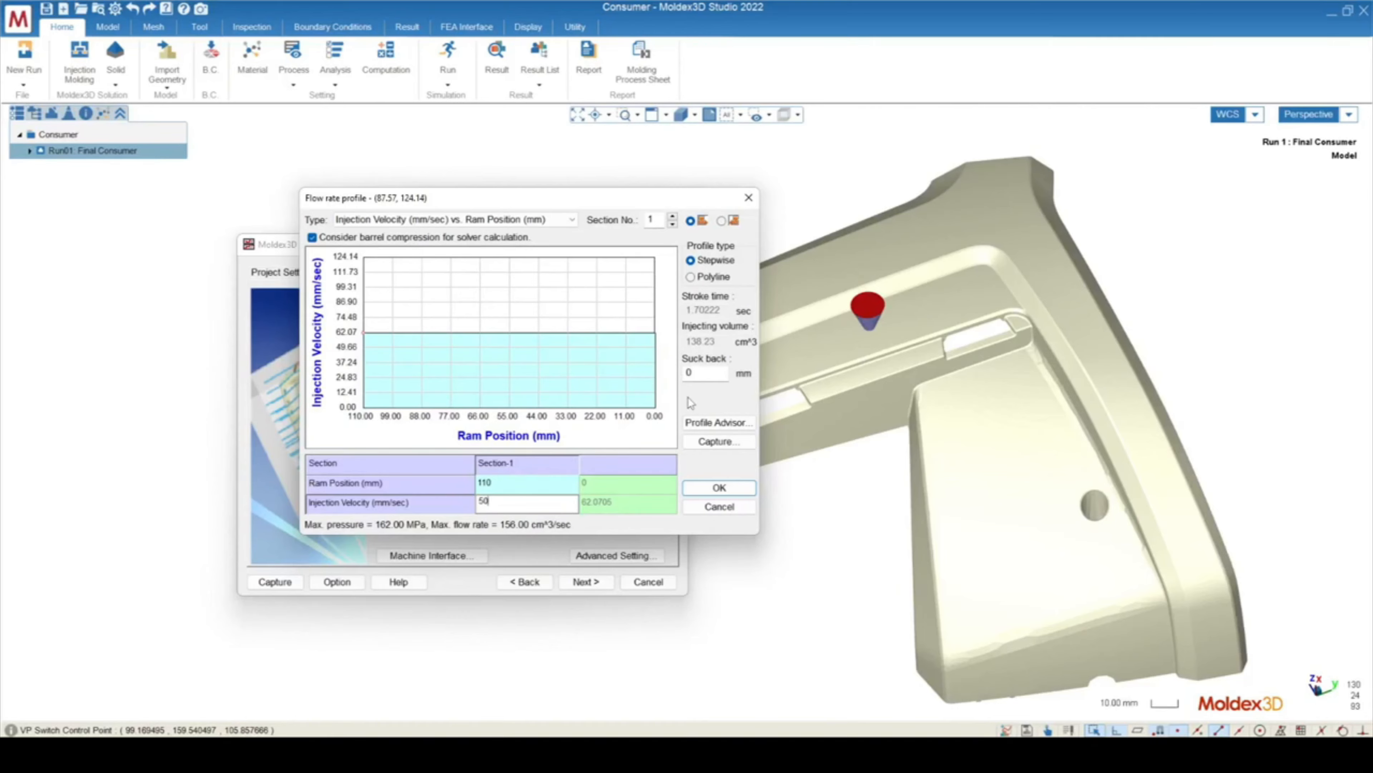
{"action": "key", "text": "Return"}
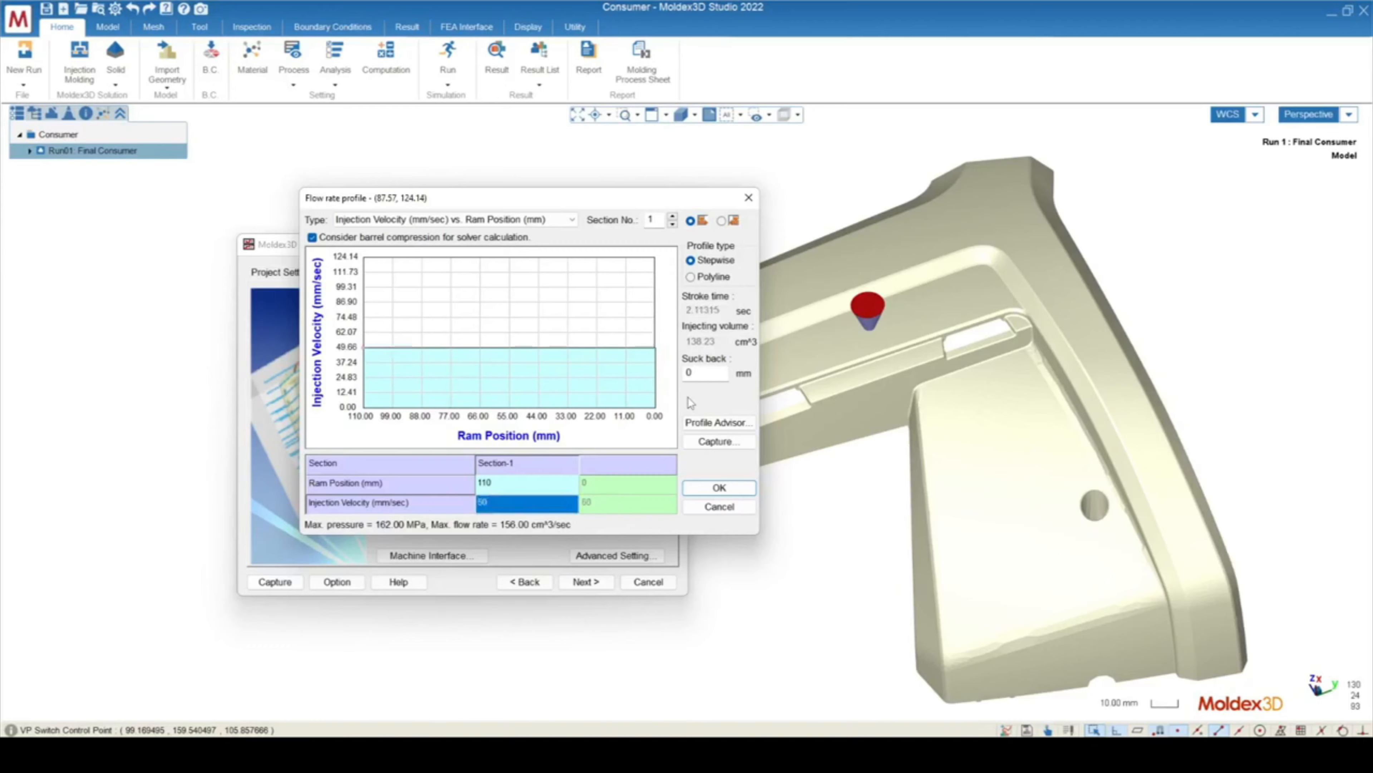
Step: Try Section-1 ram positions of 80 mm and 70 mm in the flow rate profile
{"action": "left_click", "coordinate": [339, 481]}
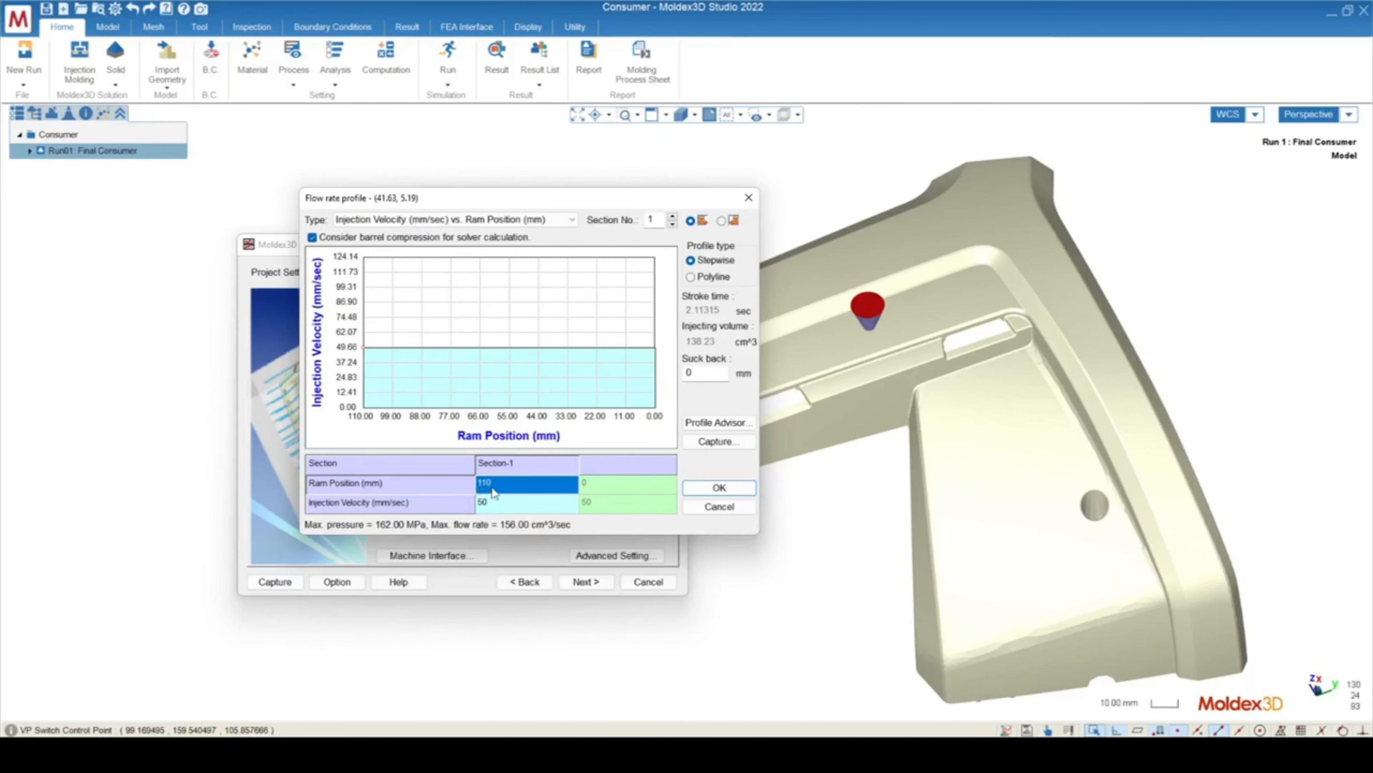
{"action": "left_click_drag", "start_coordinate": [503, 197], "coordinate": [642, 192]}
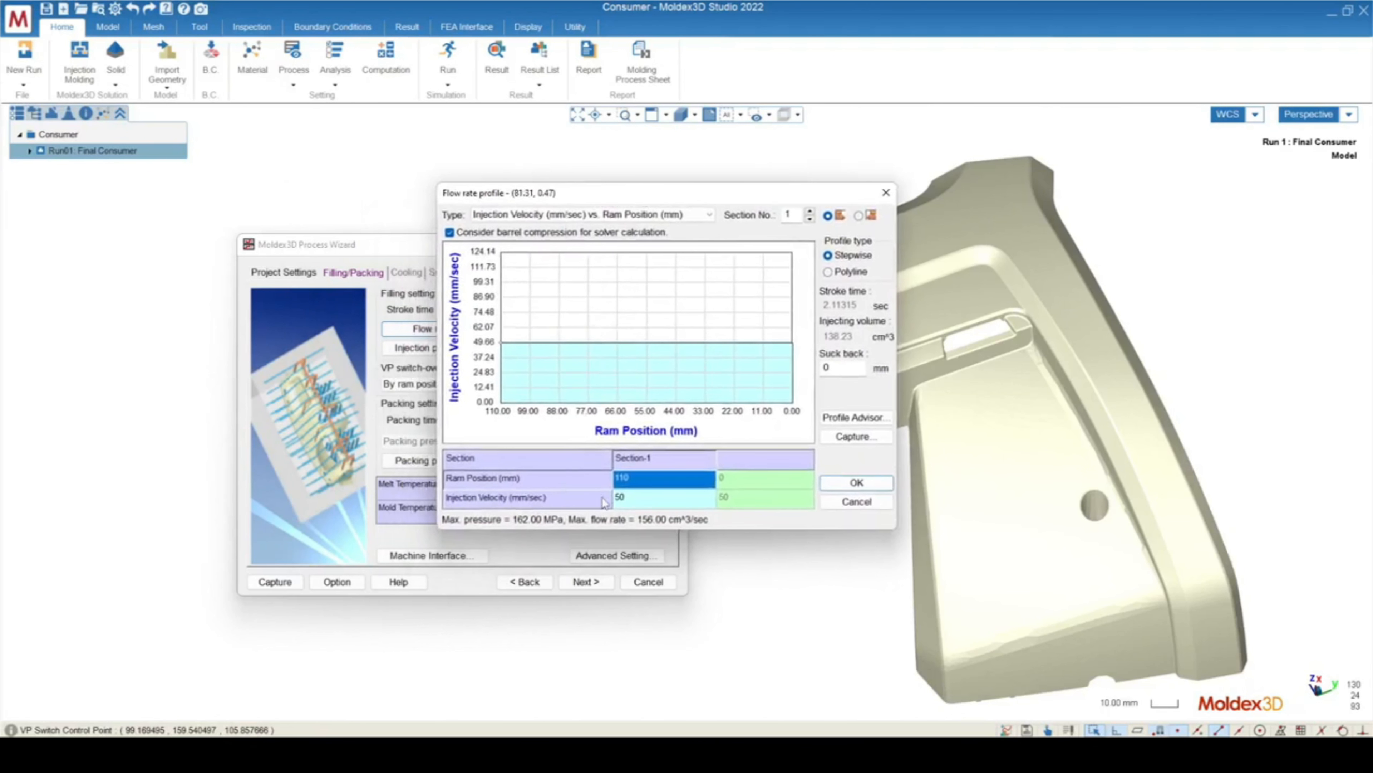
{"action": "left_click", "coordinate": [653, 492]}
{"action": "left_click", "coordinate": [650, 484]}
{"action": "type", "text": "80"}
{"action": "key", "text": "Return"}
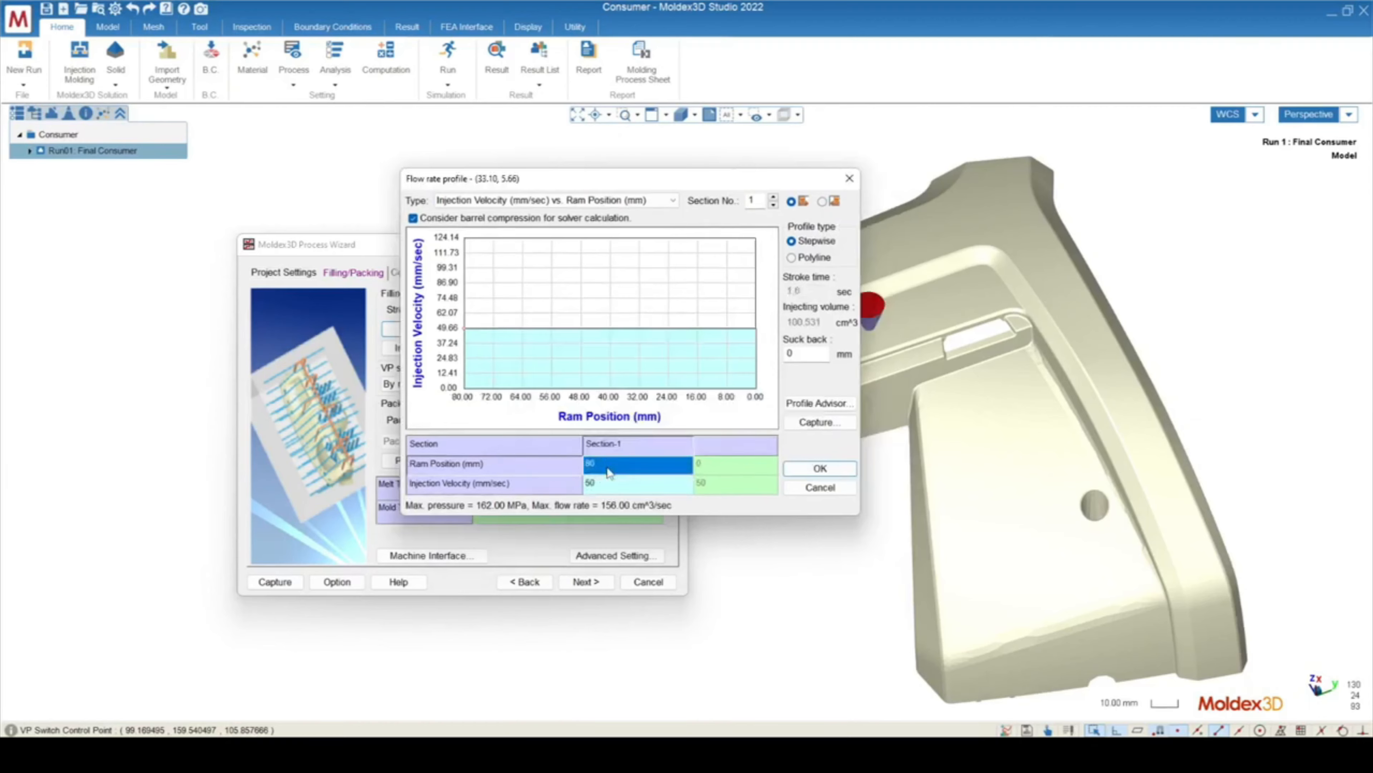
{"action": "type", "text": "70"}
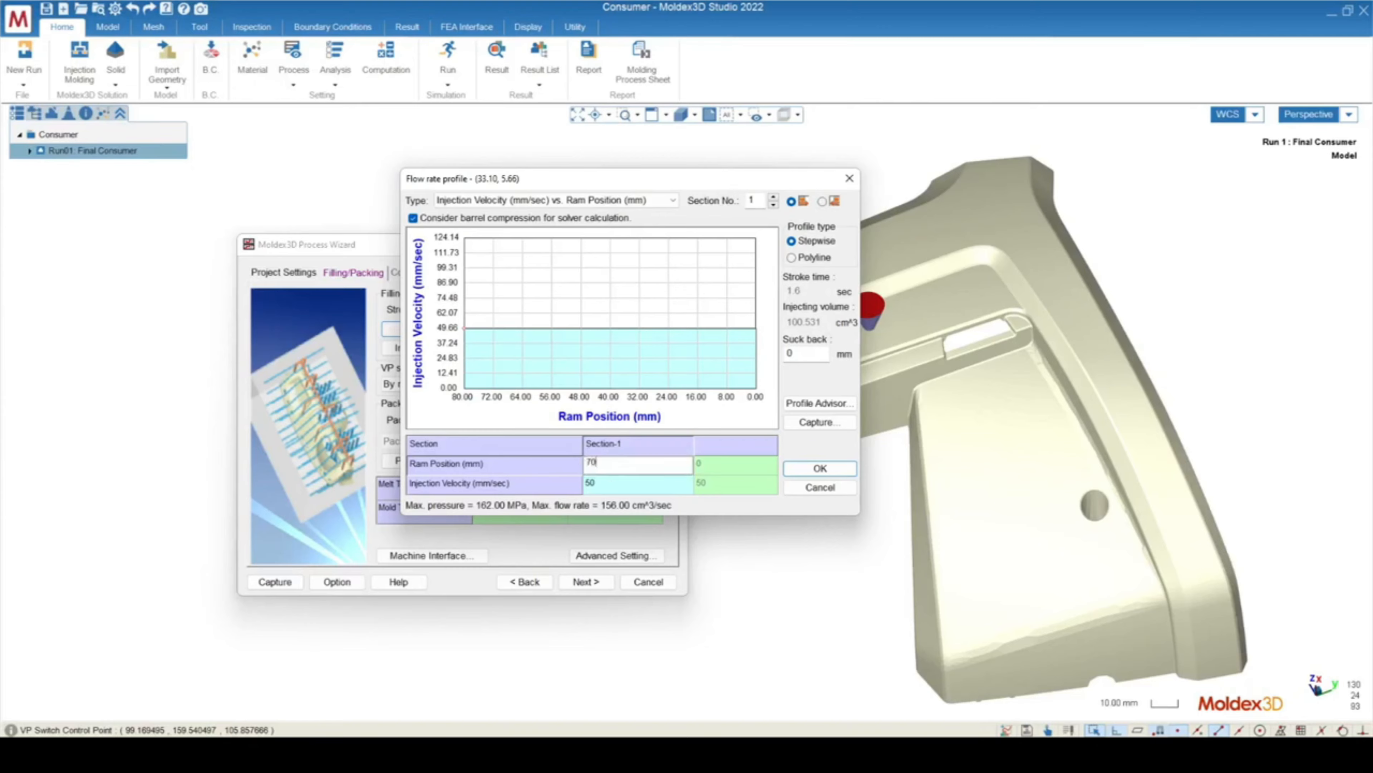
{"action": "key", "text": "Return"}
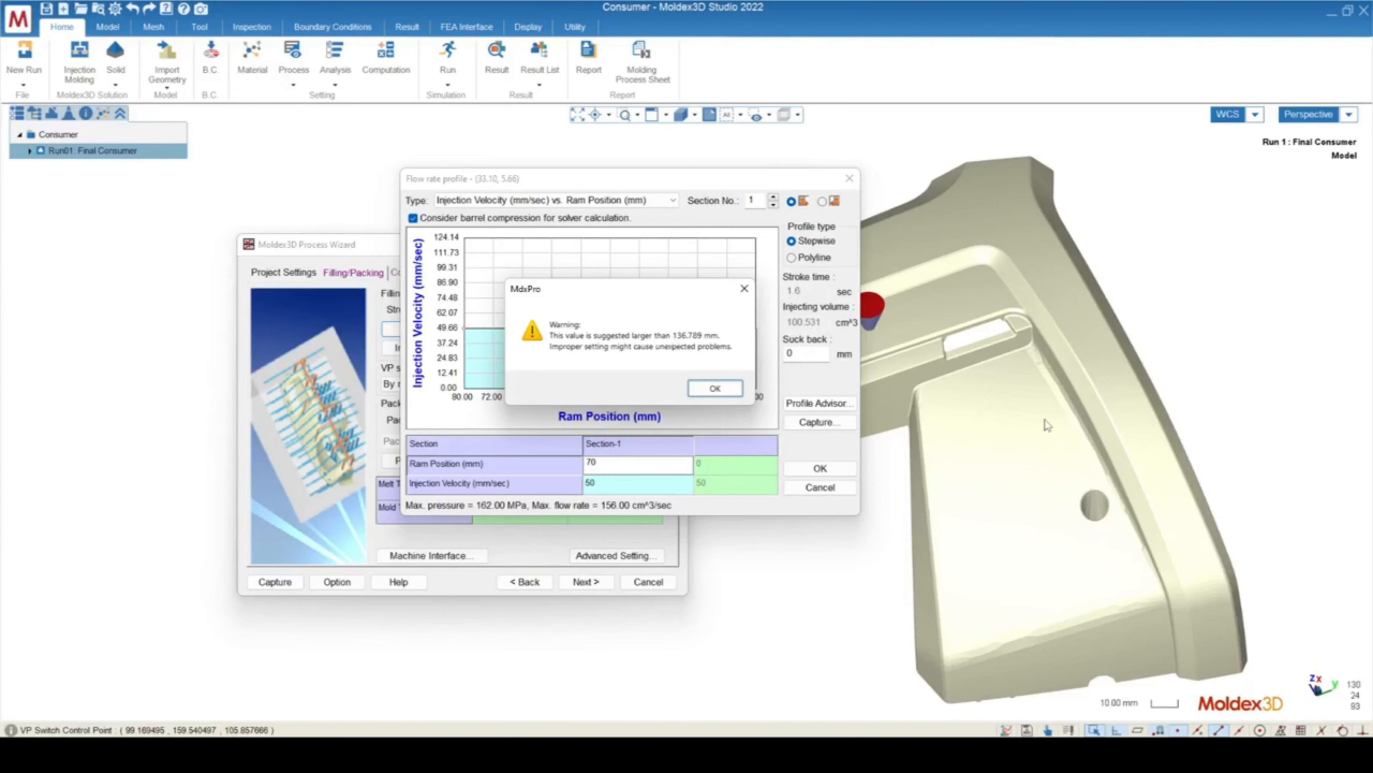
{"action": "left_click", "coordinate": [715, 388]}
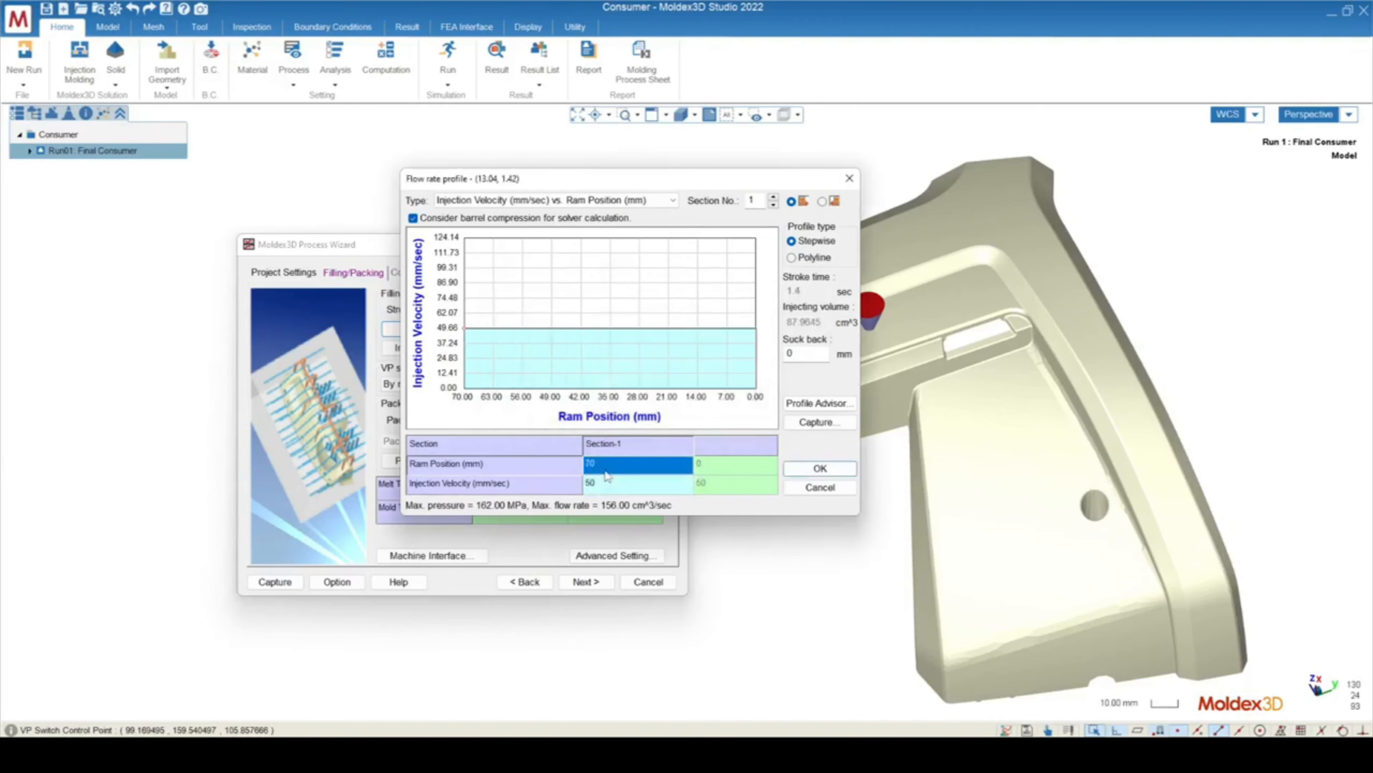
Step: Try a Section-1 ram position of 120 mm, settle on 90 mm and leave the flow rate profile
{"action": "type", "text": "120"}
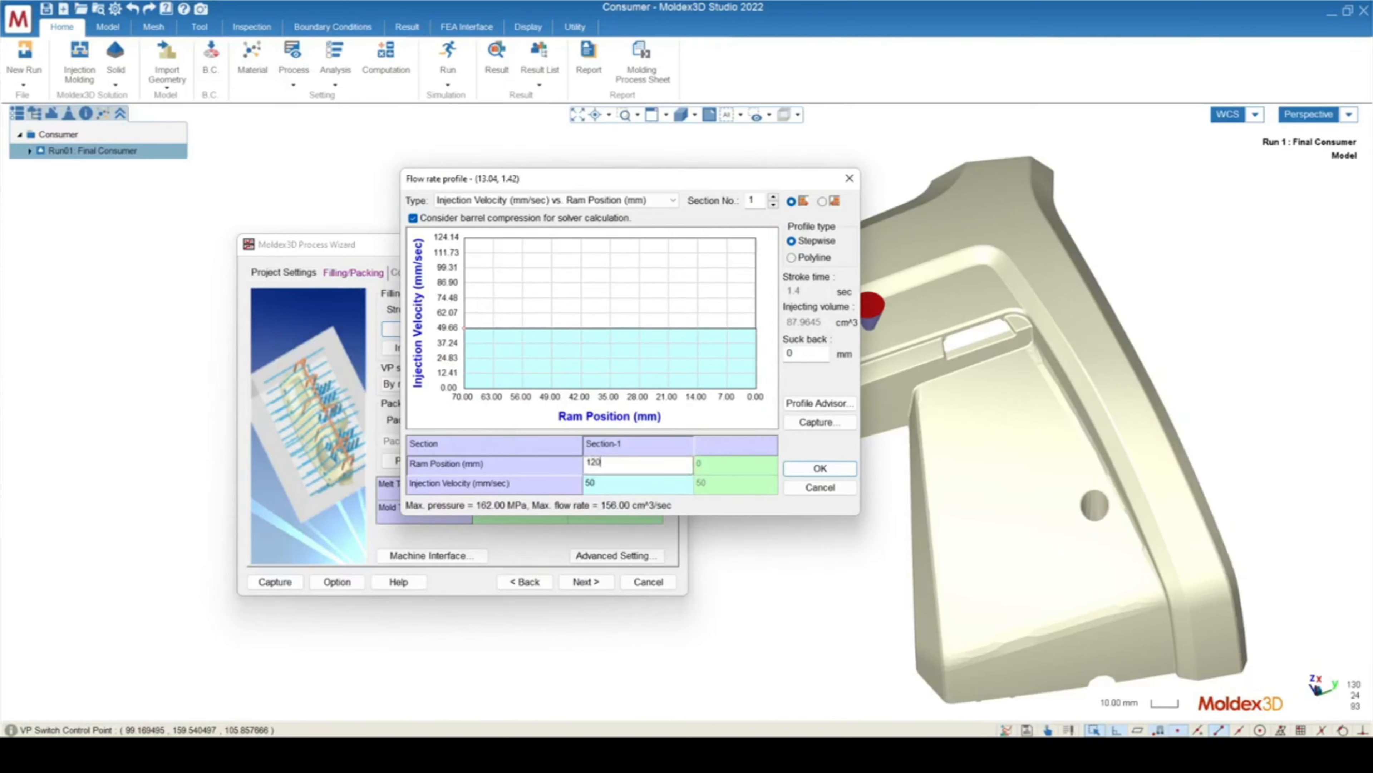
{"action": "key", "text": "Return"}
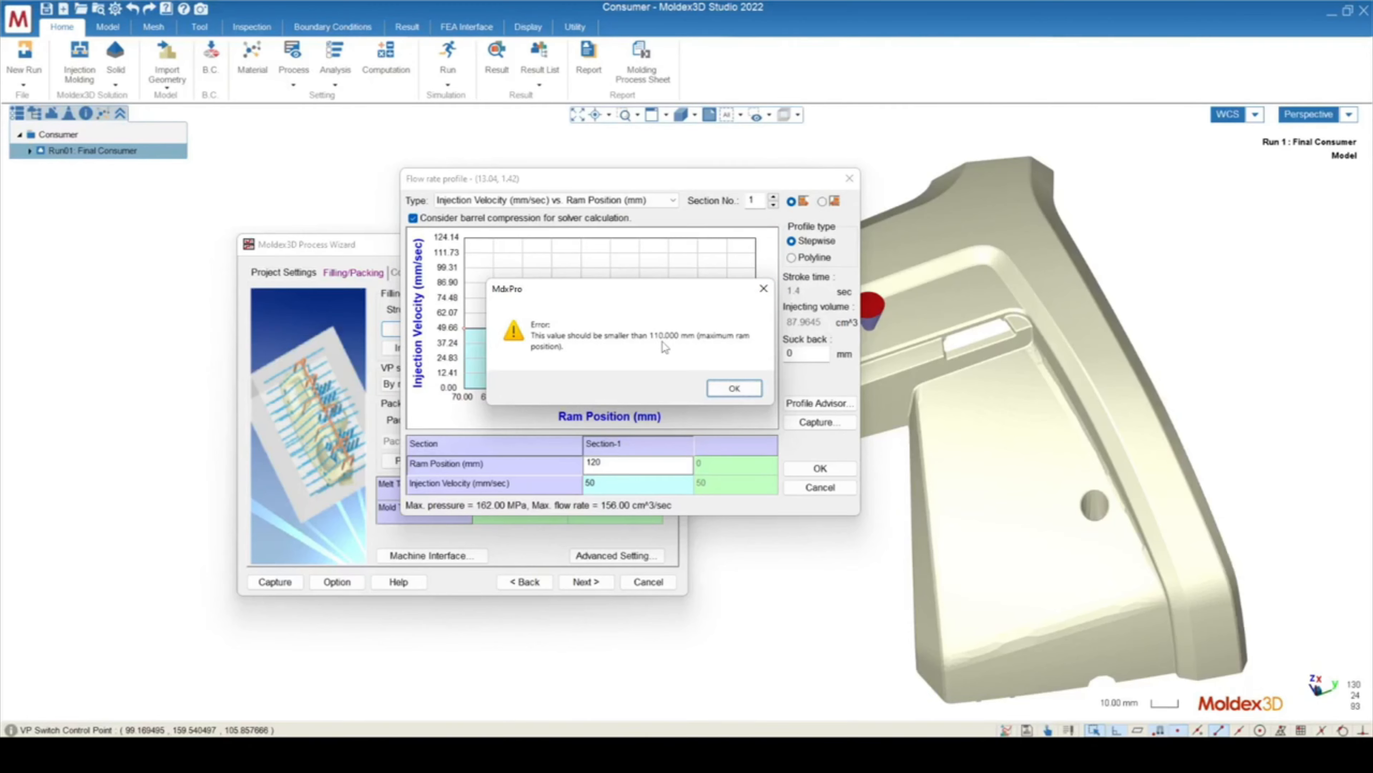
{"action": "left_click", "coordinate": [763, 288]}
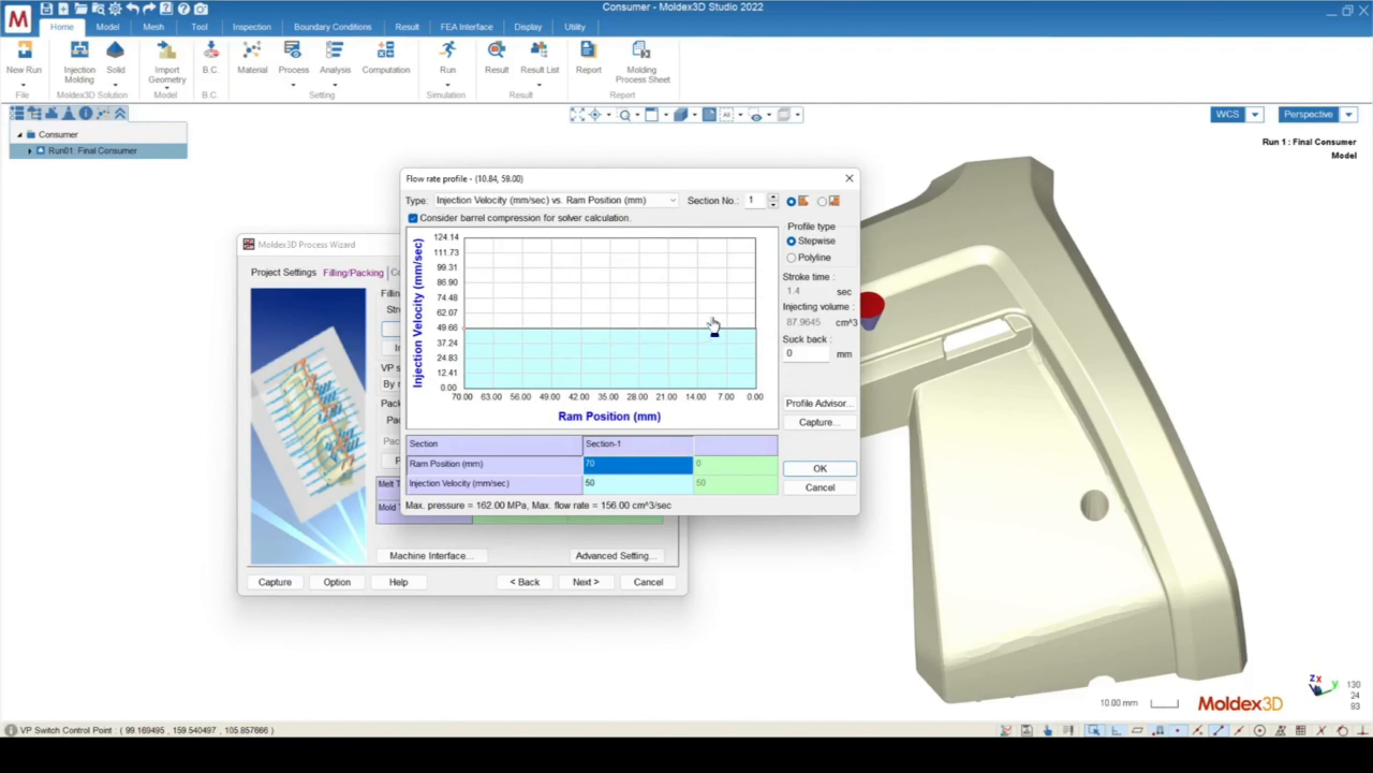
{"action": "left_click", "coordinate": [848, 182]}
Step: Review the machine mode 1 project settings and the injection pressure profile, and close the profile
{"action": "left_click", "coordinate": [288, 275]}
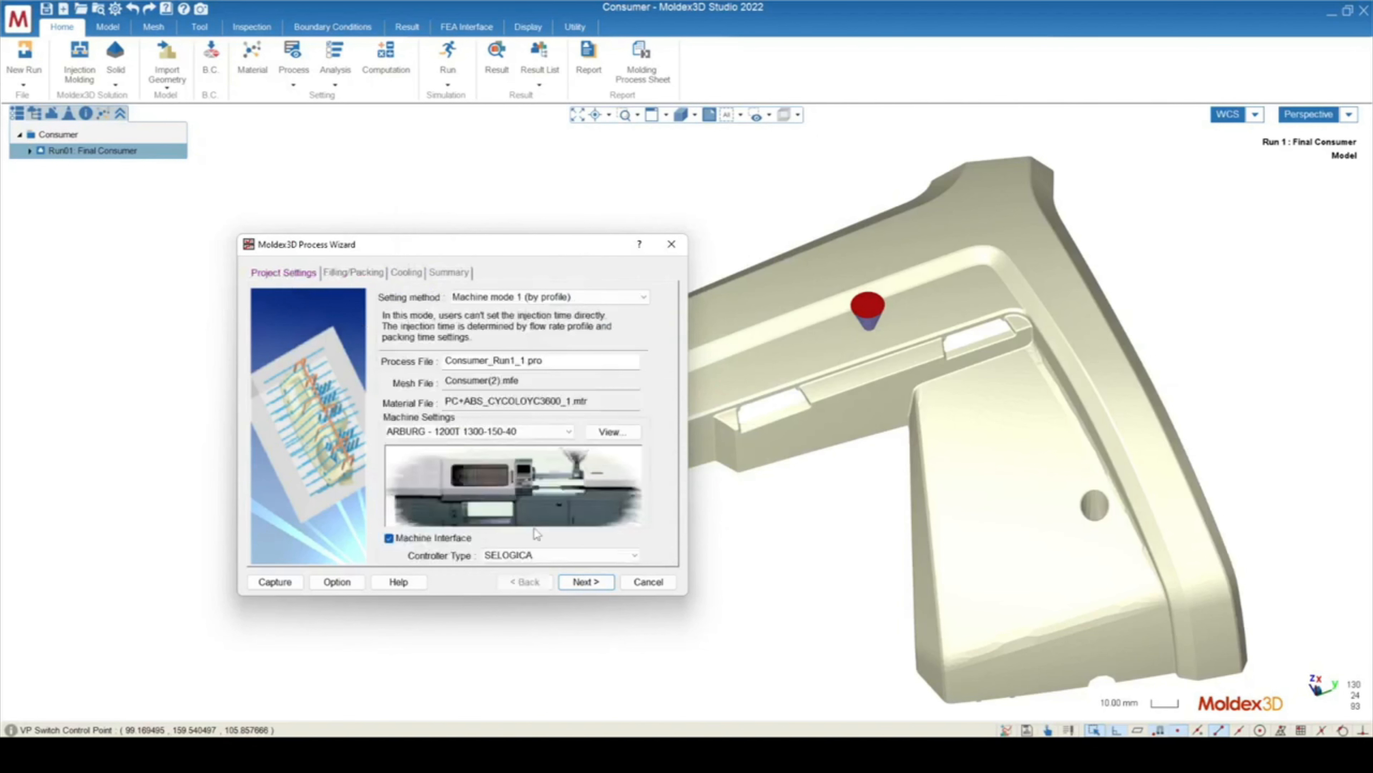
{"action": "left_click", "coordinate": [586, 581]}
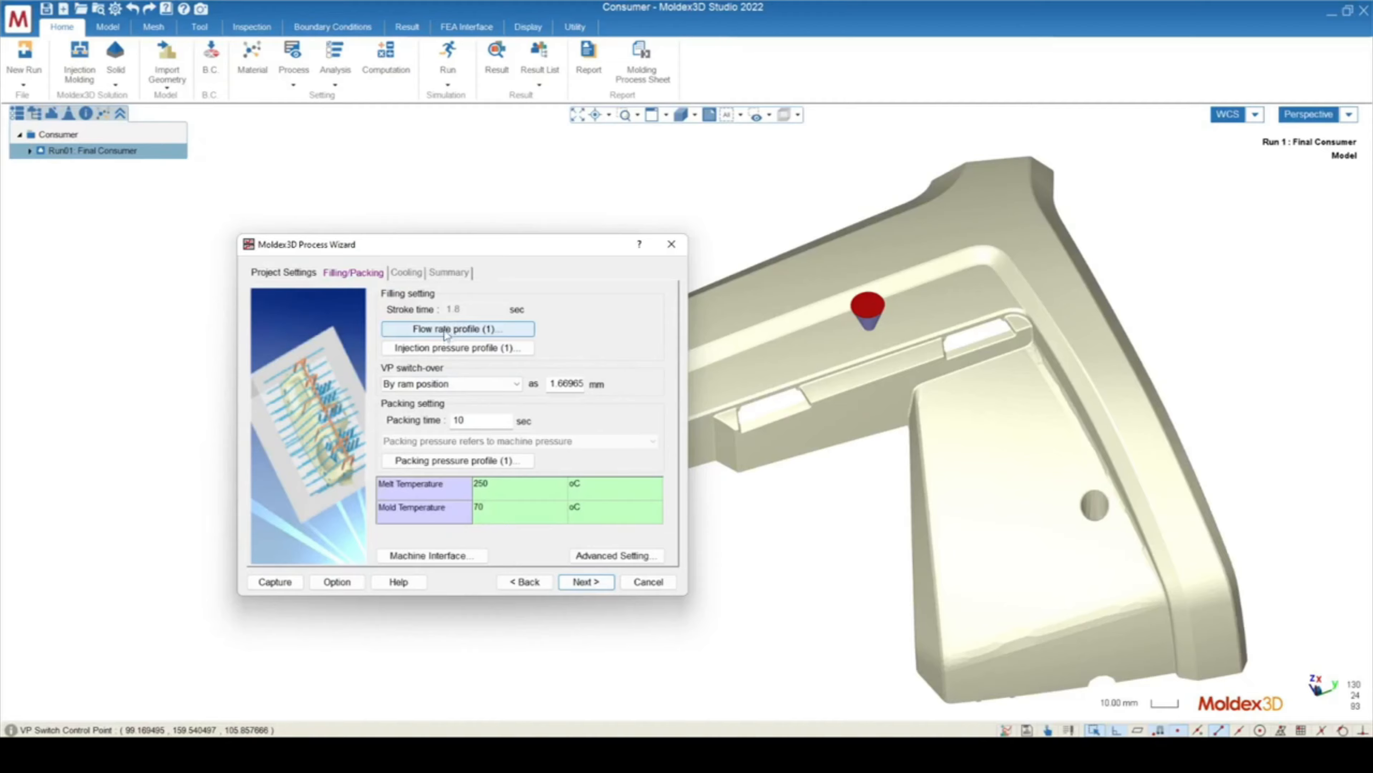
{"action": "left_click", "coordinate": [466, 349]}
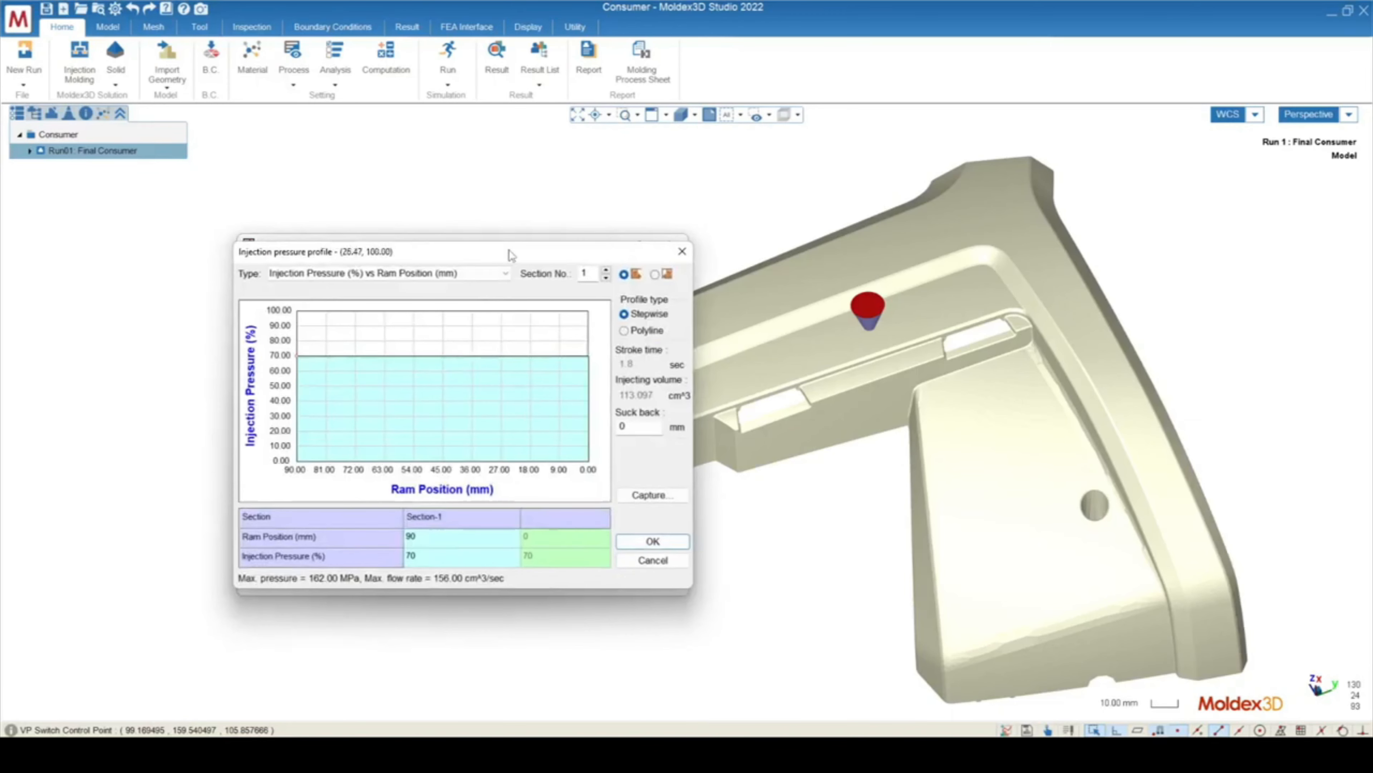
{"action": "left_click_drag", "start_coordinate": [509, 252], "coordinate": [594, 190]}
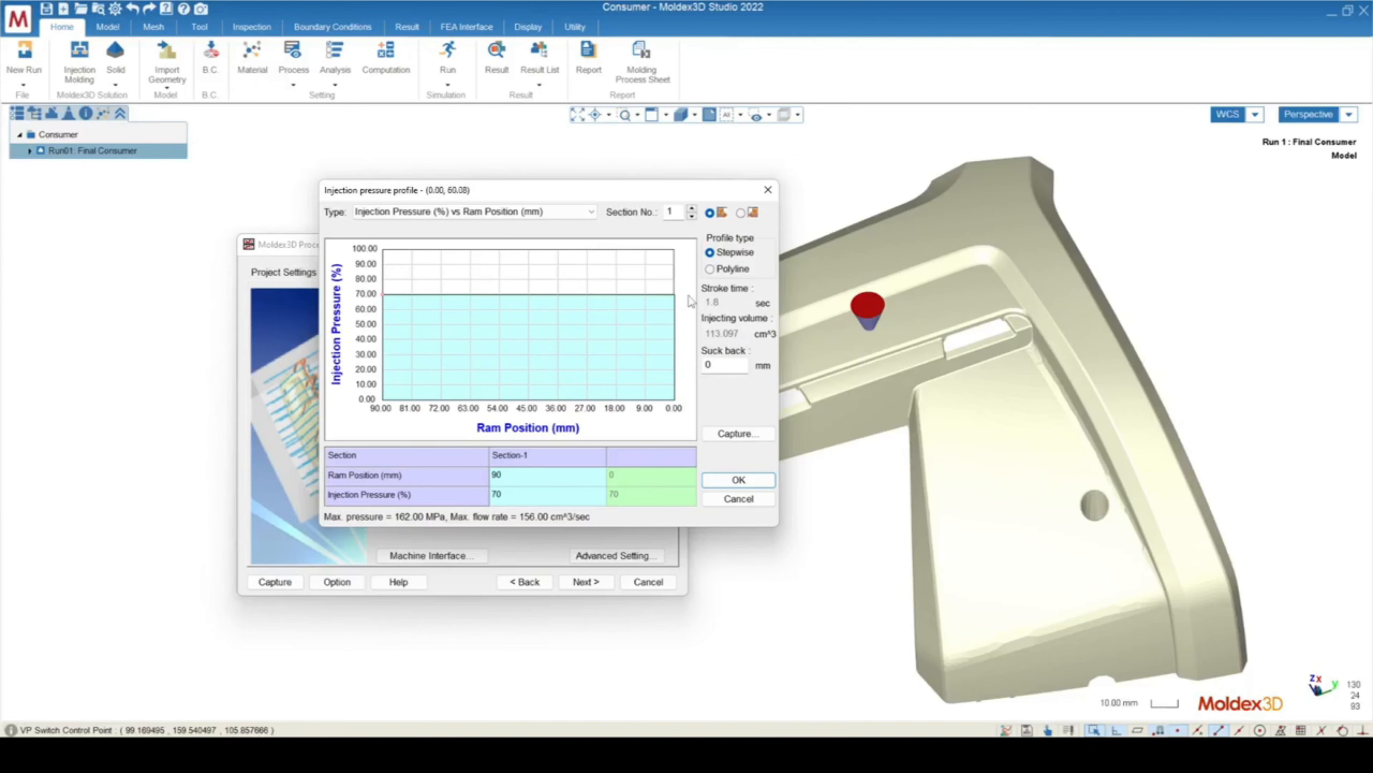
{"action": "key", "text": "Return"}
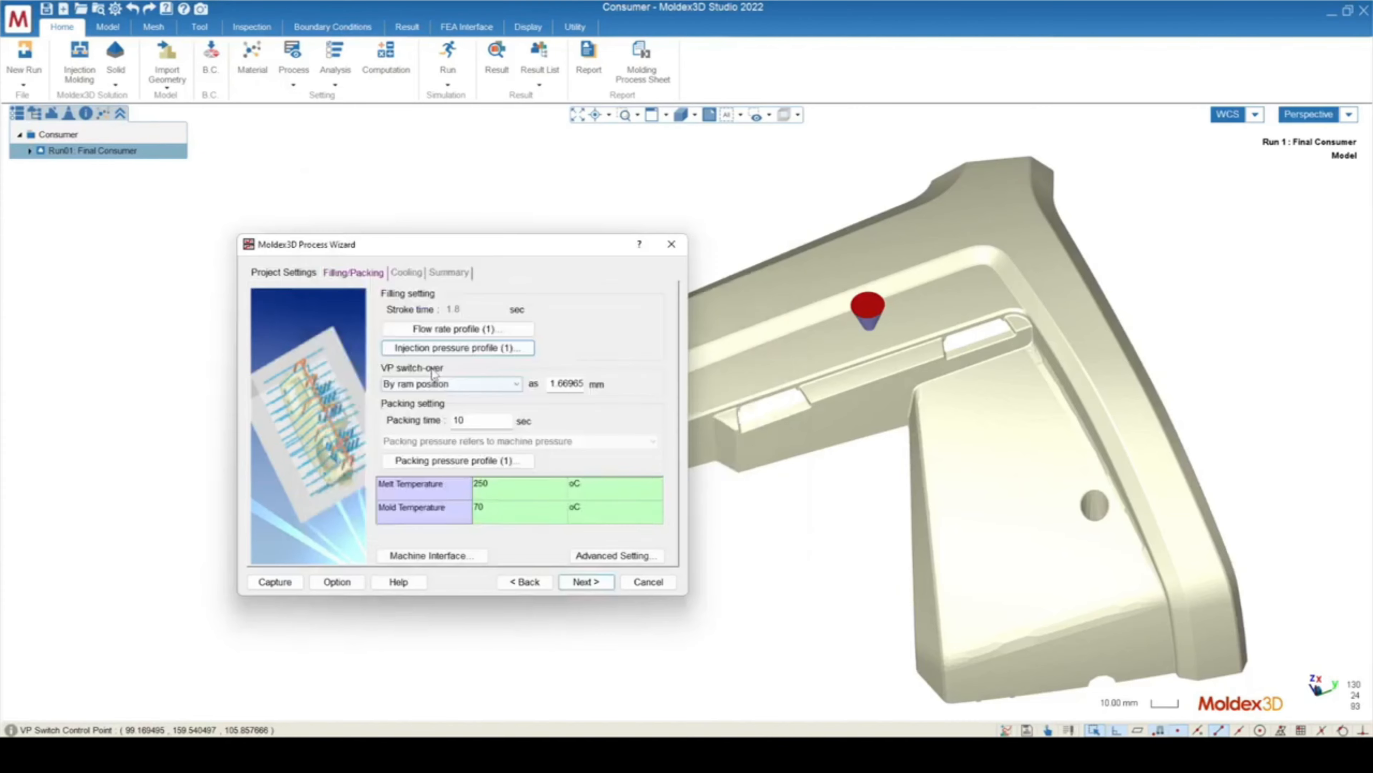
Step: Review the VP switch-over options, select By ram position, and inspect the gate and far end of the part
{"action": "left_click", "coordinate": [503, 385]}
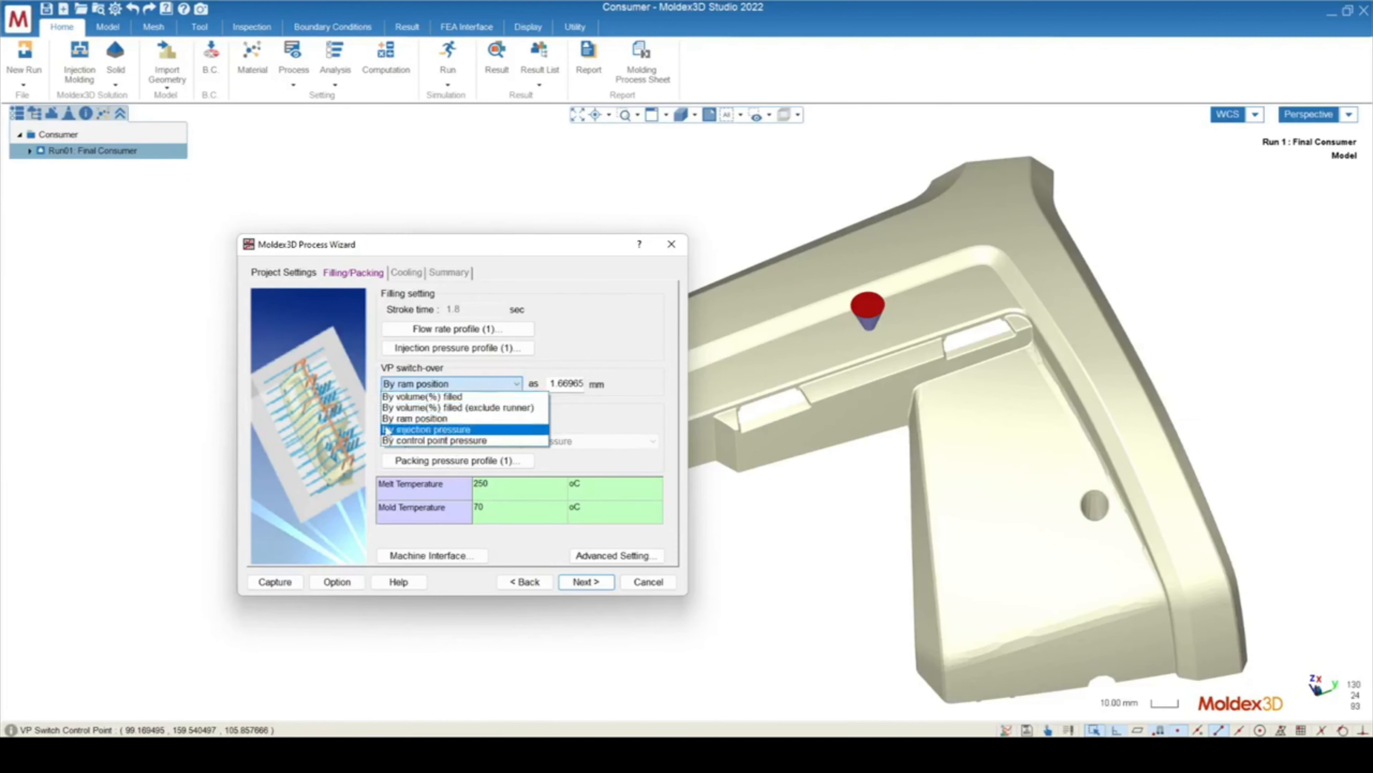
{"action": "left_click", "coordinate": [419, 419]}
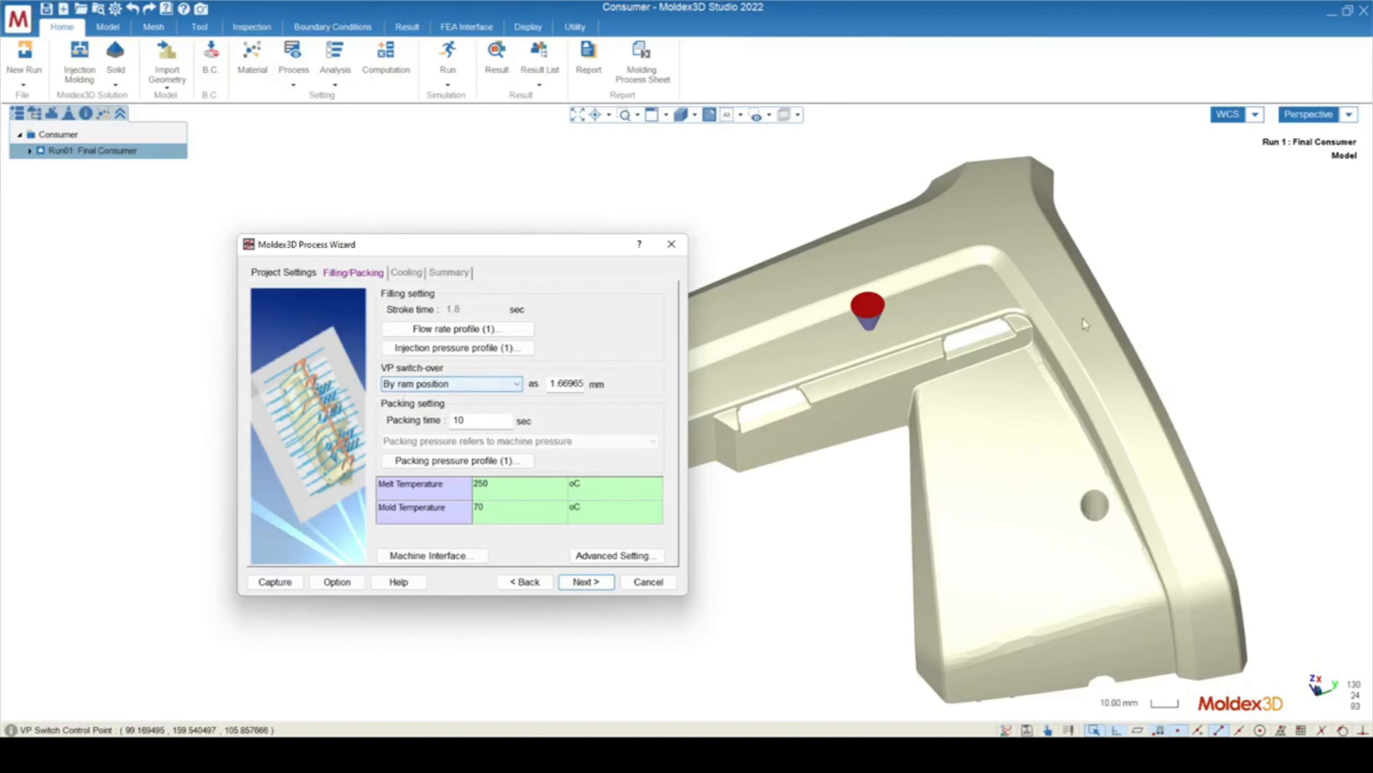
{"action": "scroll", "coordinate": [1193, 403], "scroll_direction": "down", "scroll_amount": 5}
{"action": "scroll", "coordinate": [795, 403], "scroll_direction": "up", "scroll_amount": 5}
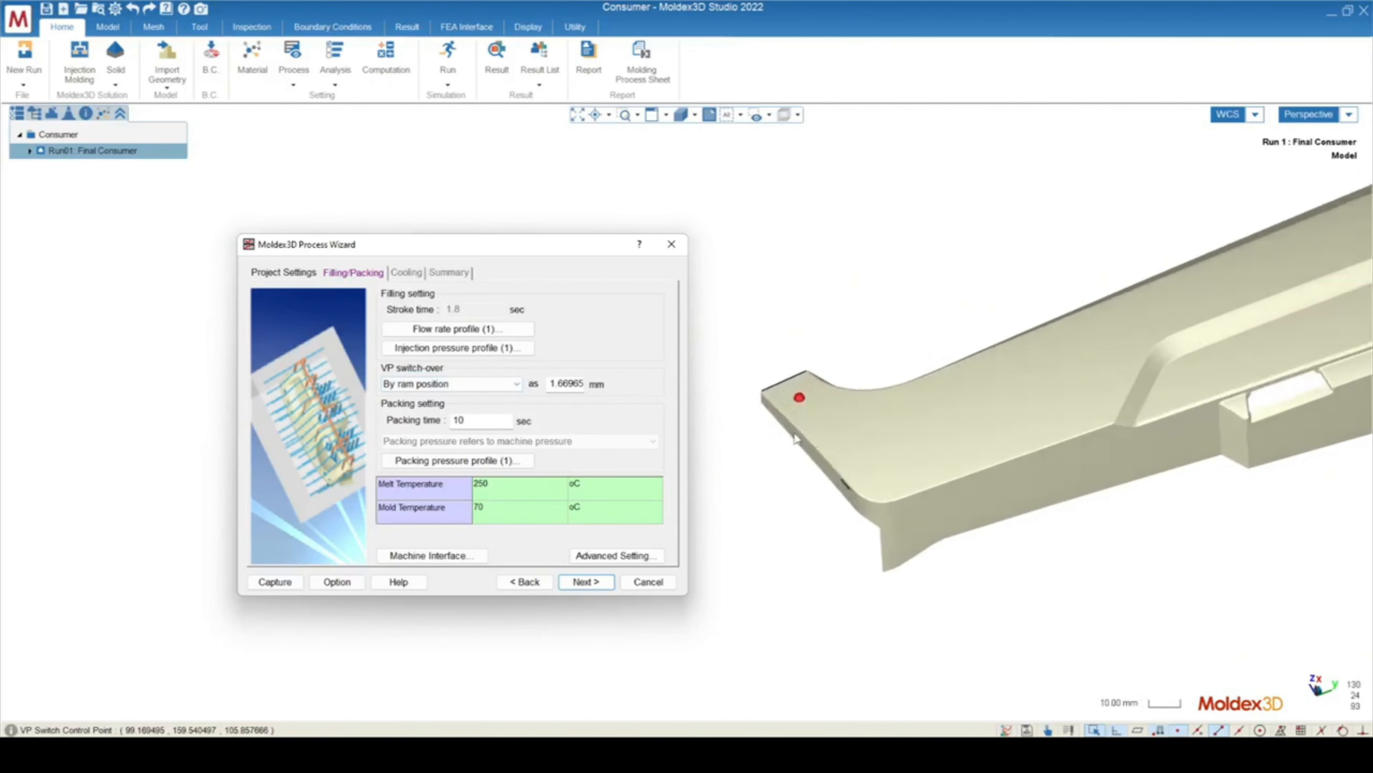
{"action": "scroll", "coordinate": [800, 419], "scroll_direction": "down", "scroll_amount": 5}
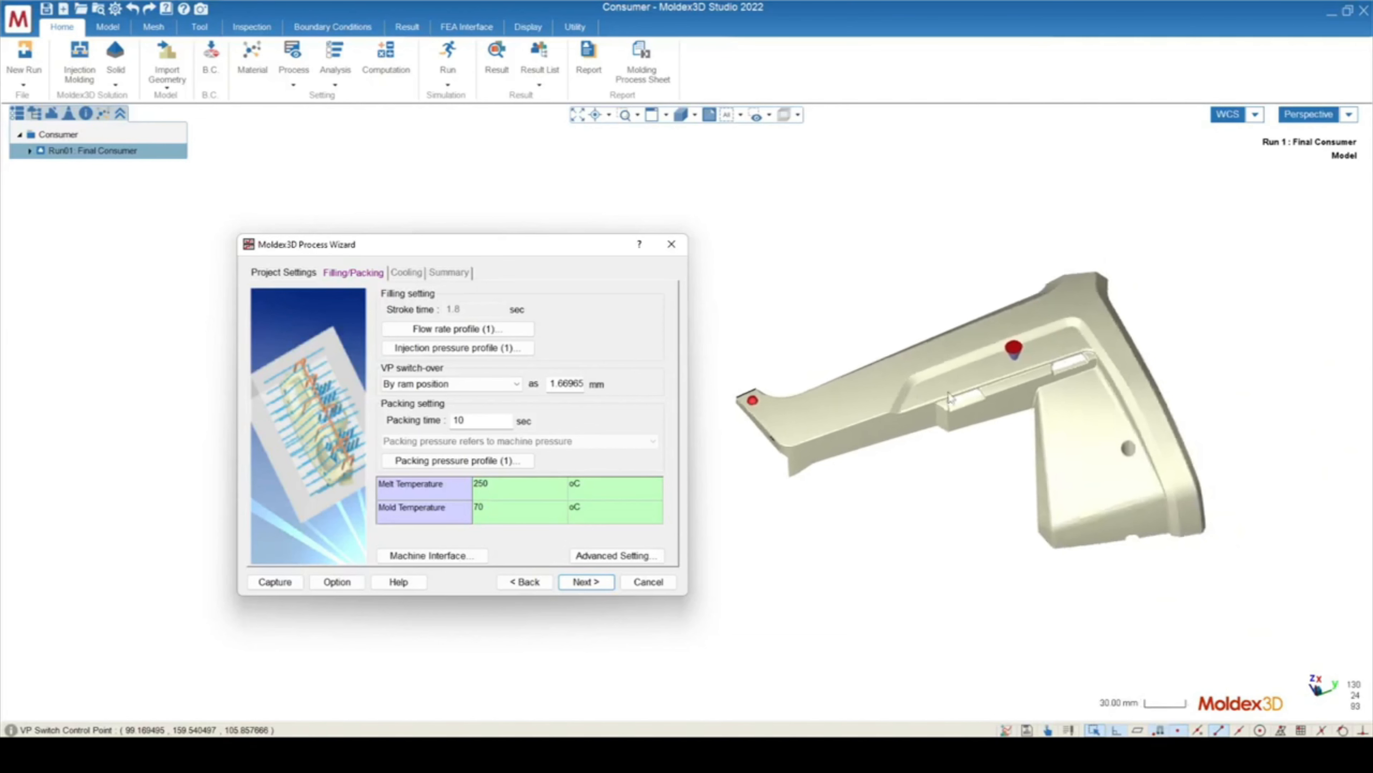
{"action": "scroll", "coordinate": [1067, 359], "scroll_direction": "up", "scroll_amount": 3}
{"action": "scroll", "coordinate": [1068, 360], "scroll_direction": "up", "scroll_amount": 3}
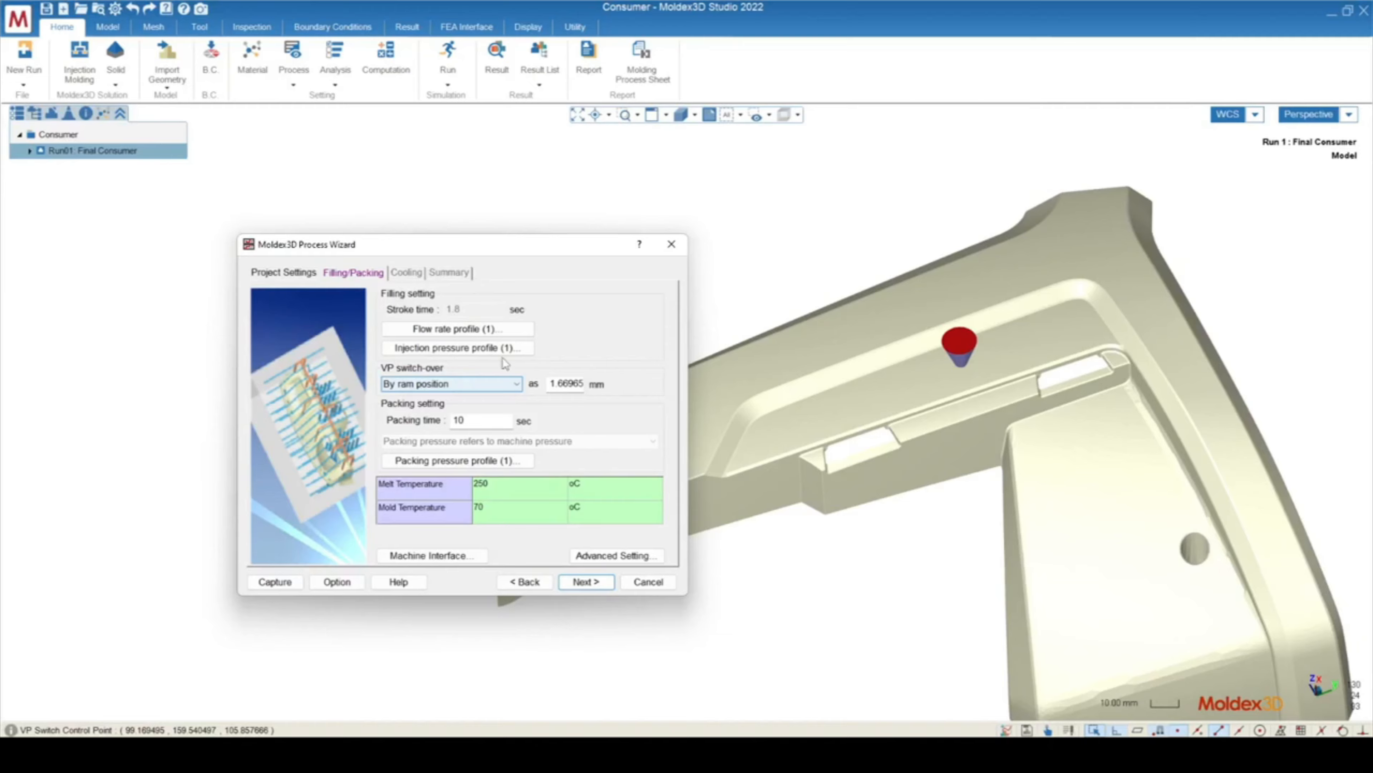
Step: Check the ram position in the flow rate profile and set the VP switch-over ram position to 2 mm
{"action": "left_click", "coordinate": [457, 329]}
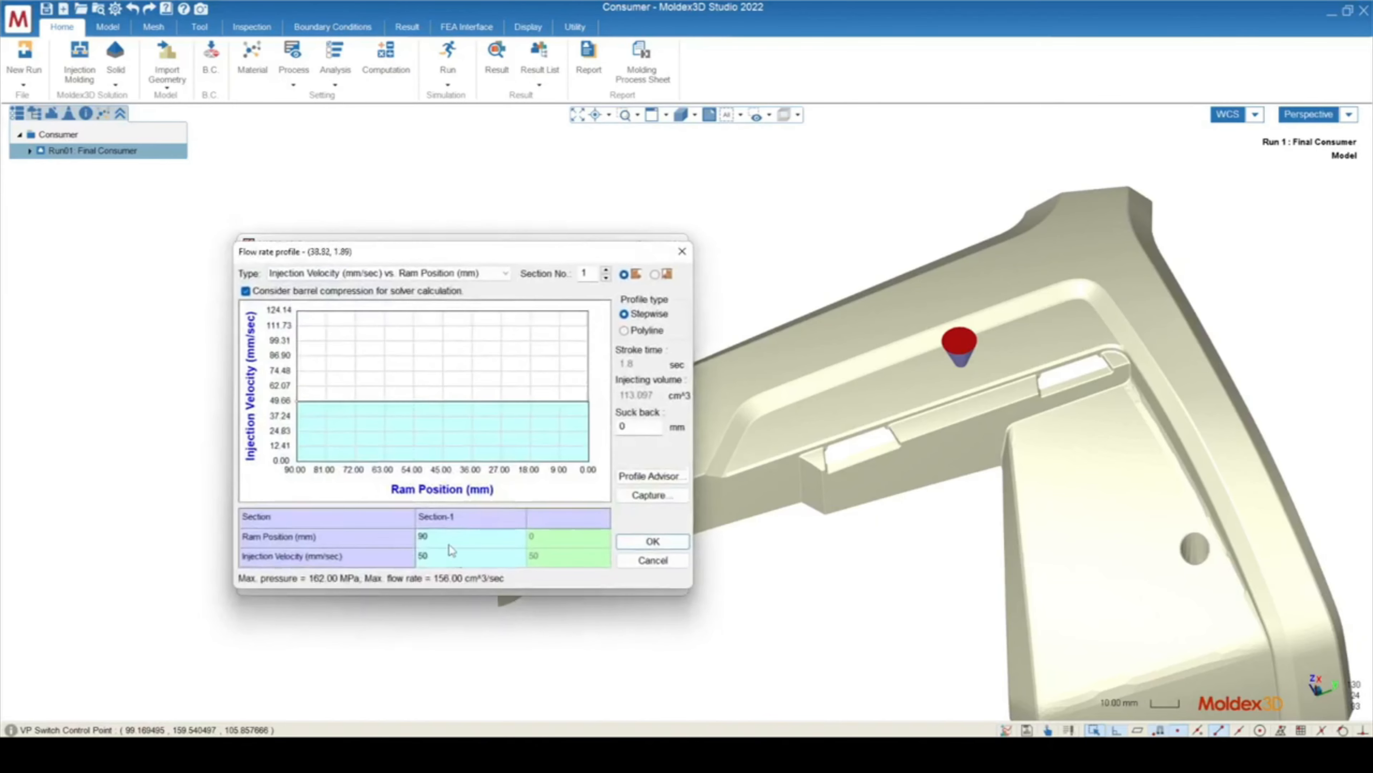
{"action": "left_click", "coordinate": [682, 249]}
{"action": "double_click", "coordinate": [564, 385]}
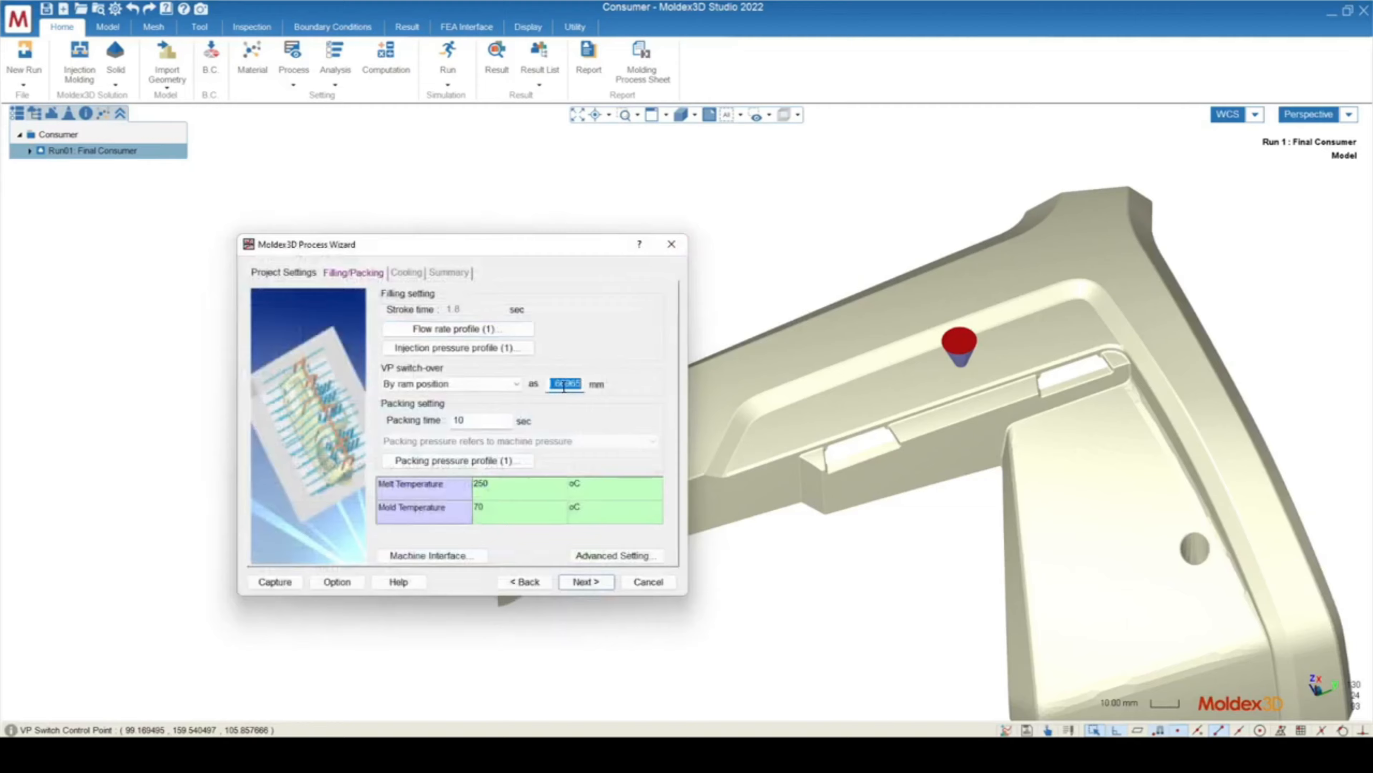
{"action": "type", "text": "2"}
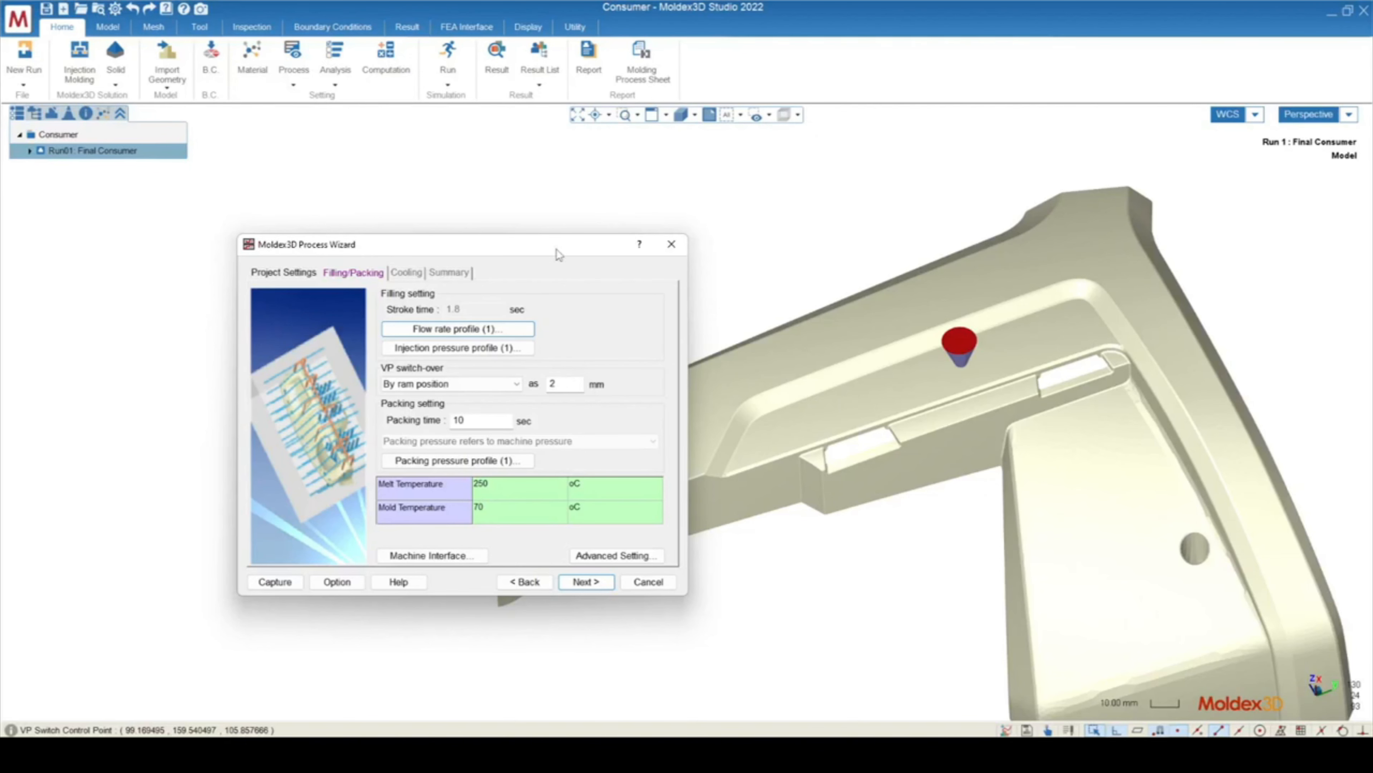
Step: Set the packing pressure profile type to Packing Pressure (MPa) vs. Time (sec) and accept the profile
{"action": "left_click_drag", "start_coordinate": [559, 254], "coordinate": [527, 209]}
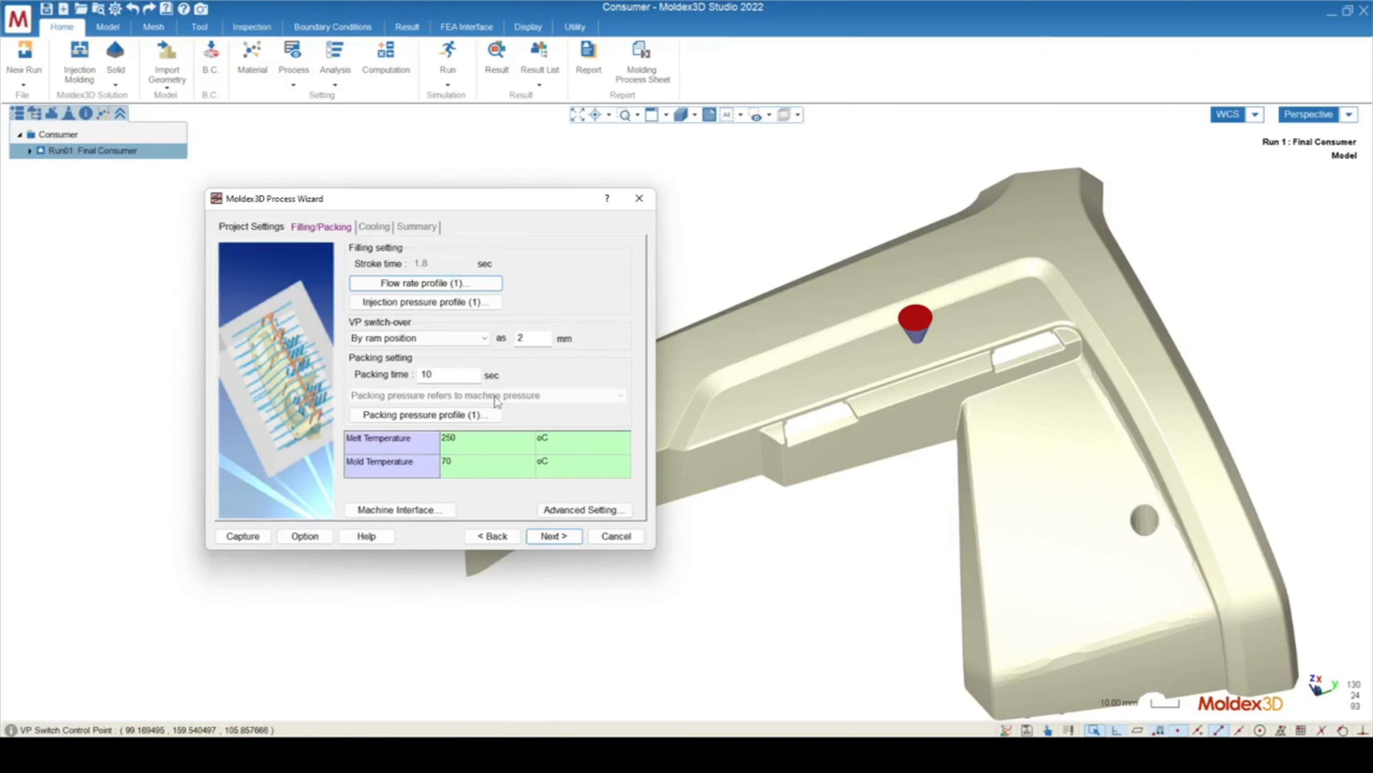
{"action": "left_click", "coordinate": [437, 417]}
{"action": "left_click", "coordinate": [357, 228]}
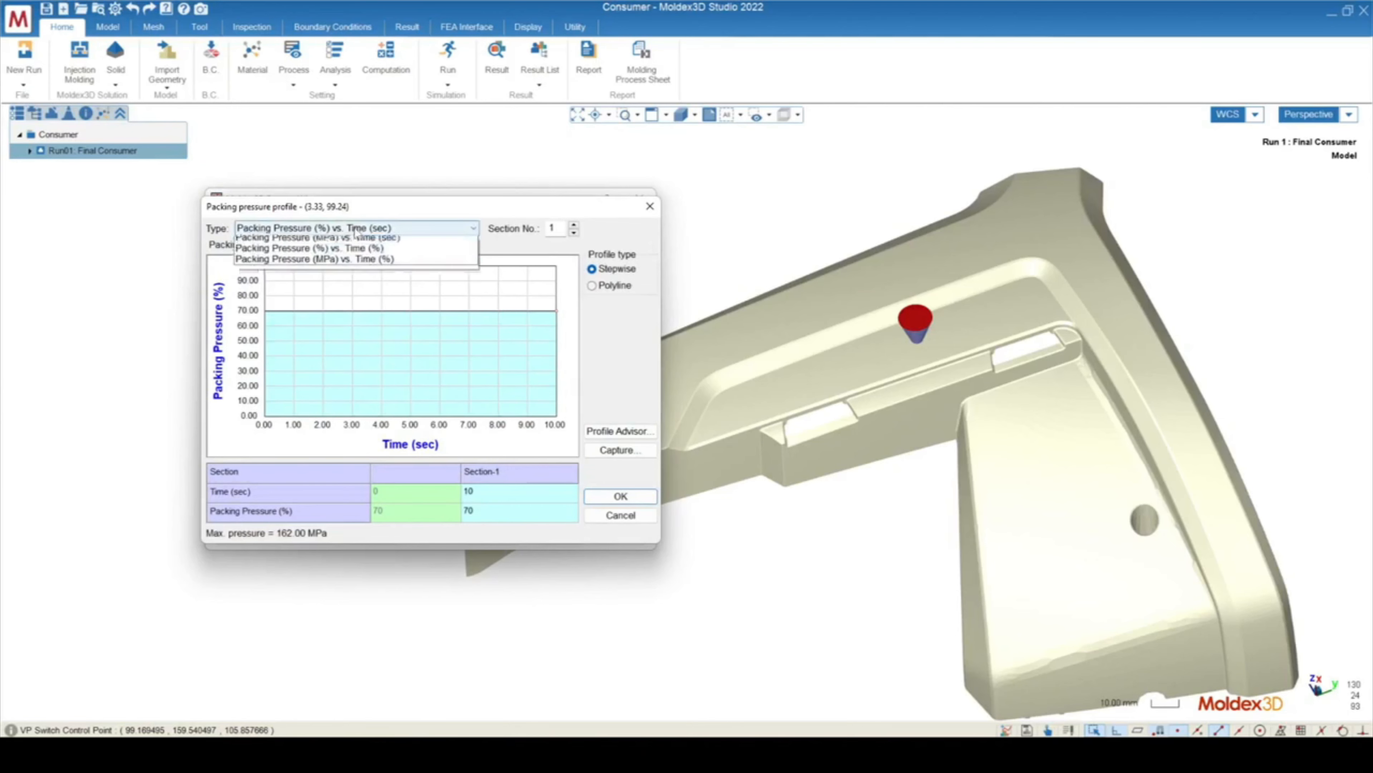
{"action": "left_click", "coordinate": [322, 253]}
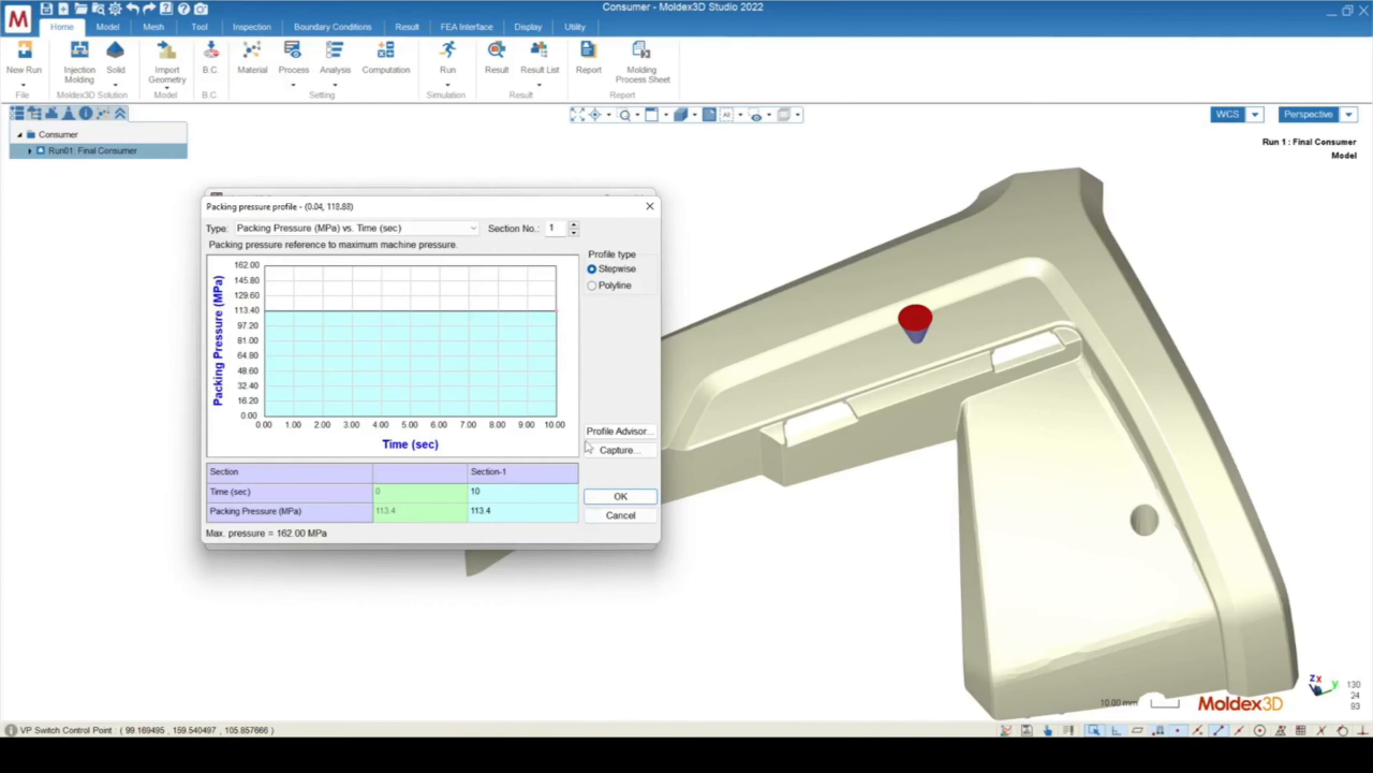
{"action": "left_click", "coordinate": [621, 496]}
Step: Review the melt temperature and mold temperature settings for filling and packing
{"action": "left_click", "coordinate": [460, 453]}
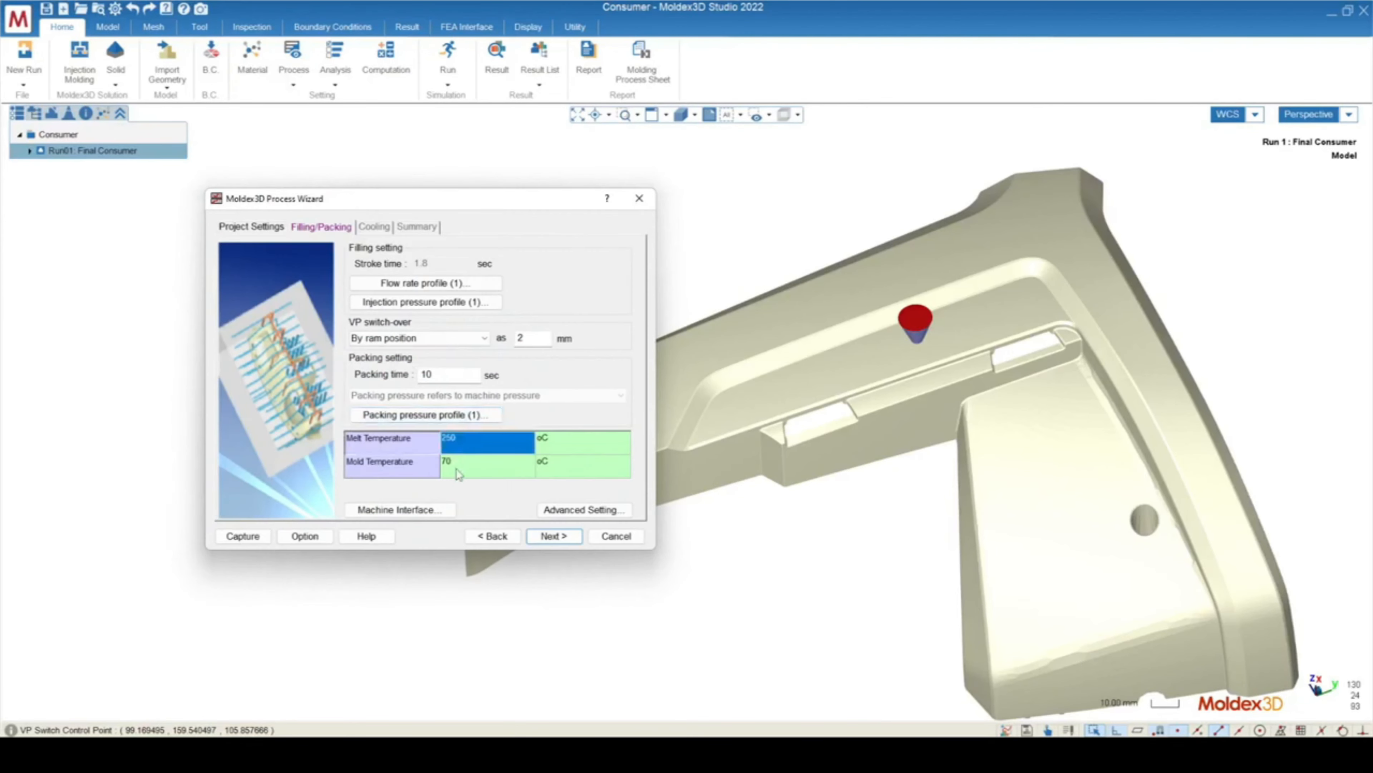
{"action": "left_click", "coordinate": [459, 469]}
{"action": "left_click", "coordinate": [461, 445]}
{"action": "left_click", "coordinate": [459, 463]}
{"action": "left_click", "coordinate": [462, 444]}
{"action": "left_click", "coordinate": [458, 463]}
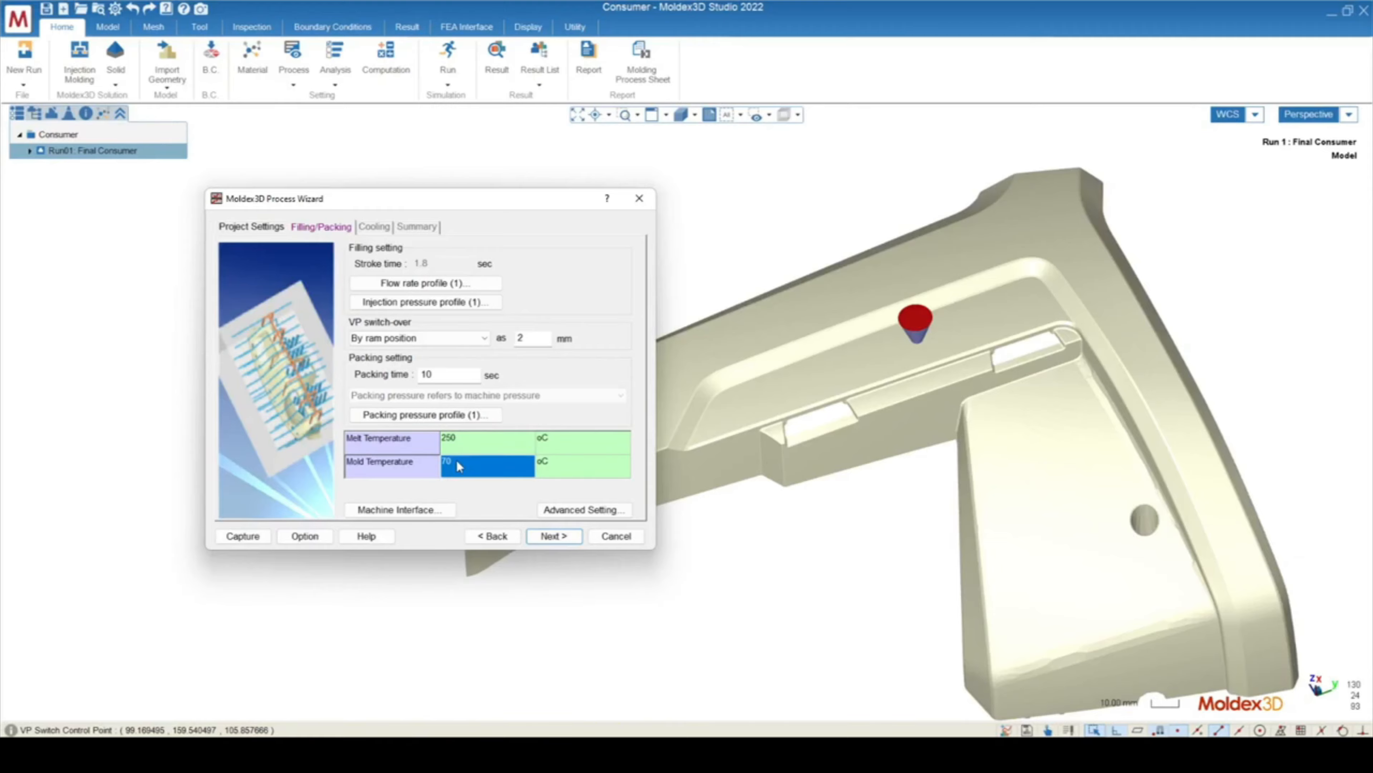
Step: Change the project's setting method to Machine mode 2 (by injection time) and continue to the filling and packing settings
{"action": "left_click", "coordinate": [252, 226]}
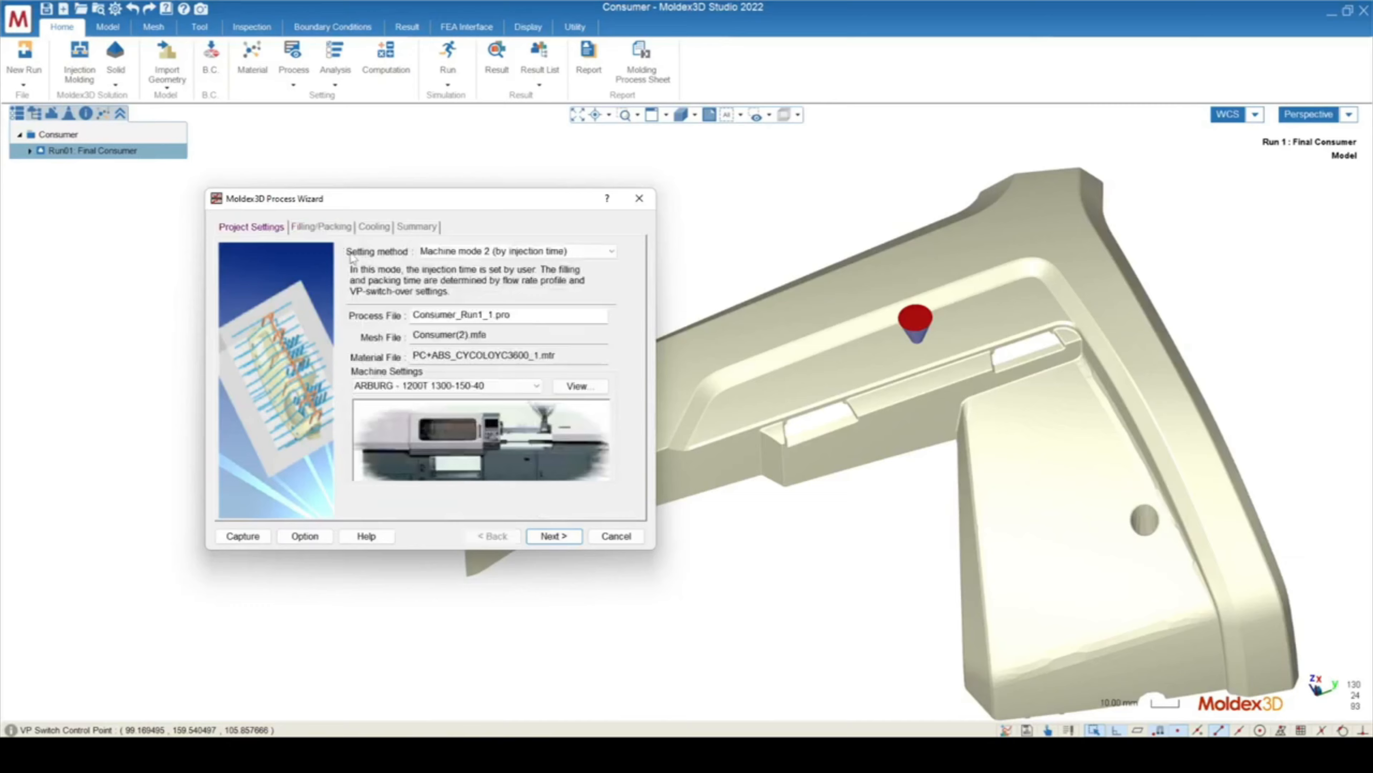
{"action": "left_click", "coordinate": [533, 255]}
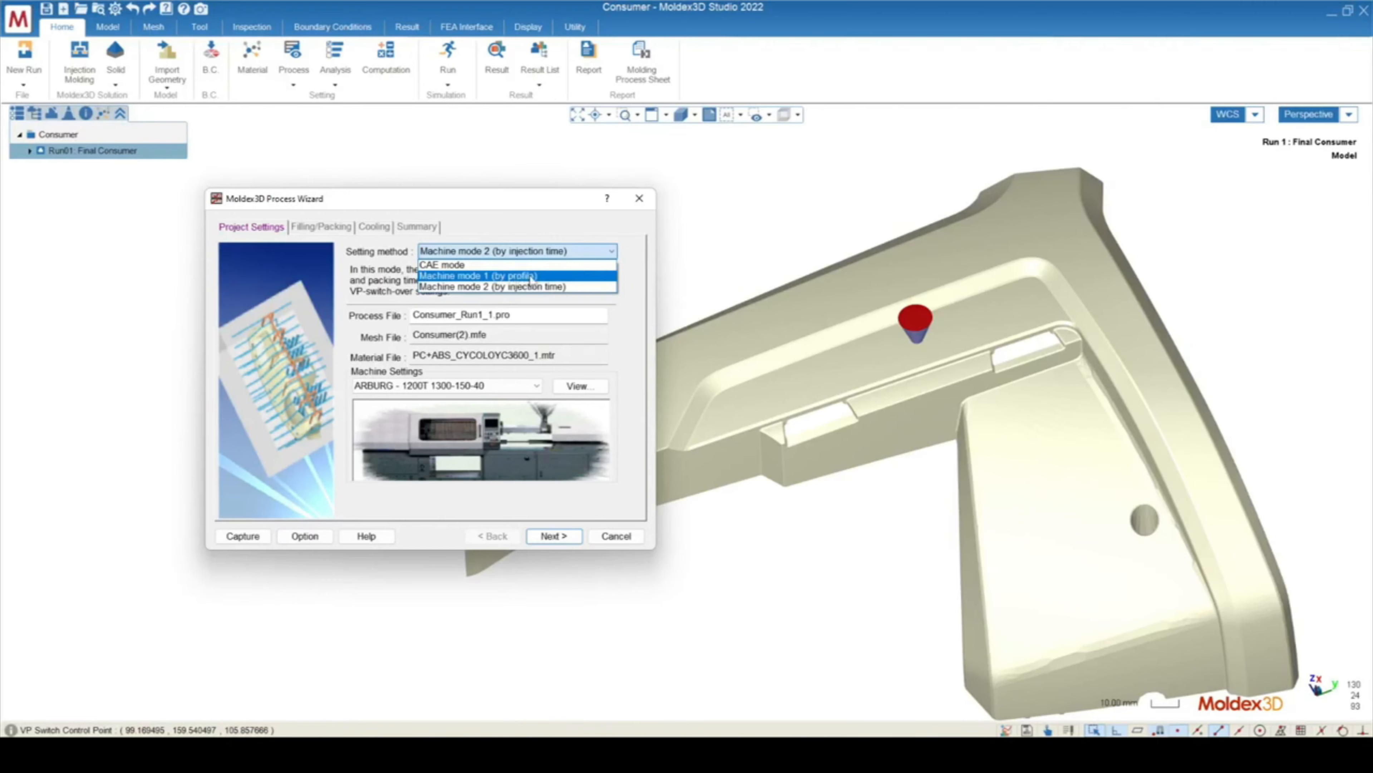
{"action": "left_click", "coordinate": [352, 281]}
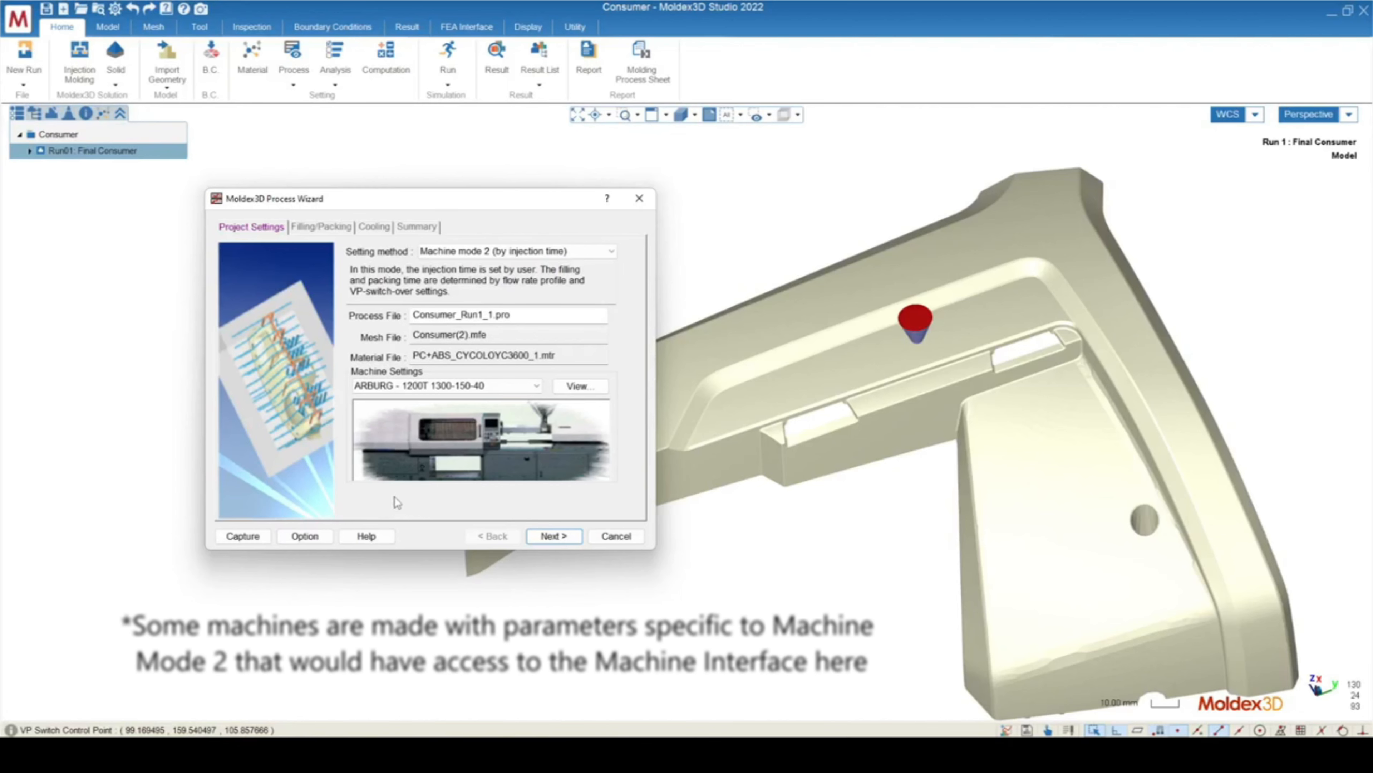
{"action": "left_click", "coordinate": [553, 537]}
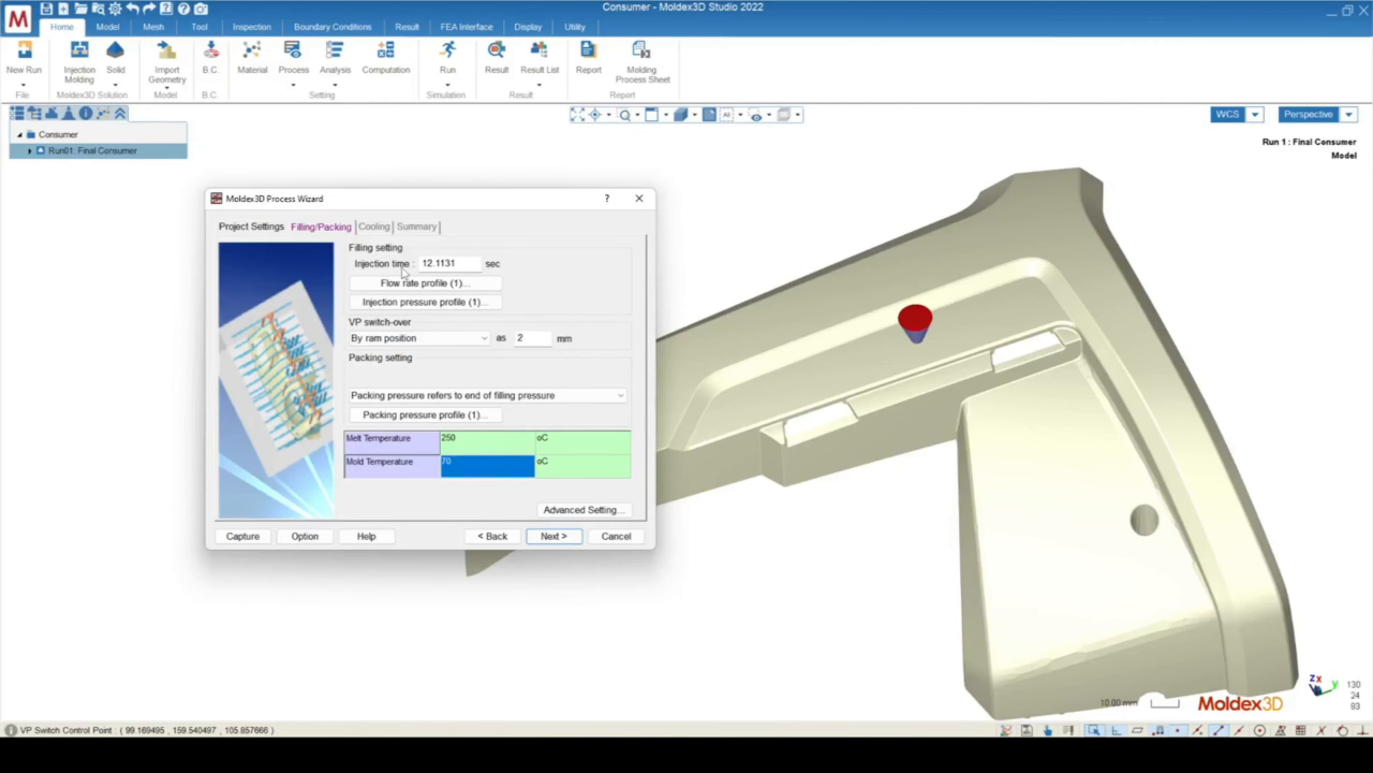
Step: Check the flow rate profile in machine mode 2 and set the injection time to 10 sec
{"action": "left_click", "coordinate": [407, 283]}
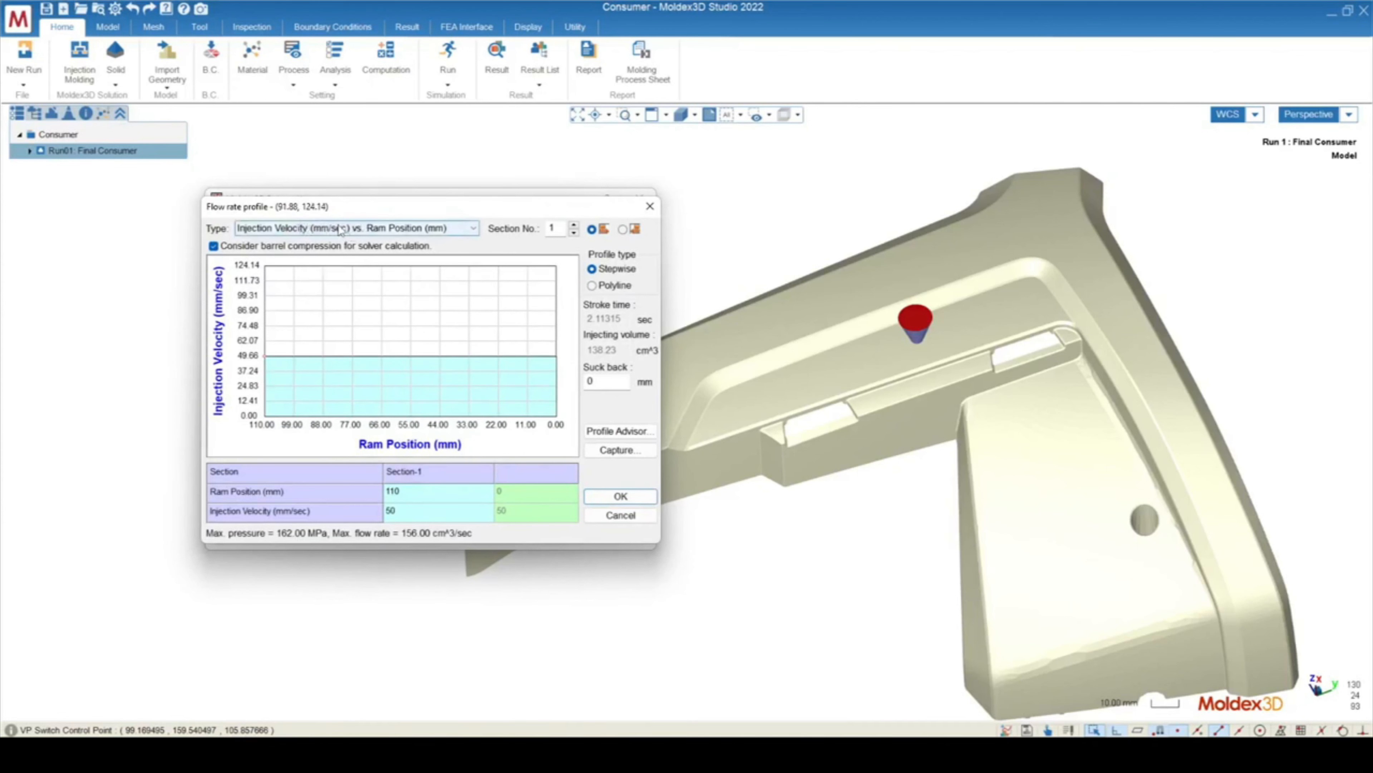
{"action": "left_click", "coordinate": [649, 206]}
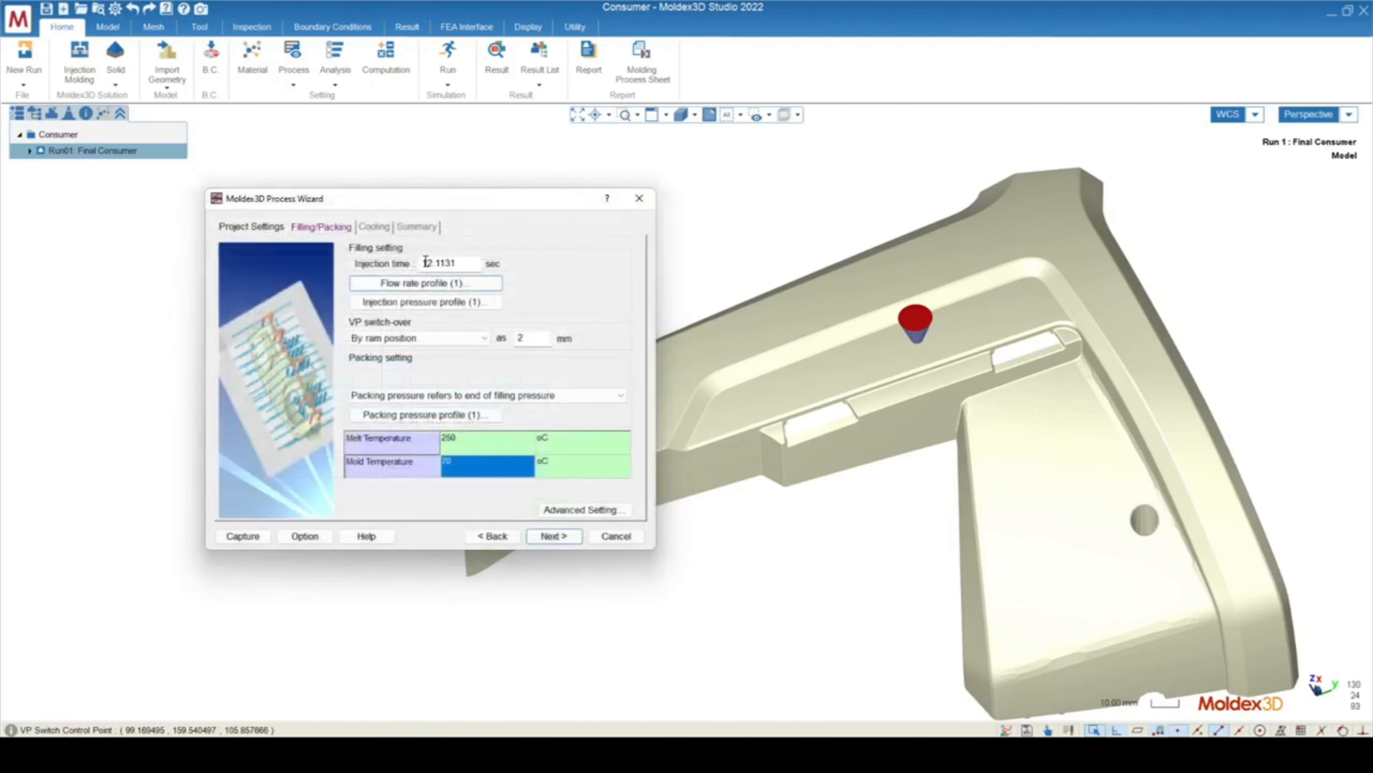
{"action": "left_click_drag", "start_coordinate": [474, 263], "coordinate": [403, 267]}
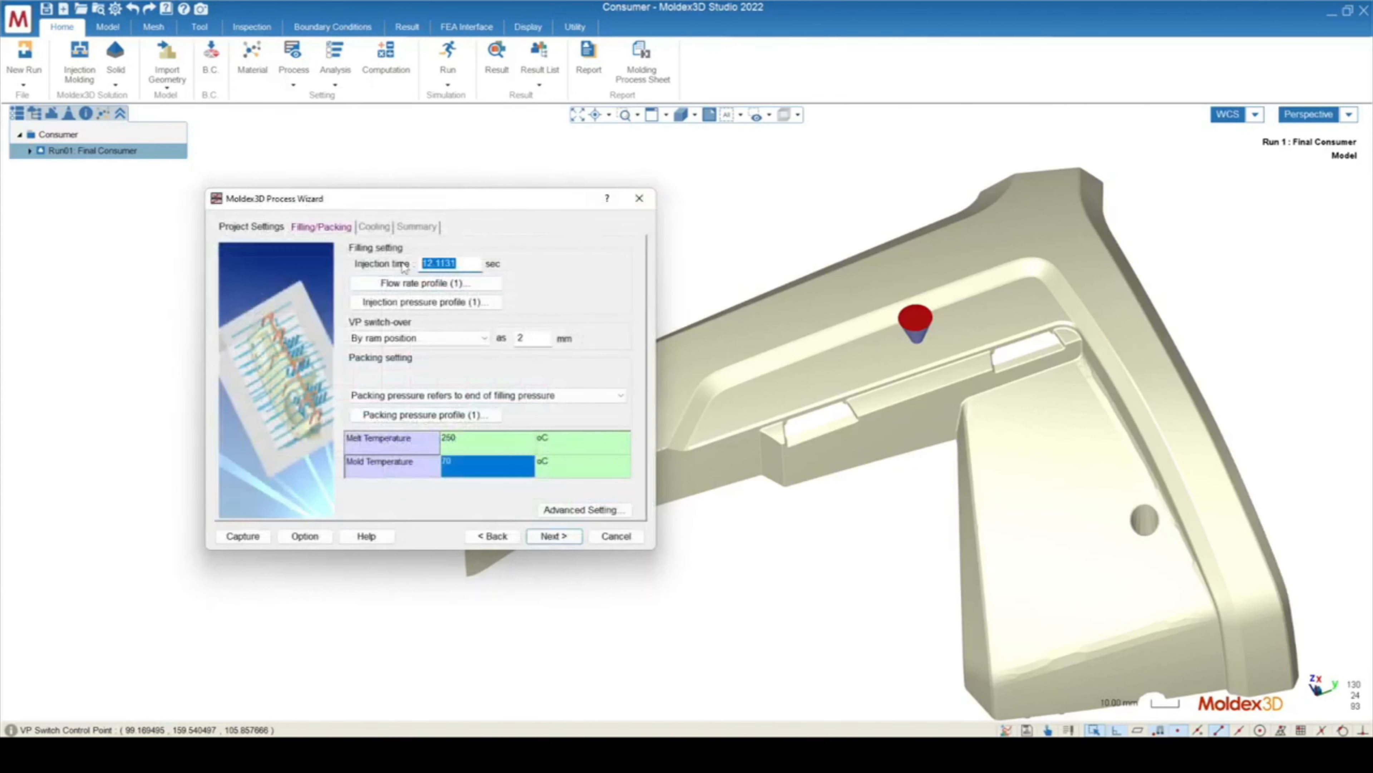
{"action": "type", "text": "10"}
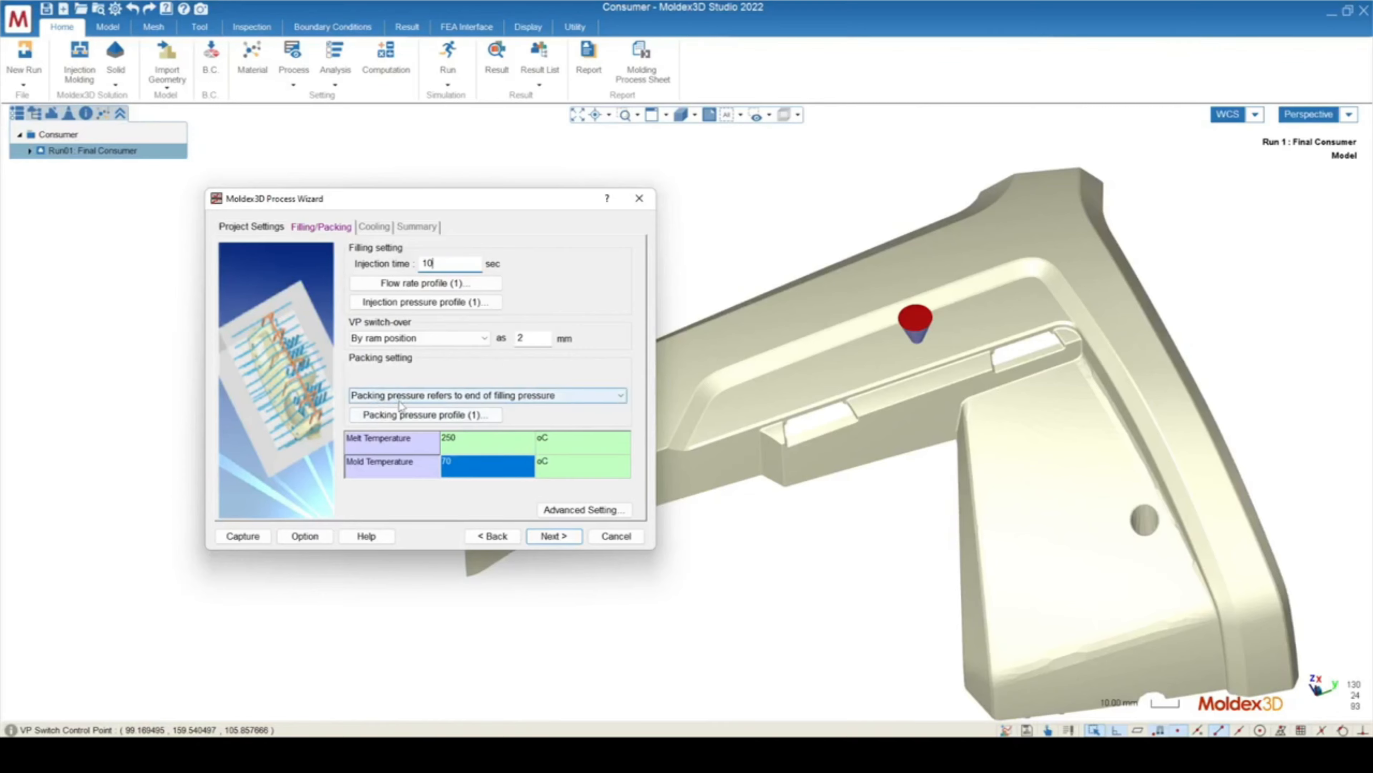
Step: Make the packing pressure refer to machine pressure and review the injection time setting
{"action": "left_click", "coordinate": [518, 403]}
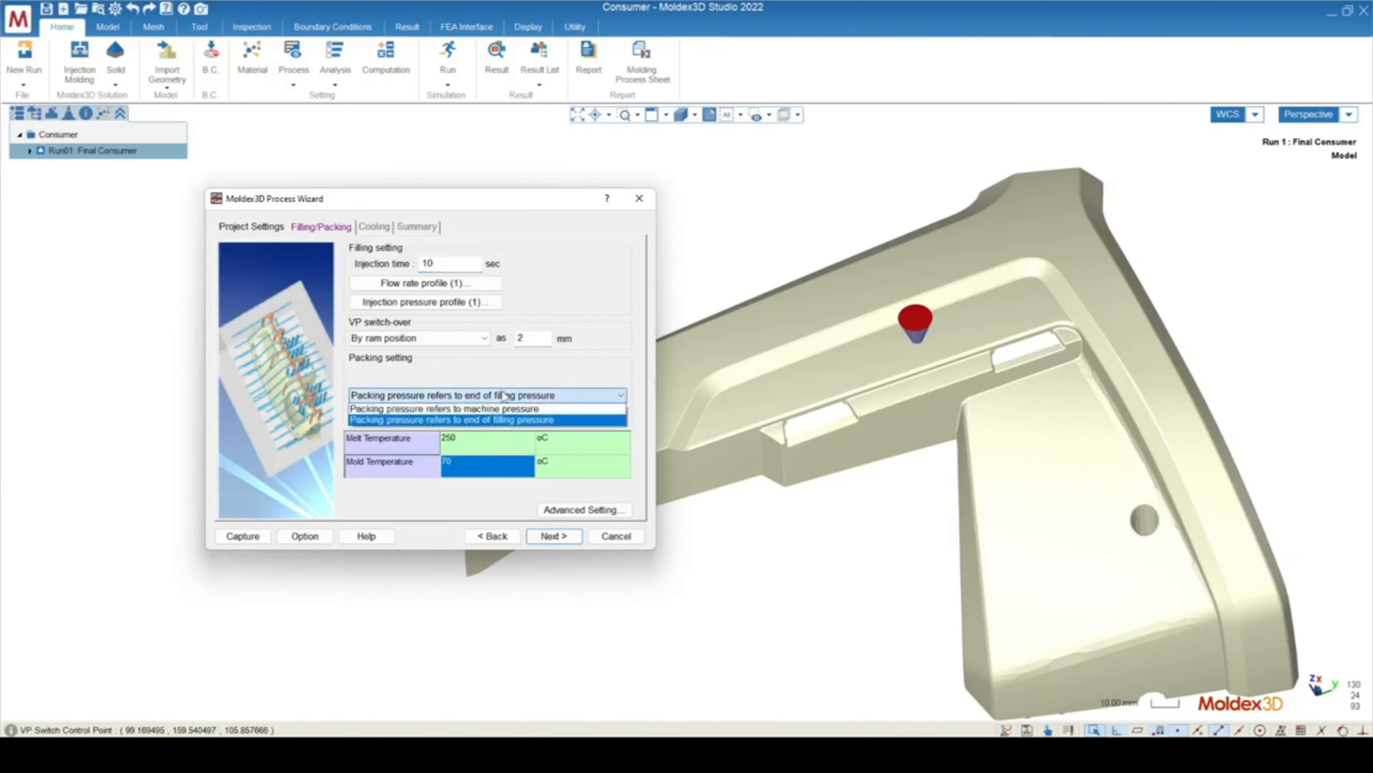
{"action": "left_click", "coordinate": [525, 419]}
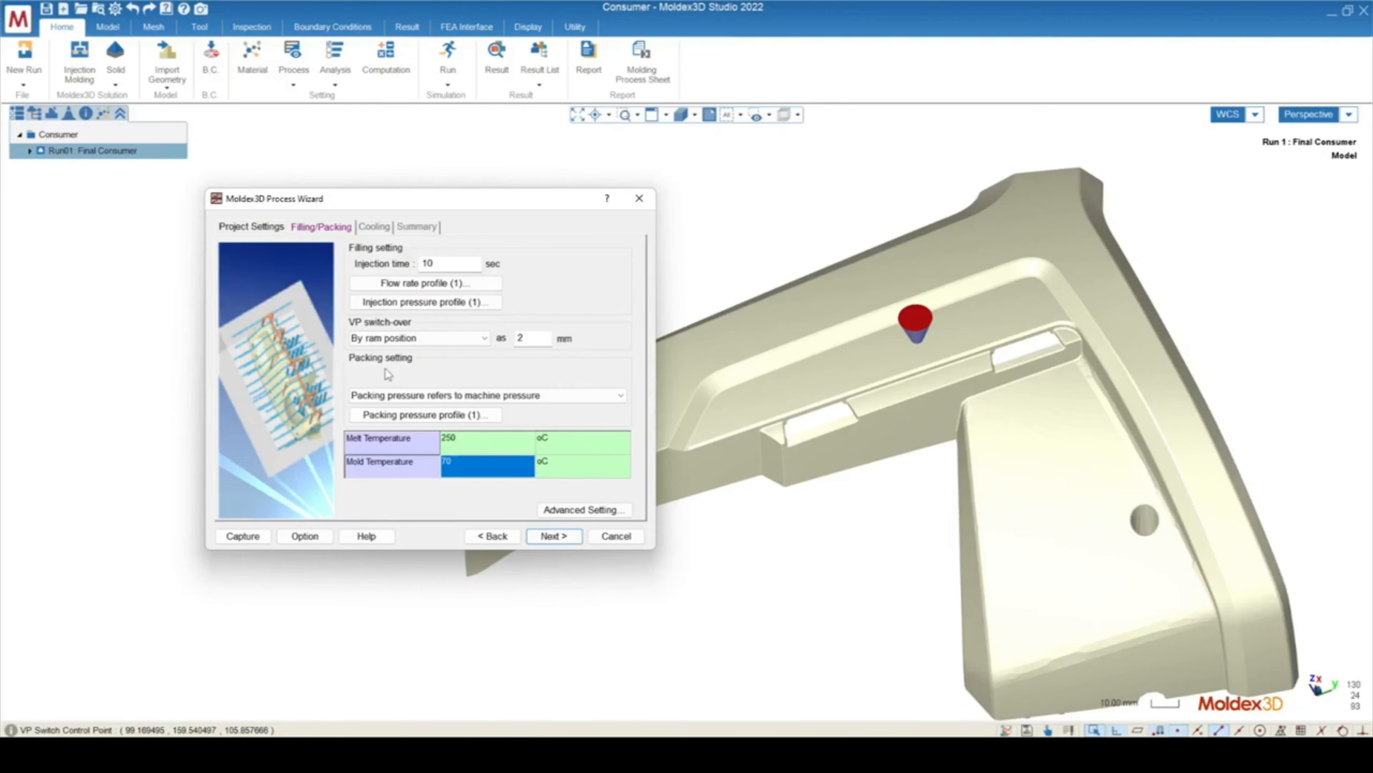
{"action": "left_click_drag", "start_coordinate": [442, 263], "coordinate": [420, 268]}
{"action": "left_click", "coordinate": [462, 262]}
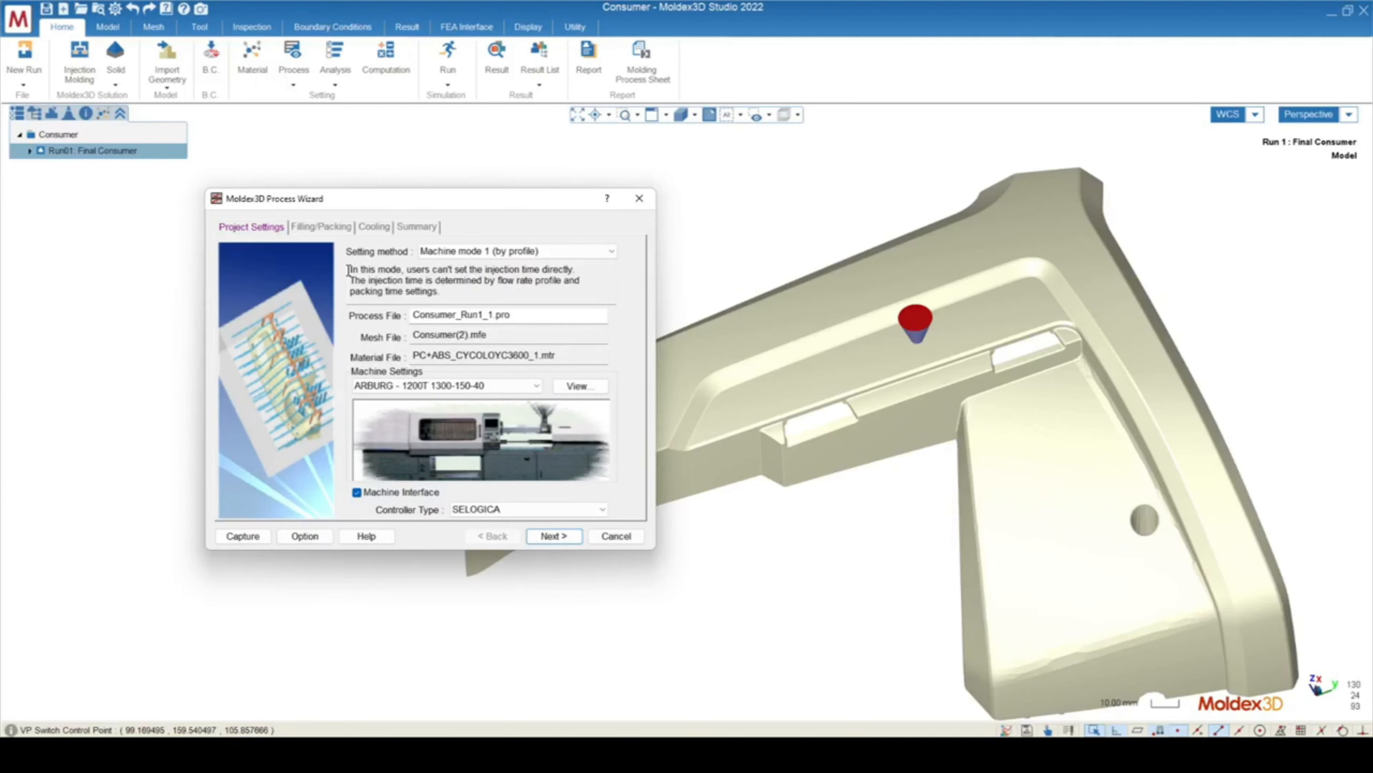
Step: Select Machine mode 2 (by injection time) as the setting method again in the project settings
{"action": "left_click", "coordinate": [513, 251]}
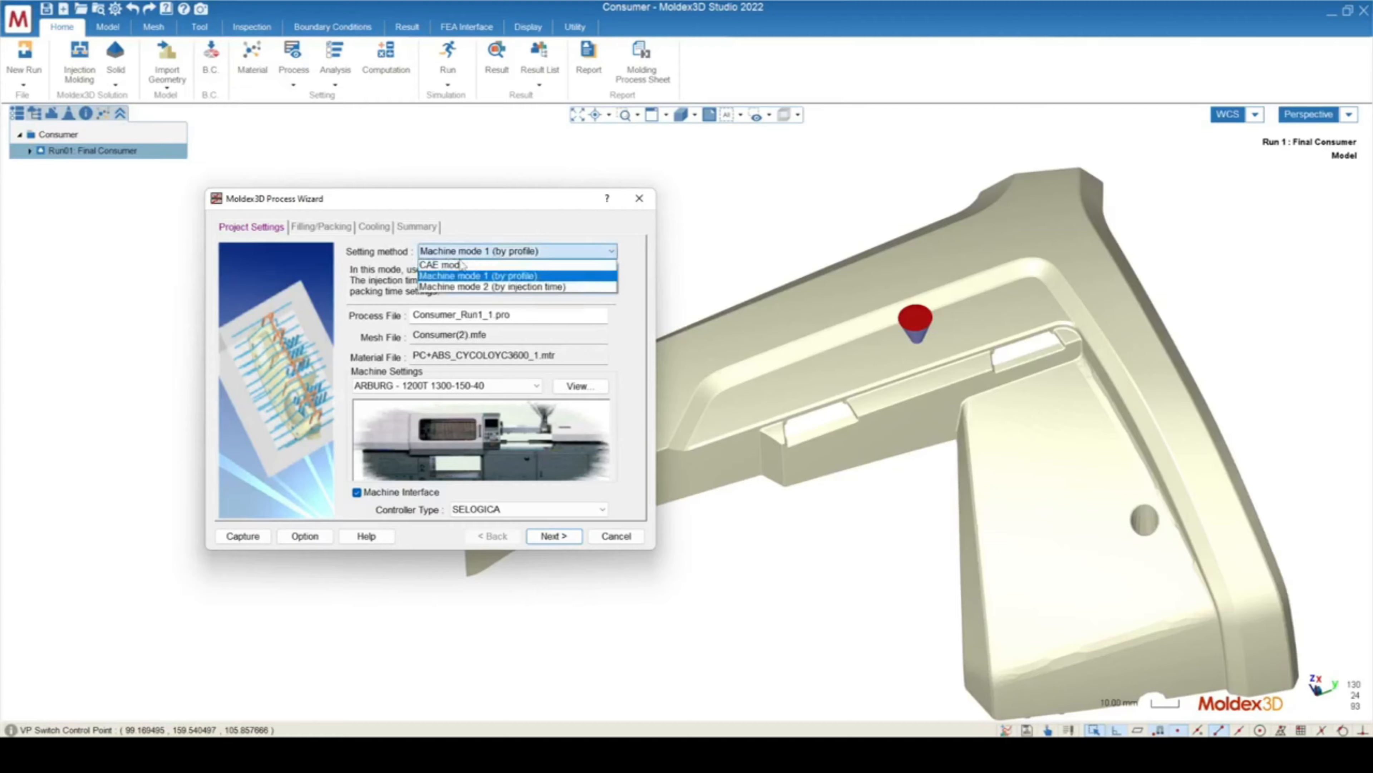
{"action": "left_click", "coordinate": [452, 285]}
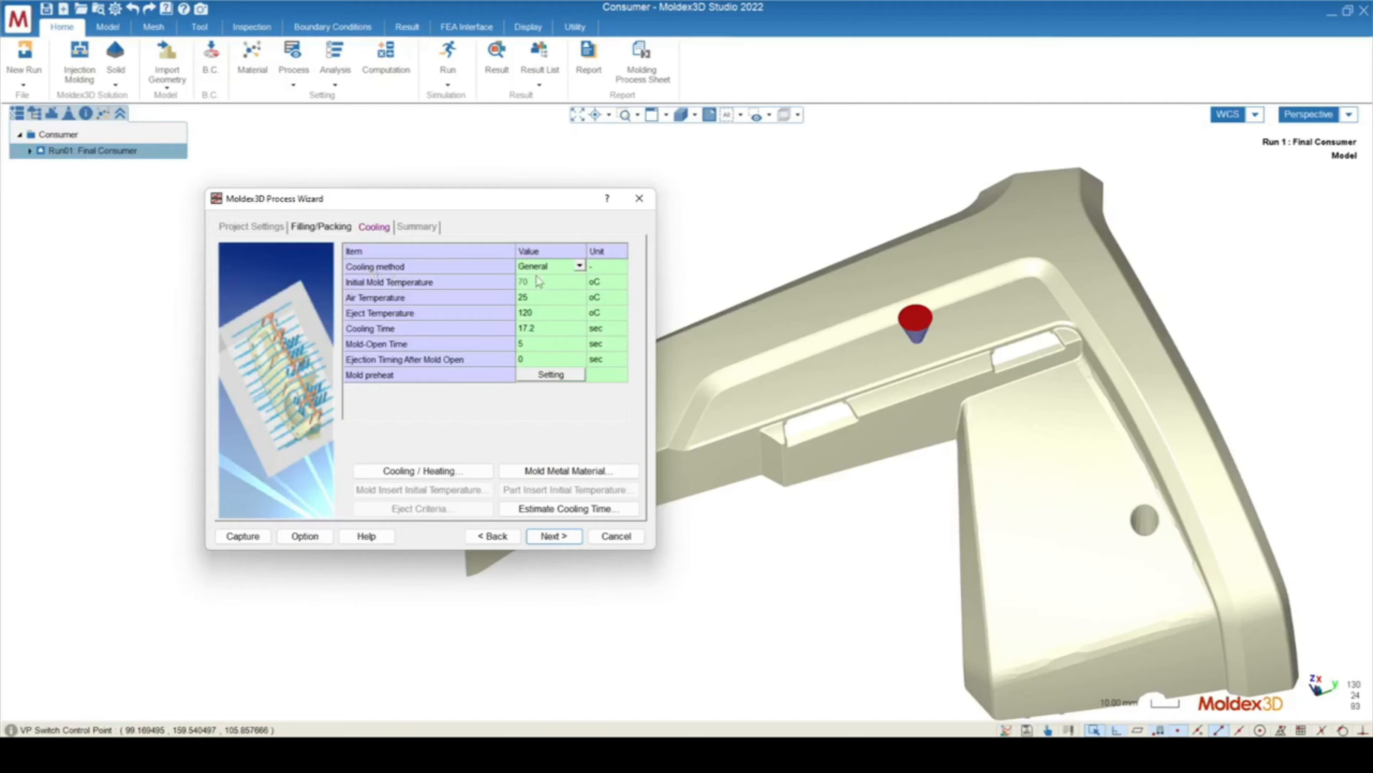
Step: Change the cooling method from General to Transient, accept the possible cooling channel reset, and select the initial mold temperature value
{"action": "left_click", "coordinate": [546, 267]}
{"action": "left_click", "coordinate": [547, 267]}
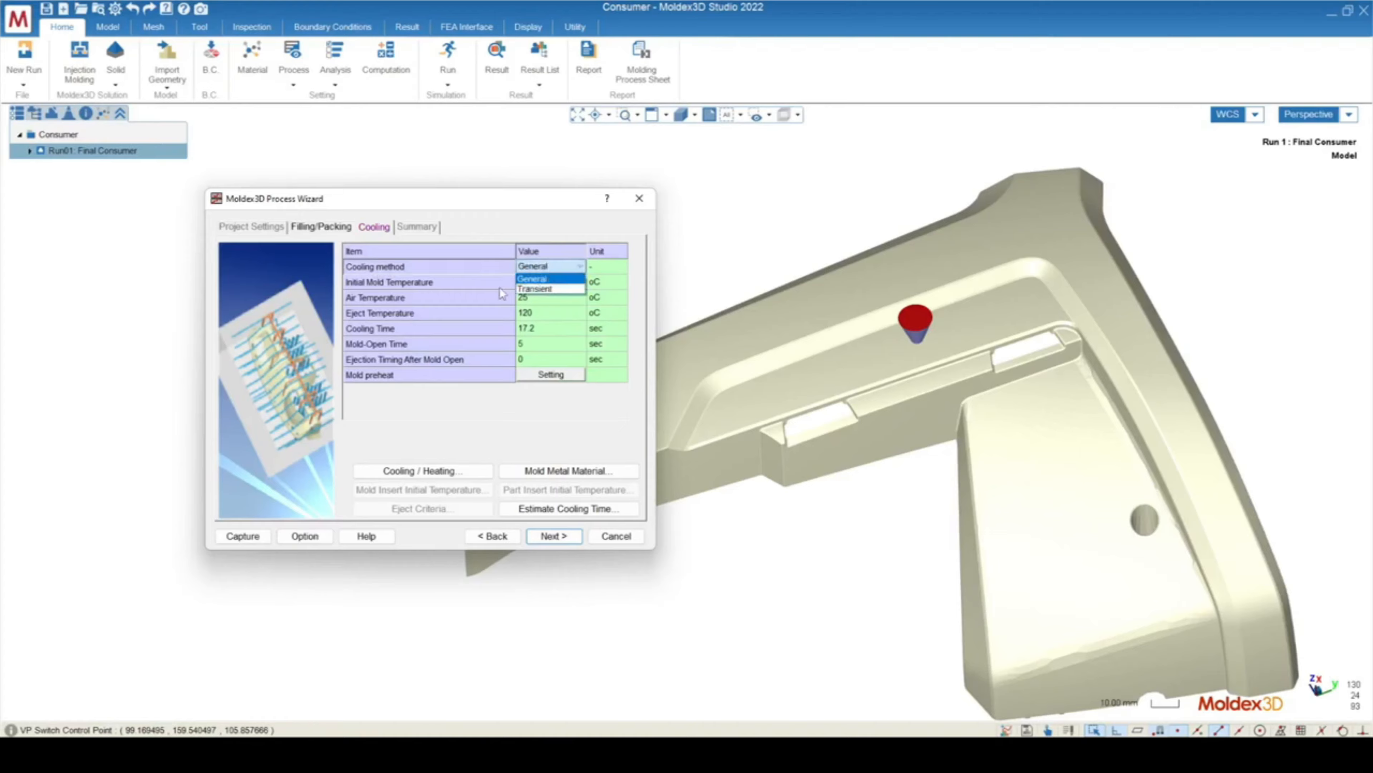
{"action": "left_click", "coordinate": [534, 289]}
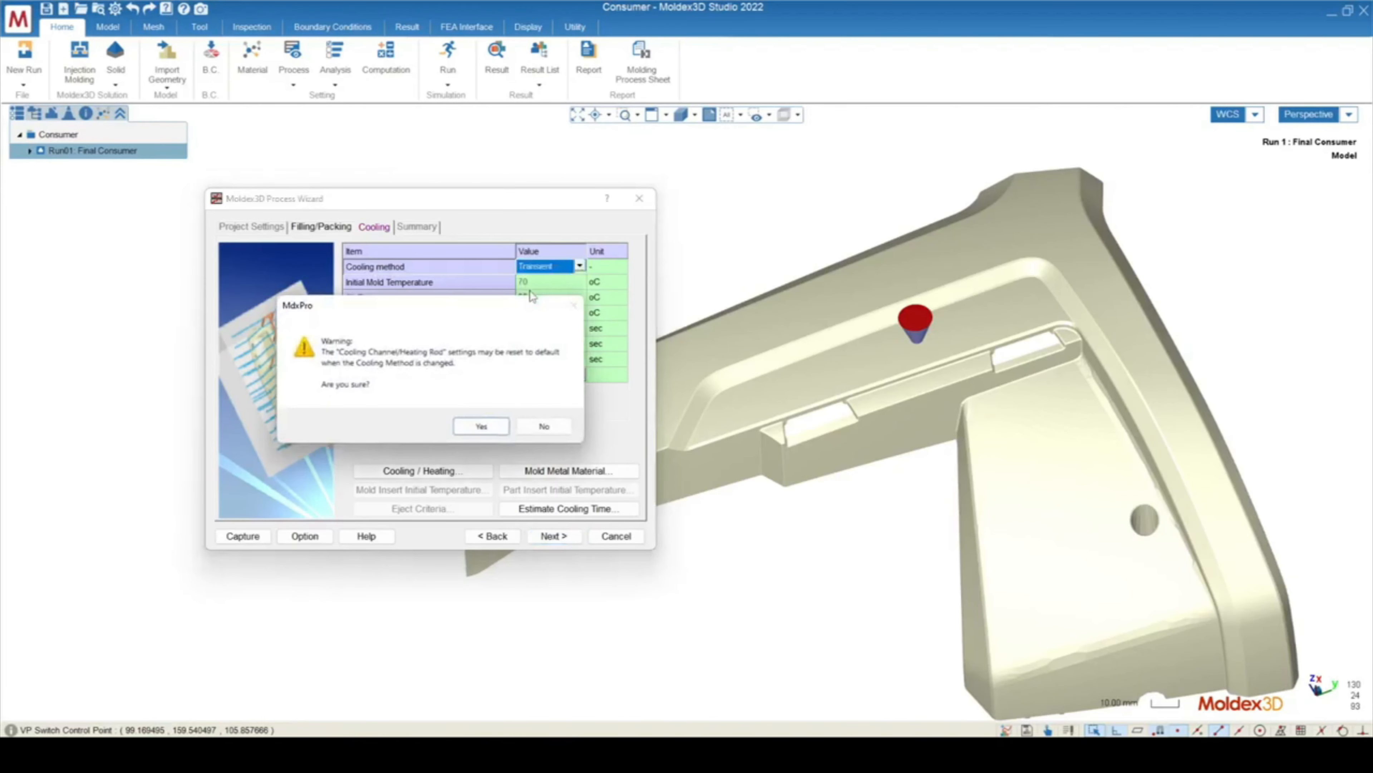
{"action": "left_click", "coordinate": [481, 426]}
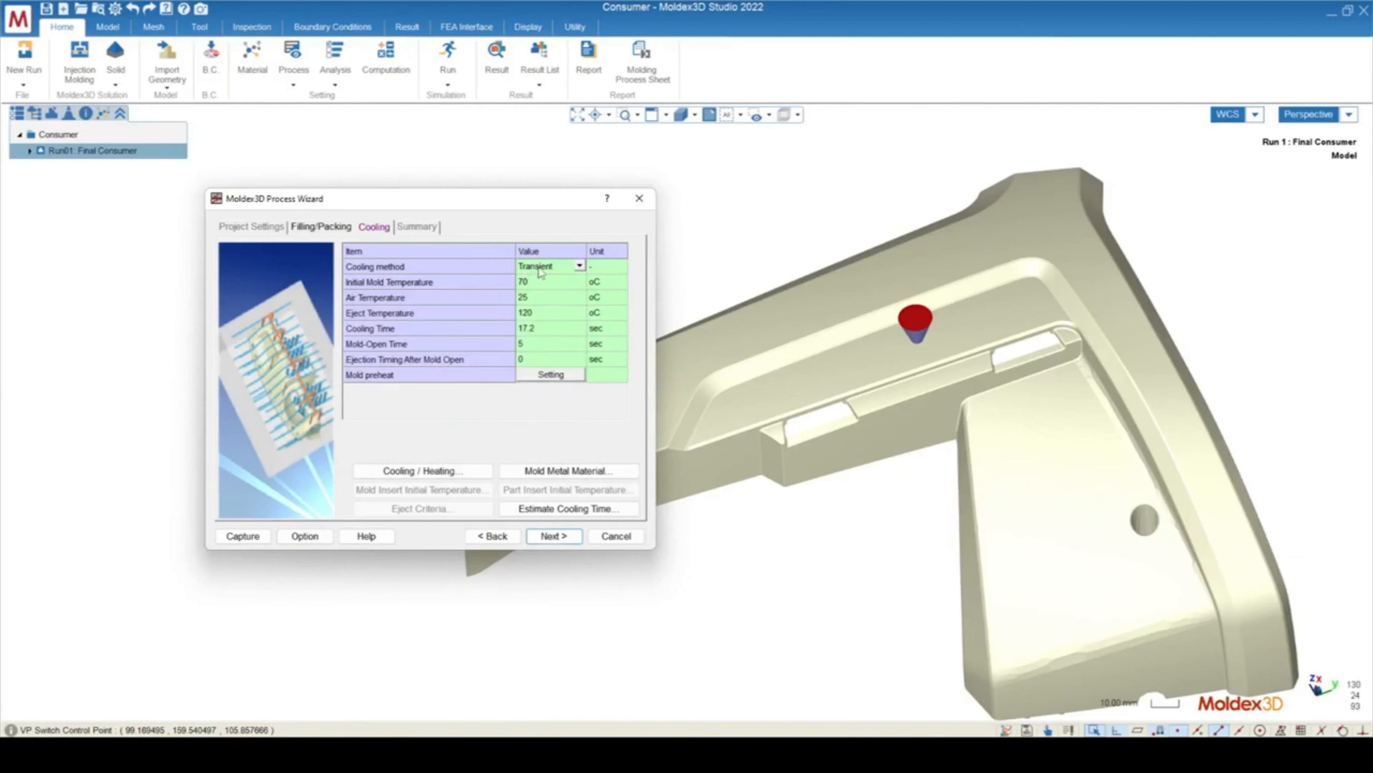
{"action": "left_click", "coordinate": [536, 281]}
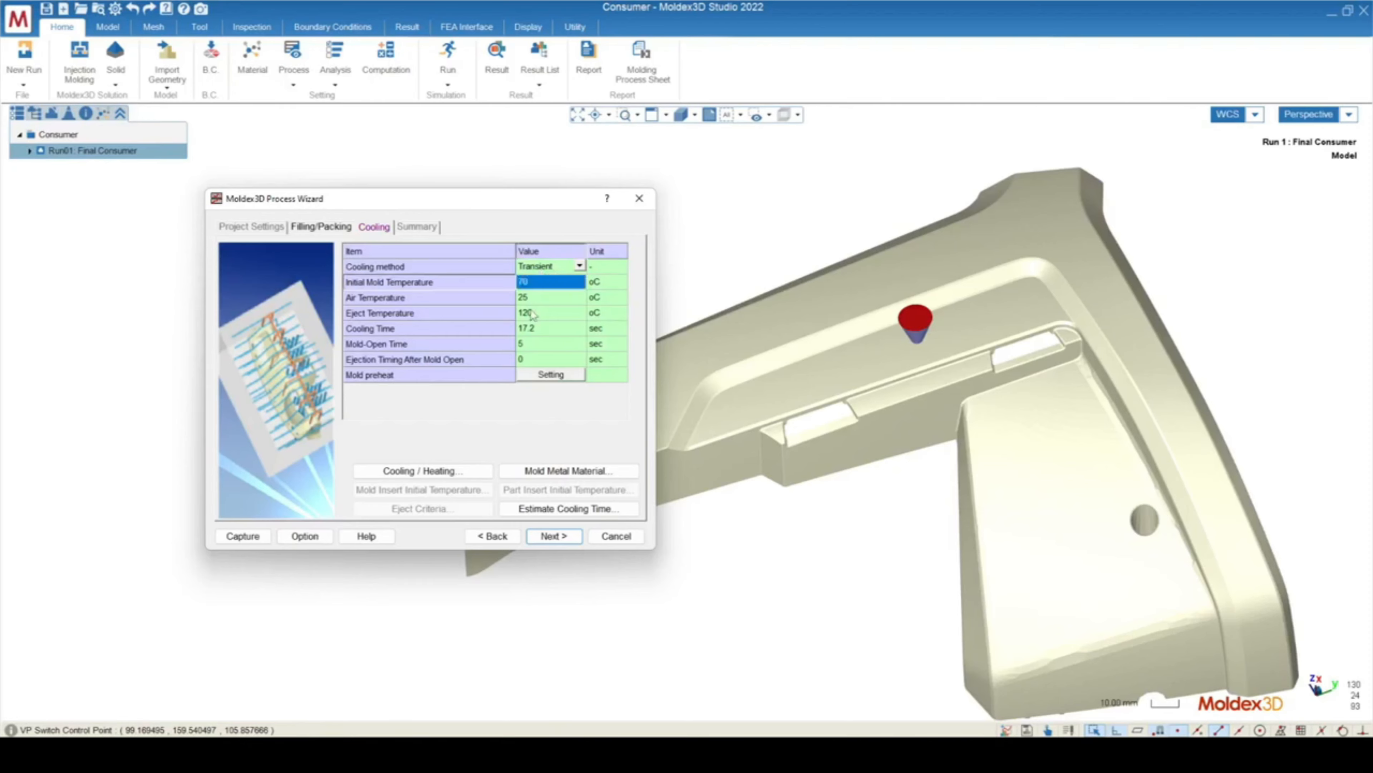
Step: Compare the initial mold temperature of the cooling settings with the mold temperature in the filling/packing settings
{"action": "left_click", "coordinate": [532, 284]}
{"action": "left_click", "coordinate": [351, 233]}
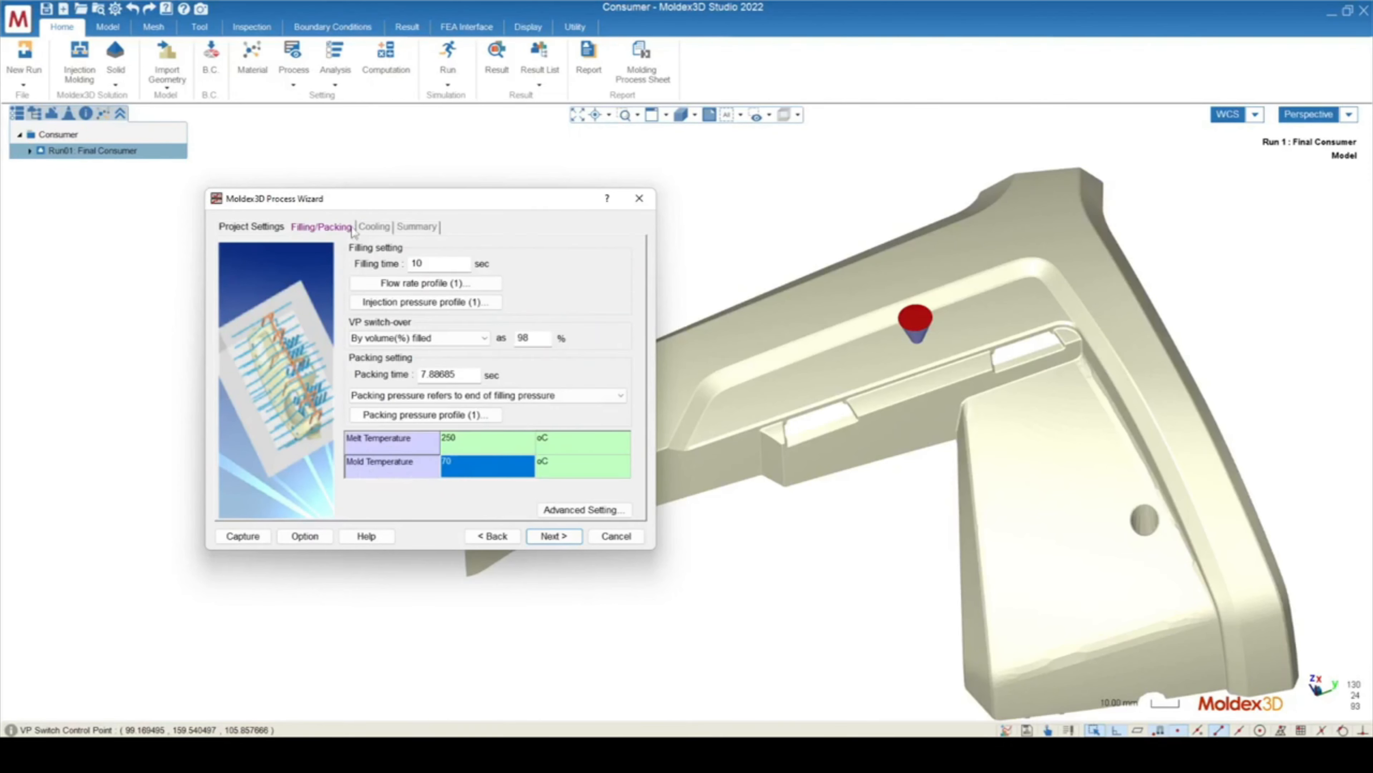
{"action": "left_click", "coordinate": [551, 536]}
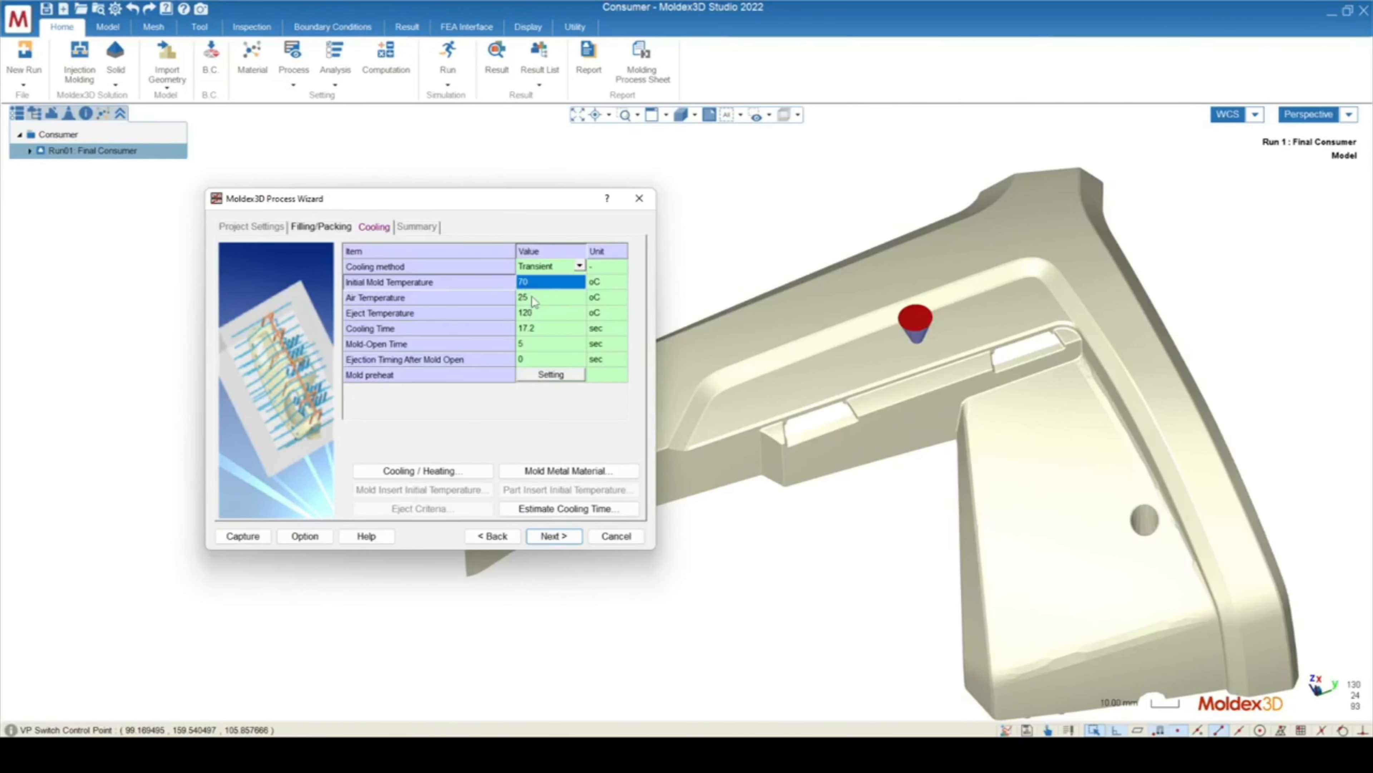
Step: Review the air temperature, eject temperature and cooling time, and check the packing time in the filling/packing settings
{"action": "left_click", "coordinate": [506, 301]}
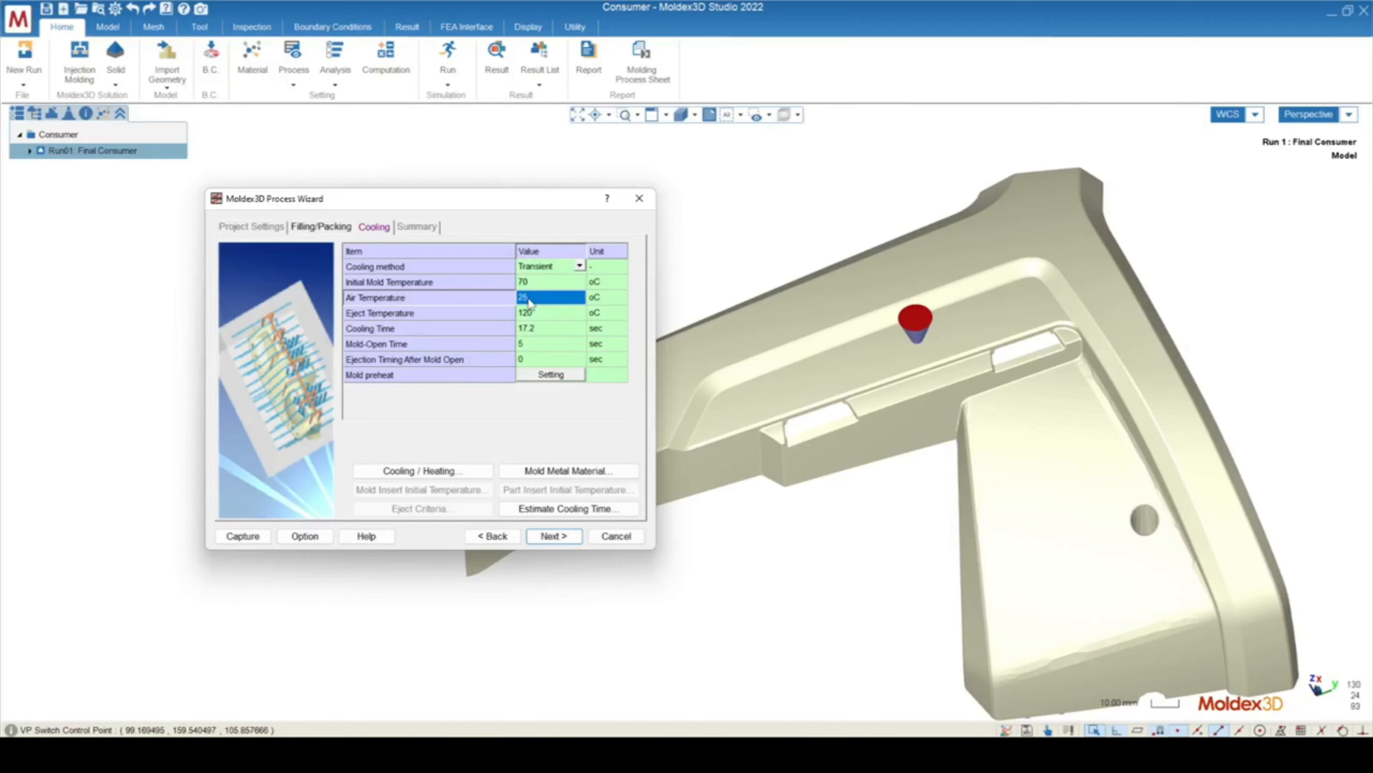
{"action": "left_click", "coordinate": [531, 312]}
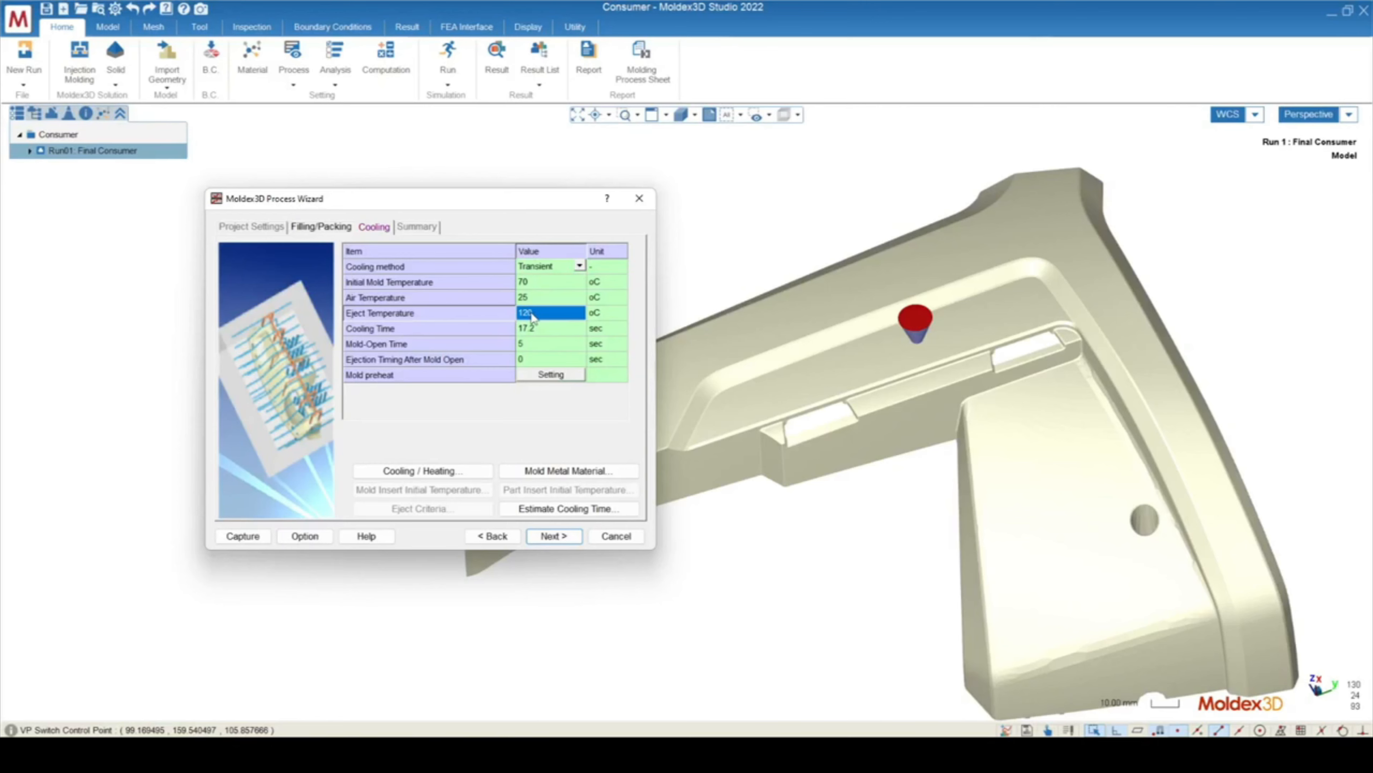
{"action": "left_click", "coordinate": [352, 329]}
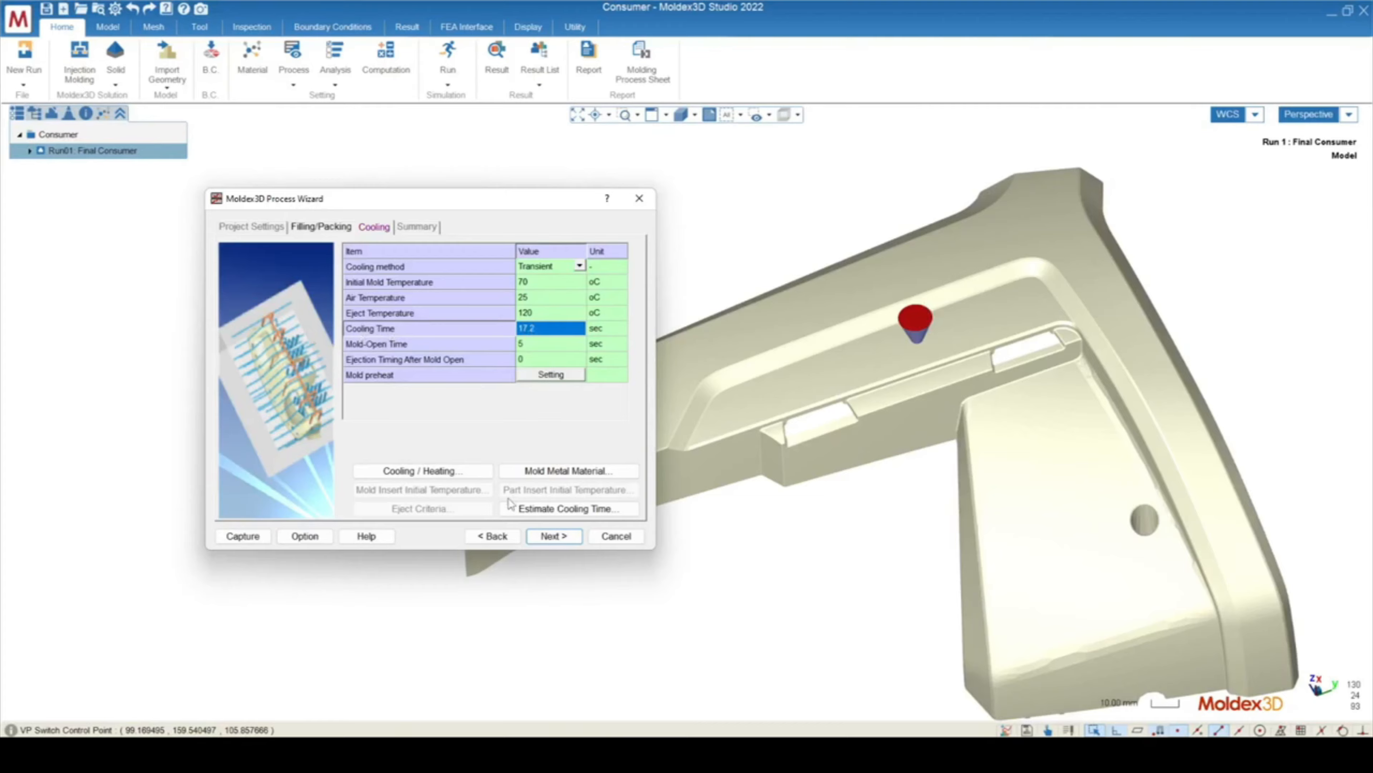
{"action": "left_click", "coordinate": [492, 535]}
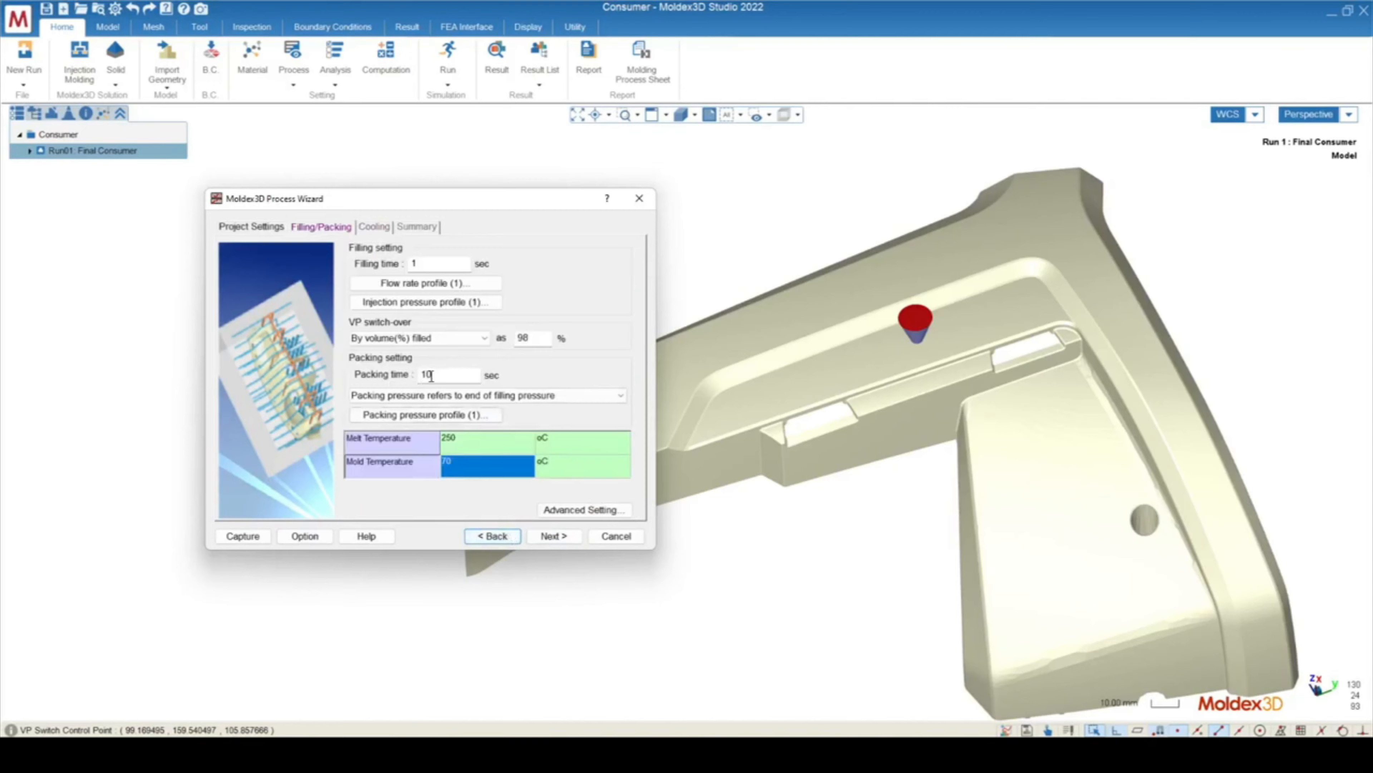
{"action": "left_click", "coordinate": [552, 536]}
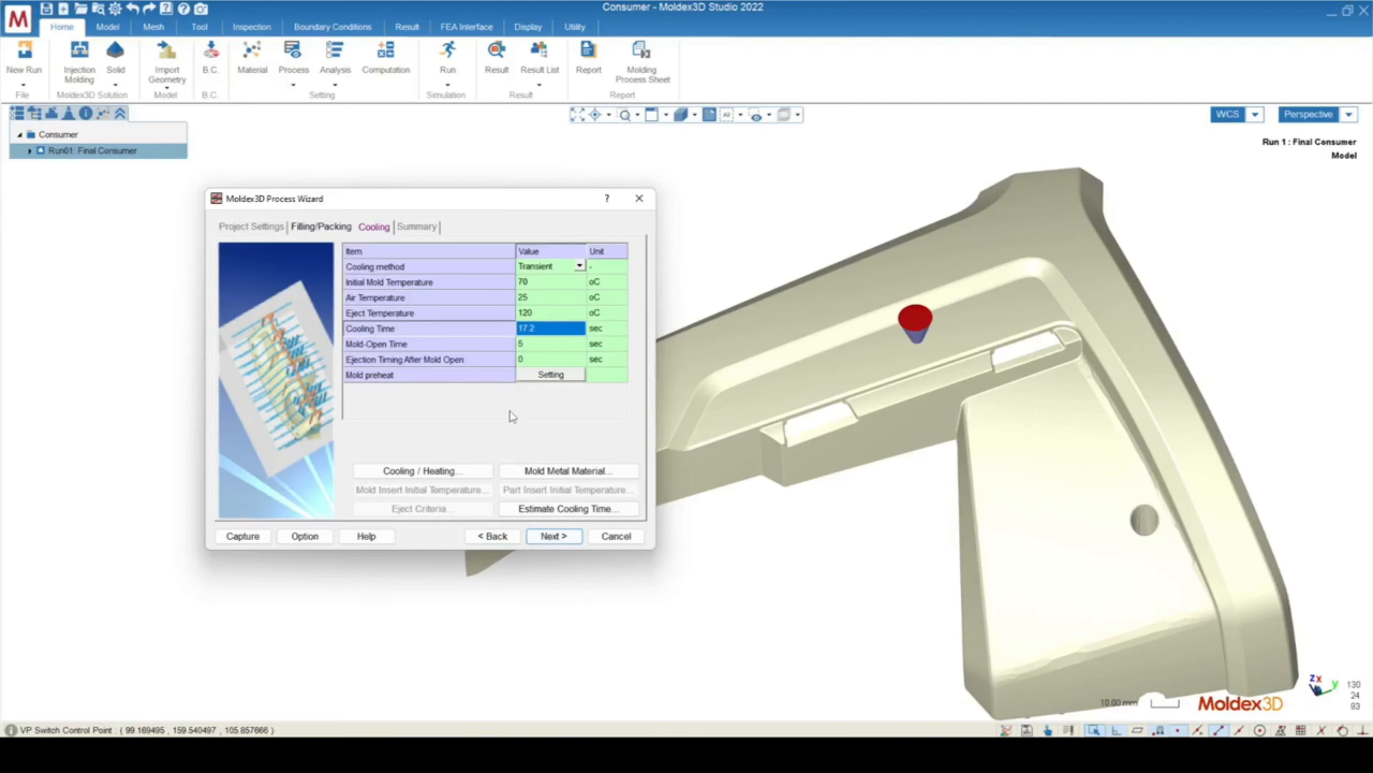
Step: Set the cooling time to 20 sec
{"action": "left_click", "coordinate": [533, 359]}
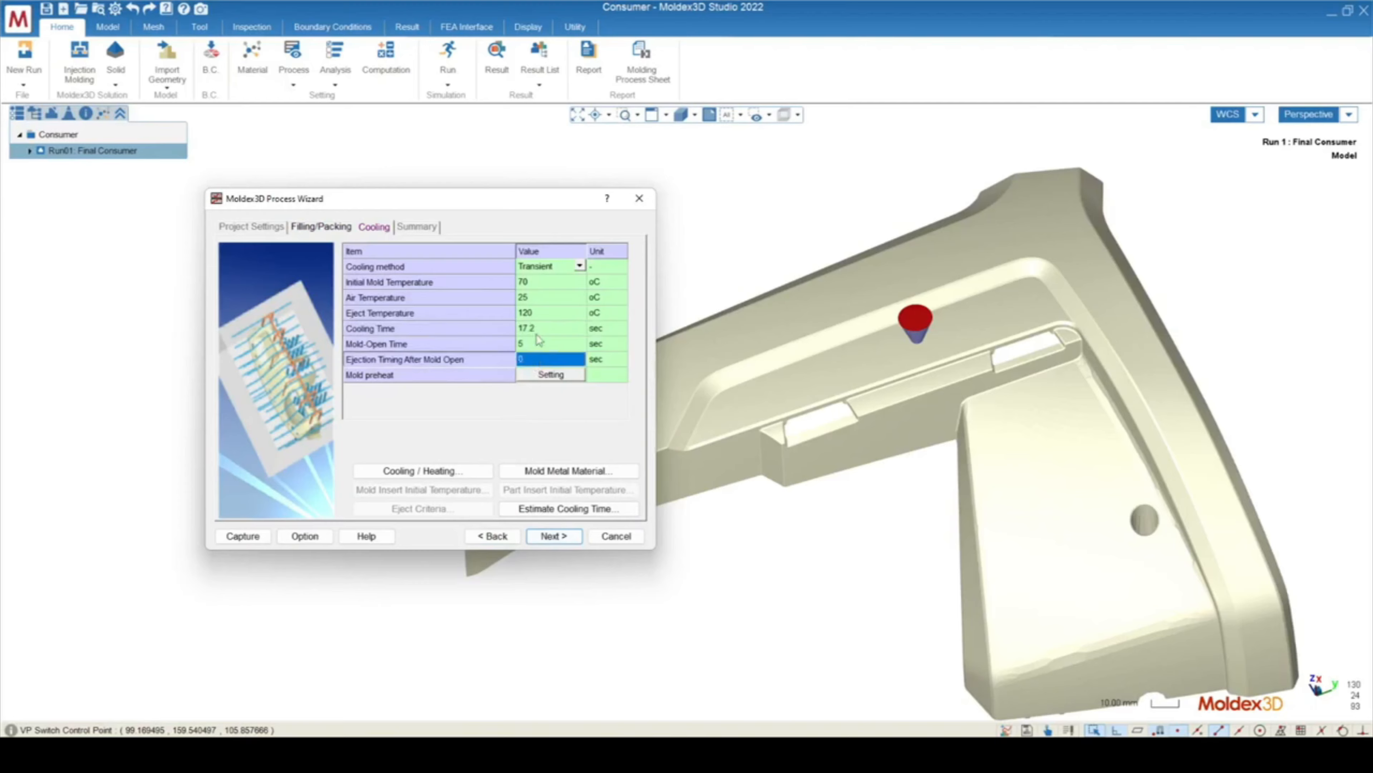
{"action": "left_click", "coordinate": [536, 331]}
{"action": "type", "text": "20"}
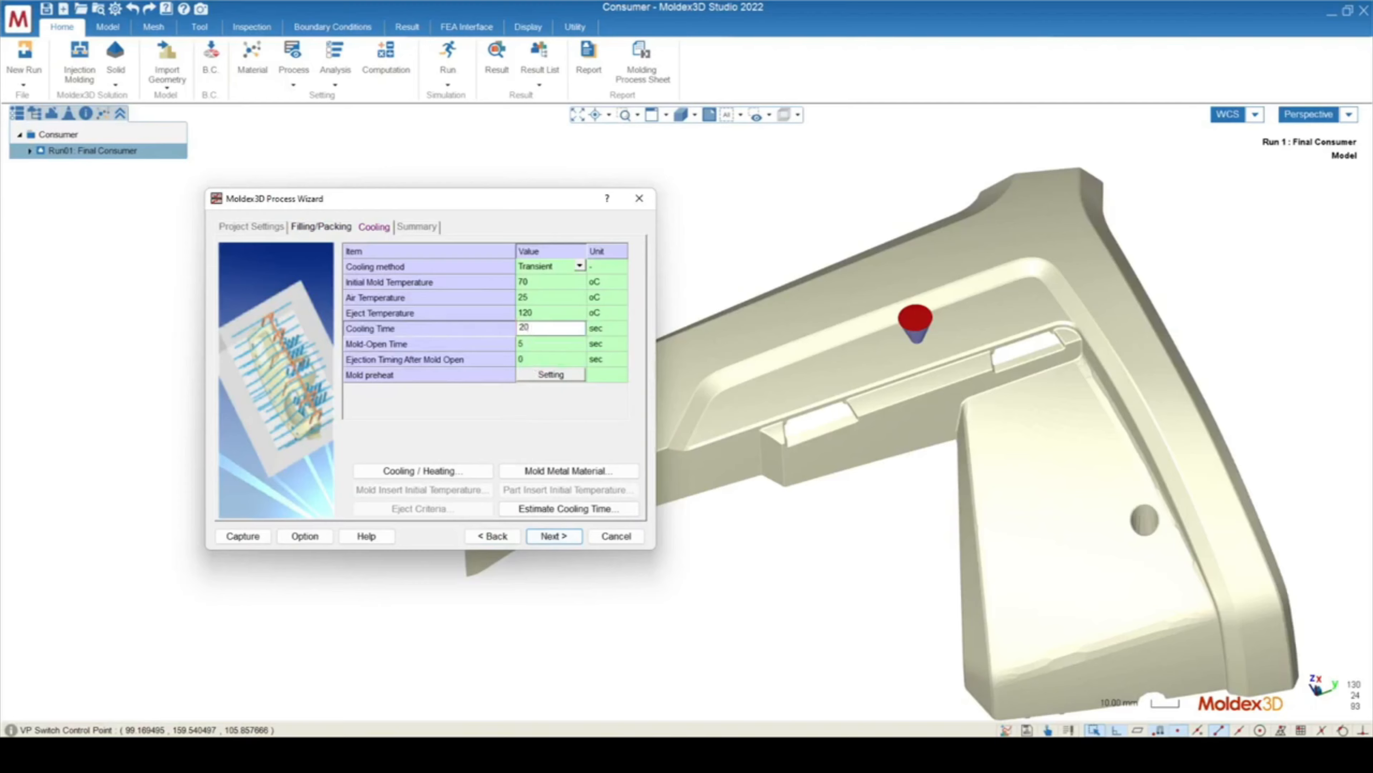
{"action": "left_click", "coordinate": [531, 346]}
{"action": "left_click", "coordinate": [537, 332]}
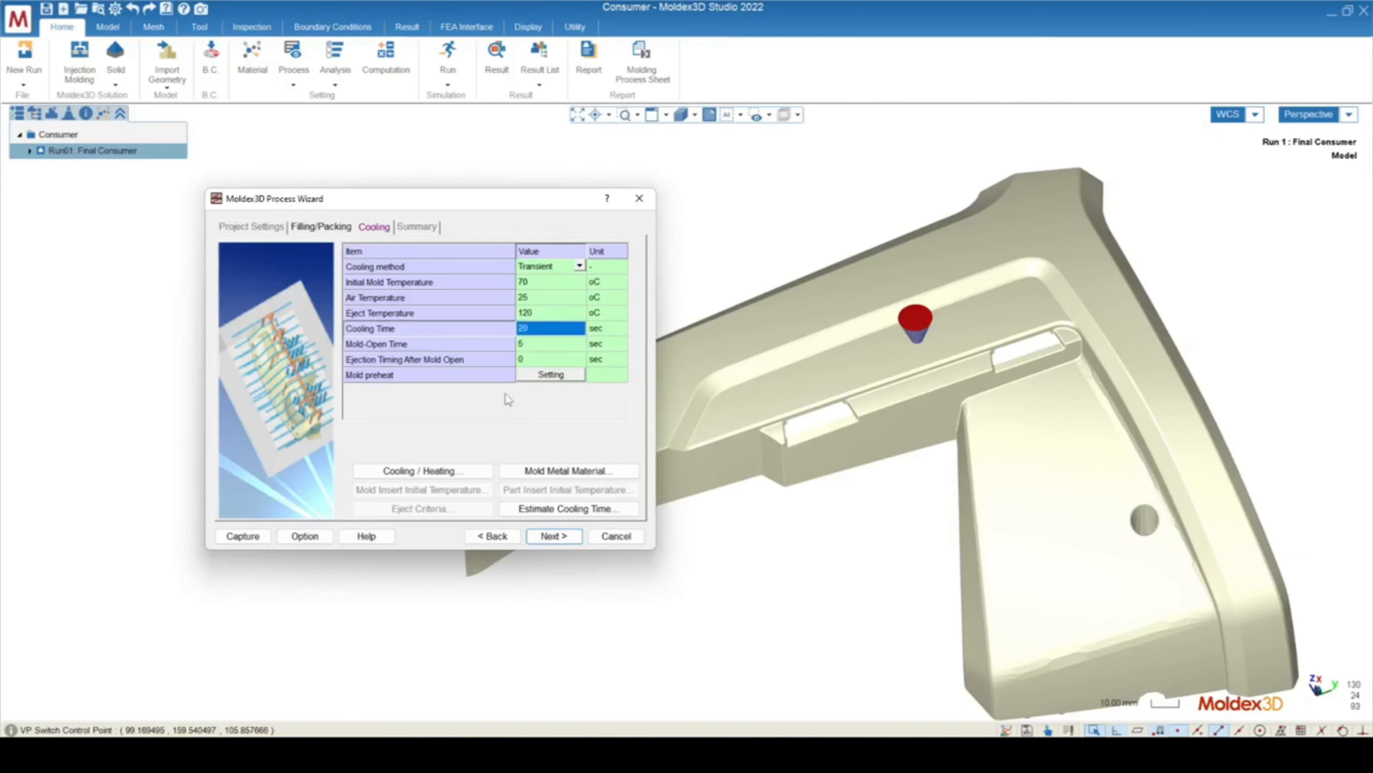
Step: Review the mold-open time, the ejection timing and the mold preheat settings, leaving the preheat settings without changes
{"action": "left_click", "coordinate": [518, 346]}
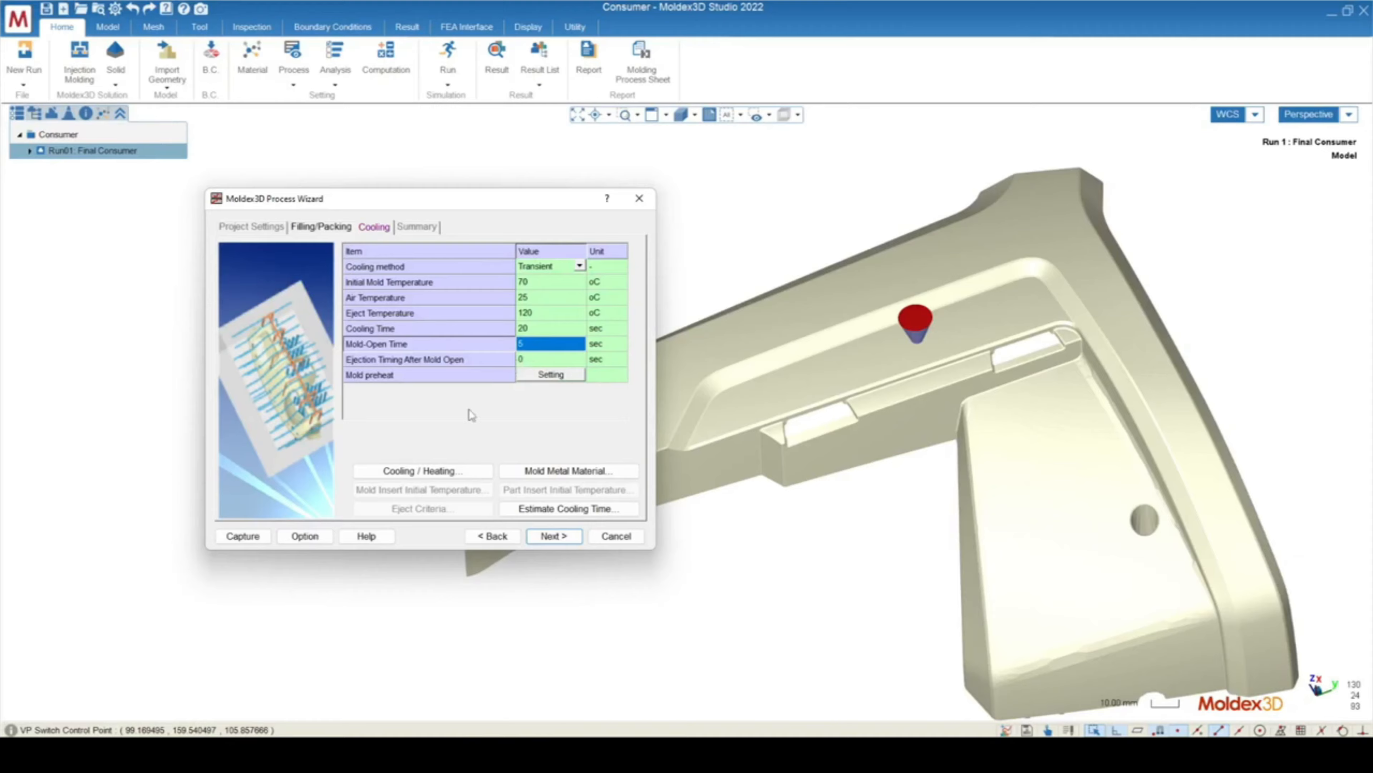
{"action": "left_click", "coordinate": [530, 366]}
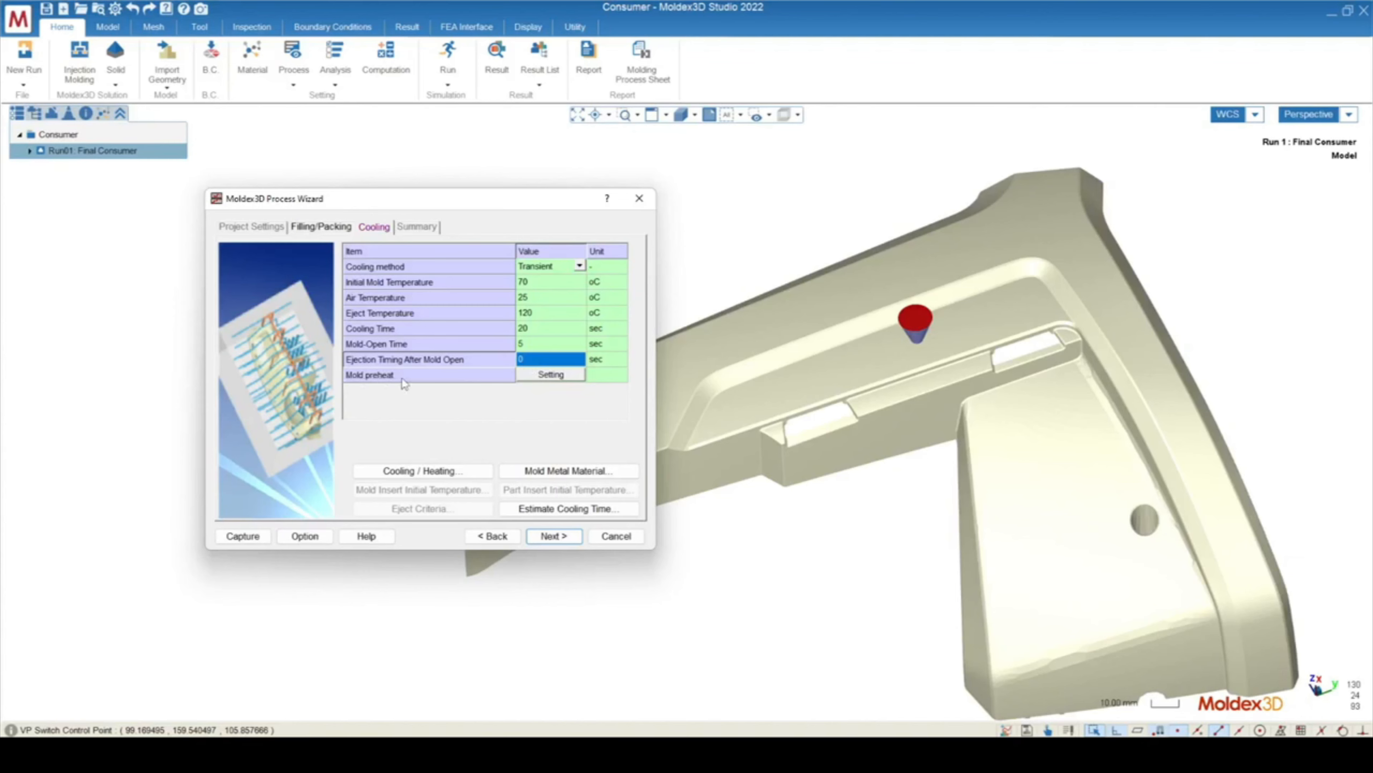
{"action": "left_click", "coordinate": [551, 375]}
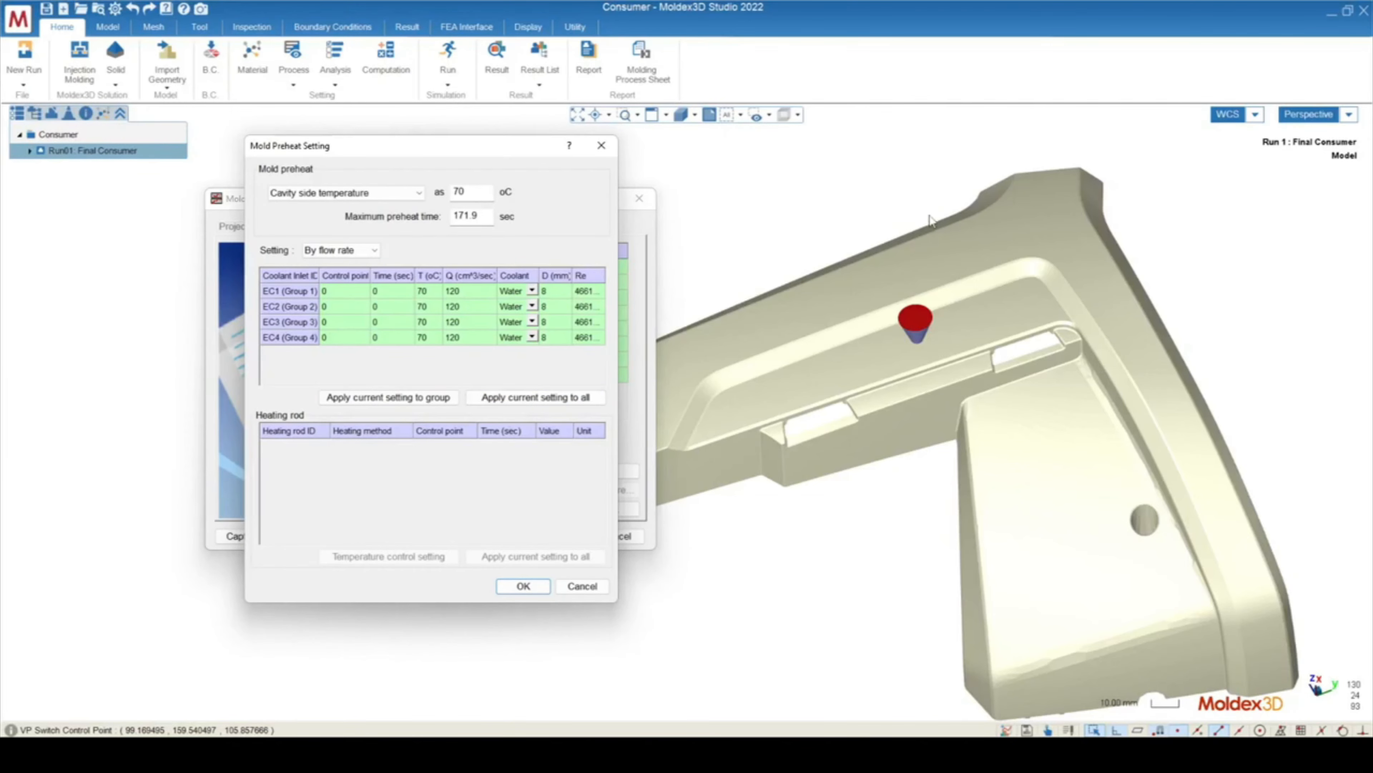
{"action": "left_click_drag", "start_coordinate": [383, 145], "coordinate": [486, 161]}
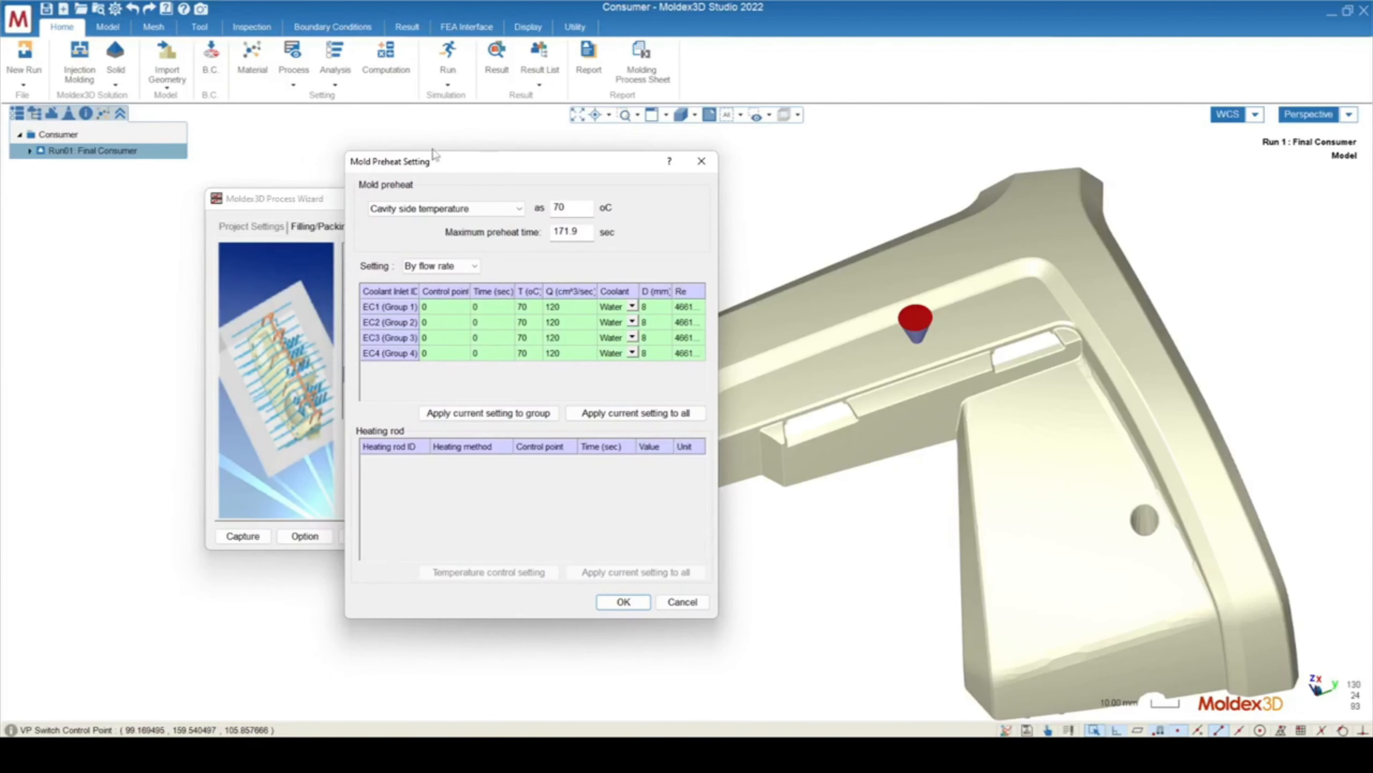
{"action": "left_click", "coordinate": [700, 160]}
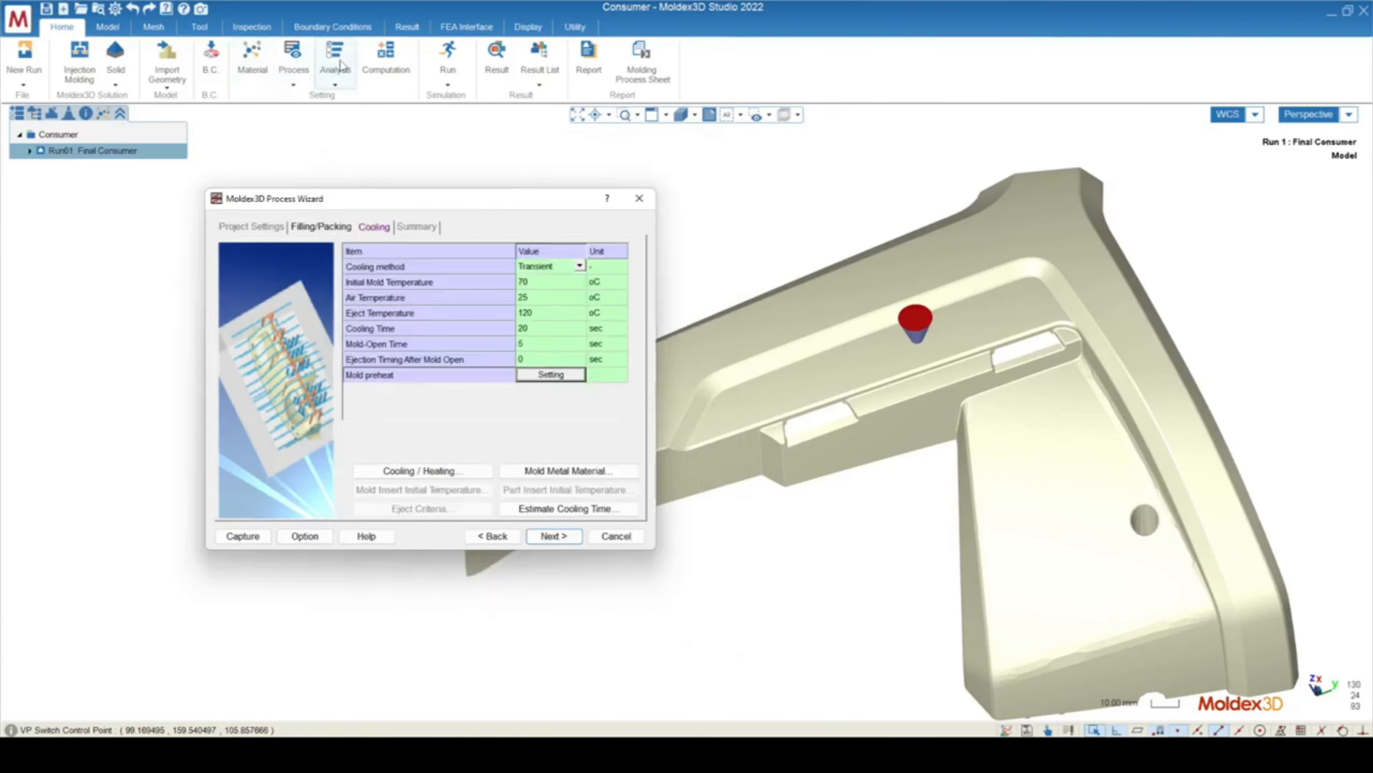
Step: Close the process wizard without finishing it and look up the Mold Preheat -Cph option among the analysis sequences
{"action": "left_click", "coordinate": [639, 198]}
{"action": "left_click", "coordinate": [335, 76]}
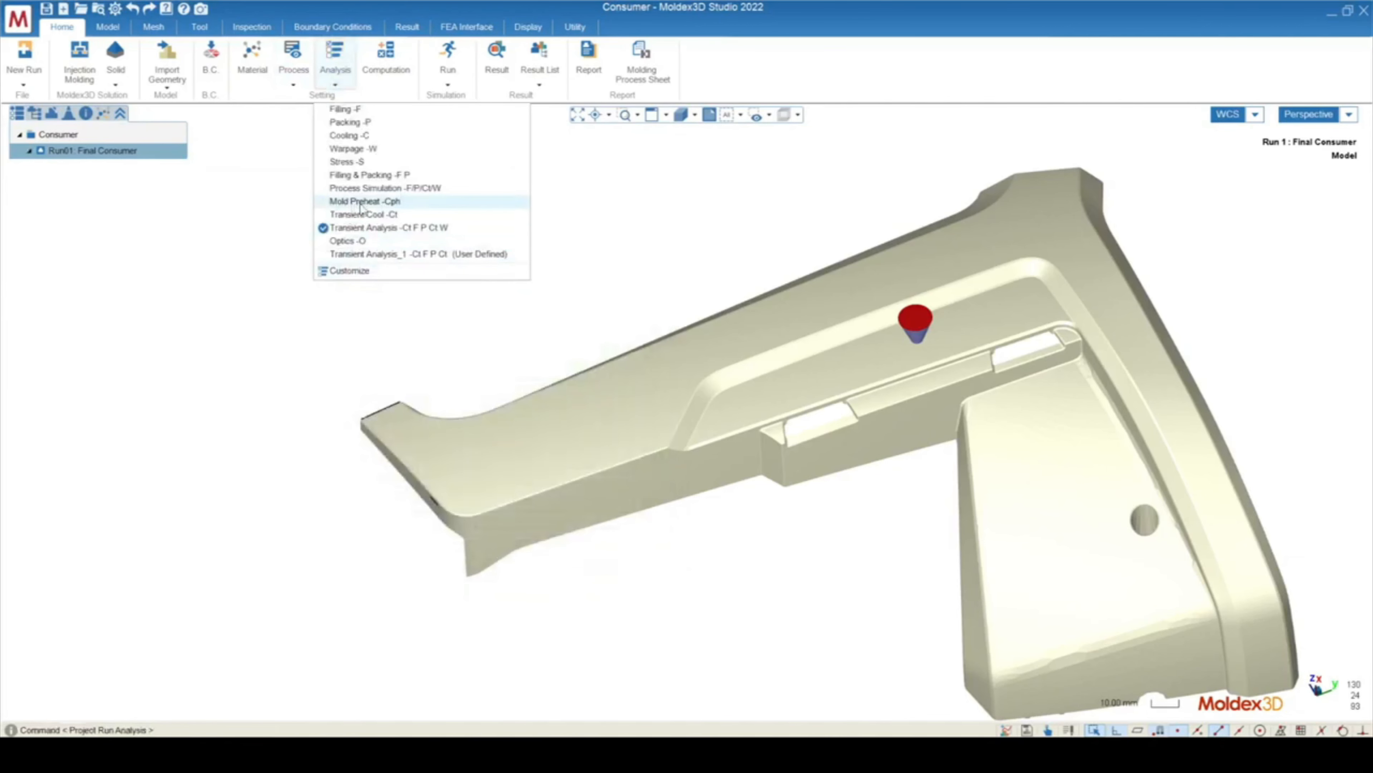
{"action": "left_click", "coordinate": [362, 202]}
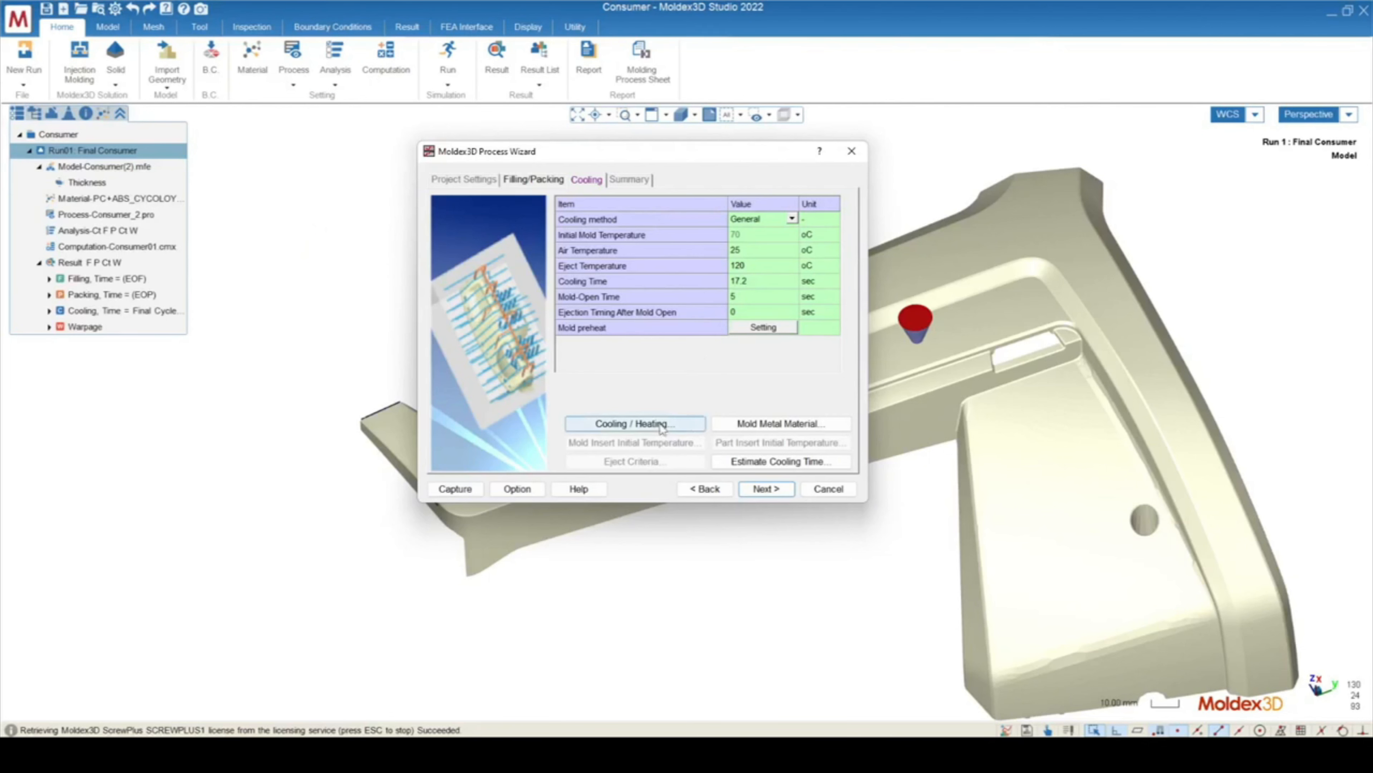
Step: Examine the coolant temperatures and flow rates of inlets EC1 to EC4 in the advanced cooling/heating settings
{"action": "left_click", "coordinate": [637, 425]}
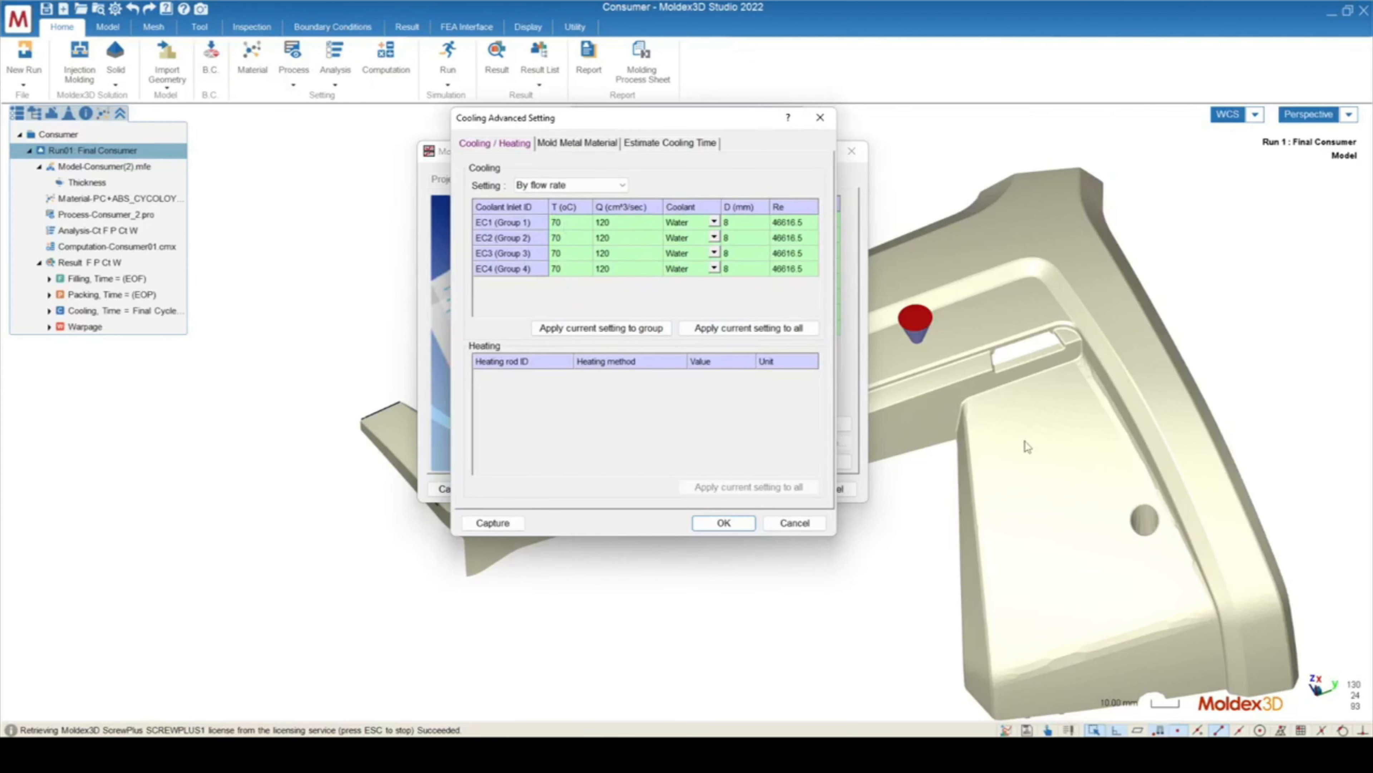
{"action": "left_click", "coordinate": [568, 269]}
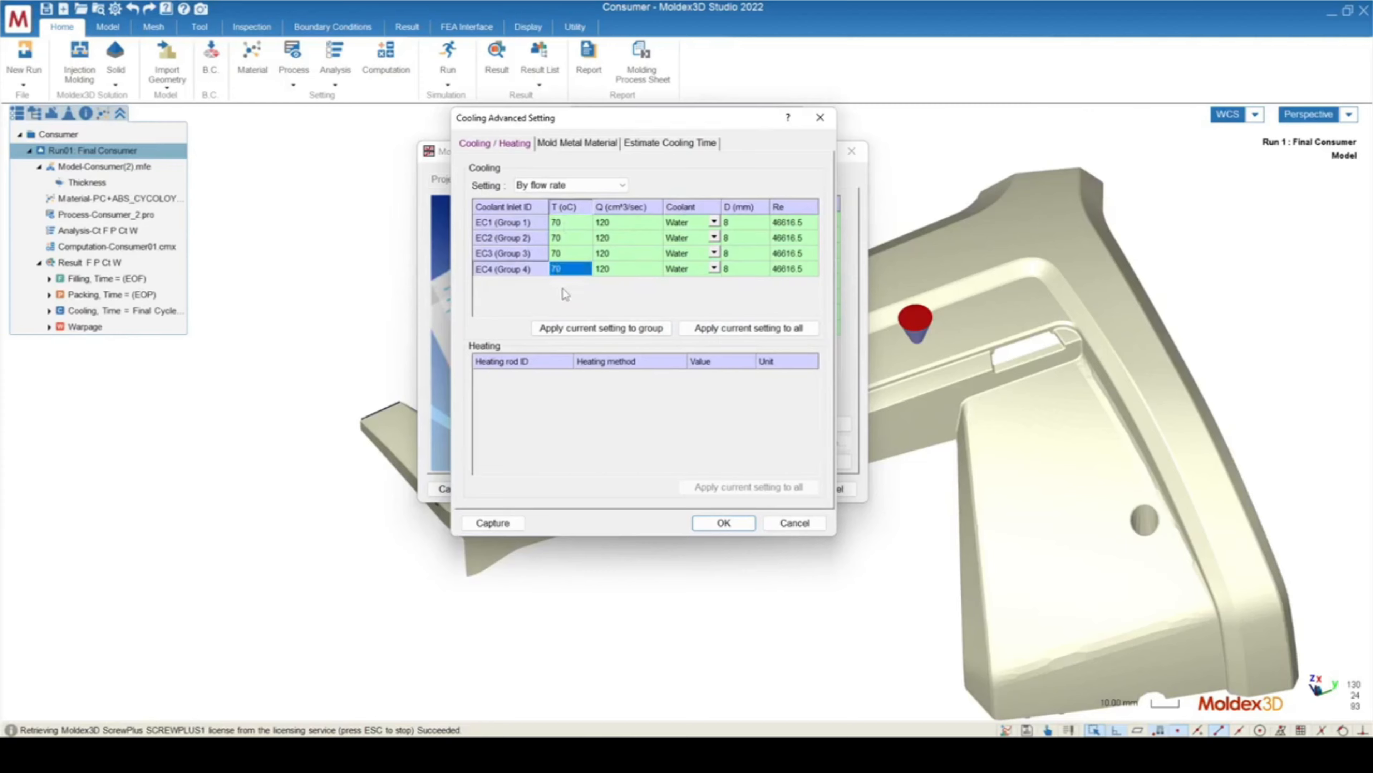
{"action": "left_click", "coordinate": [563, 224]}
{"action": "left_click", "coordinate": [560, 238]}
{"action": "left_click", "coordinate": [558, 253]}
{"action": "left_click", "coordinate": [556, 269]}
{"action": "left_click_drag", "start_coordinate": [559, 225], "coordinate": [569, 272]}
{"action": "left_click_drag", "start_coordinate": [605, 223], "coordinate": [618, 269]}
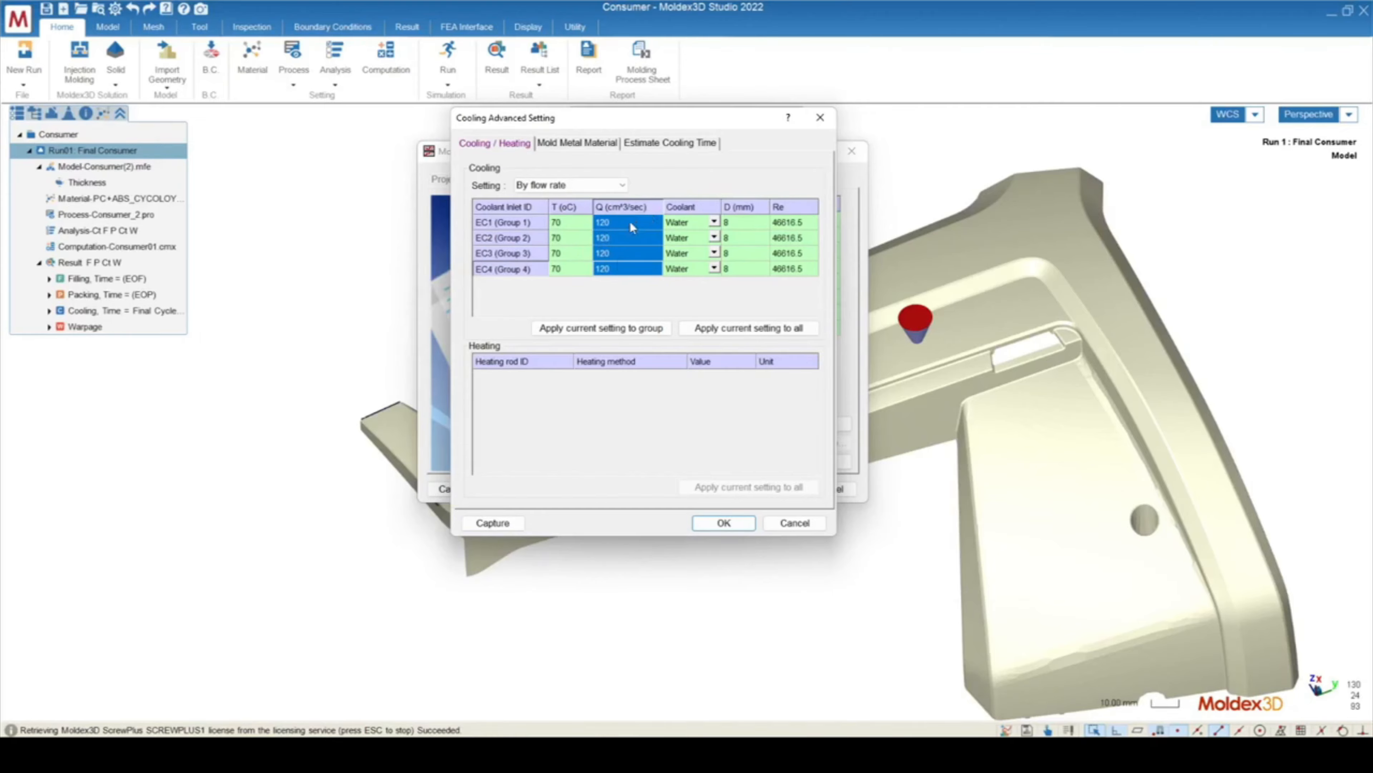
Step: Try the By pressure setting for the coolant inlets, check its pressure values, and return to By flow rate
{"action": "left_click", "coordinate": [586, 186]}
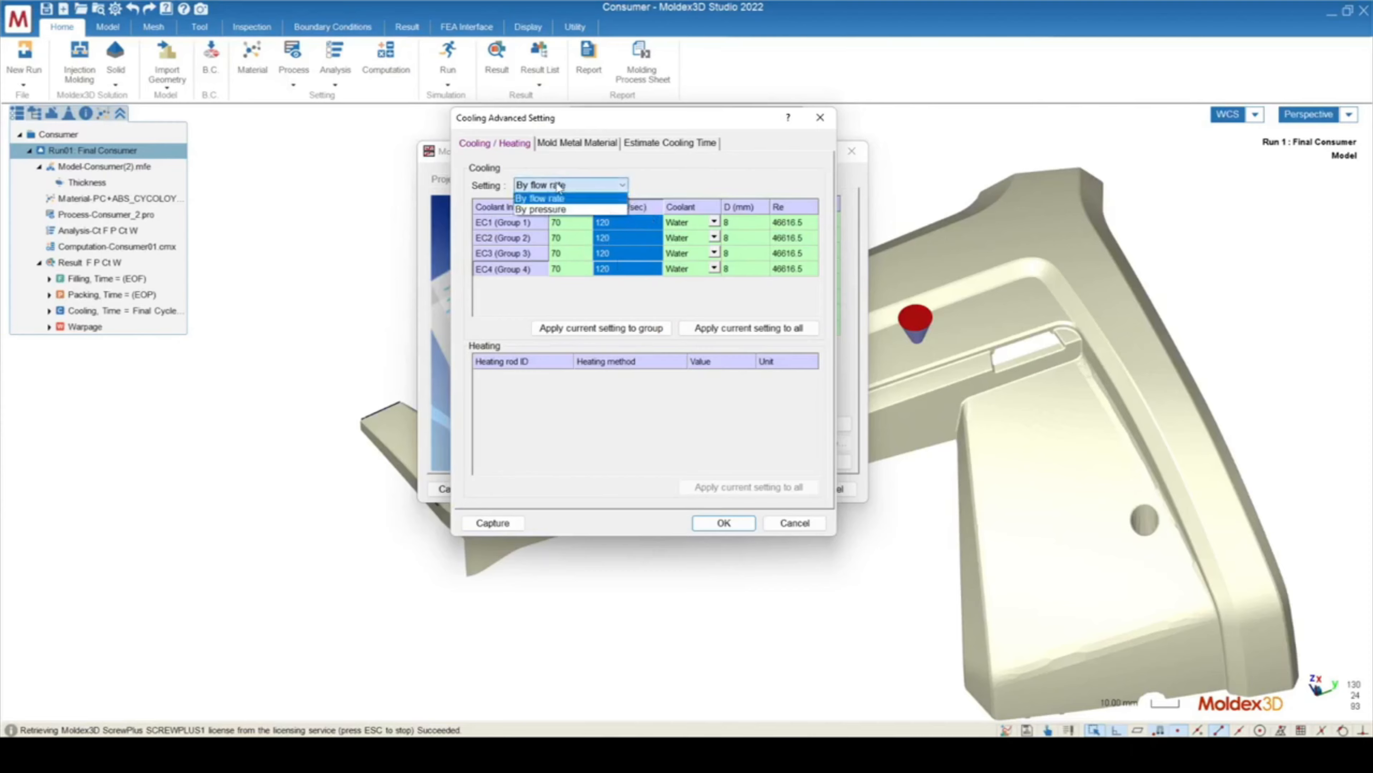
{"action": "left_click", "coordinate": [541, 209]}
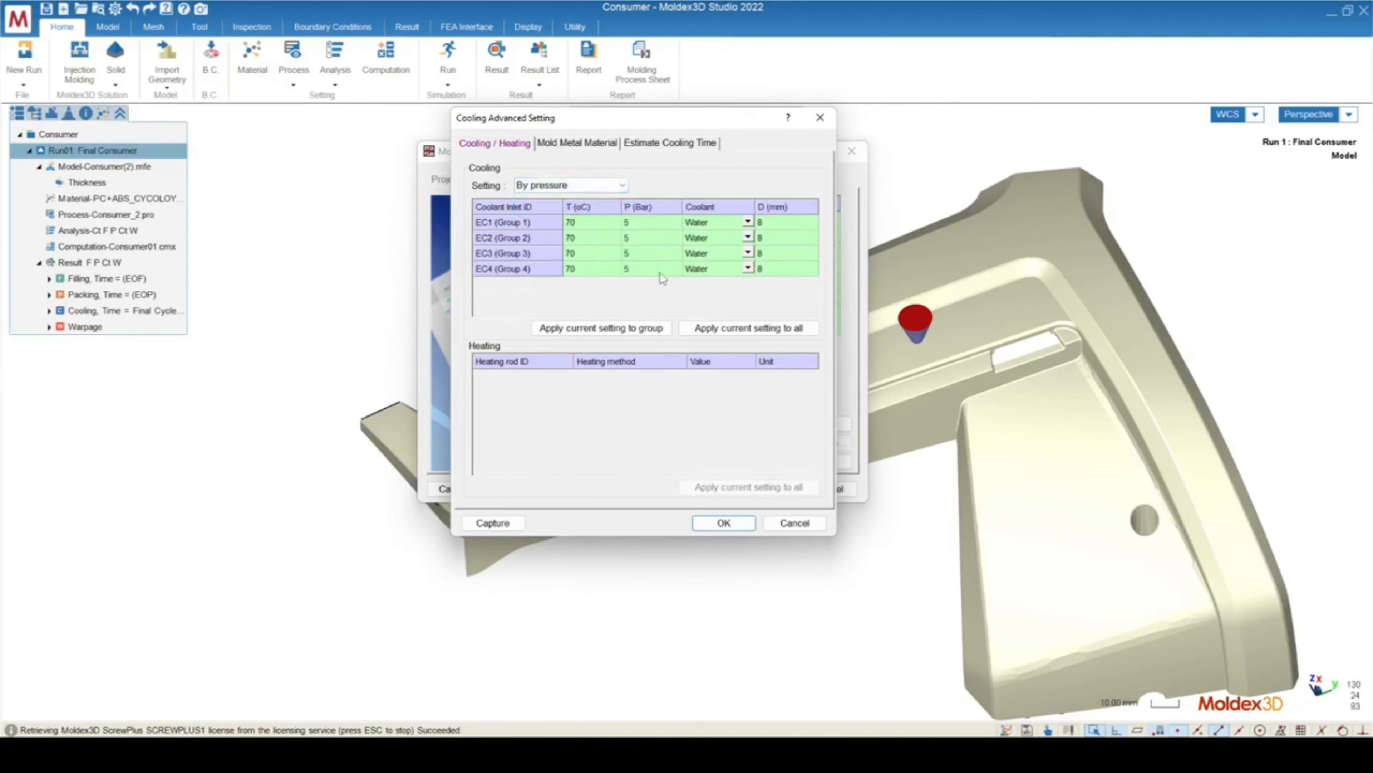
{"action": "left_click_drag", "start_coordinate": [645, 223], "coordinate": [639, 275]}
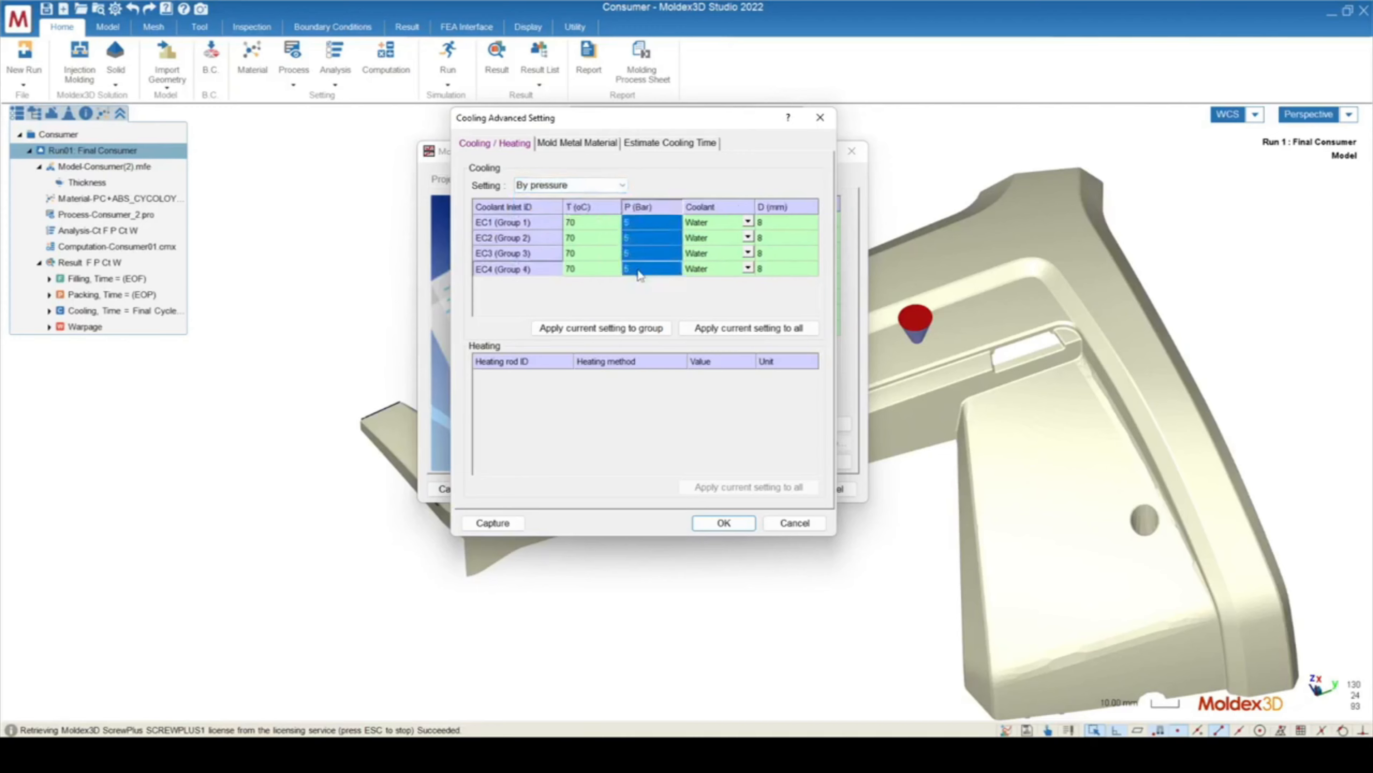
{"action": "left_click", "coordinate": [567, 185]}
{"action": "left_click", "coordinate": [540, 197]}
Step: Check the coolant types, channel diameter and Reynolds number for inlet EC1, and leave the advanced cooling settings
{"action": "left_click", "coordinate": [697, 222]}
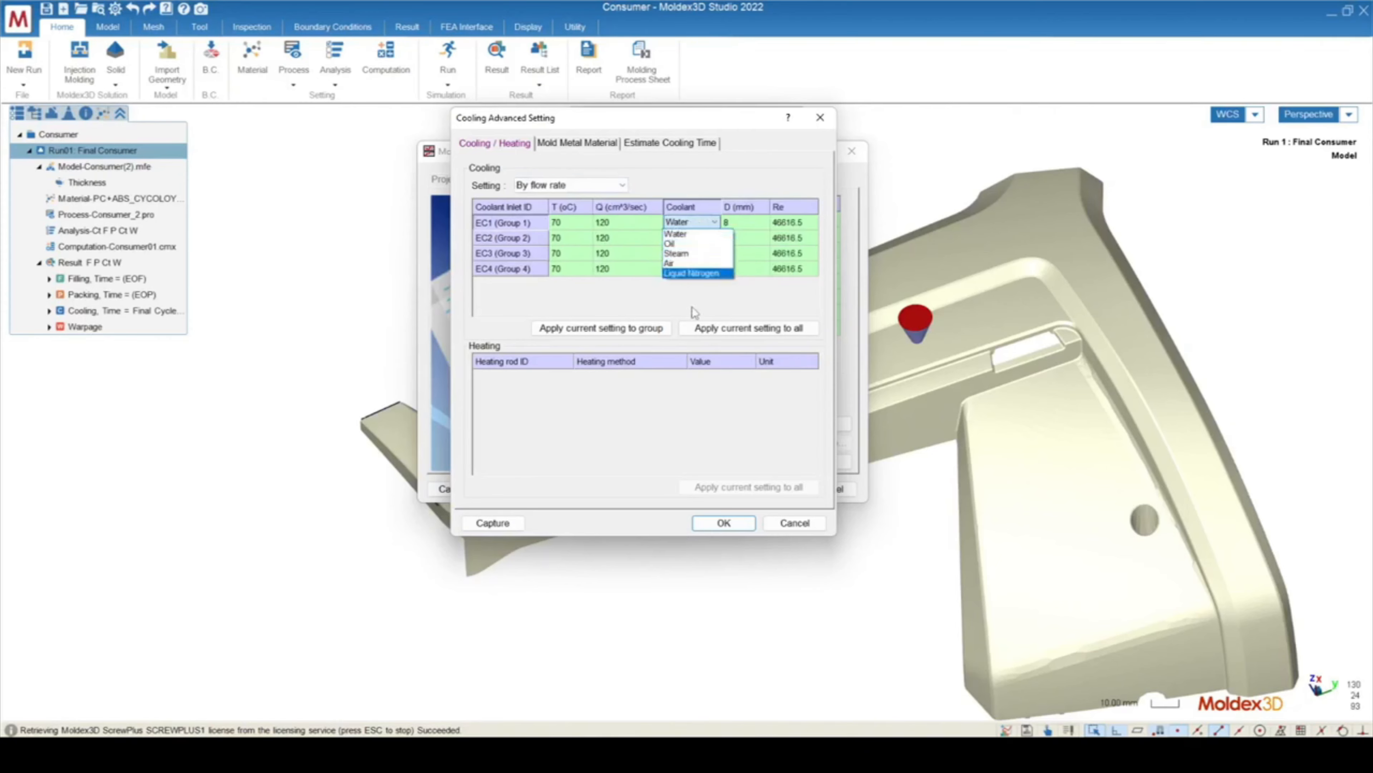
{"action": "left_click", "coordinate": [705, 297]}
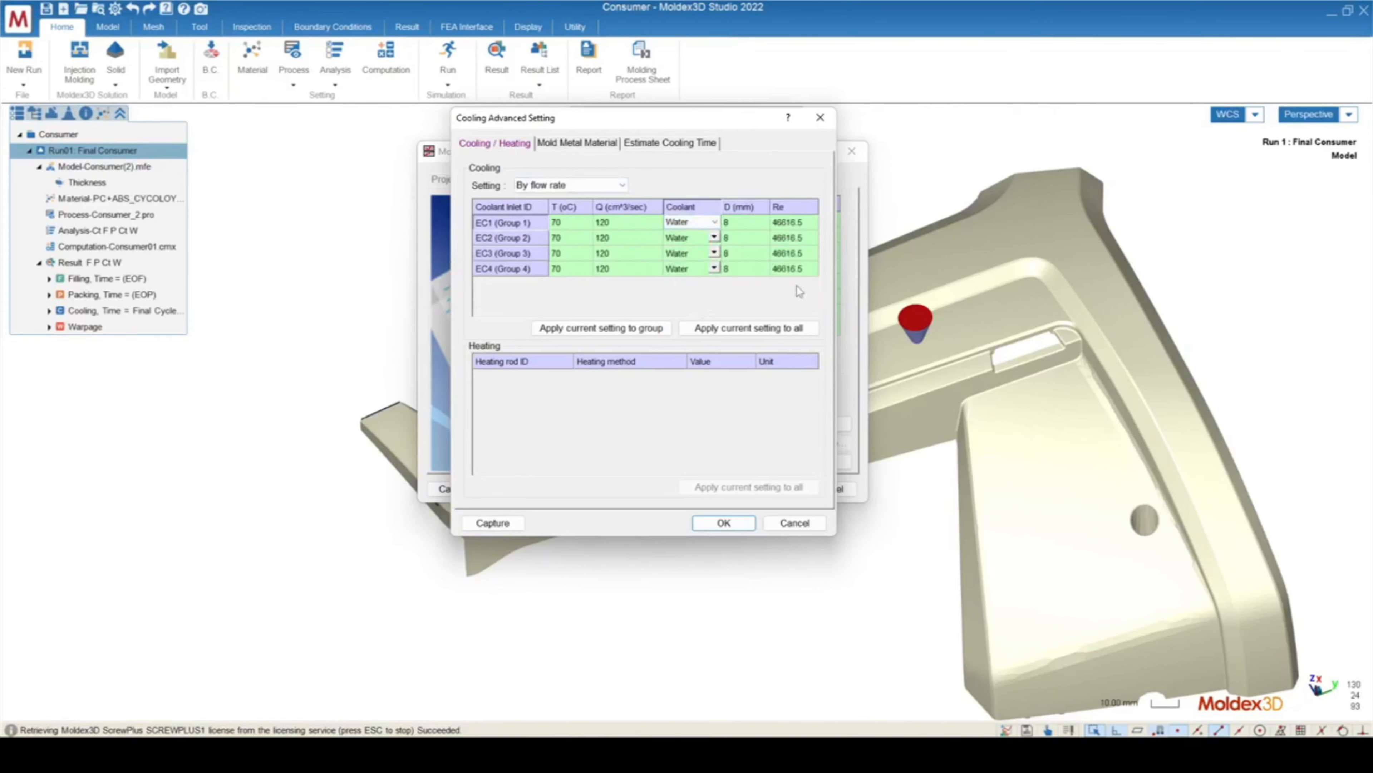
{"action": "left_click", "coordinate": [787, 222]}
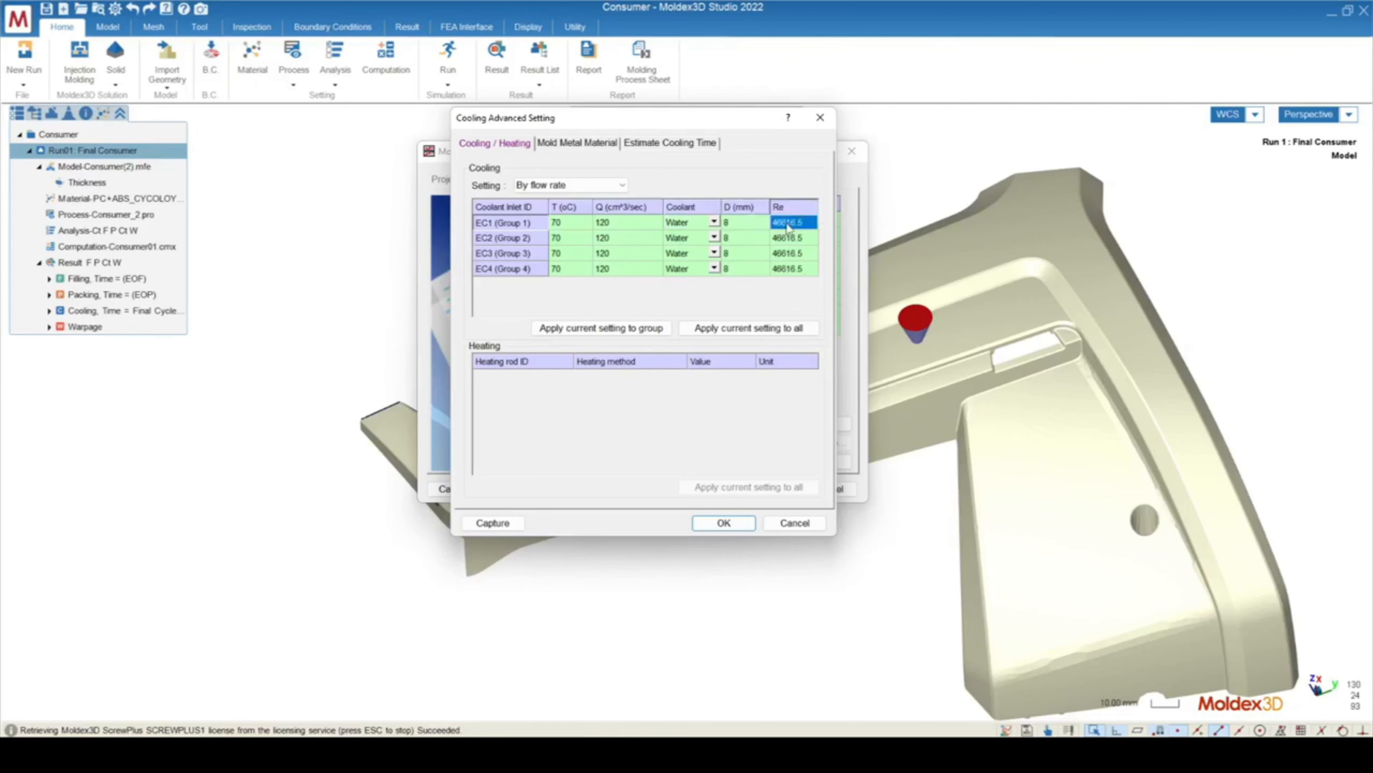
{"action": "left_click", "coordinate": [730, 223]}
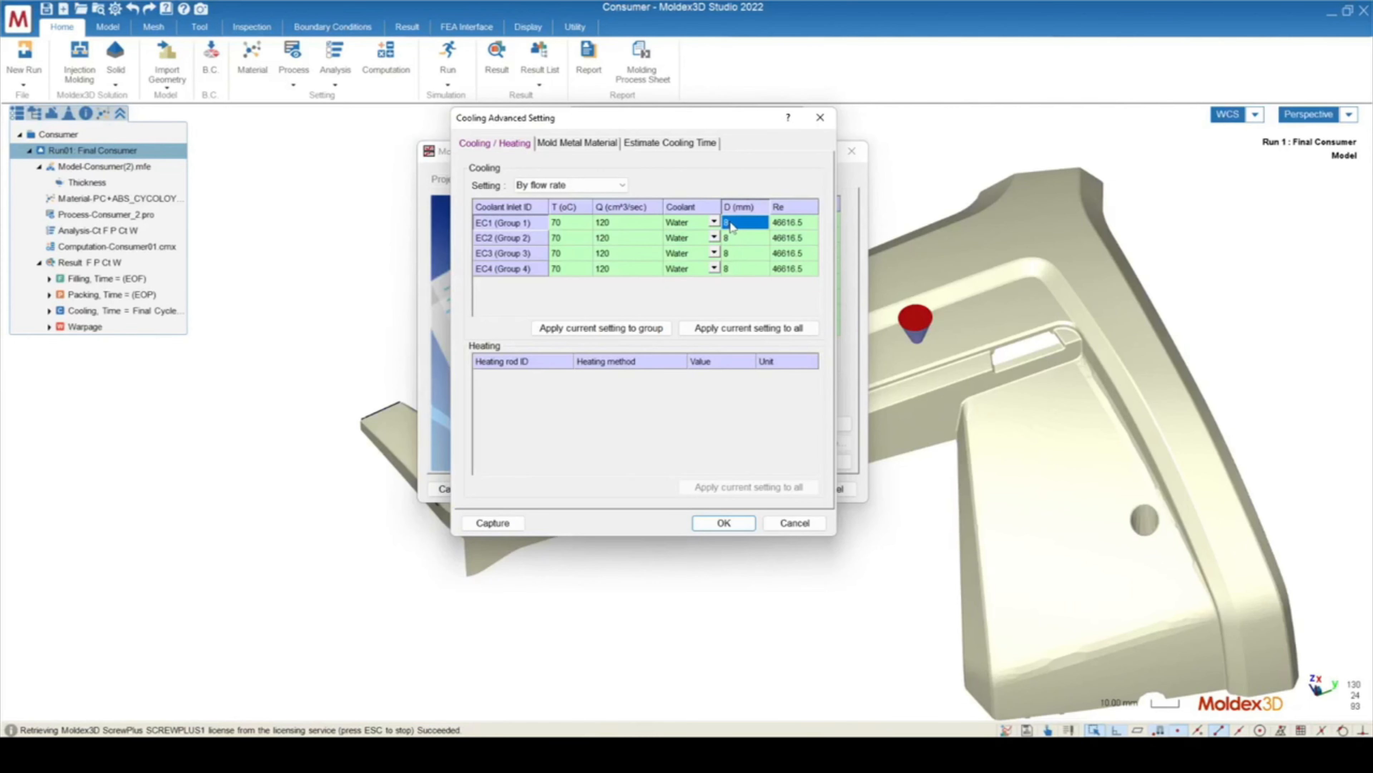
{"action": "left_click", "coordinate": [798, 224]}
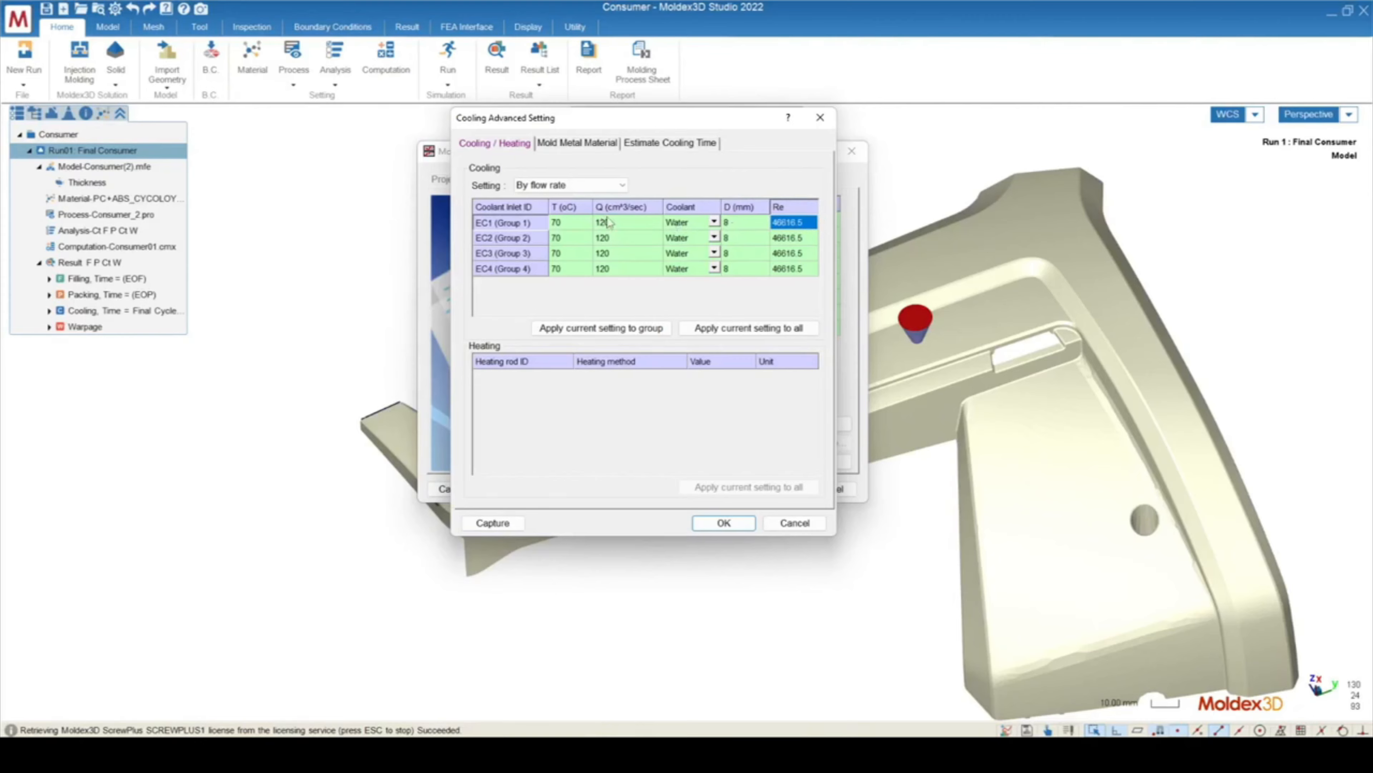
{"action": "key", "text": "Escape"}
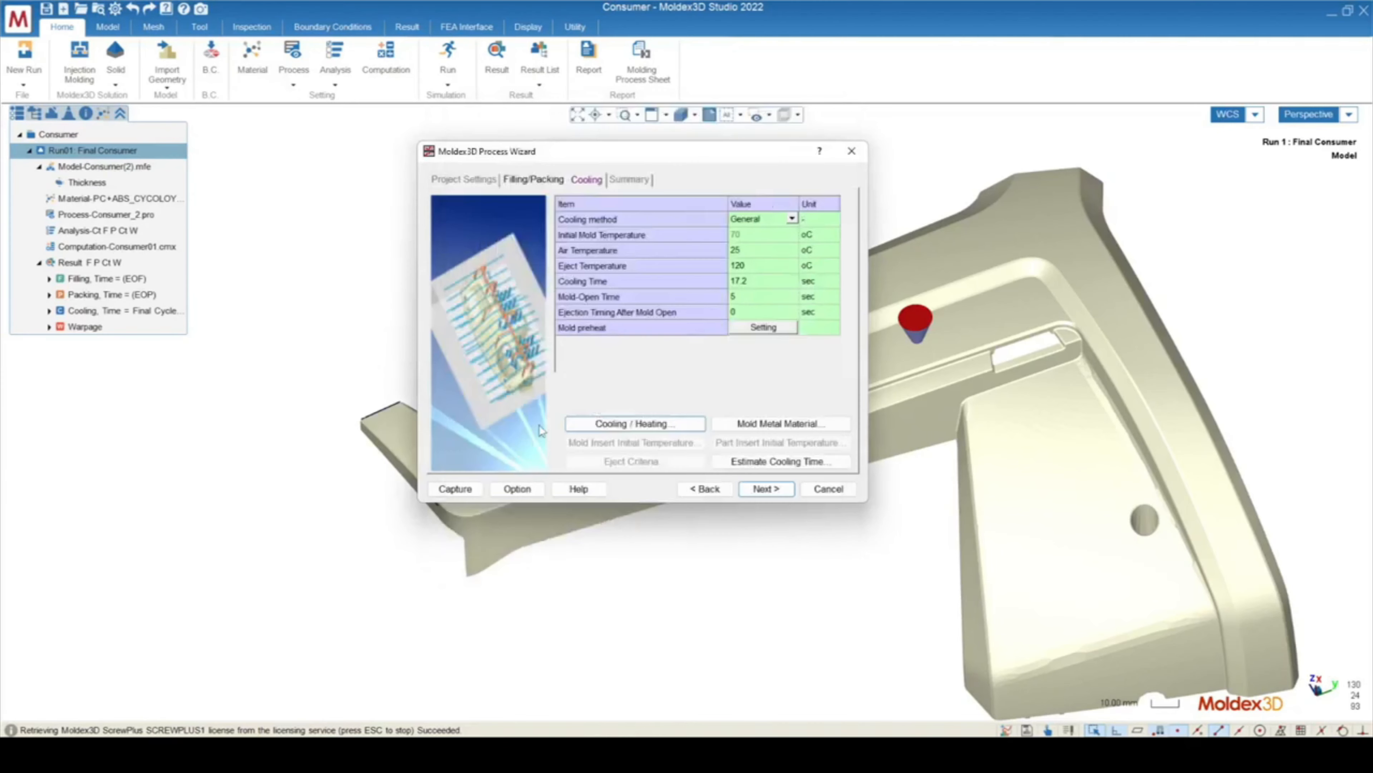
Step: Look through the available mold metal materials for the moldbase, keep P20, and leave the advanced cooling settings
{"action": "left_click", "coordinate": [776, 425]}
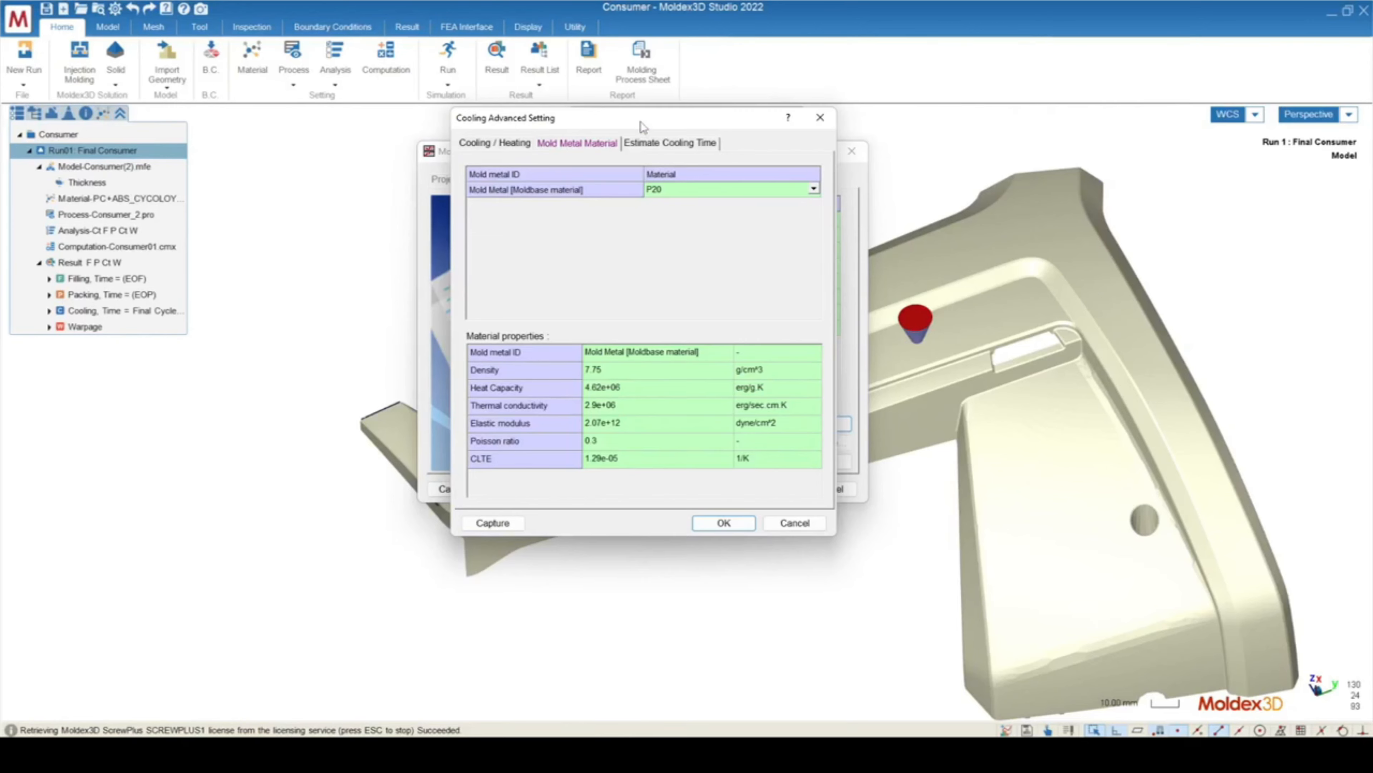
{"action": "left_click_drag", "start_coordinate": [642, 121], "coordinate": [693, 142]}
{"action": "left_click", "coordinate": [724, 210]}
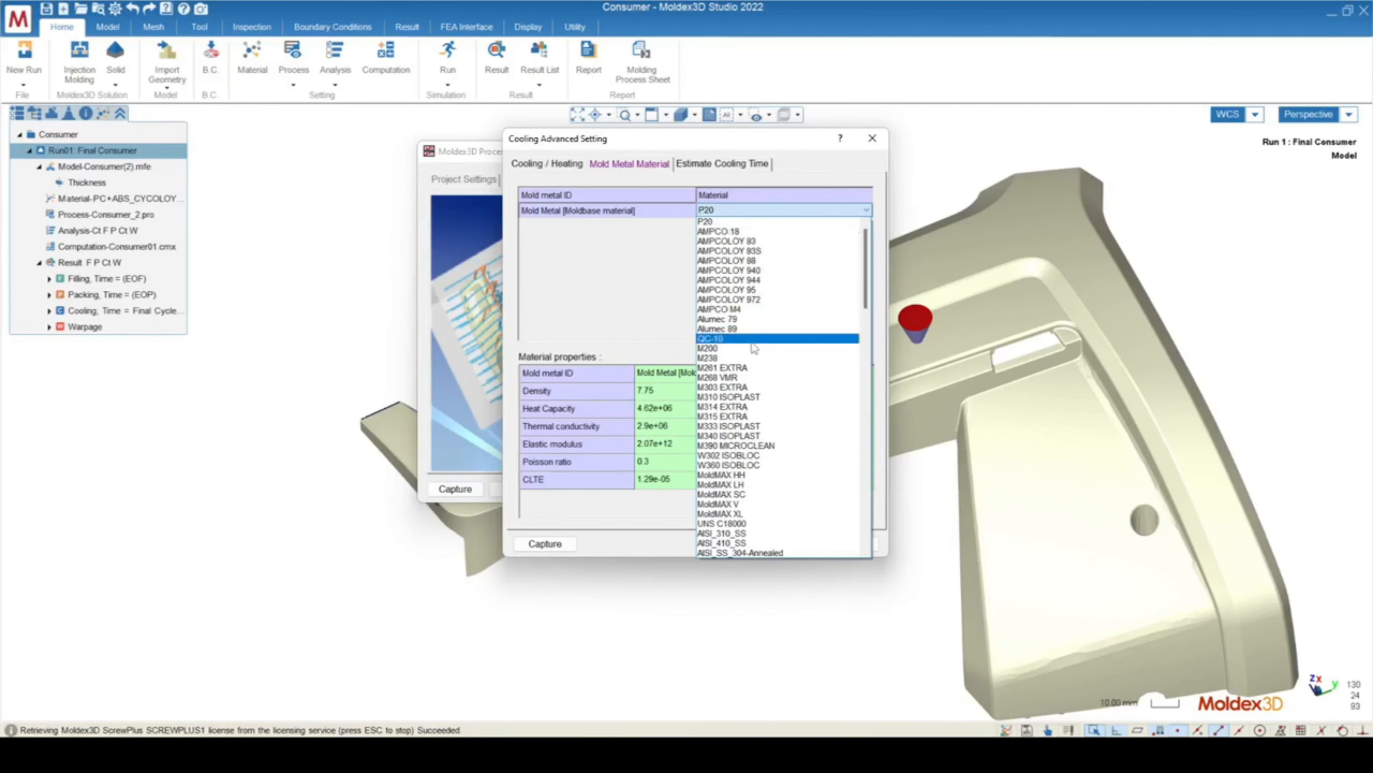
{"action": "scroll", "coordinate": [751, 349], "scroll_direction": "down", "scroll_amount": 5}
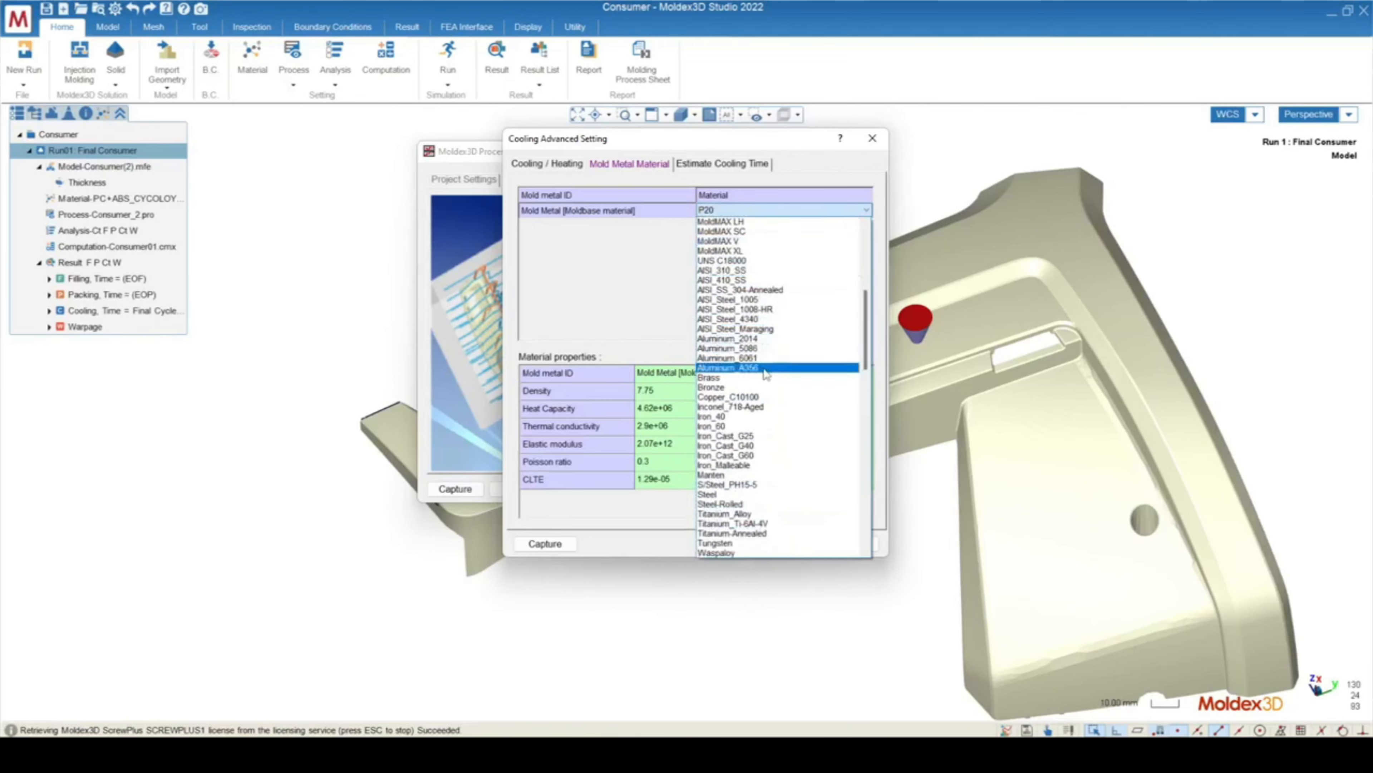
{"action": "scroll", "coordinate": [757, 347], "scroll_direction": "down", "scroll_amount": 4}
{"action": "scroll", "coordinate": [760, 345], "scroll_direction": "down", "scroll_amount": 4}
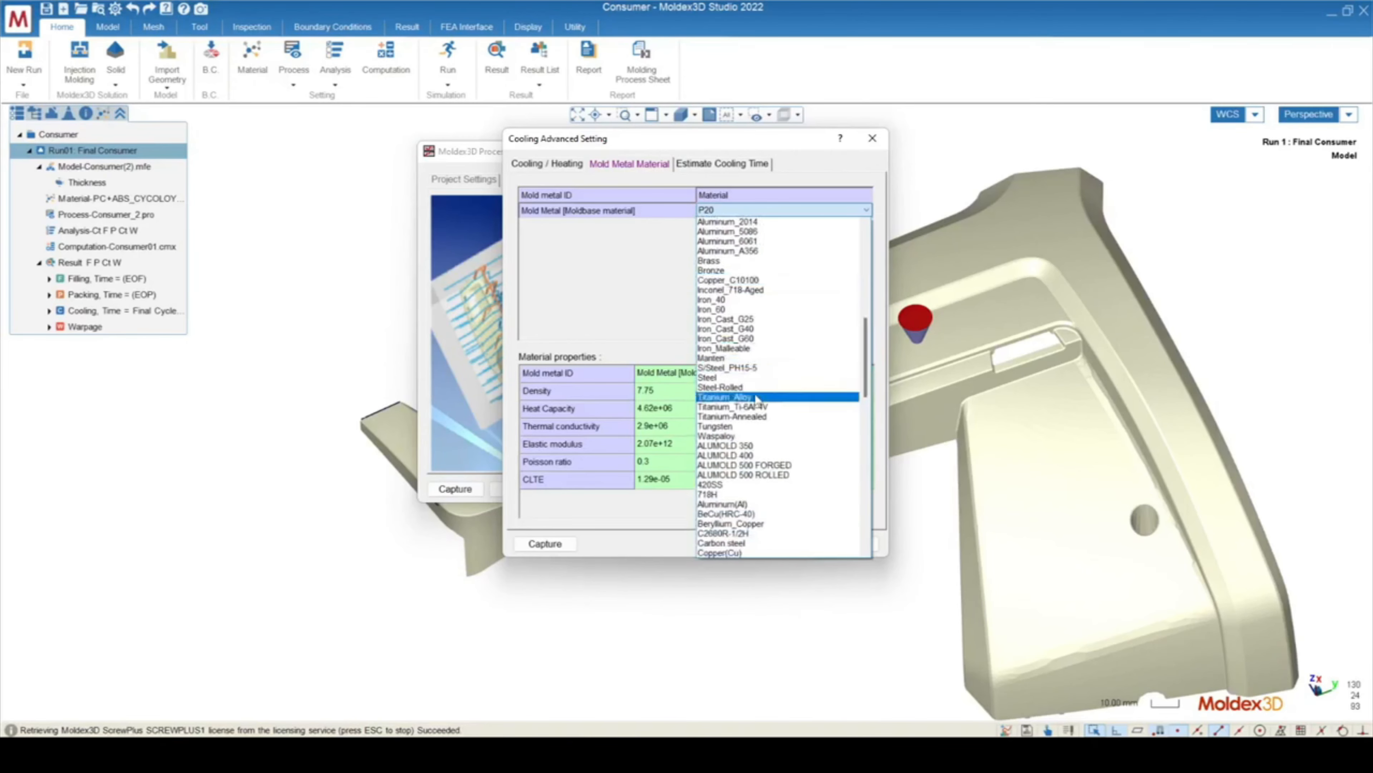
{"action": "scroll", "coordinate": [724, 491], "scroll_direction": "down", "scroll_amount": 11}
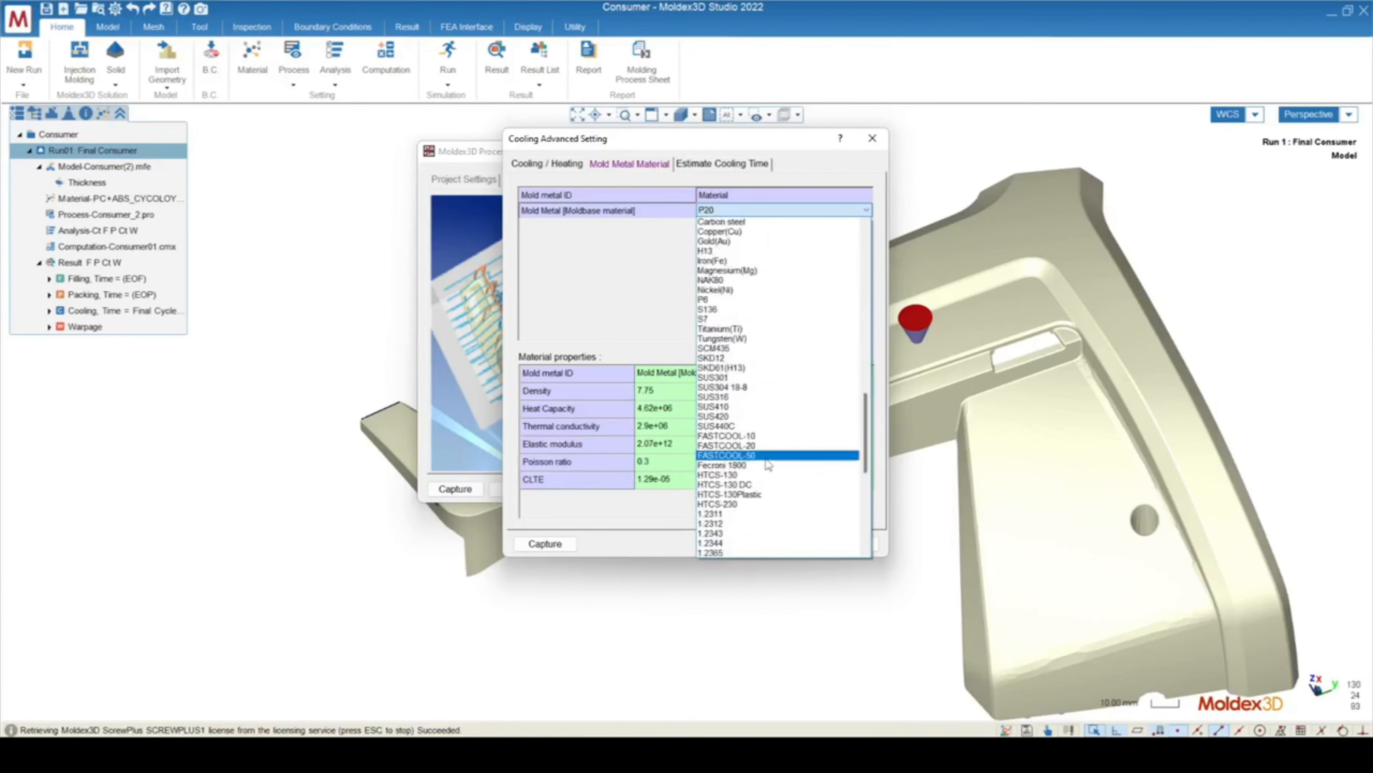
{"action": "scroll", "coordinate": [758, 387], "scroll_direction": "down", "scroll_amount": 8}
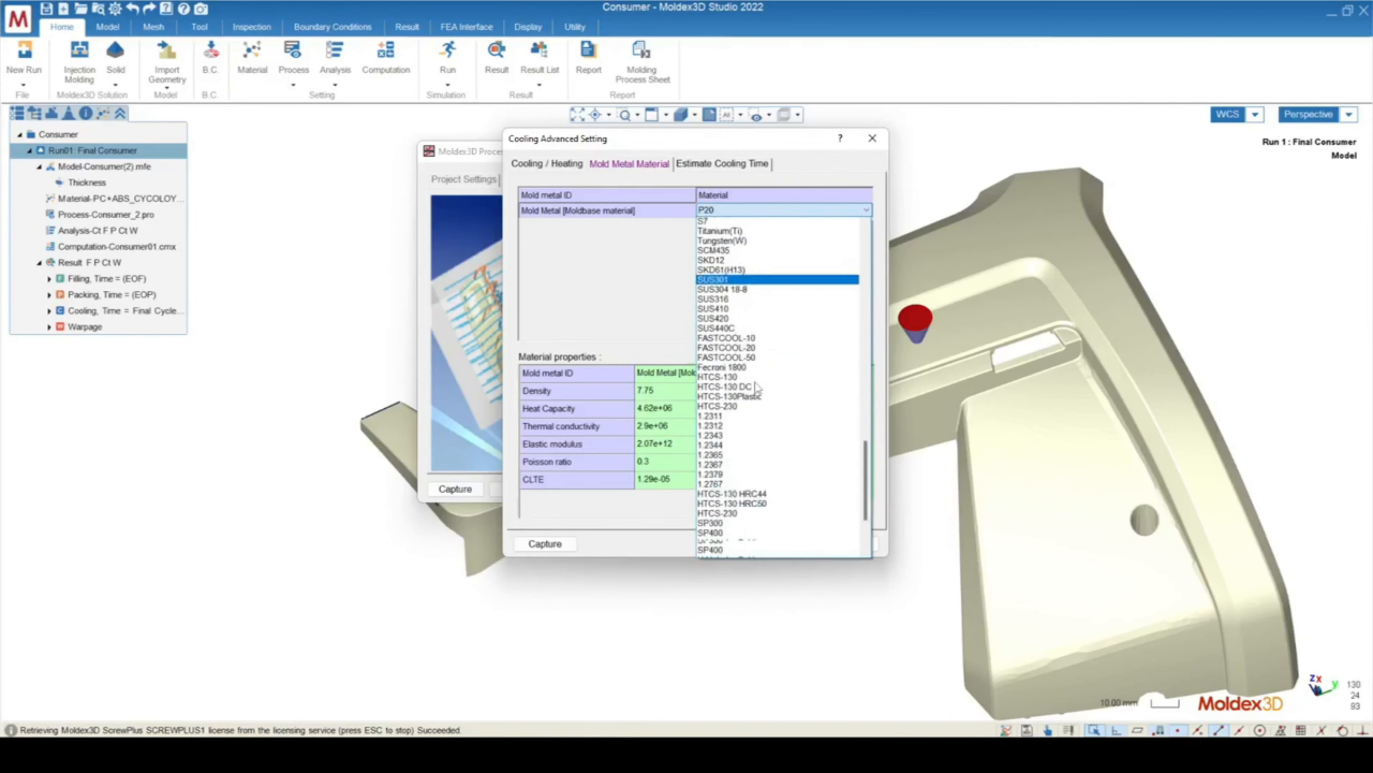
{"action": "scroll", "coordinate": [760, 388], "scroll_direction": "down", "scroll_amount": 1}
{"action": "scroll", "coordinate": [832, 433], "scroll_direction": "up", "scroll_amount": 13}
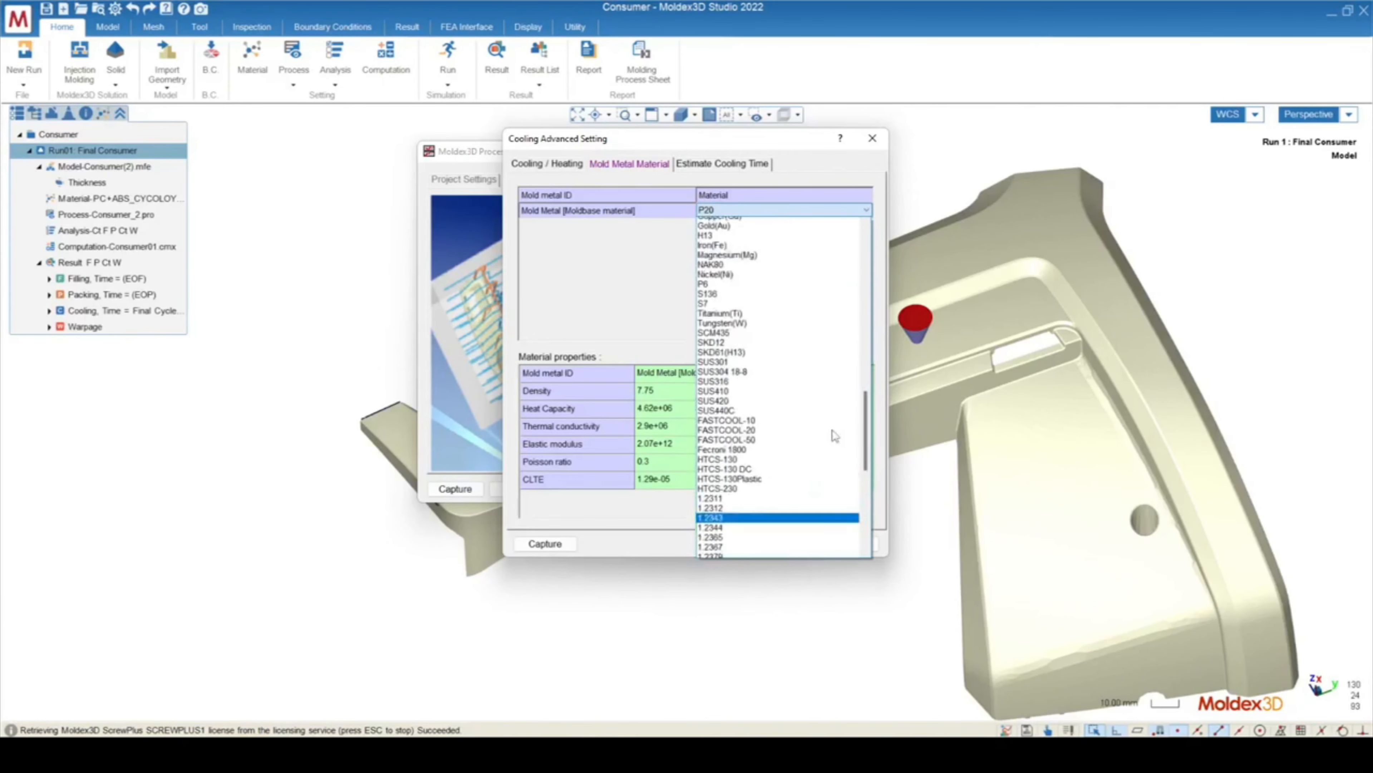
{"action": "scroll", "coordinate": [832, 436], "scroll_direction": "up", "scroll_amount": 20}
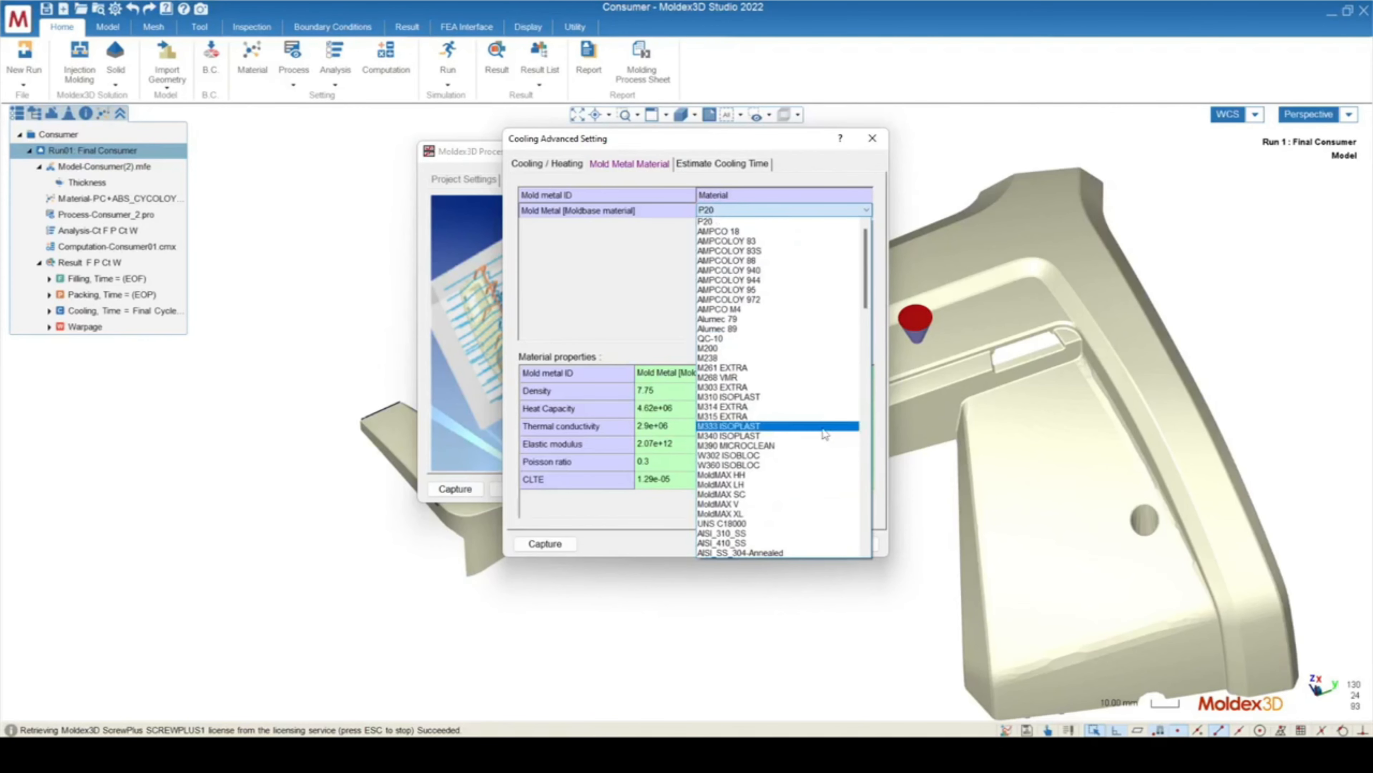
{"action": "left_click", "coordinate": [609, 227]}
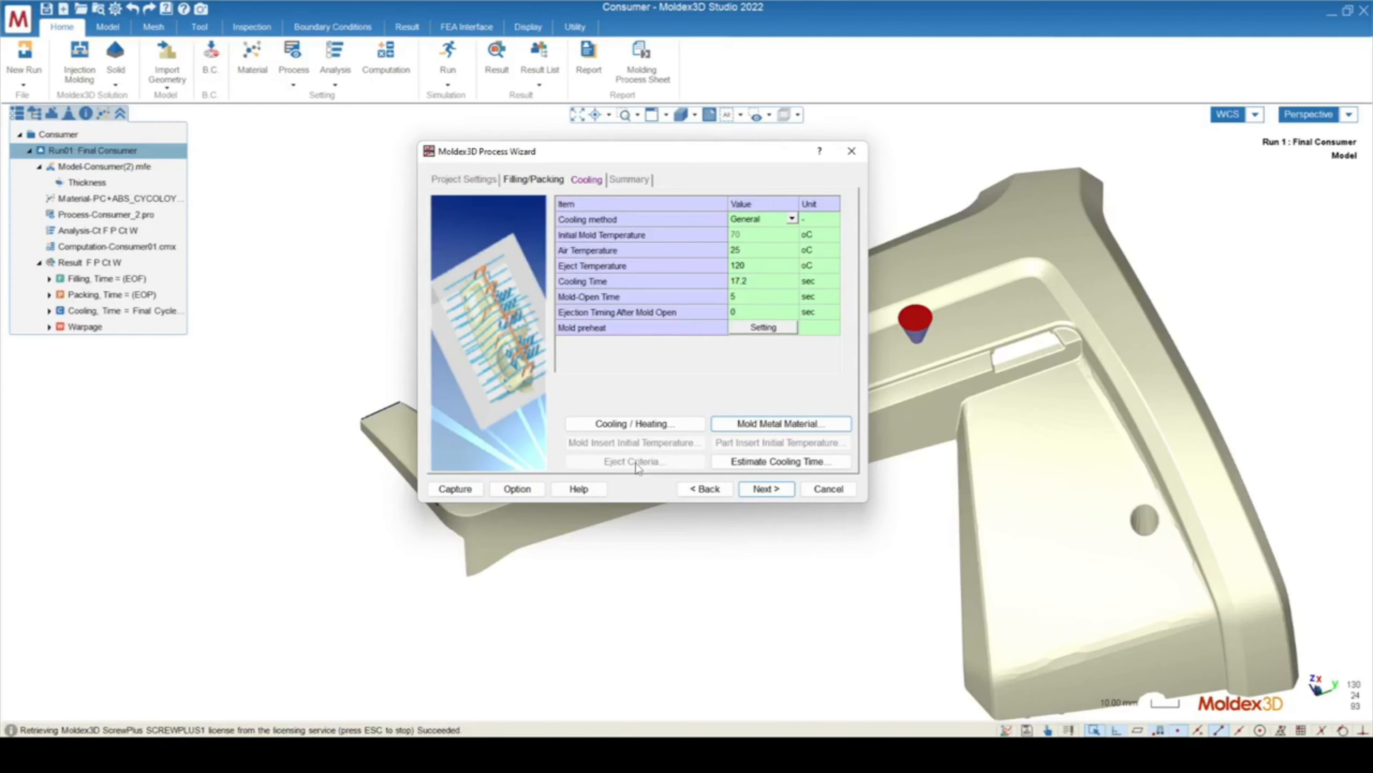
Step: Check the inputs for estimating the cooling time, close that dialog, and review the process summary down to the cycle time
{"action": "left_click", "coordinate": [782, 463]}
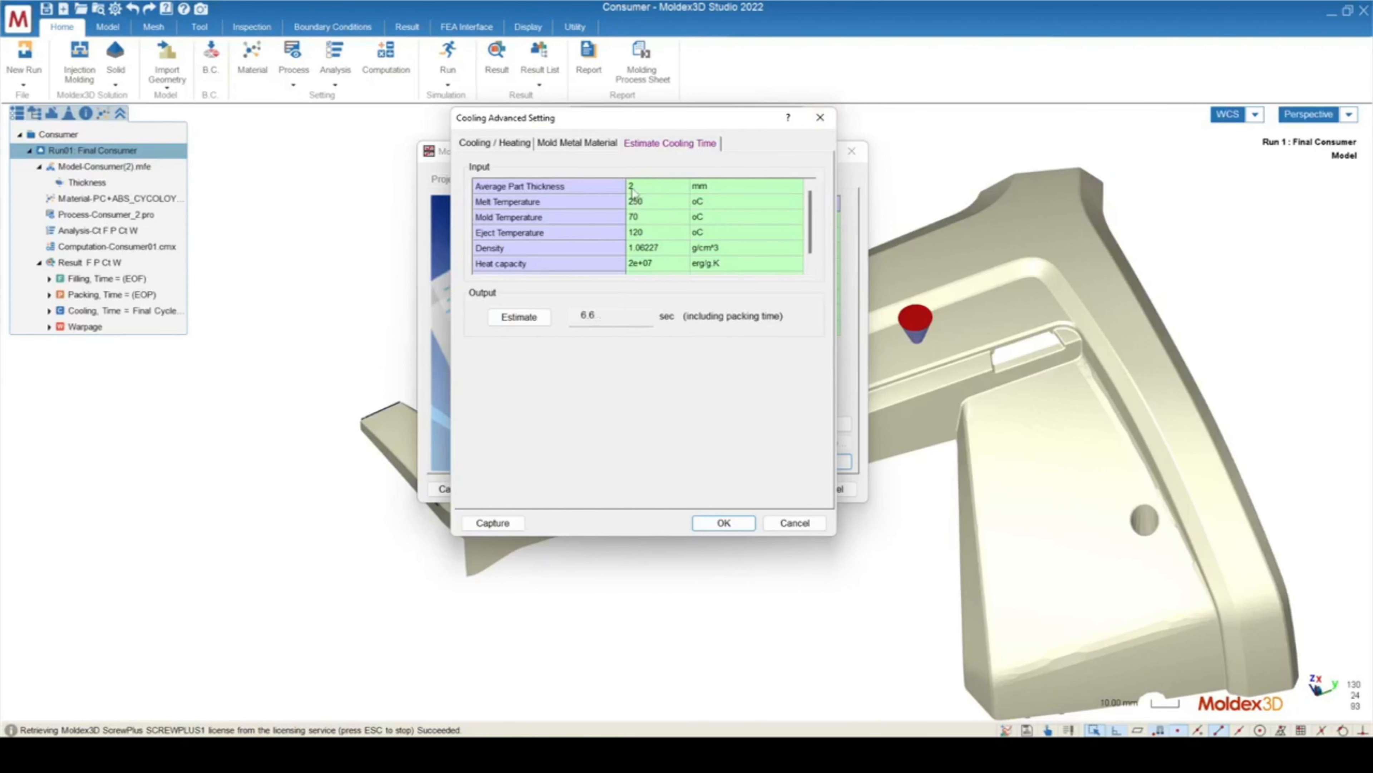
{"action": "left_click", "coordinate": [820, 118]}
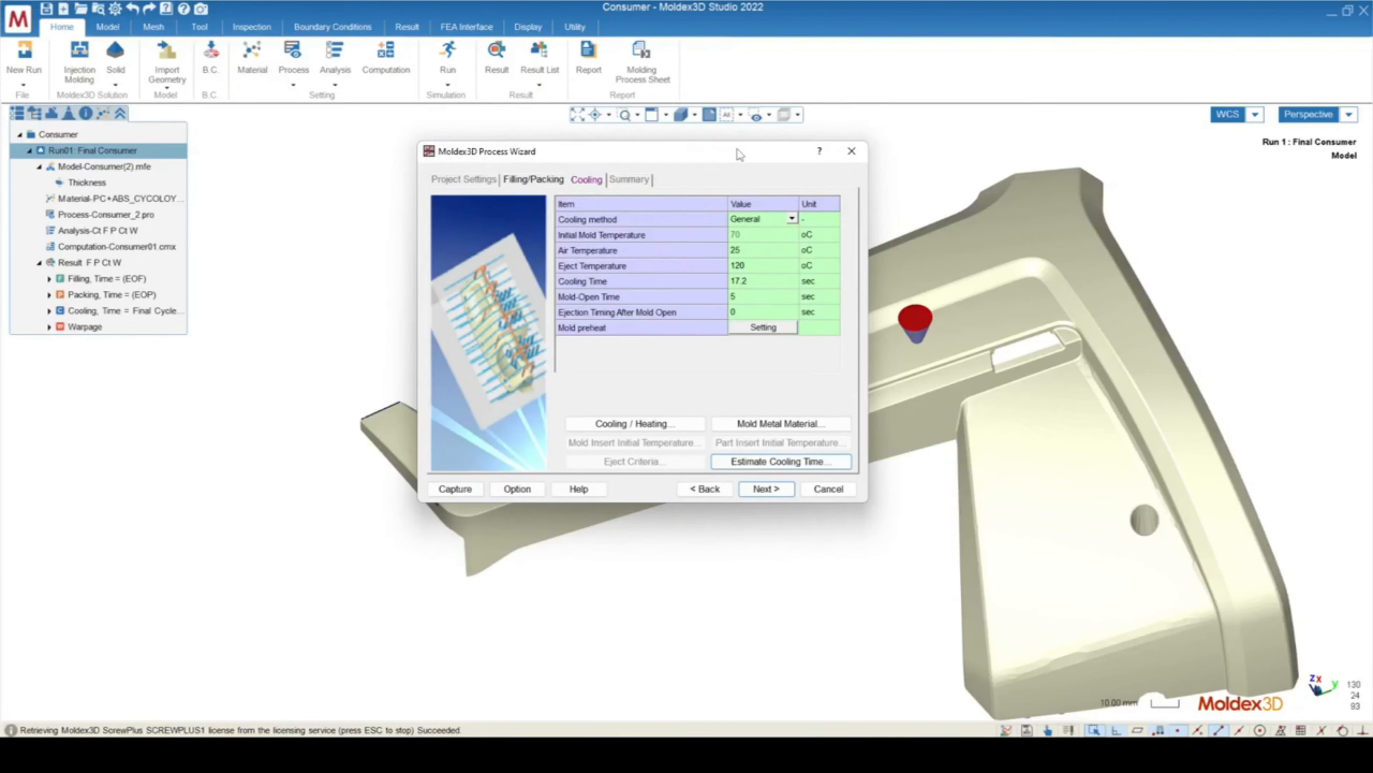
{"action": "left_click", "coordinate": [784, 490]}
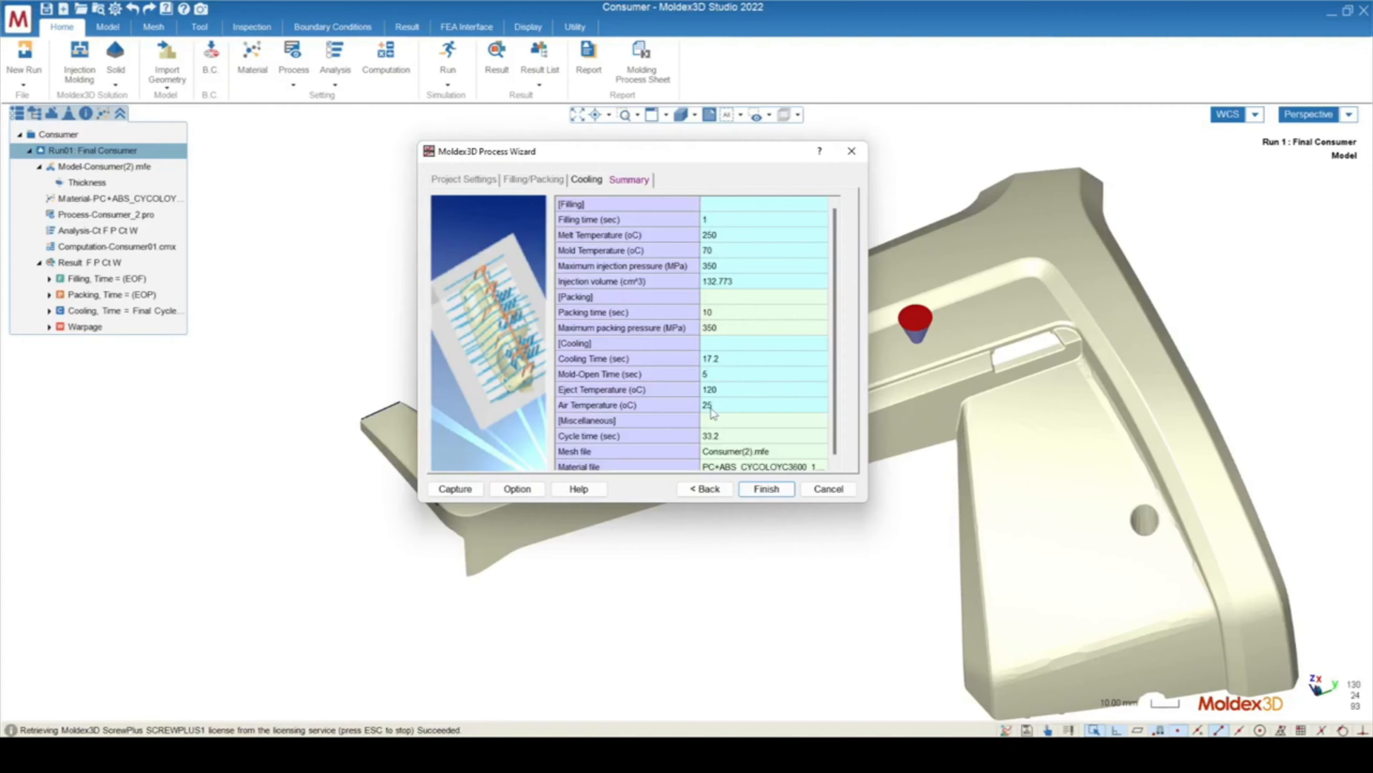
{"action": "scroll", "coordinate": [717, 410], "scroll_direction": "down", "scroll_amount": 1}
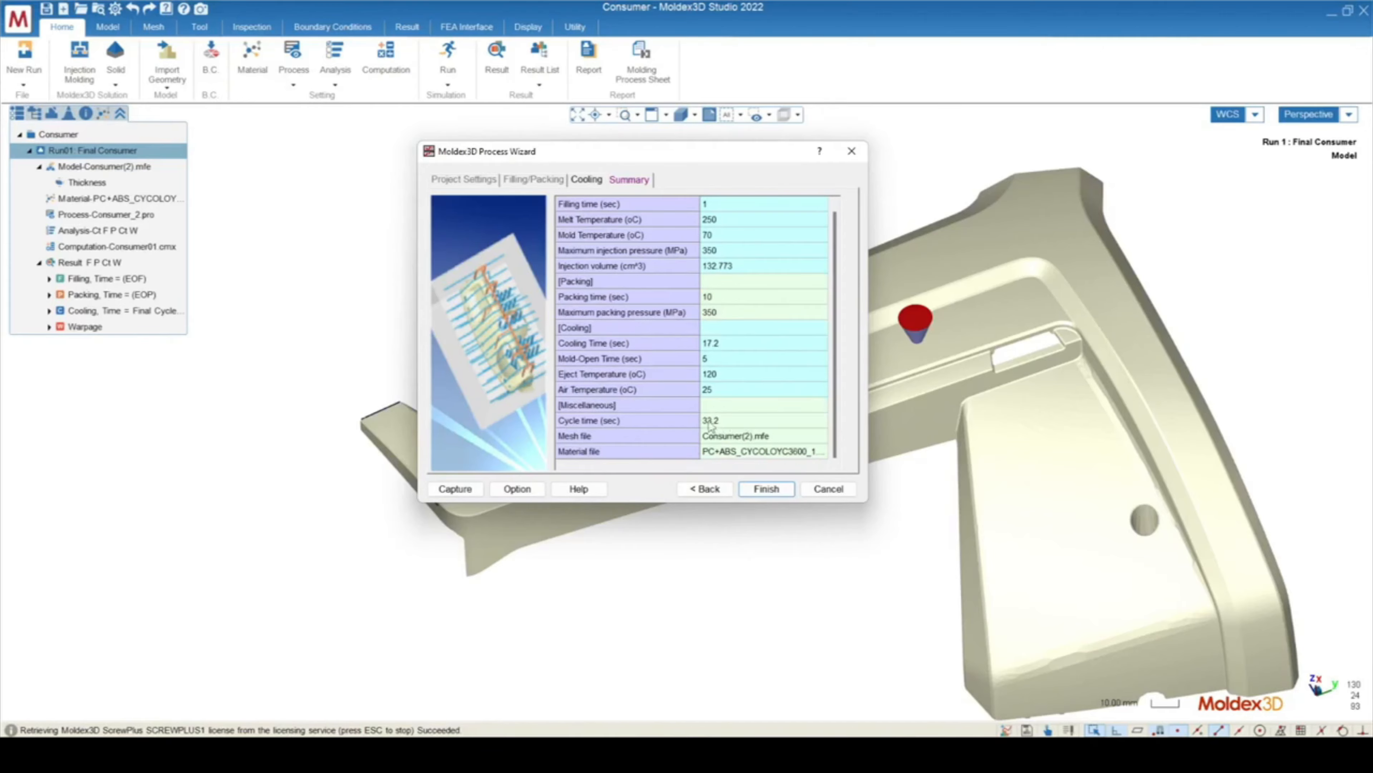
{"action": "left_click", "coordinate": [710, 422]}
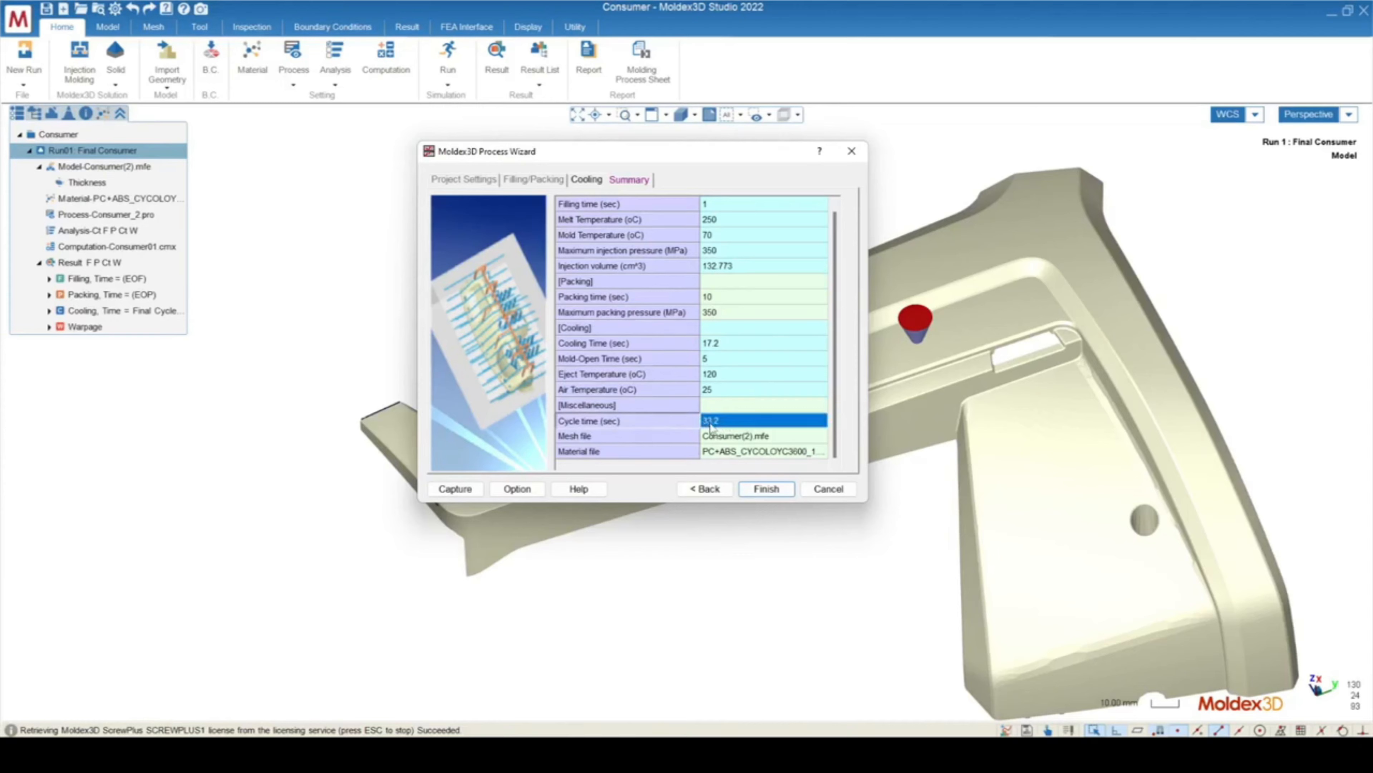